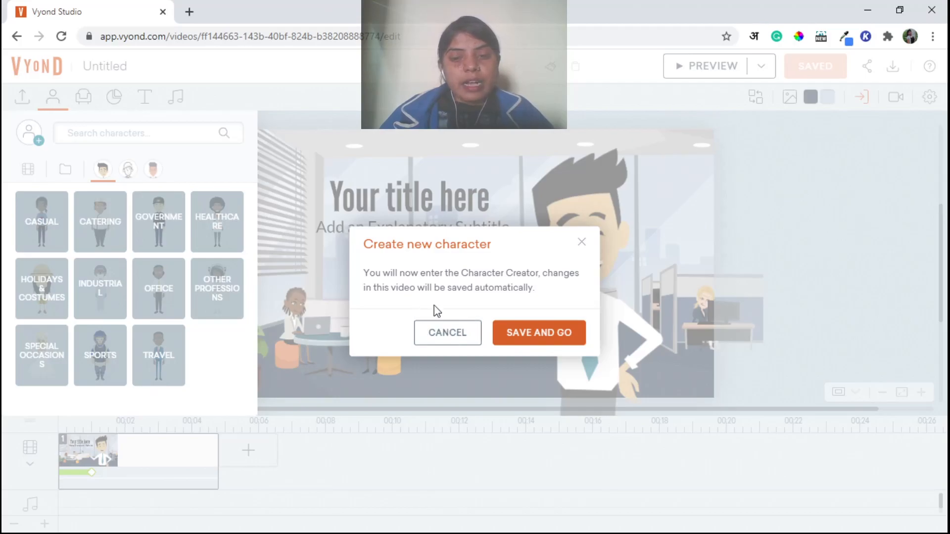
Step: Save the video and start a new Business Friendly character with the female body type in the second-slimmest adult build
click(545, 338)
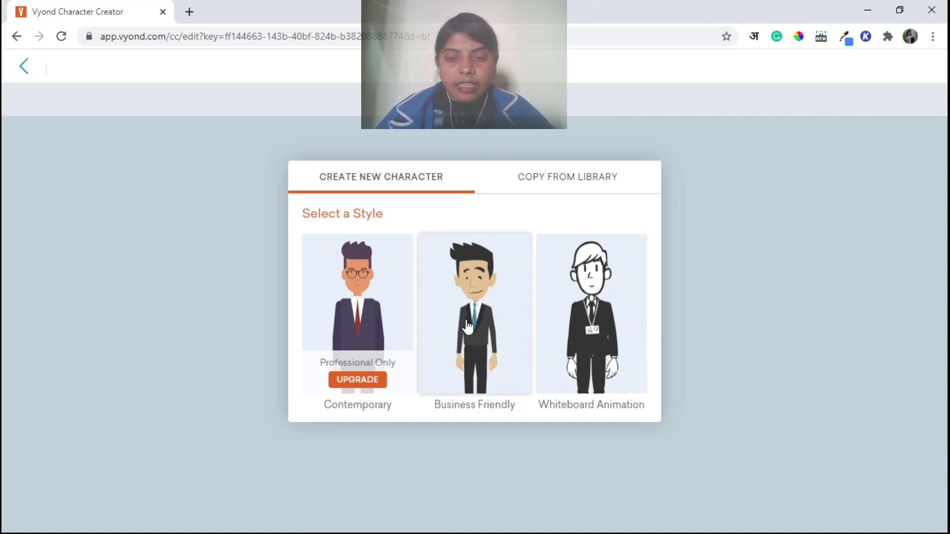
click(478, 287)
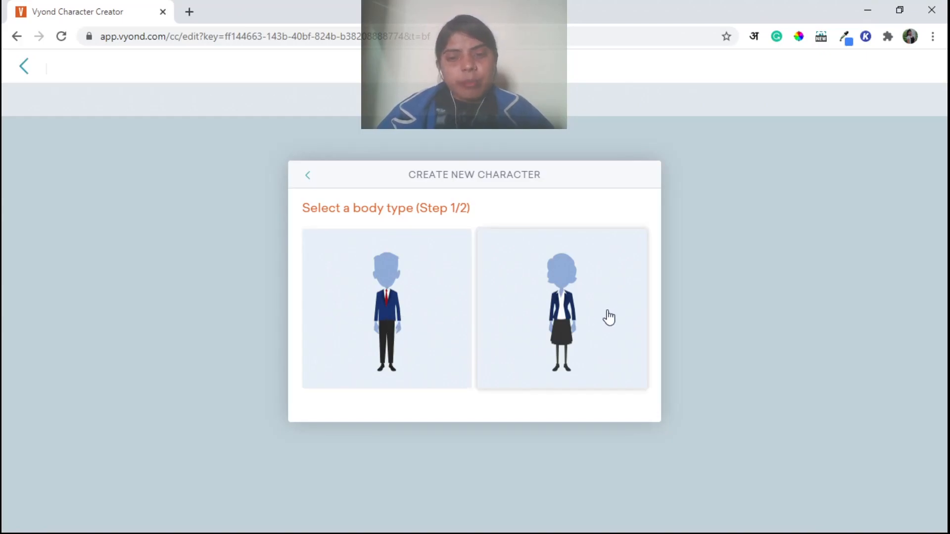
click(554, 311)
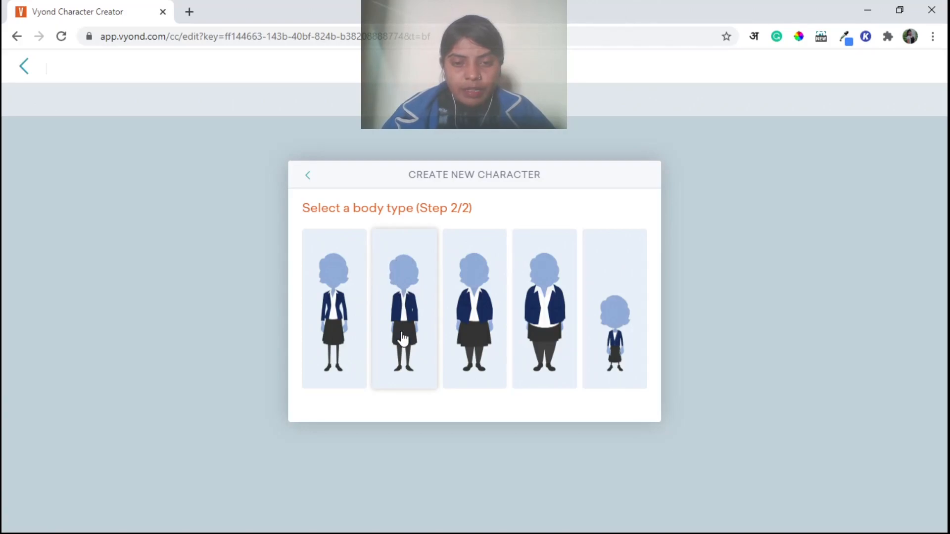
click(408, 302)
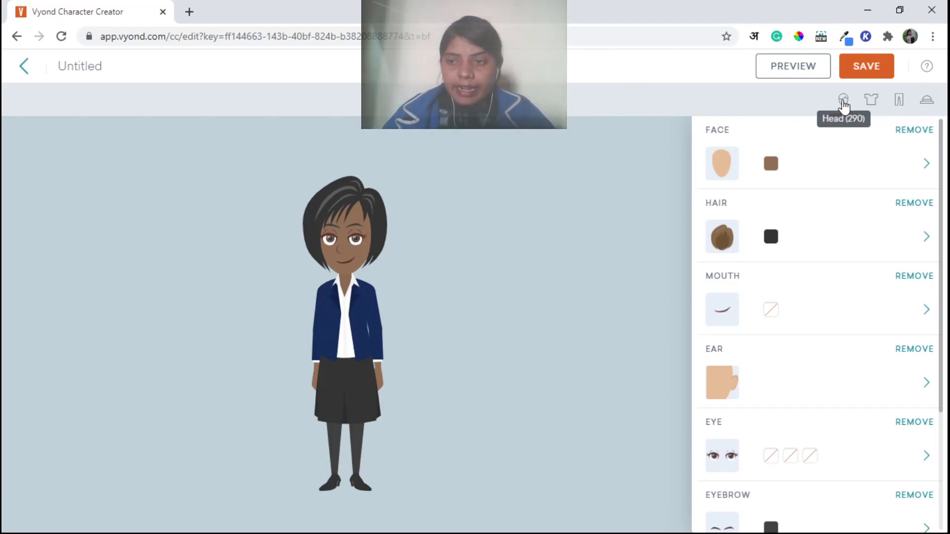
Step: Try the wide-jawed and both skull-like face shapes on the character, and apply the oval face with the pointed chin
scroll(831, 218, down, 3)
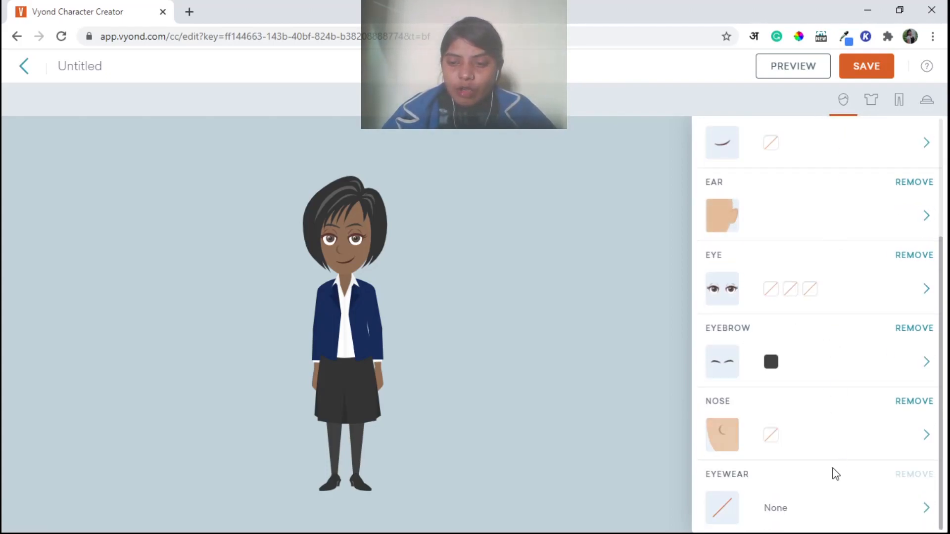
scroll(811, 371, up, 3)
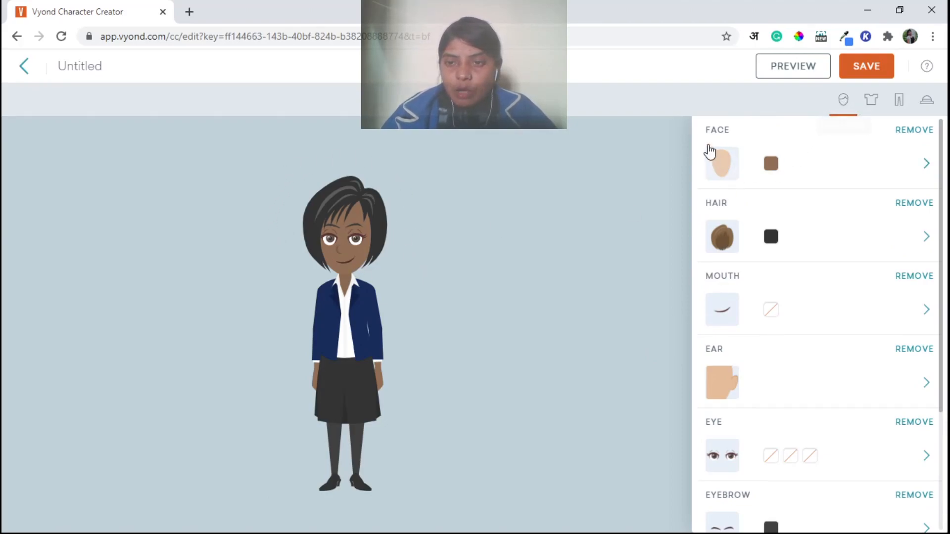
click(721, 171)
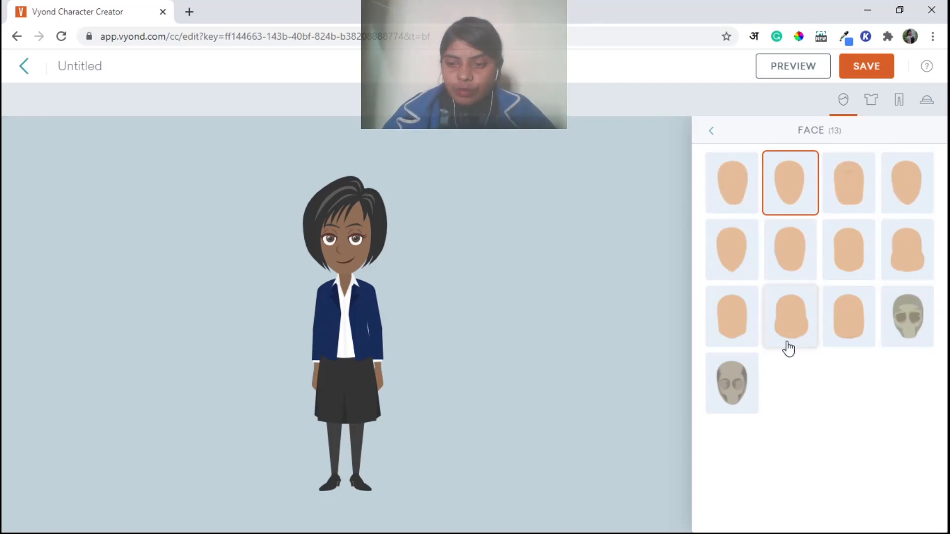
click(913, 260)
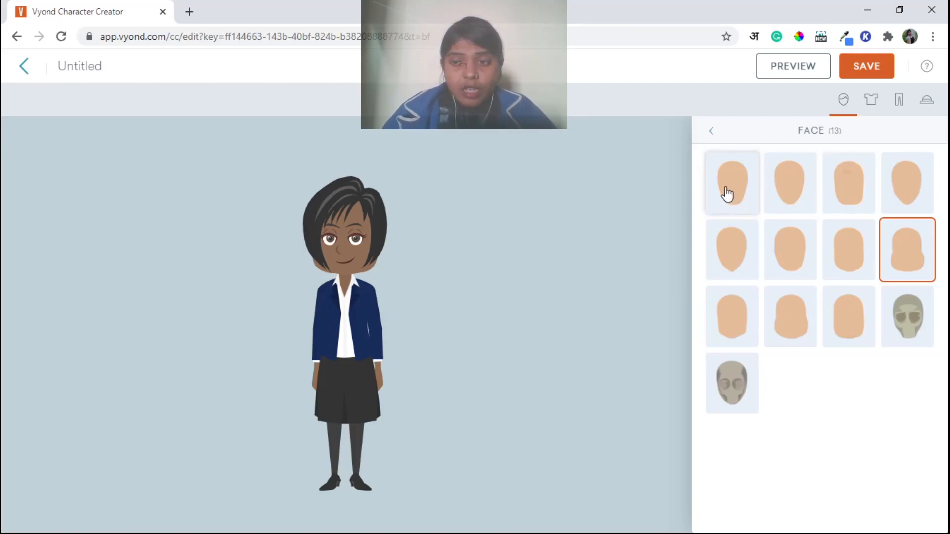
click(736, 259)
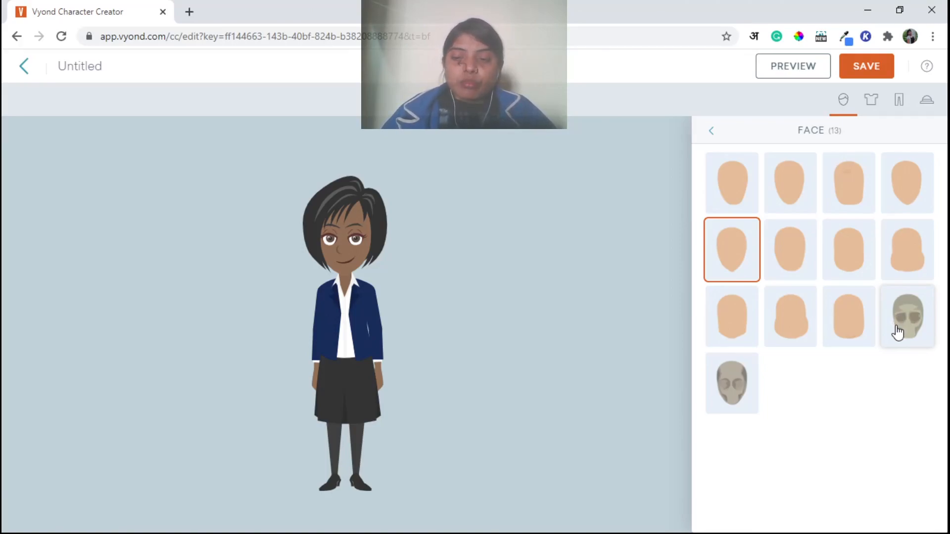
click(913, 318)
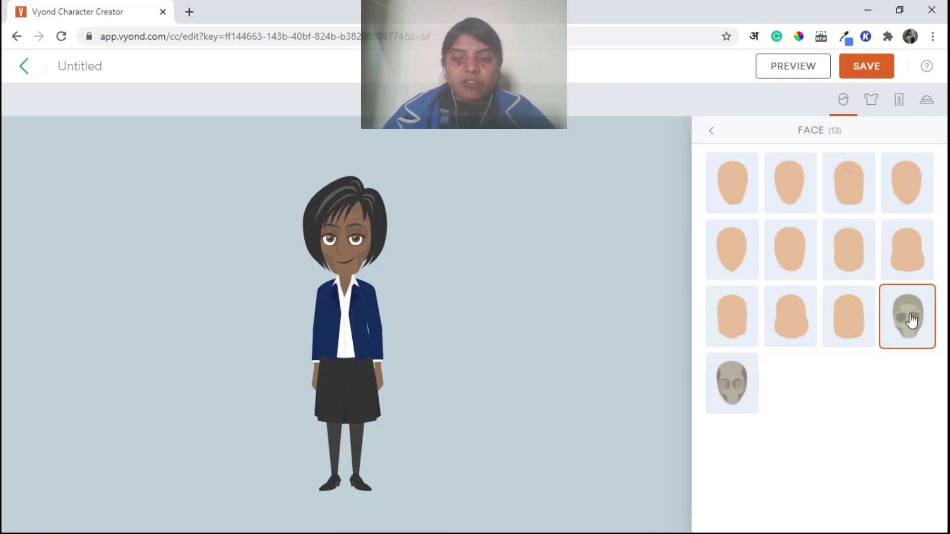
click(747, 377)
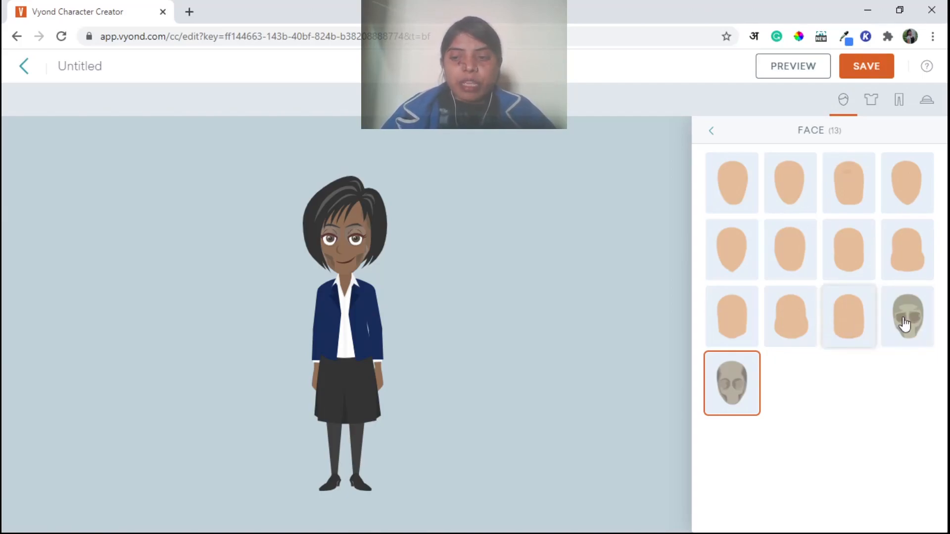
click(740, 258)
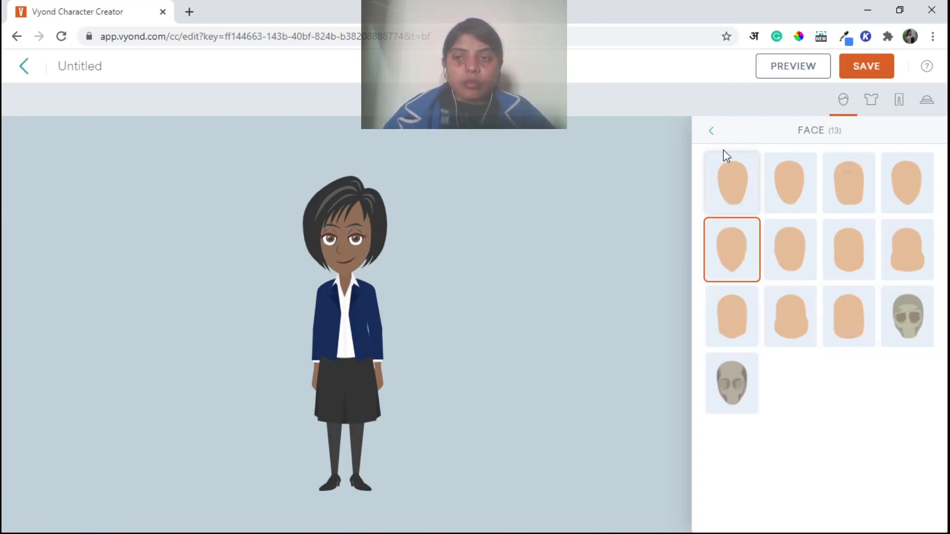
click(712, 132)
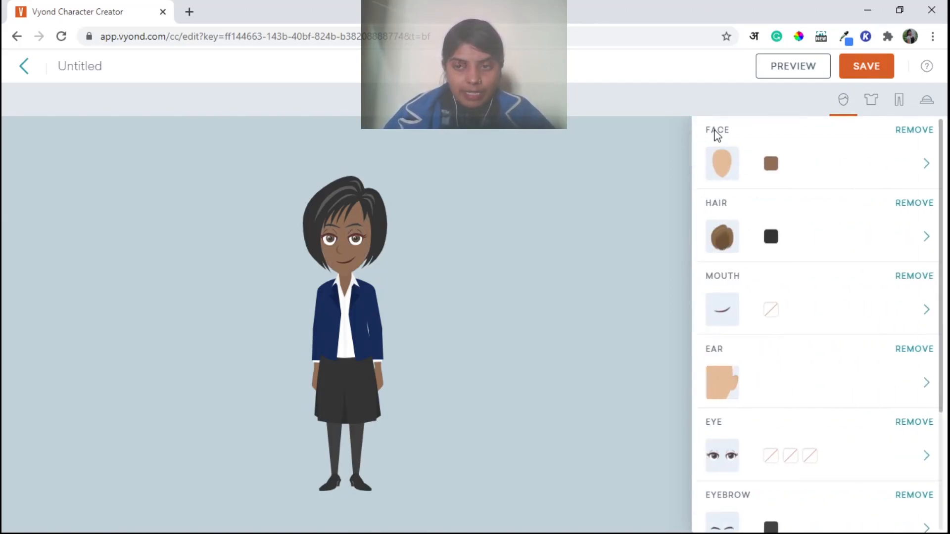
Step: Try dark brown 614837 and dark blue 374B61 as the face colour, and set it to the suggested tan E2C294
click(771, 165)
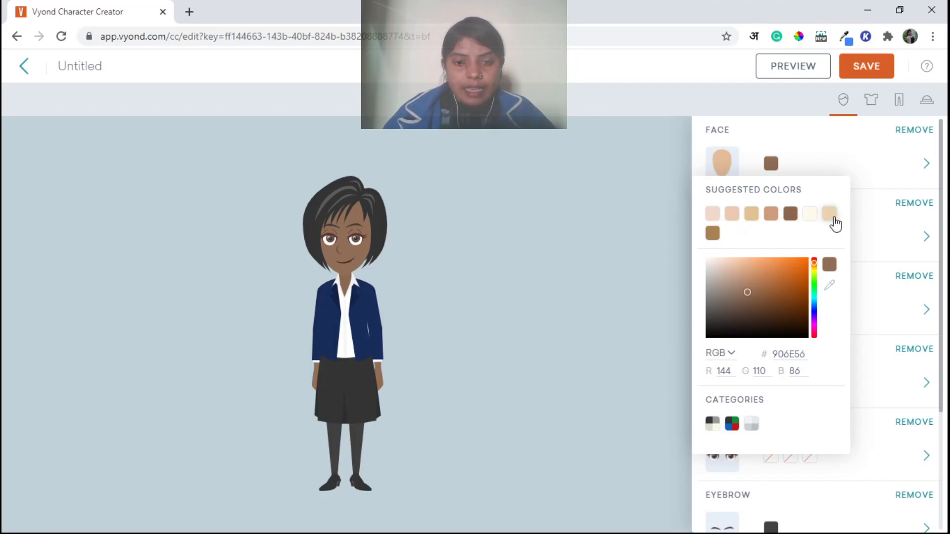
click(755, 270)
click(750, 307)
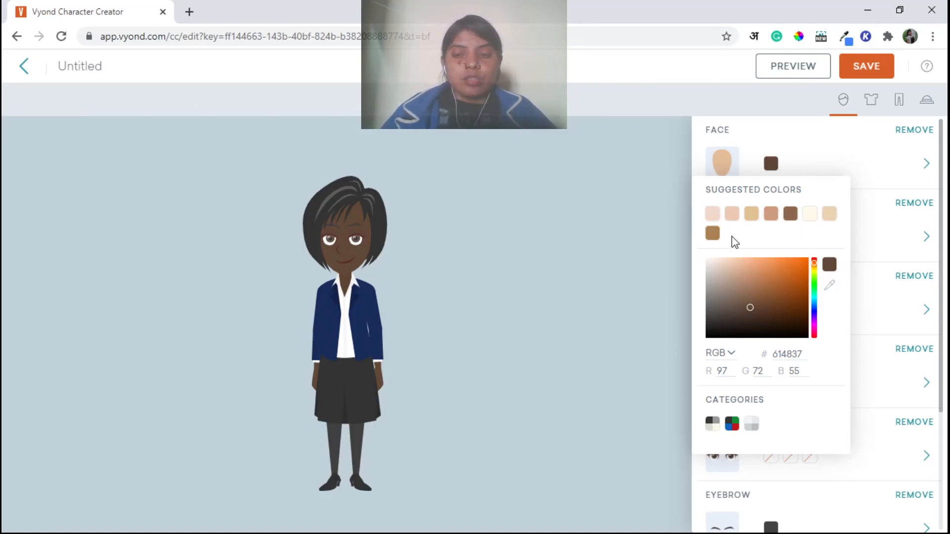
drag(814, 292, 815, 310)
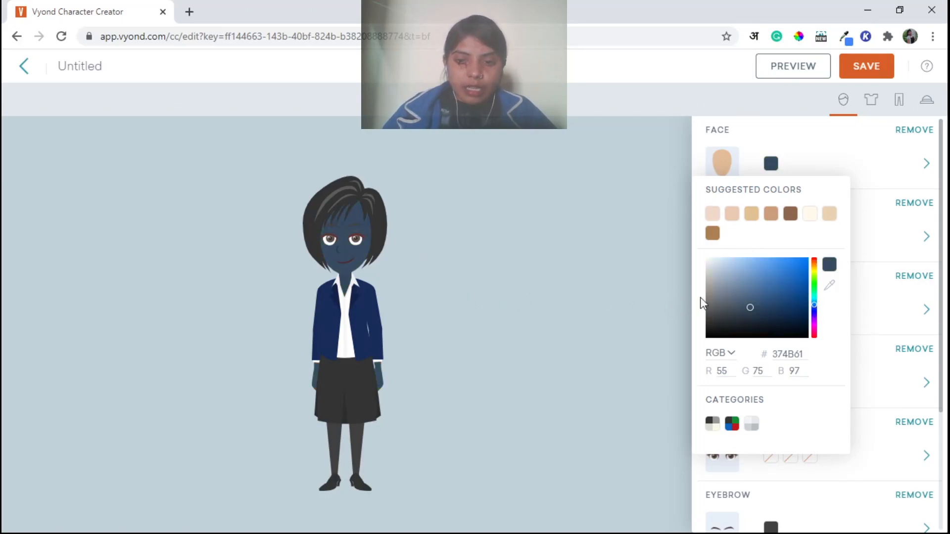
click(830, 214)
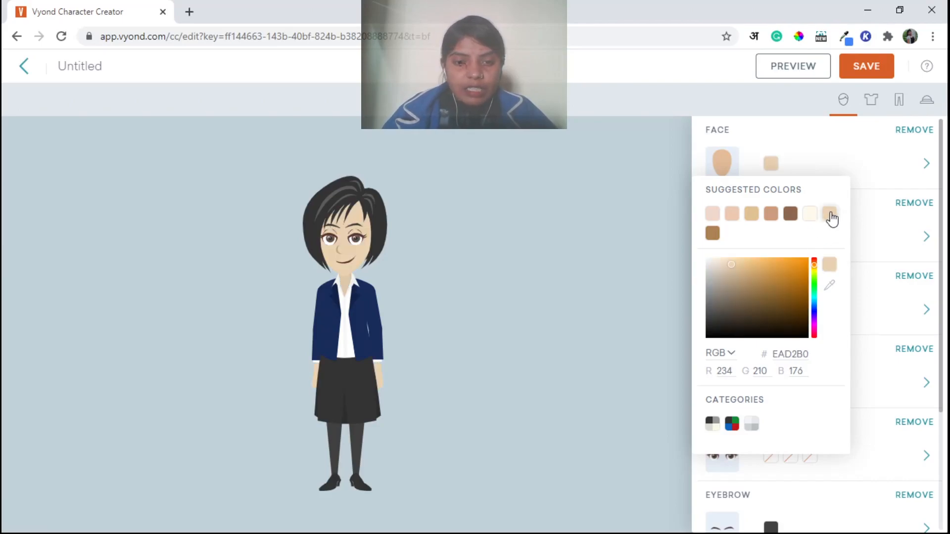
click(754, 217)
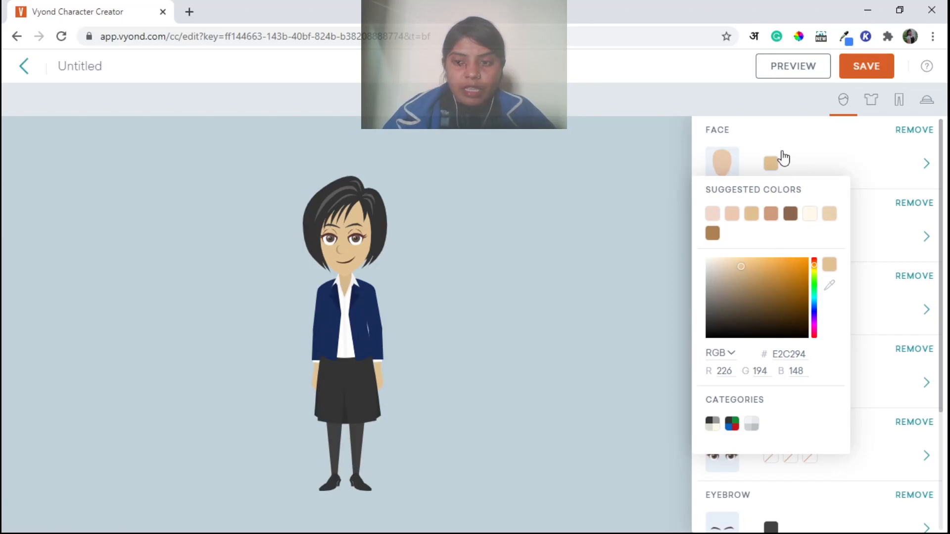
click(811, 155)
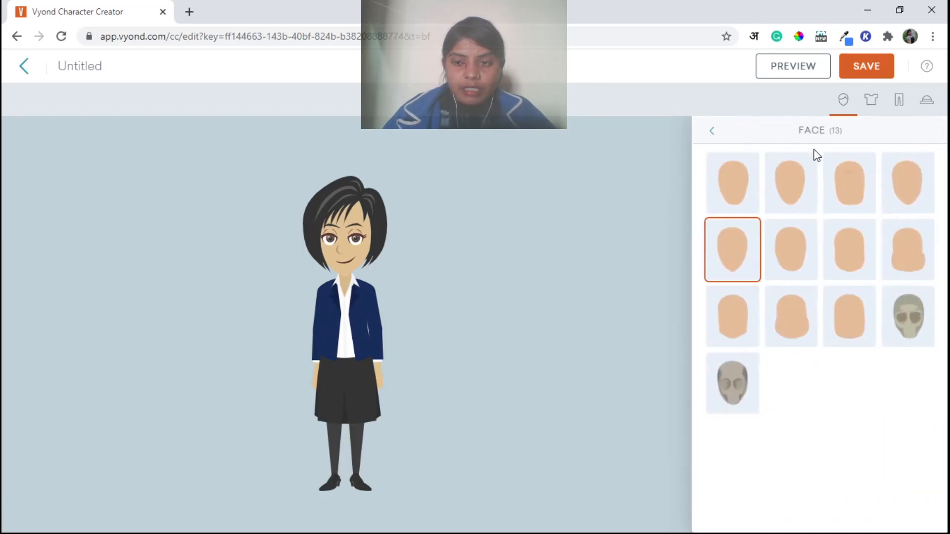
click(711, 131)
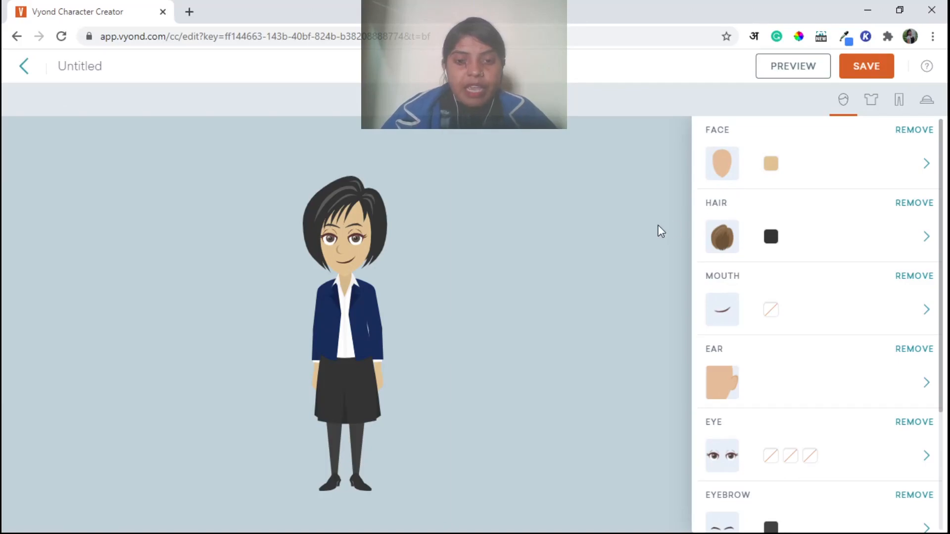
Step: Try the side bun, the beret and the high bun with headset from the hair options on the character
click(732, 245)
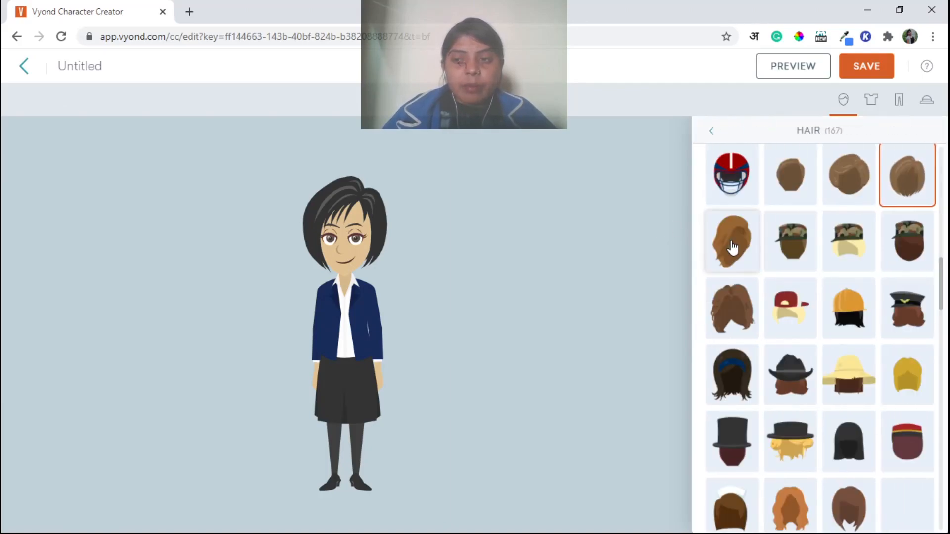
drag(940, 277, 945, 168)
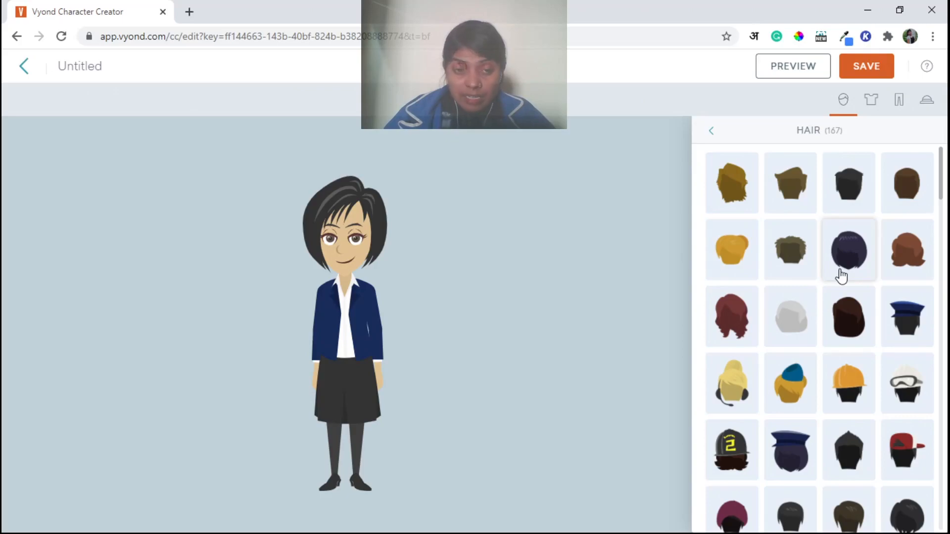
click(741, 262)
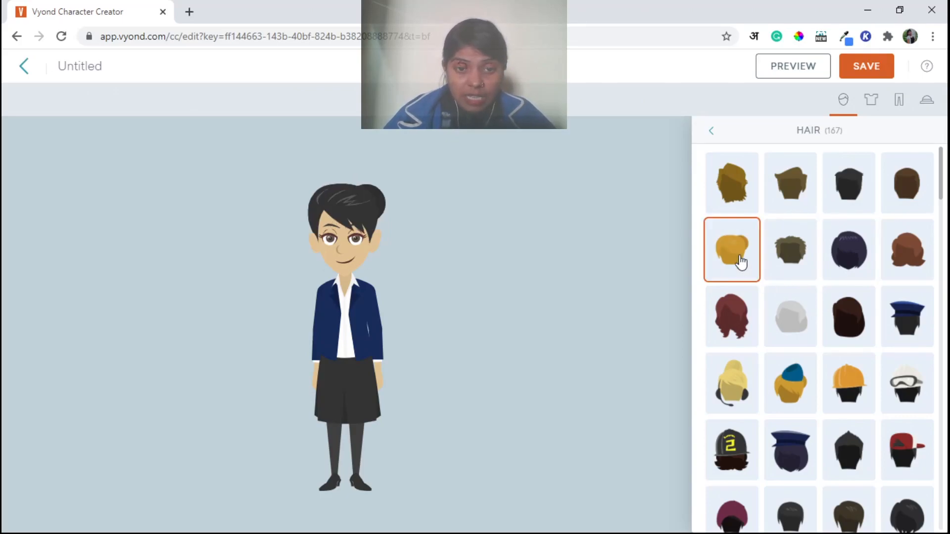
click(908, 253)
scroll(908, 262, down, 1)
click(790, 324)
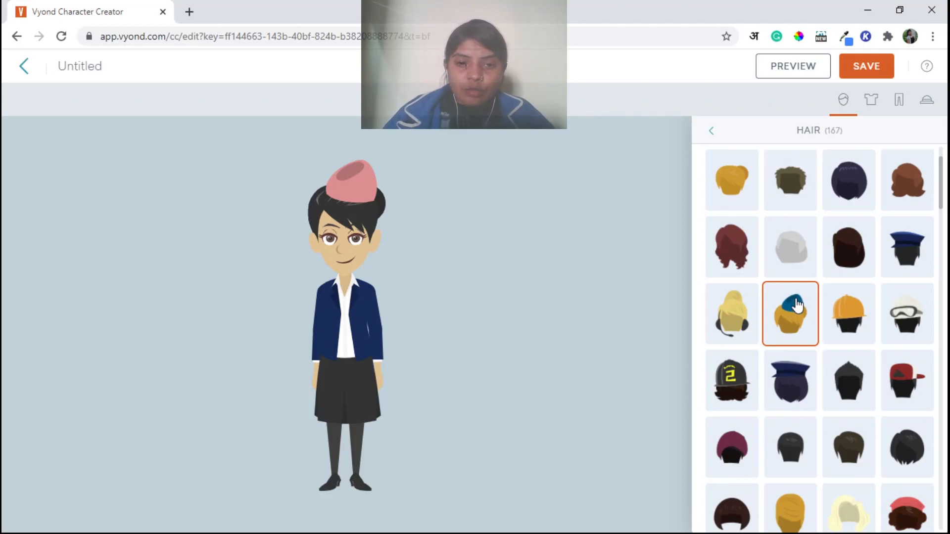
click(731, 332)
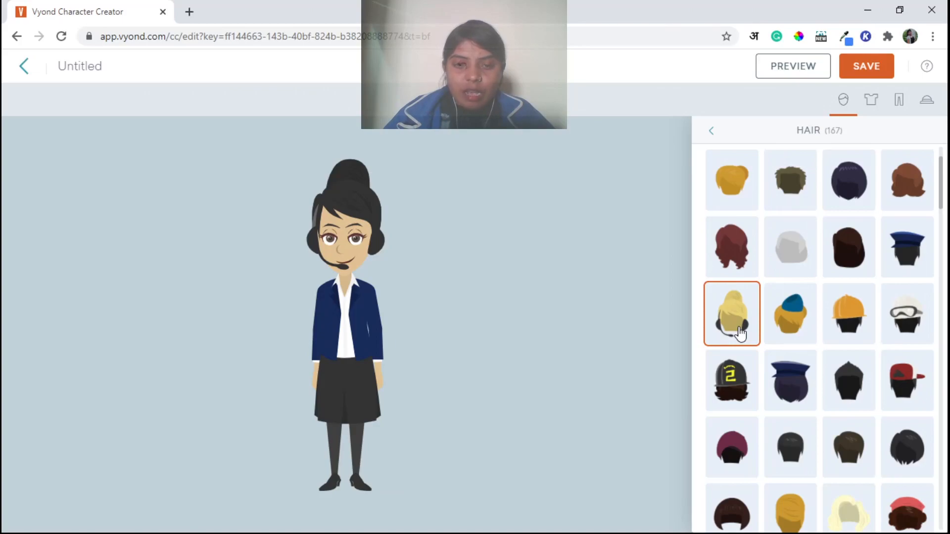
Step: Try the curly hair with the red headscarf and the hairstyle with the flowered sun hat on the character
scroll(740, 334, down, 1)
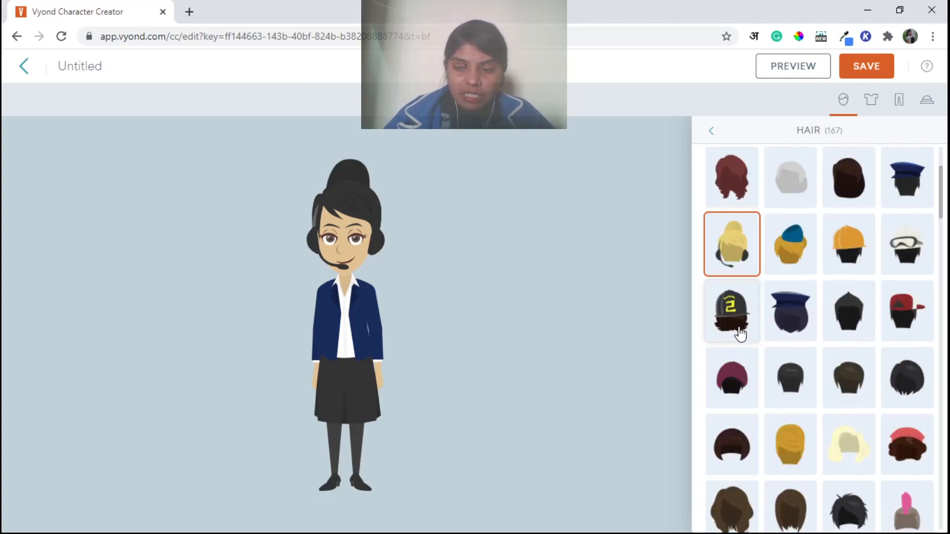
click(916, 459)
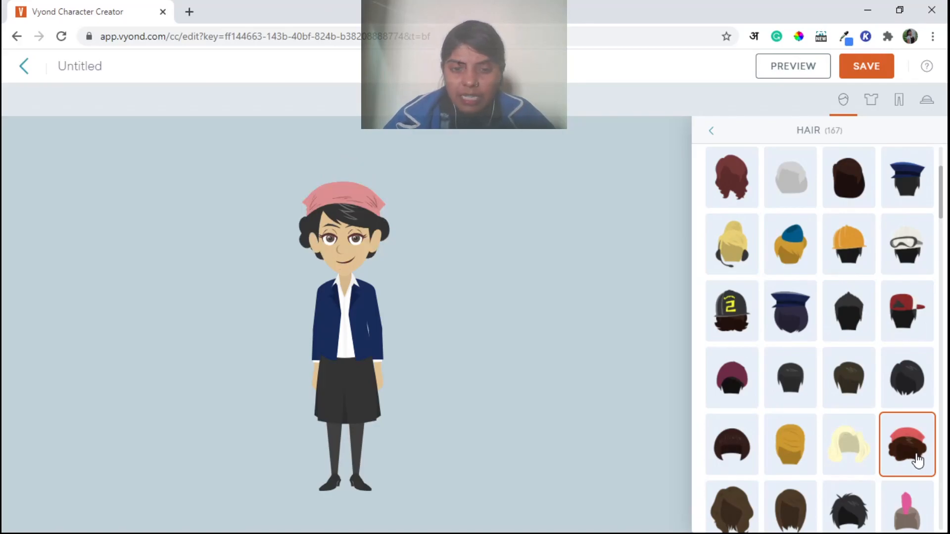
scroll(916, 458, down, 3)
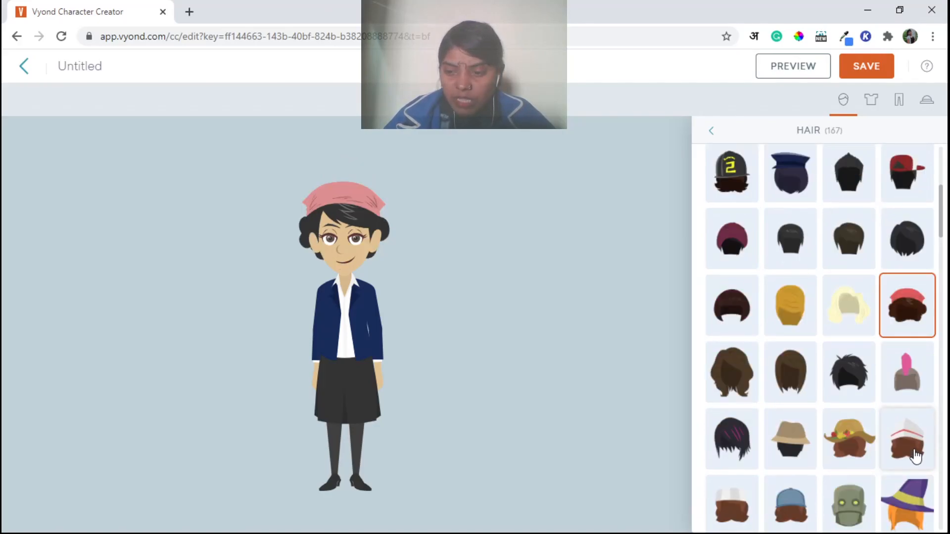
scroll(916, 458, down, 2)
click(848, 380)
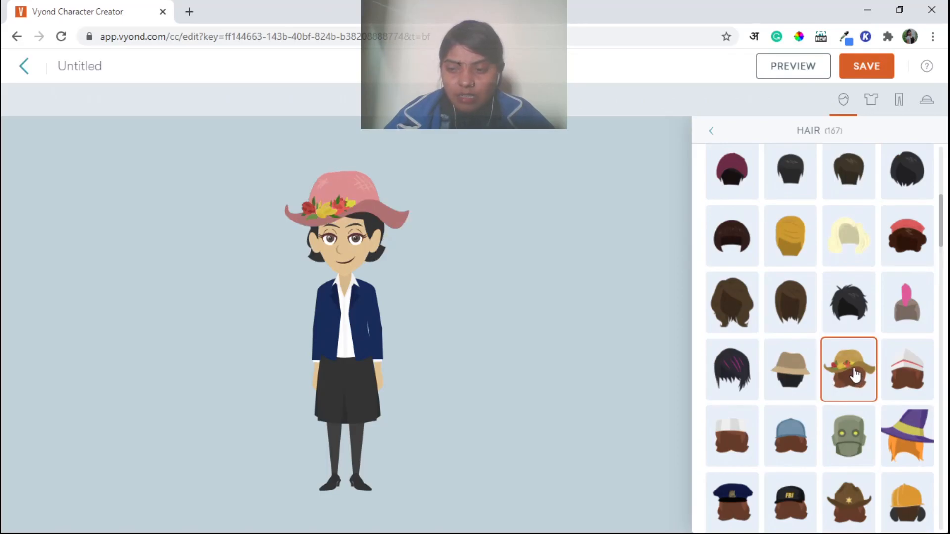
Step: Try the long hair with headband and the flat-brimmed hat hairstyle, and apply the short hair with the red pillbox cap
scroll(856, 375, down, 3)
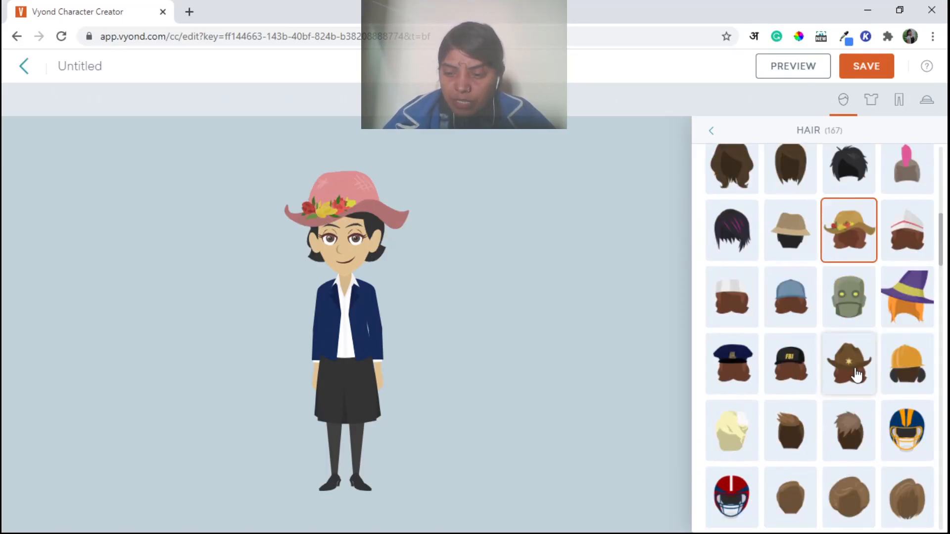
scroll(855, 375, down, 4)
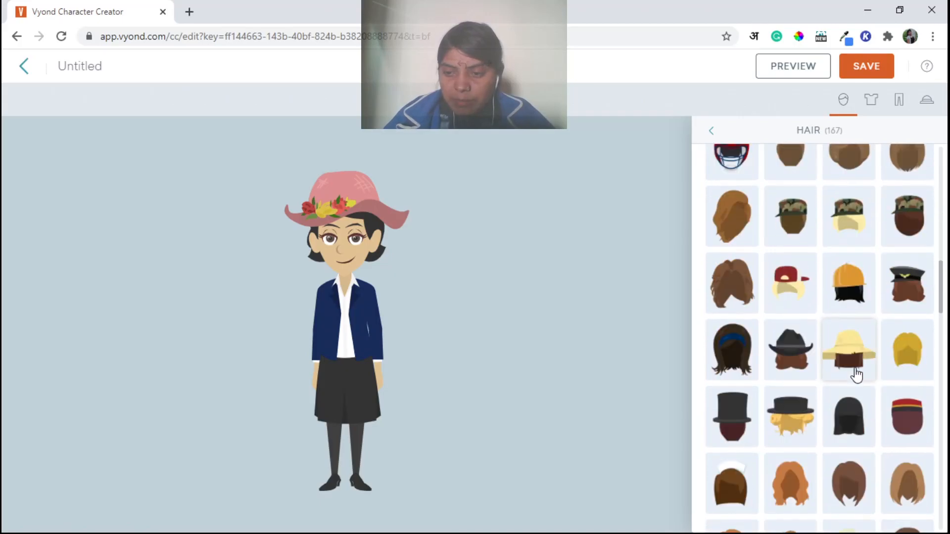
click(745, 350)
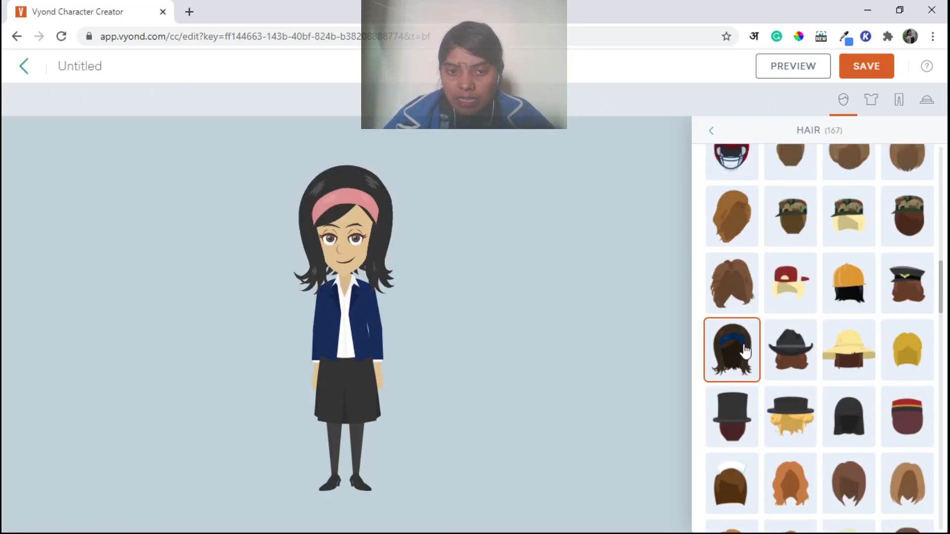
scroll(747, 352, down, 2)
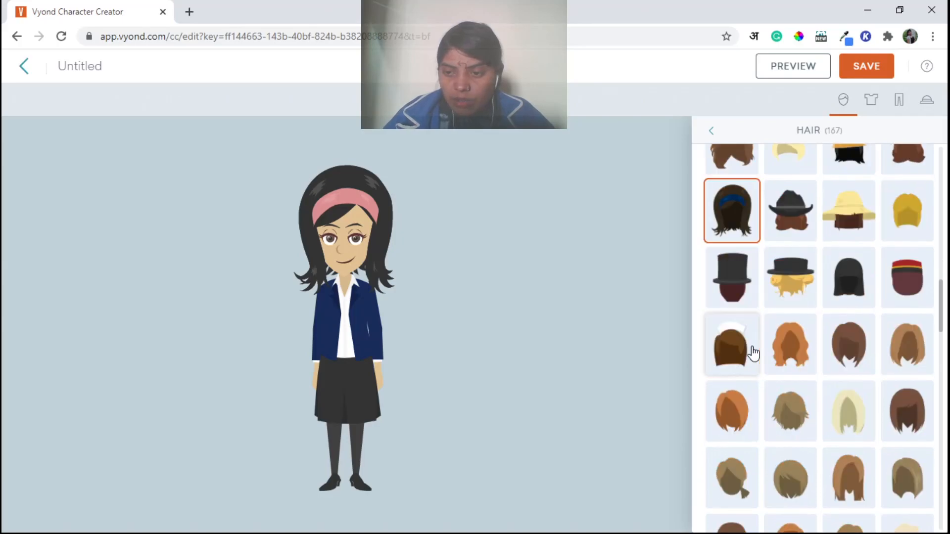
click(788, 298)
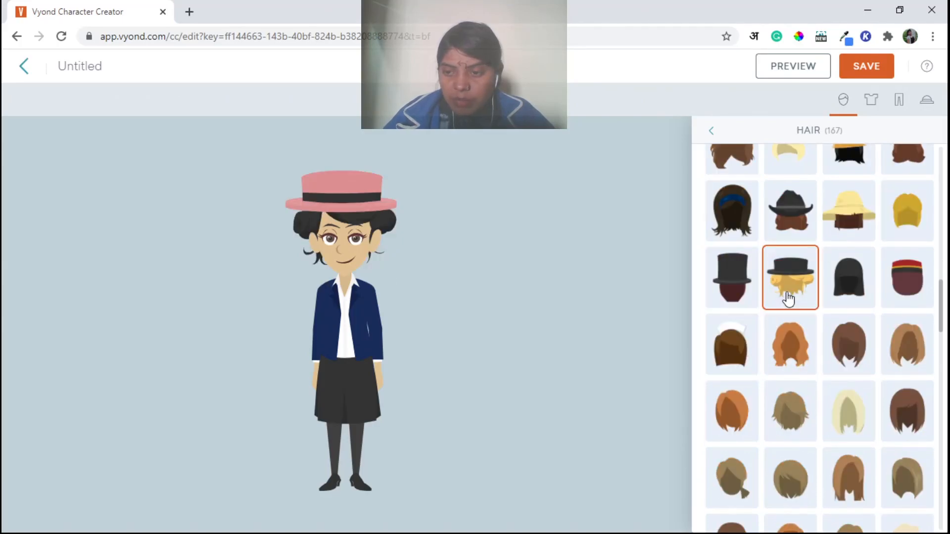
click(903, 297)
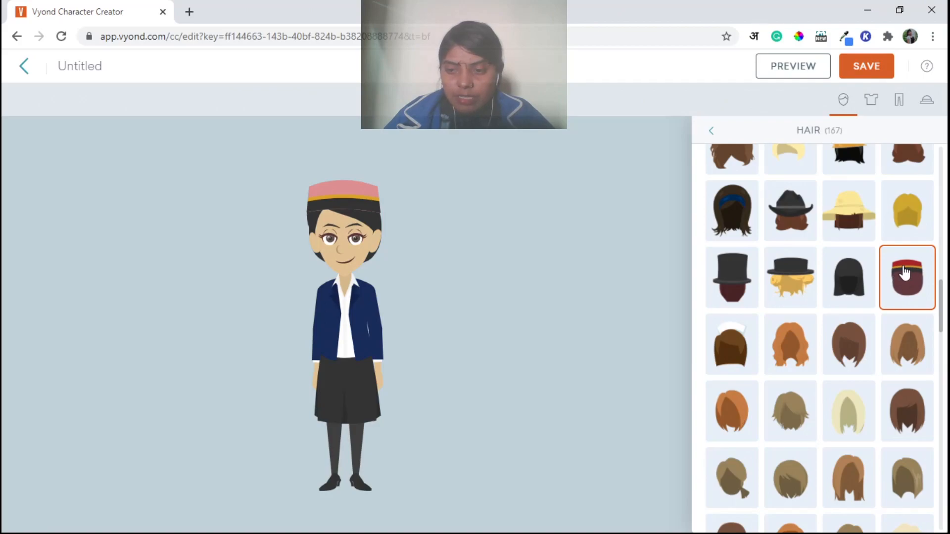
Step: Try the bob with the white nurse cap, the long straight hair and the short bob with fringe on the character
click(735, 346)
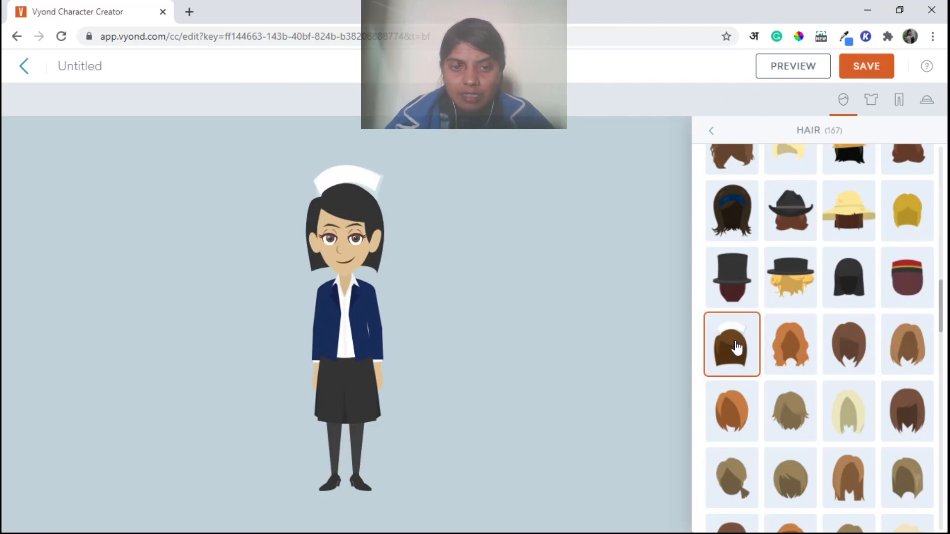
scroll(737, 347, down, 1)
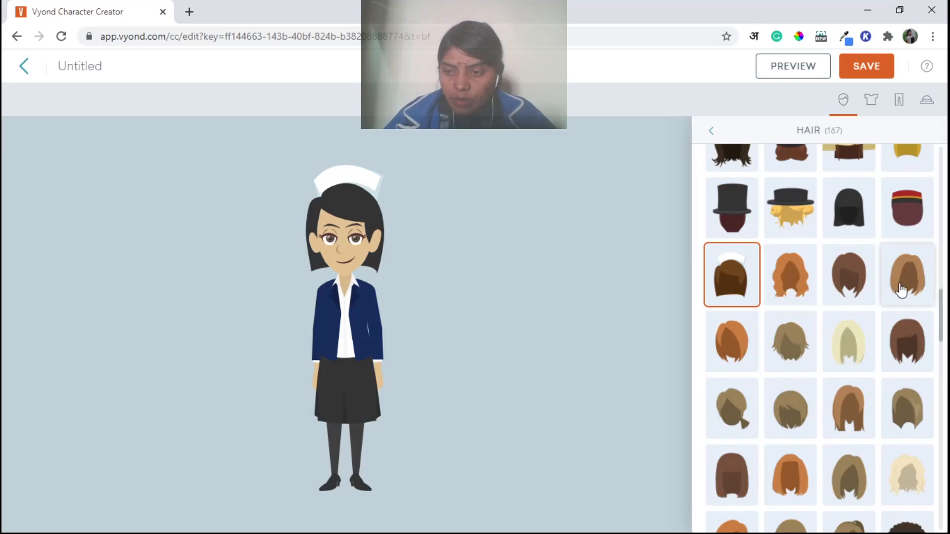
click(840, 404)
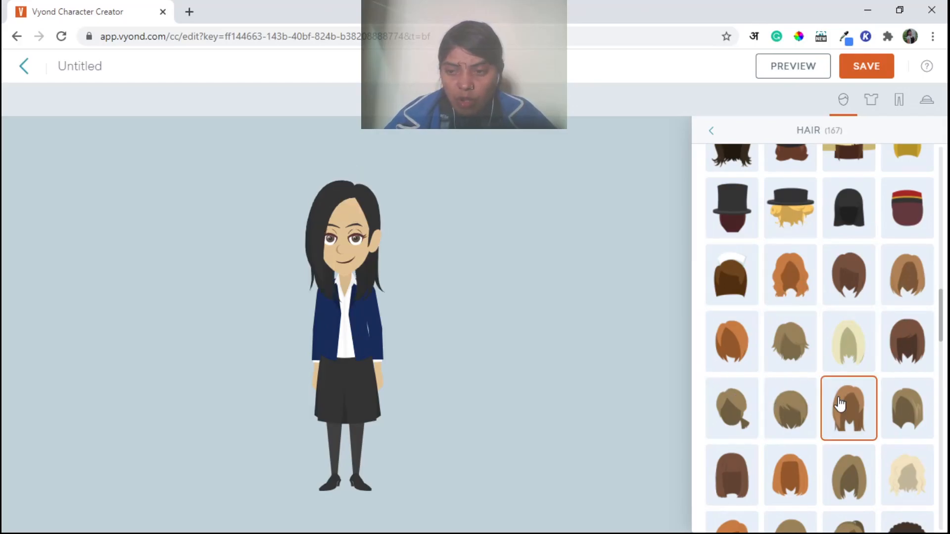
click(790, 414)
Step: Try the side-swept curly hair and the short spiky curls on the character
scroll(790, 415, down, 1)
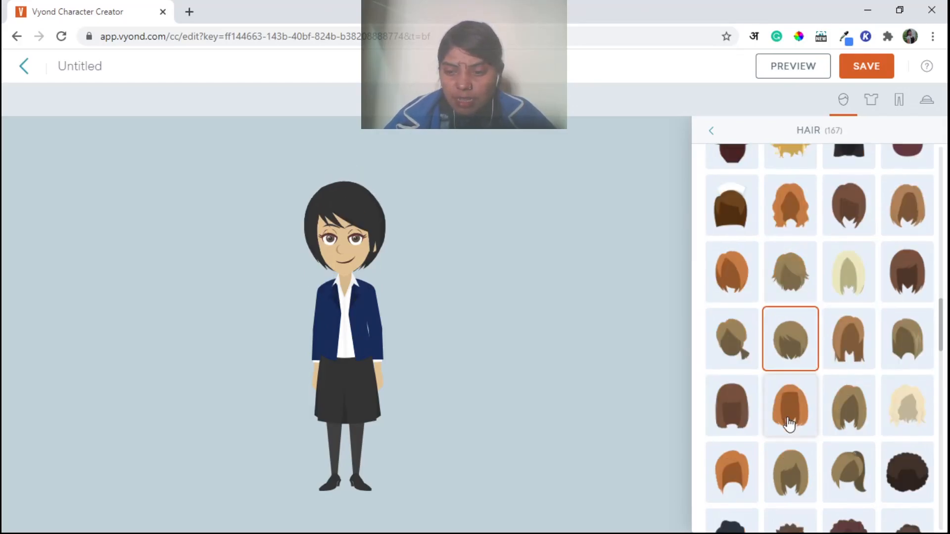
scroll(788, 425, down, 2)
click(731, 406)
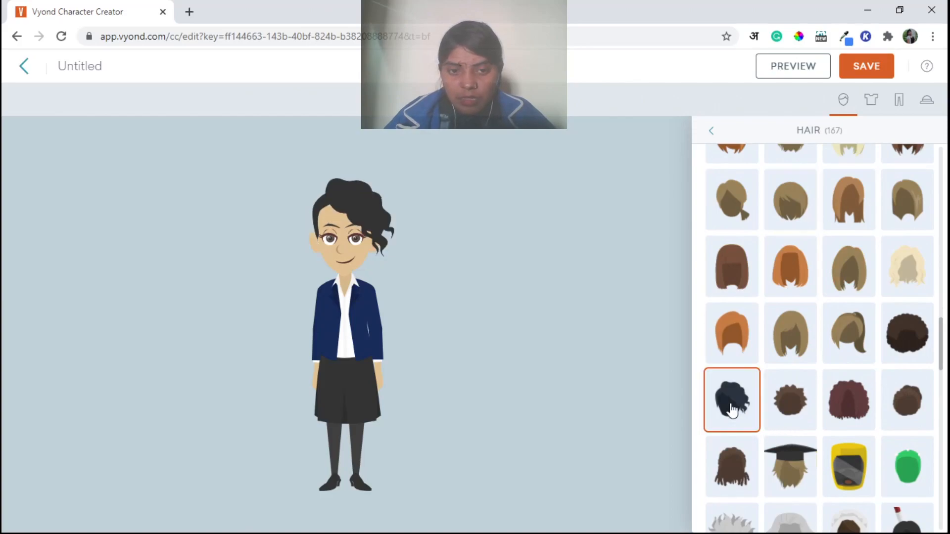
click(792, 405)
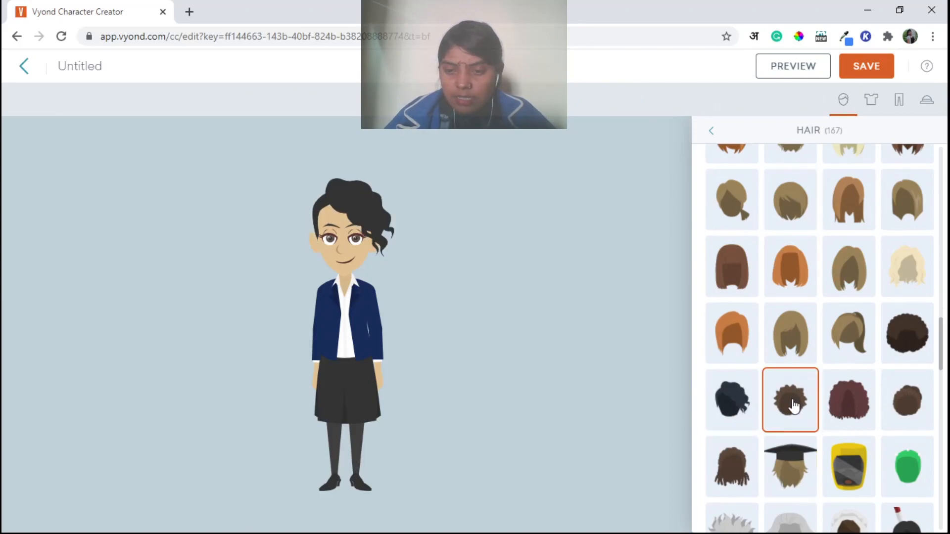
Step: Try the short hair with graduation cap and the protective hood with gas mask on the character
scroll(792, 405, down, 1)
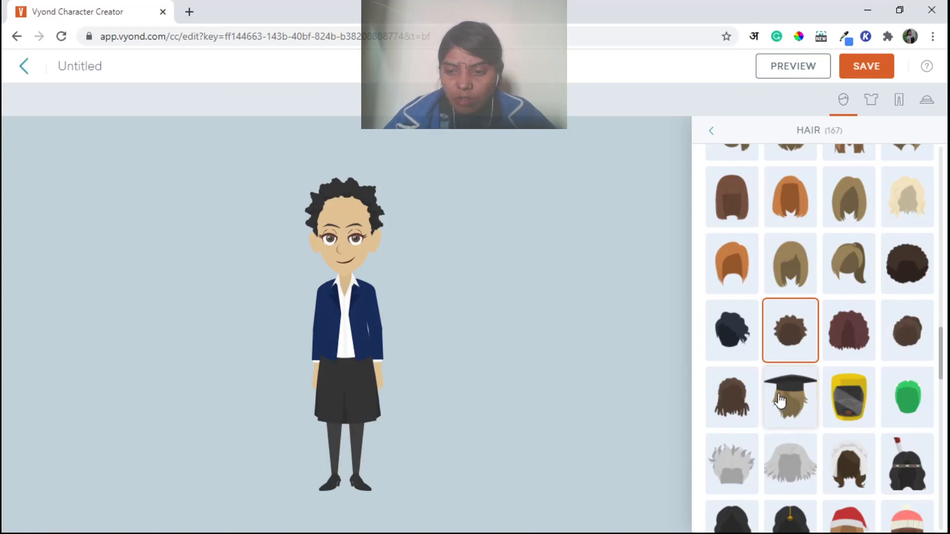
click(790, 396)
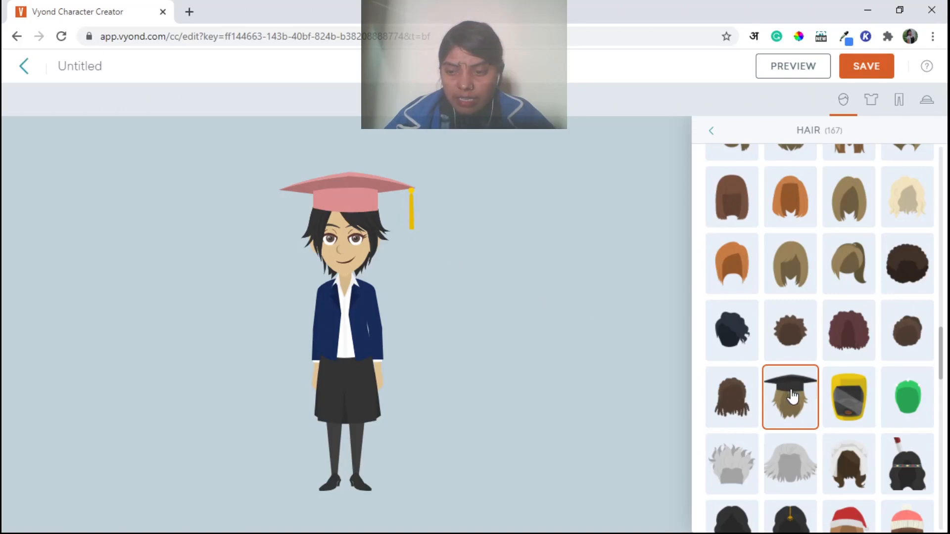
scroll(791, 396, down, 1)
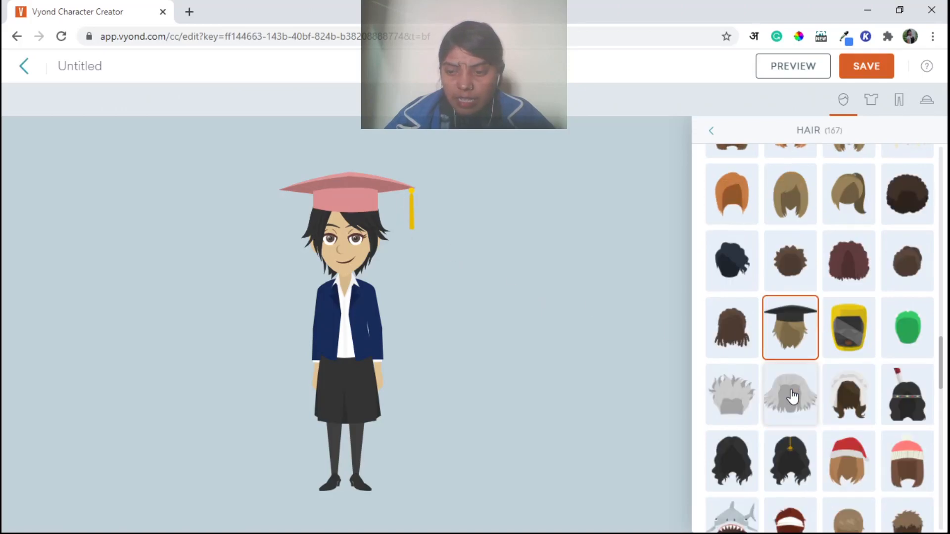
click(861, 334)
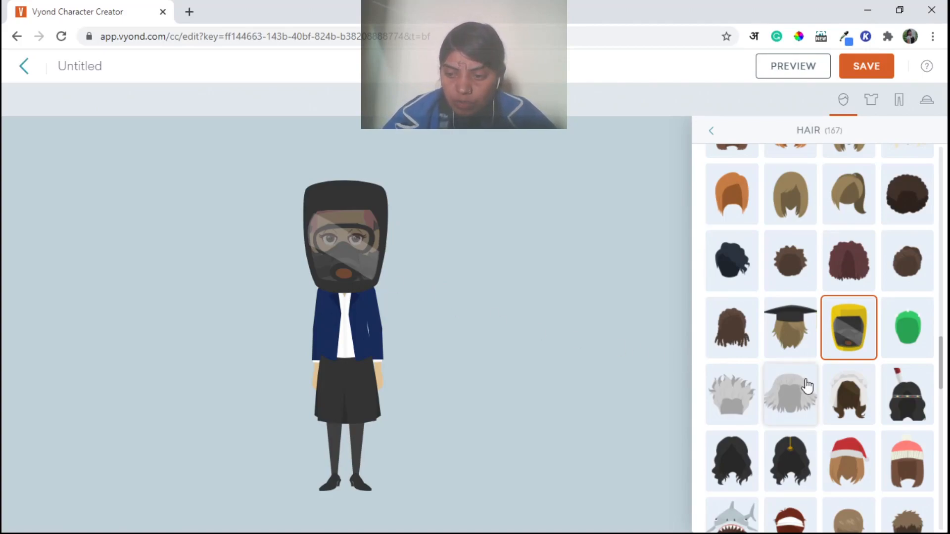
Step: Try the wavy hair with gold forehead jewel, the Santa hat, the pom-pom beanie and the shark hat on the character
scroll(807, 386, down, 1)
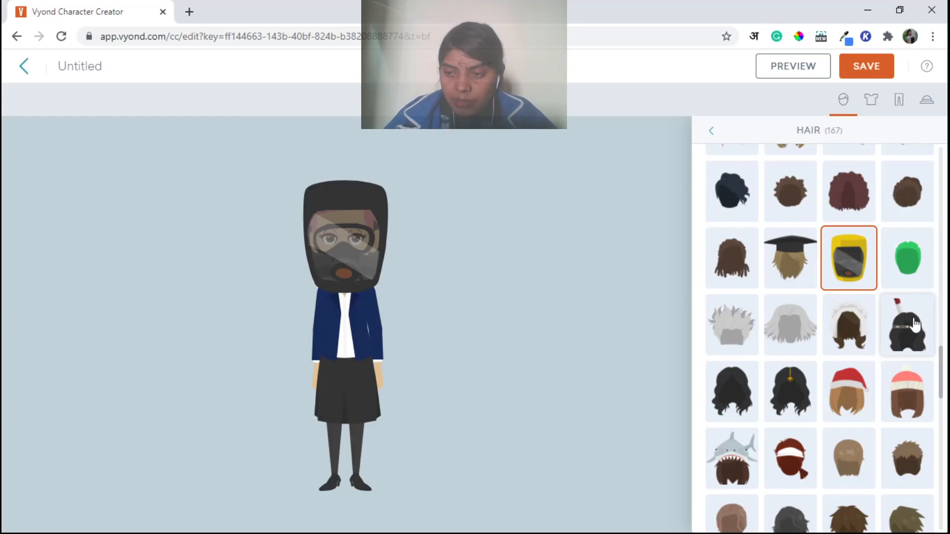
click(790, 387)
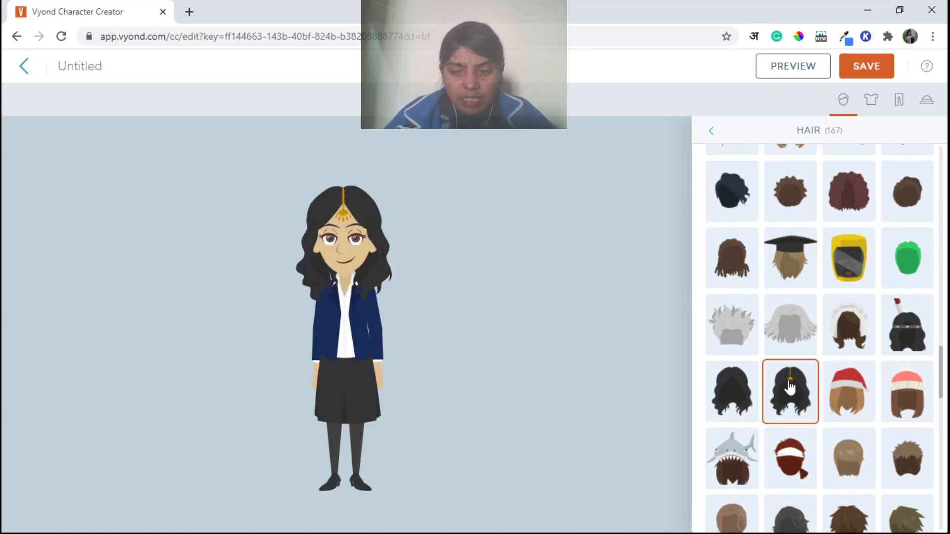
click(849, 395)
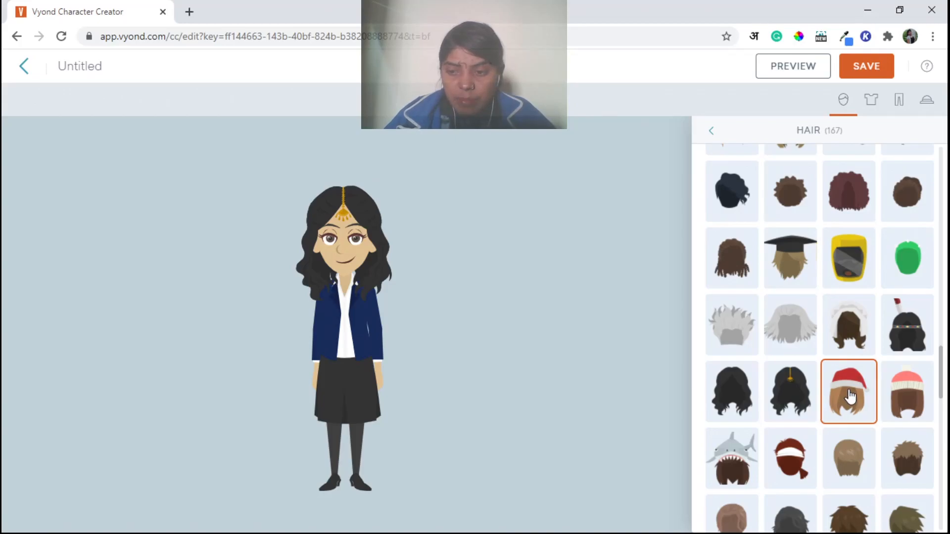
click(912, 394)
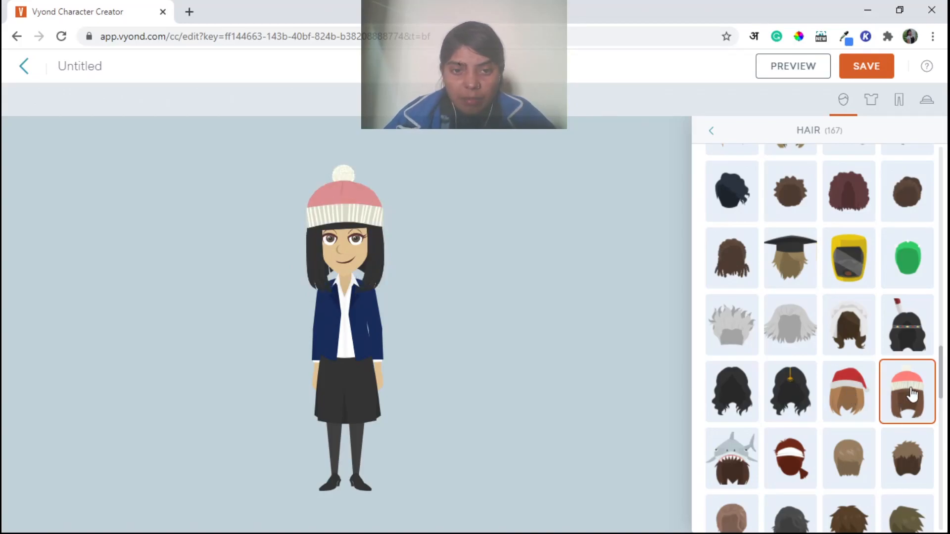
scroll(912, 394, down, 3)
click(733, 335)
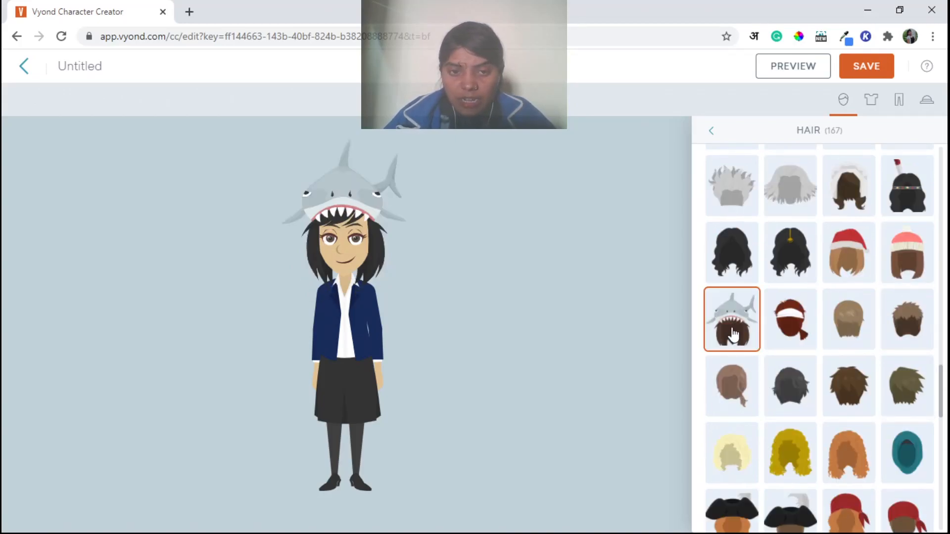
Step: Look through the remaining hair options and try the police cap with short hair on the character
scroll(821, 387, down, 3)
scroll(820, 387, down, 6)
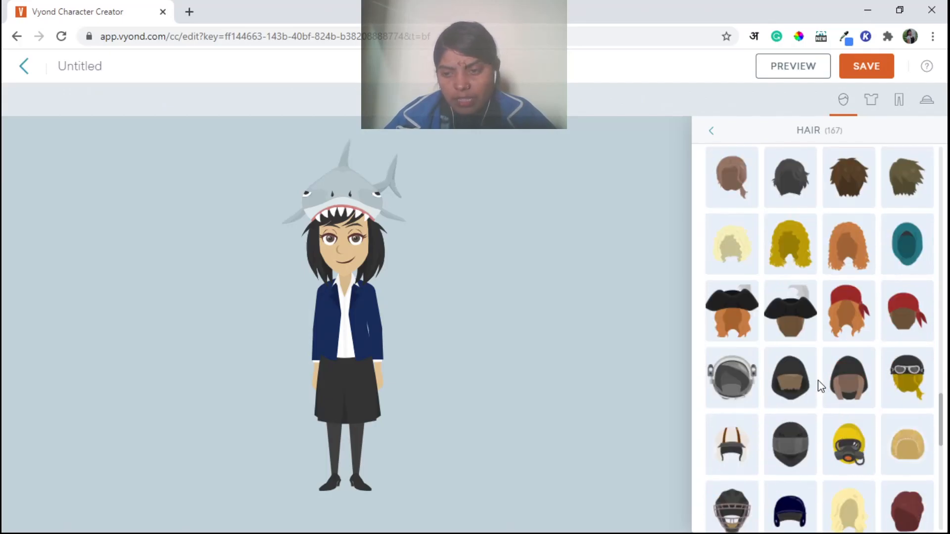
scroll(821, 387, down, 3)
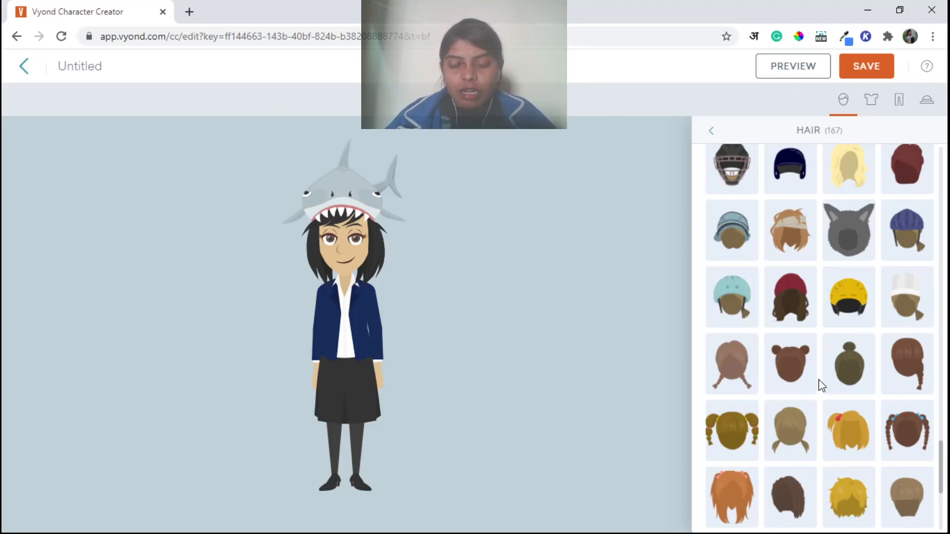
scroll(821, 385, down, 1)
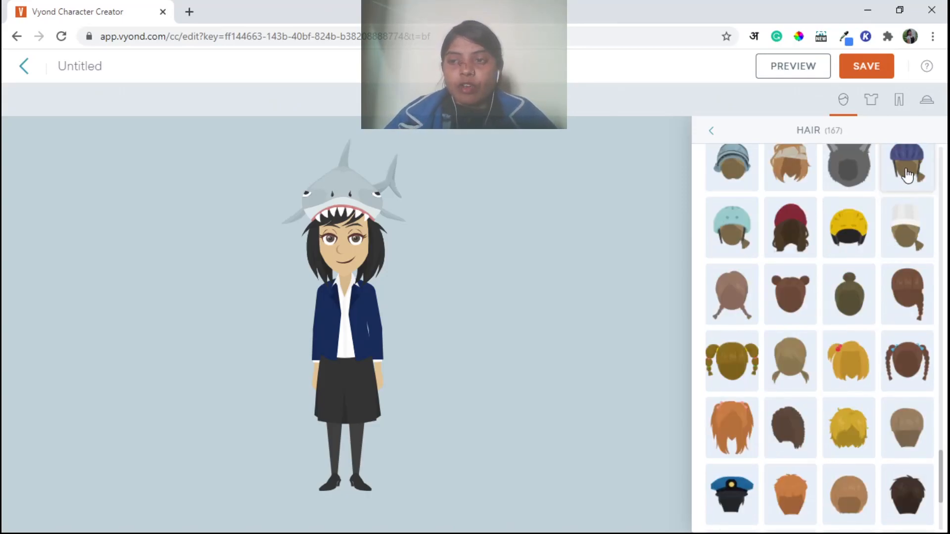
scroll(908, 174, up, 1)
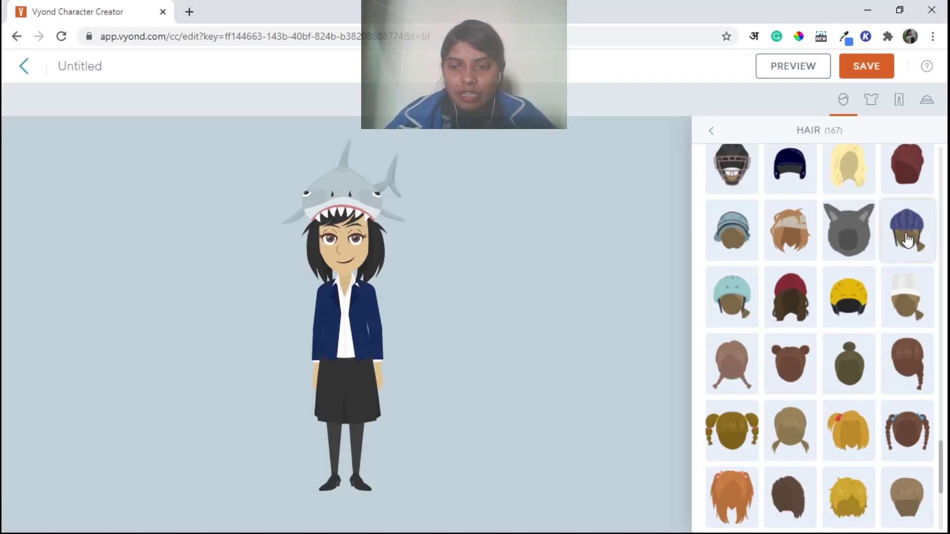
scroll(890, 346, down, 5)
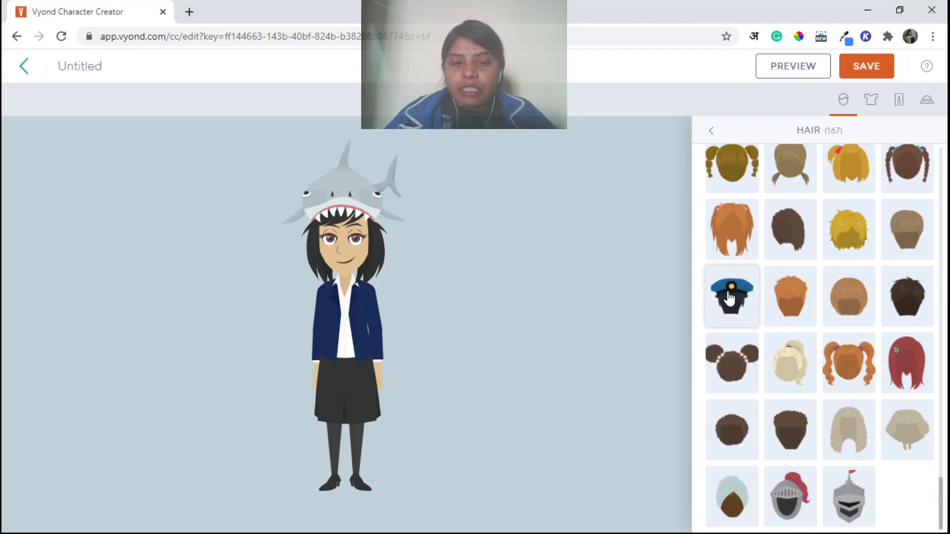
click(737, 301)
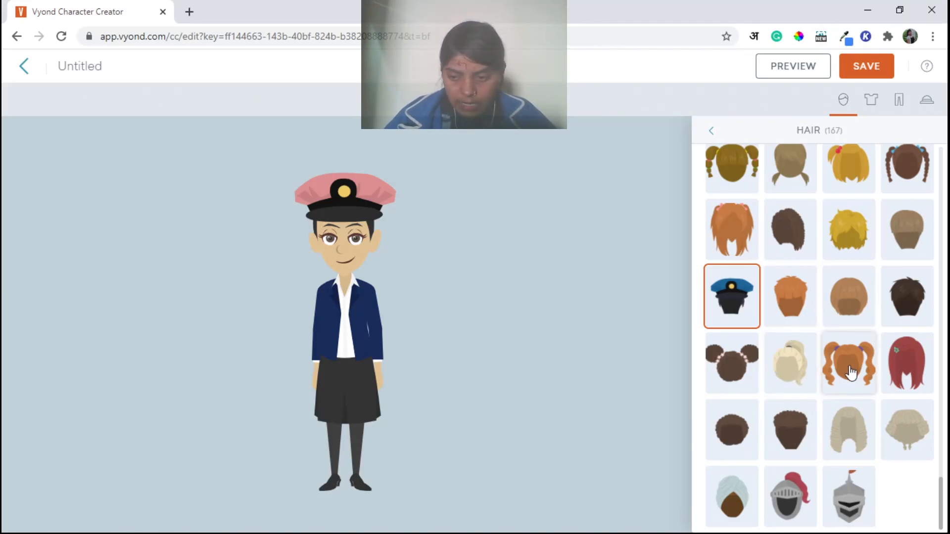
Step: Browse the hair options again and try the wavy hair with the red knit beanie on the character
scroll(824, 439, up, 5)
scroll(823, 438, up, 15)
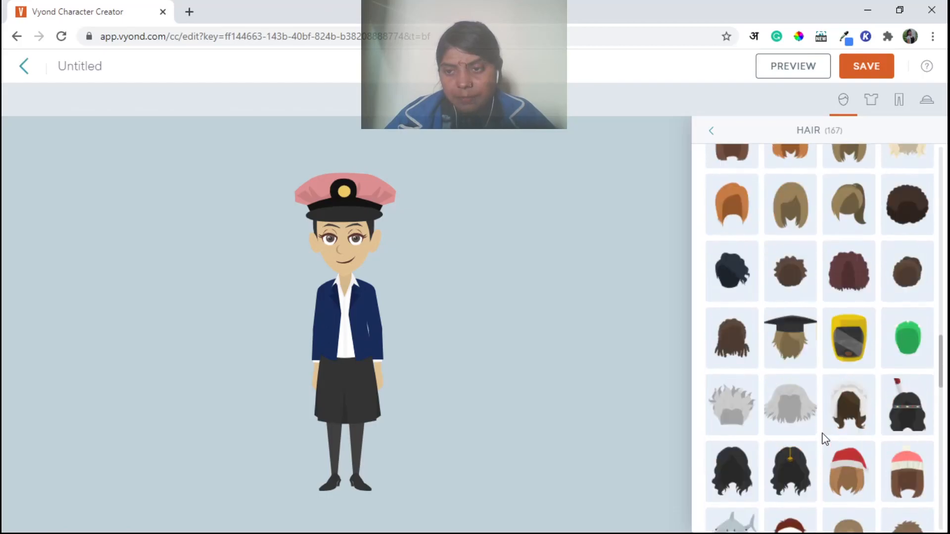
scroll(824, 439, down, 10)
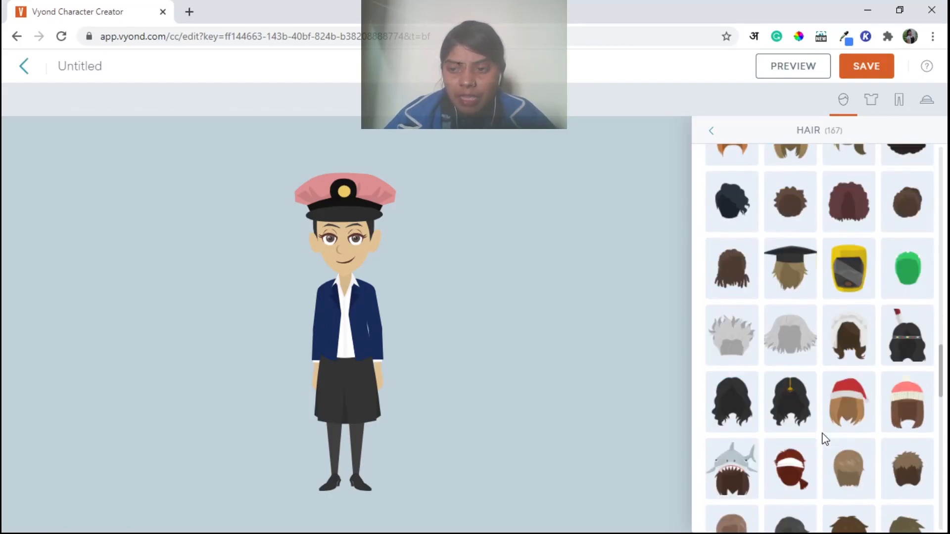
scroll(824, 439, down, 15)
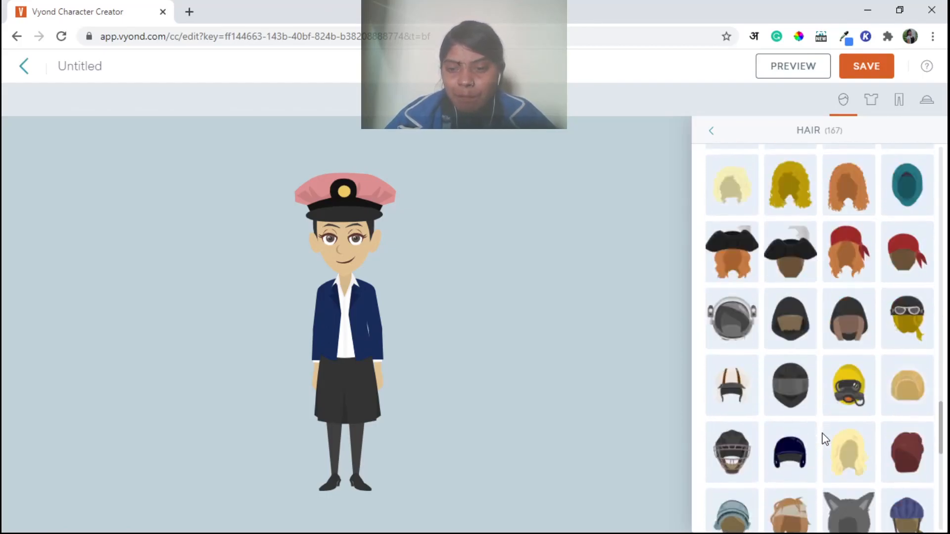
scroll(824, 439, up, 3)
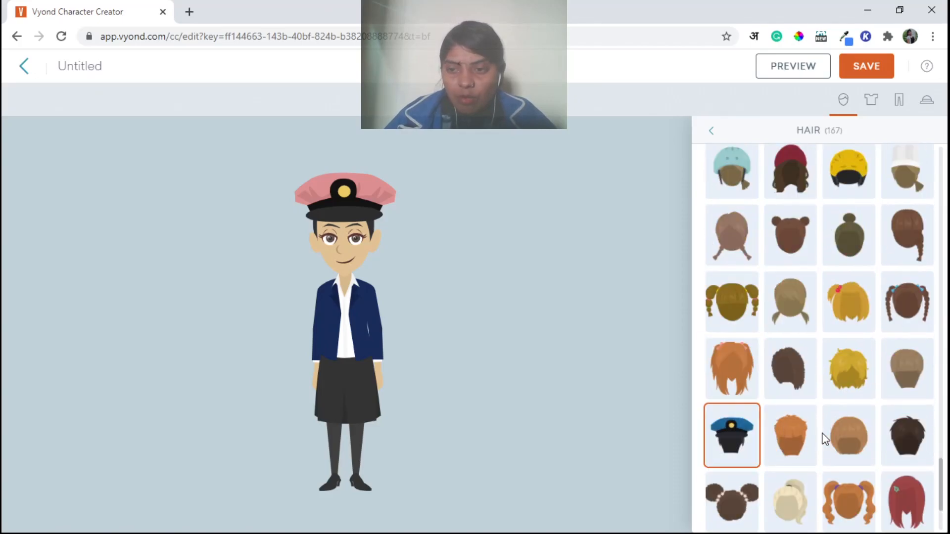
click(801, 170)
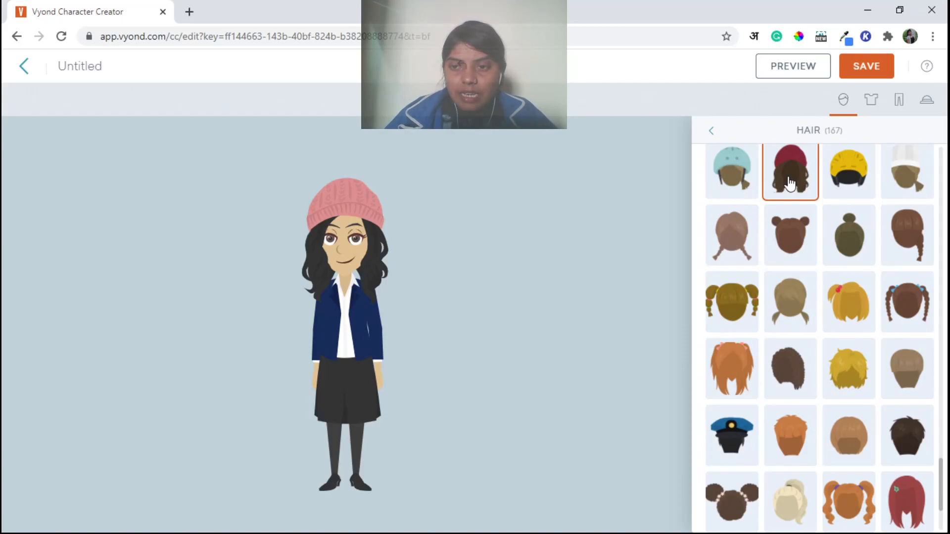
Step: Try the curly pigtails on the character and switch back to the wavy hair with the knit beanie
scroll(808, 274, down, 3)
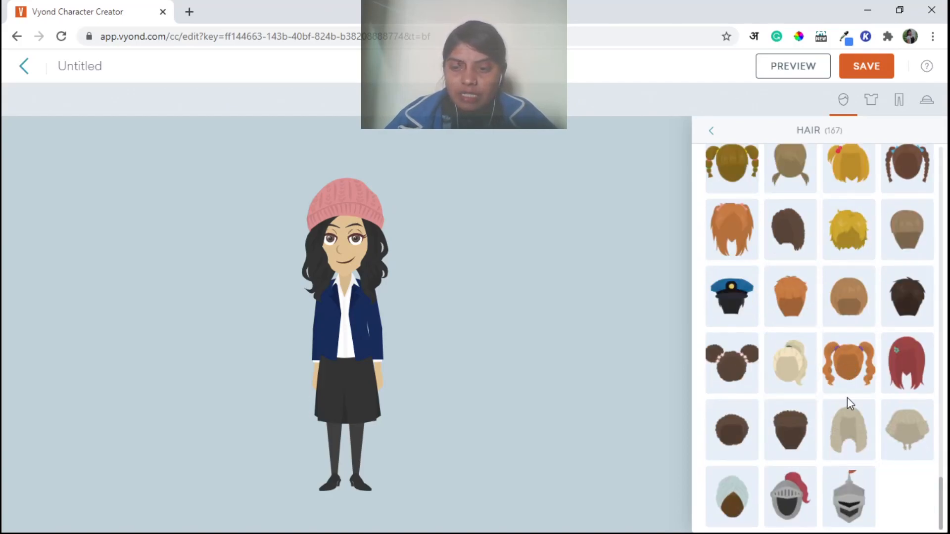
click(856, 376)
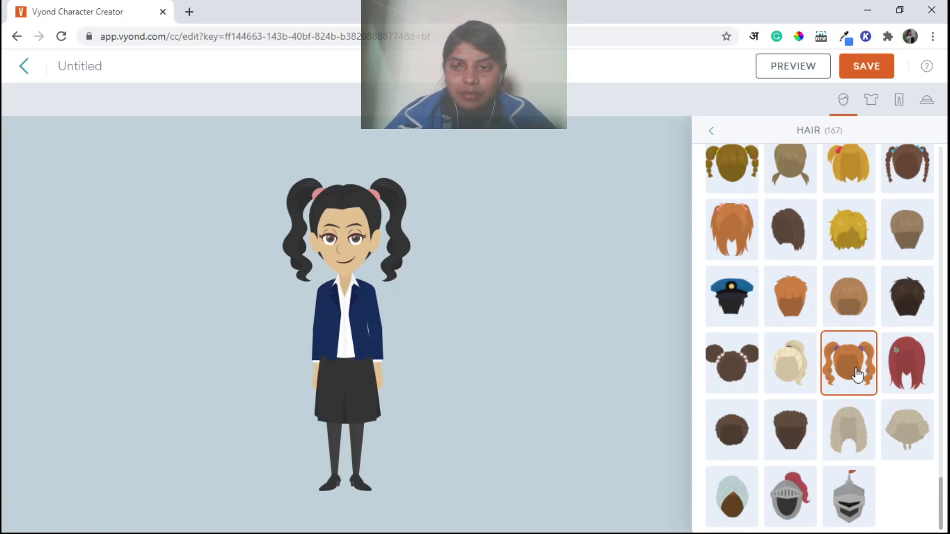
scroll(856, 374, up, 4)
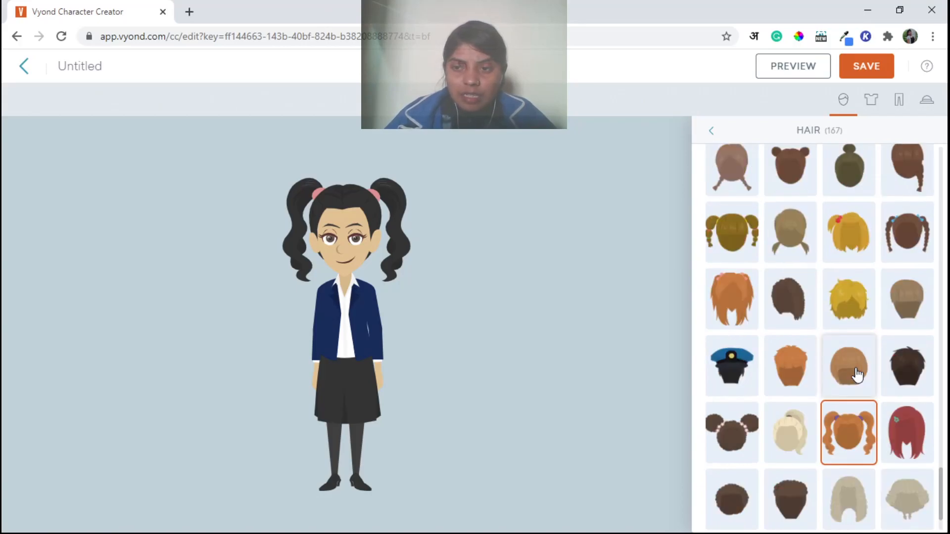
click(803, 261)
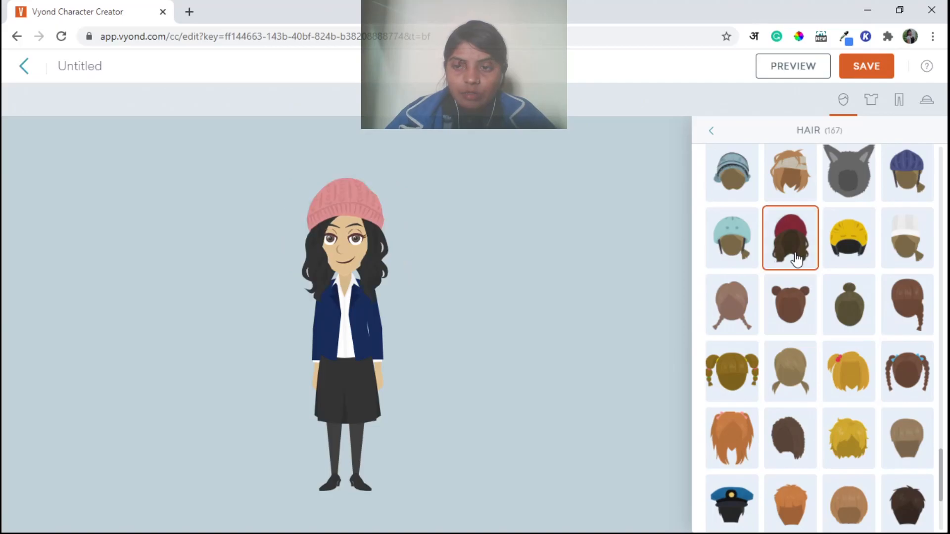
Step: Apply the teal hijab option from the hair collection to the character
drag(942, 475, 936, 505)
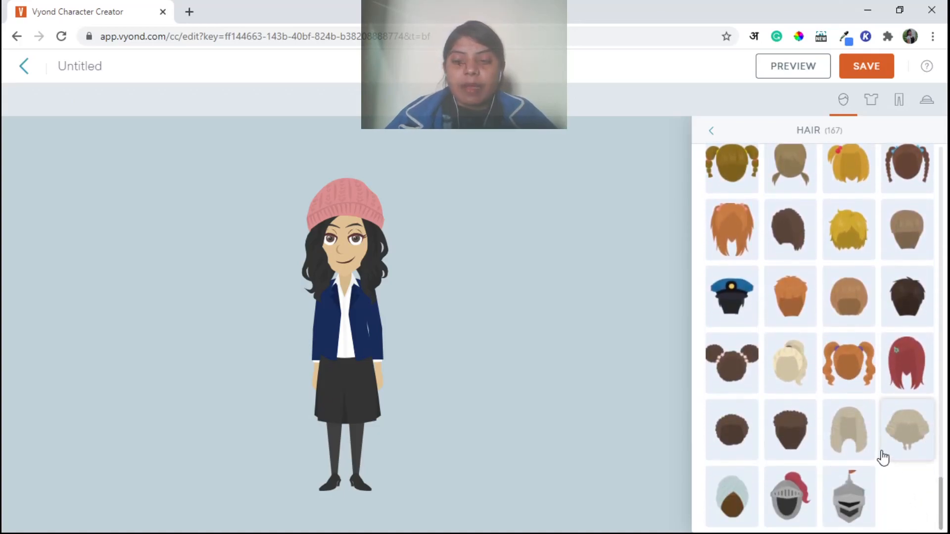
scroll(888, 460, up, 5)
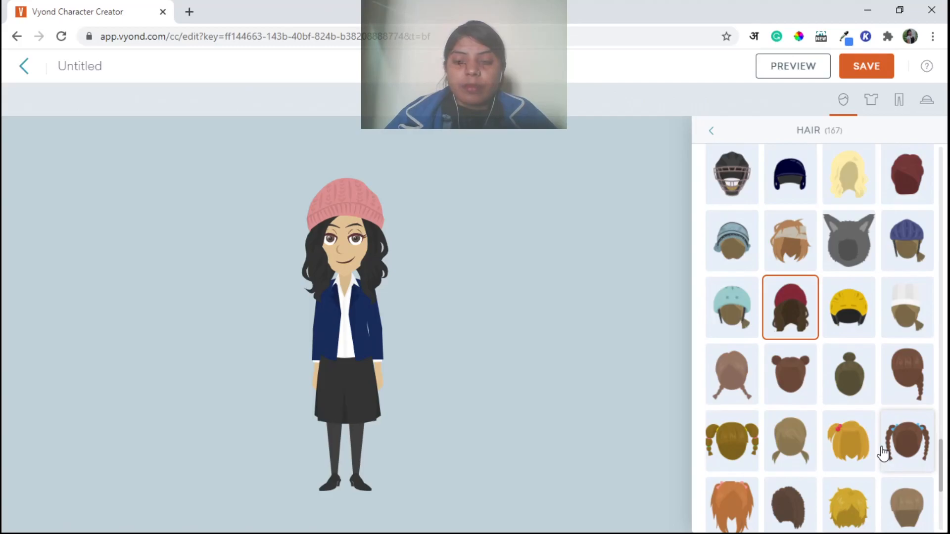
scroll(878, 426, up, 4)
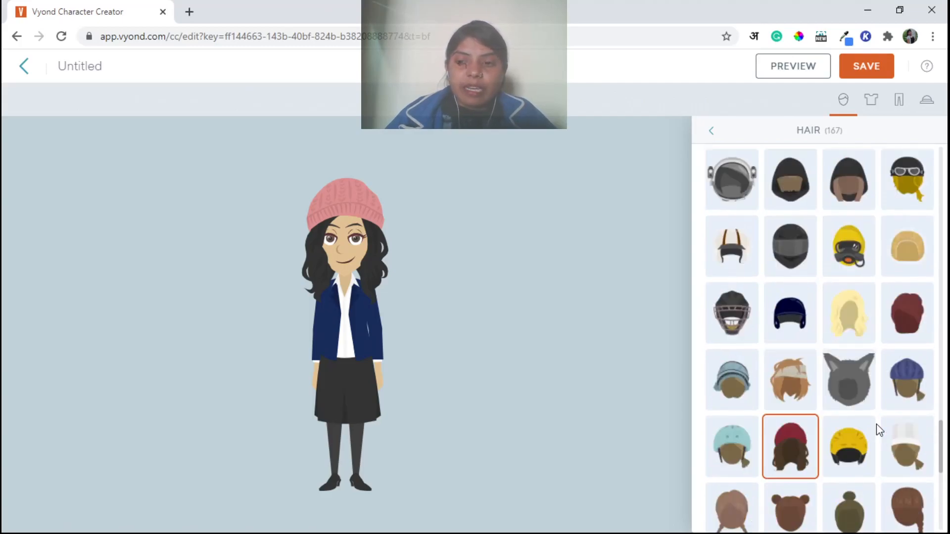
scroll(876, 424, up, 3)
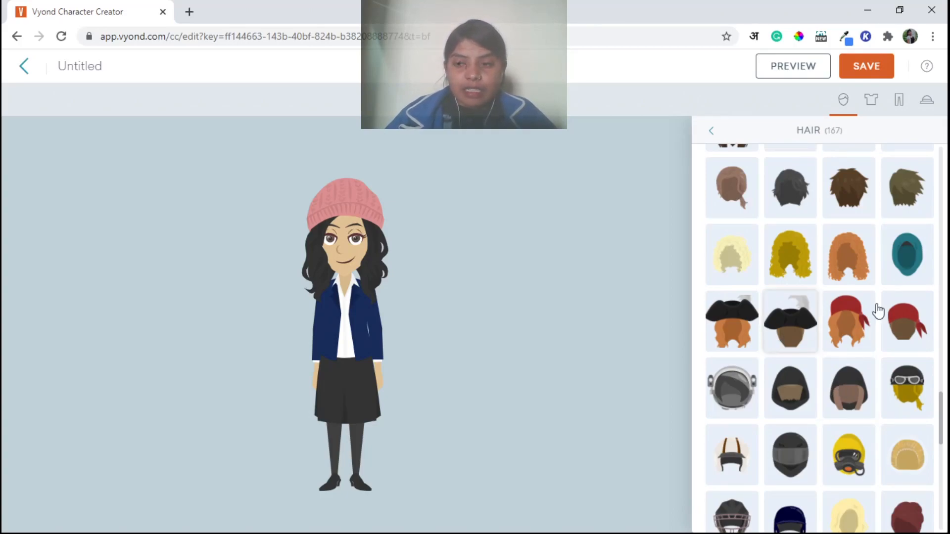
click(902, 268)
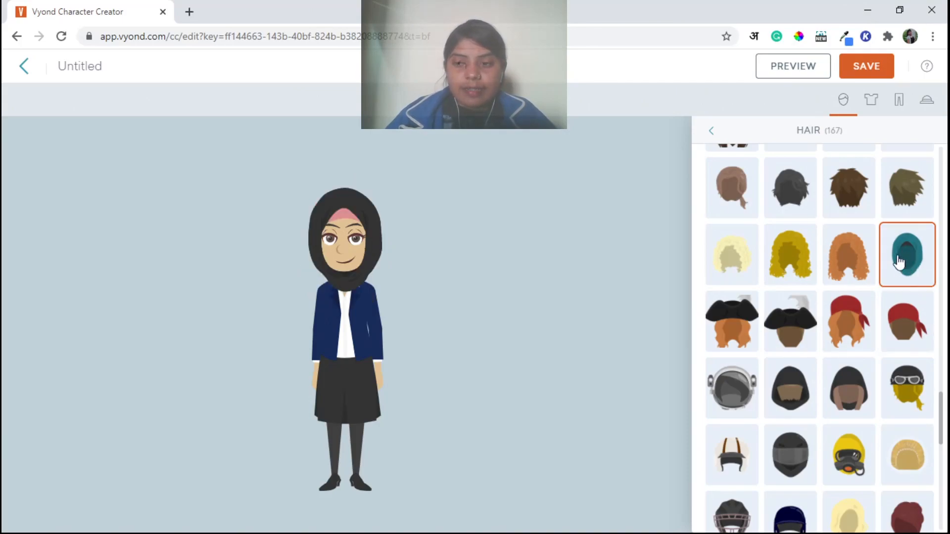
Step: Put the wavy hair with the knit beanie back on the character and return to the overview of head features
click(459, 63)
scroll(862, 312, up, 11)
scroll(862, 312, up, 10)
scroll(823, 295, up, 5)
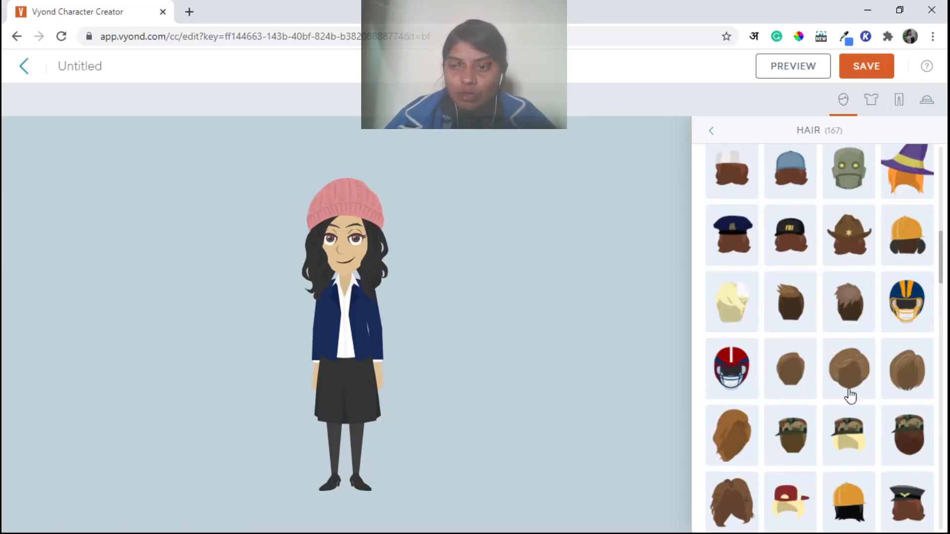
click(710, 134)
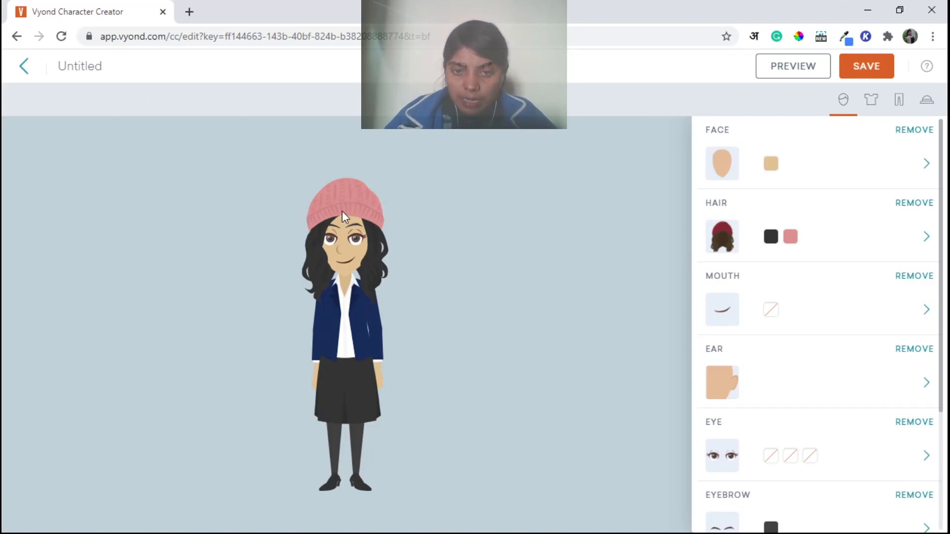
Step: Try several dark shades on the character's hair, finishing with the hair colour 2E2626
click(770, 238)
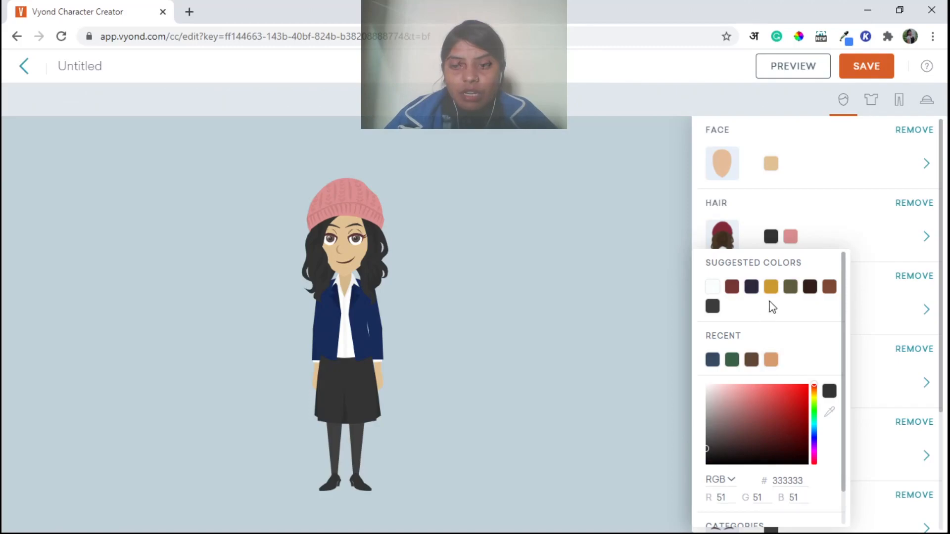
click(732, 425)
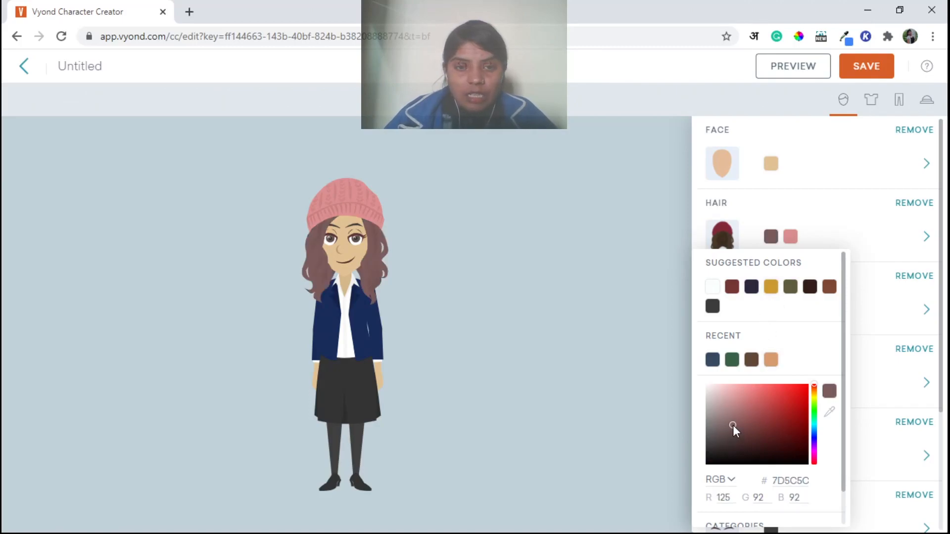
click(722, 445)
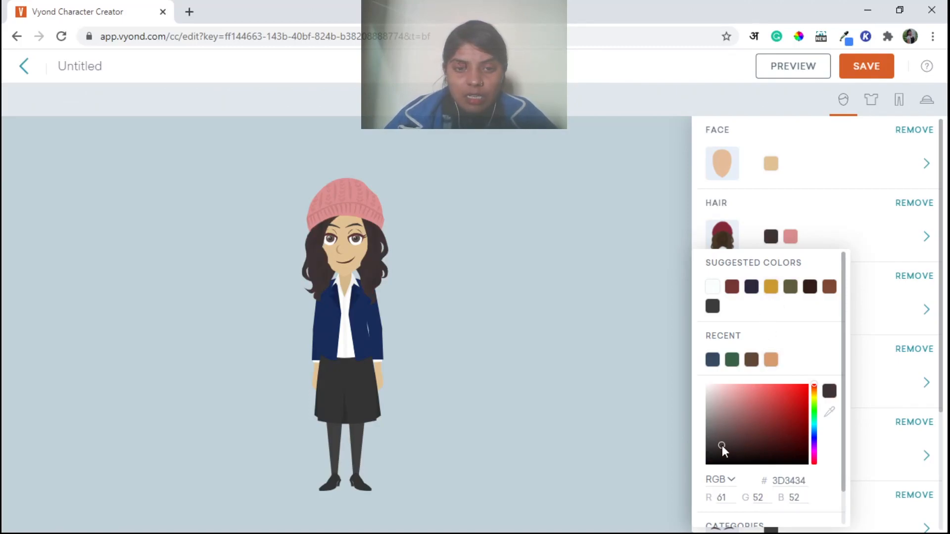
click(710, 458)
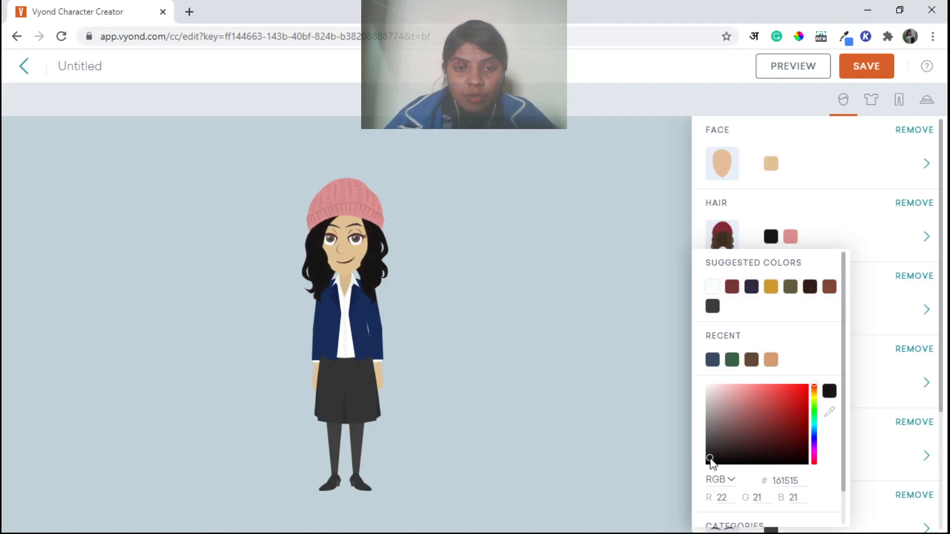
click(720, 438)
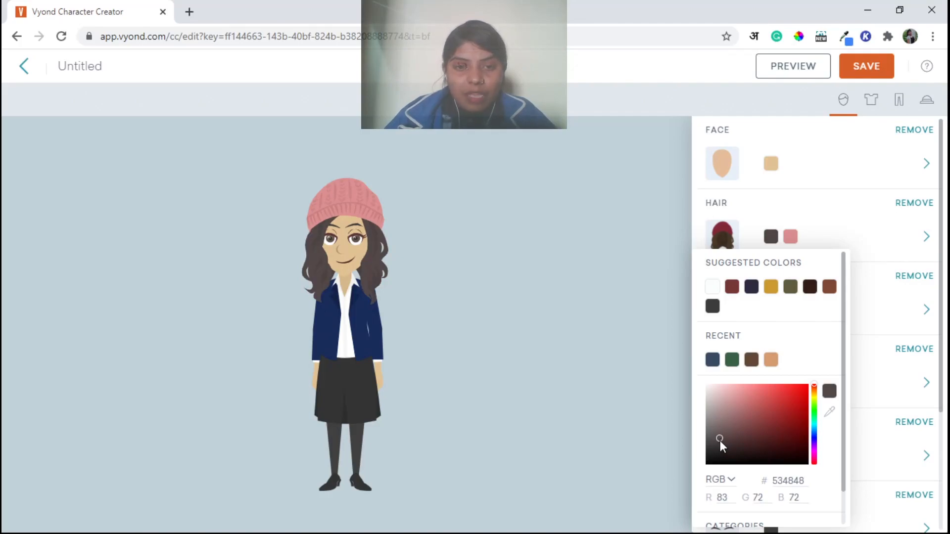
click(715, 447)
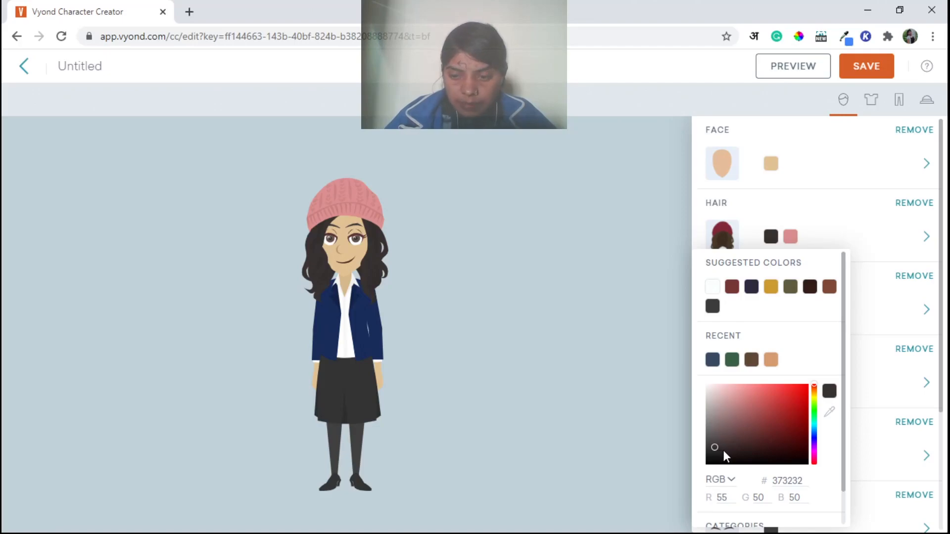
click(724, 451)
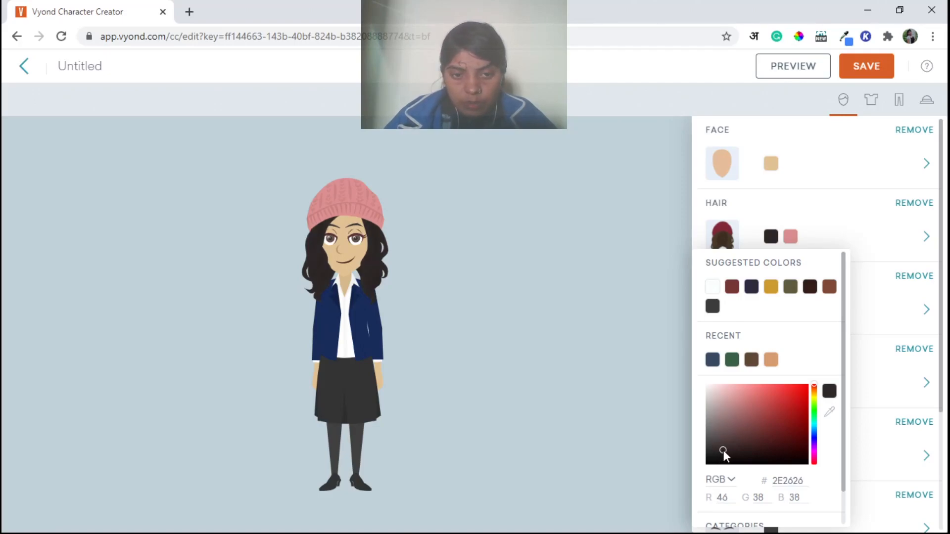
Step: Look through the beanie's suggested colours, recent colours and colour categories
click(796, 238)
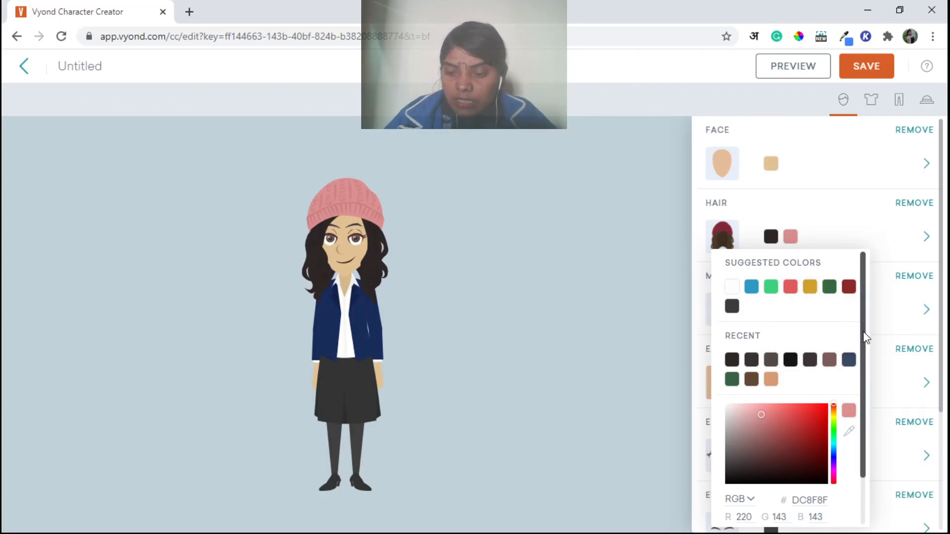
drag(865, 332, 867, 408)
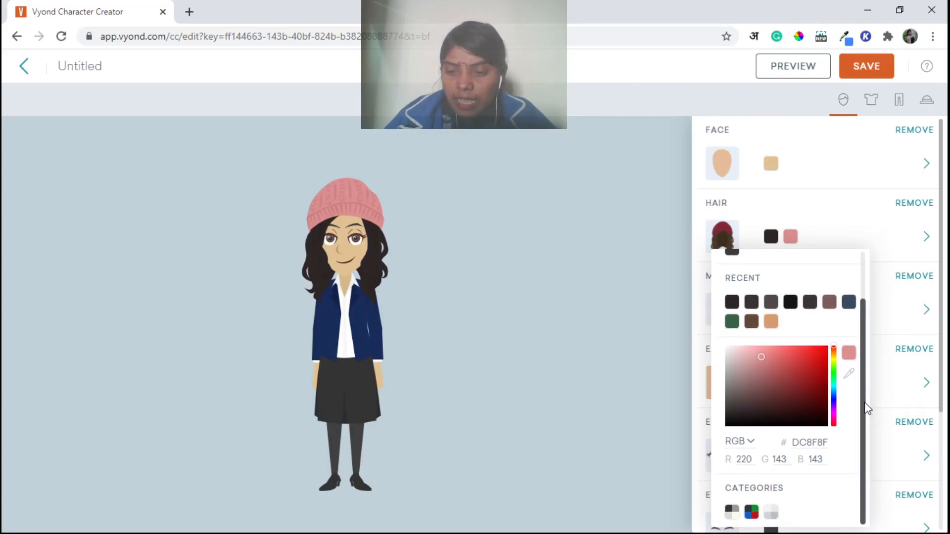
click(751, 512)
click(729, 264)
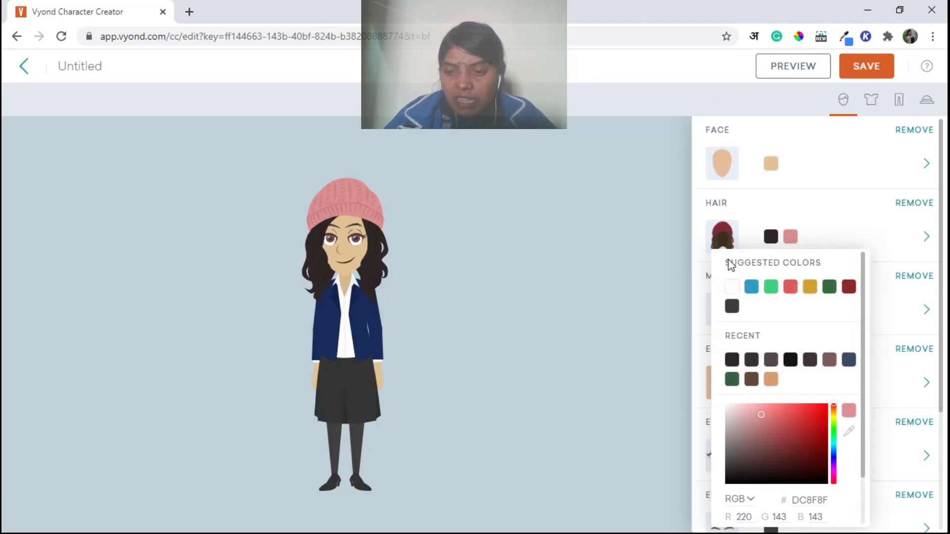
Step: Try red D13D3D, dark red 721E1E, blues 1E4B72 and 3889D1, and magenta D138AE on the beanie
click(798, 420)
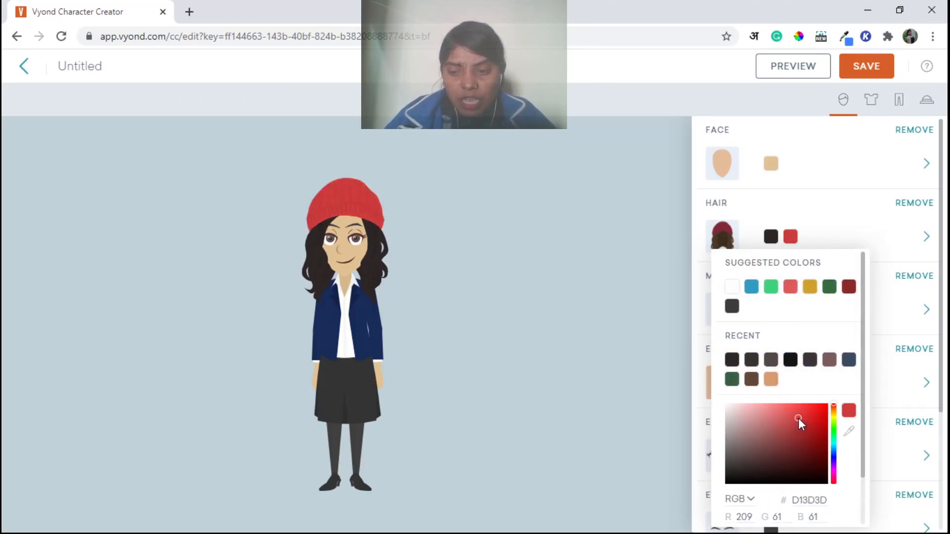
click(779, 449)
click(799, 448)
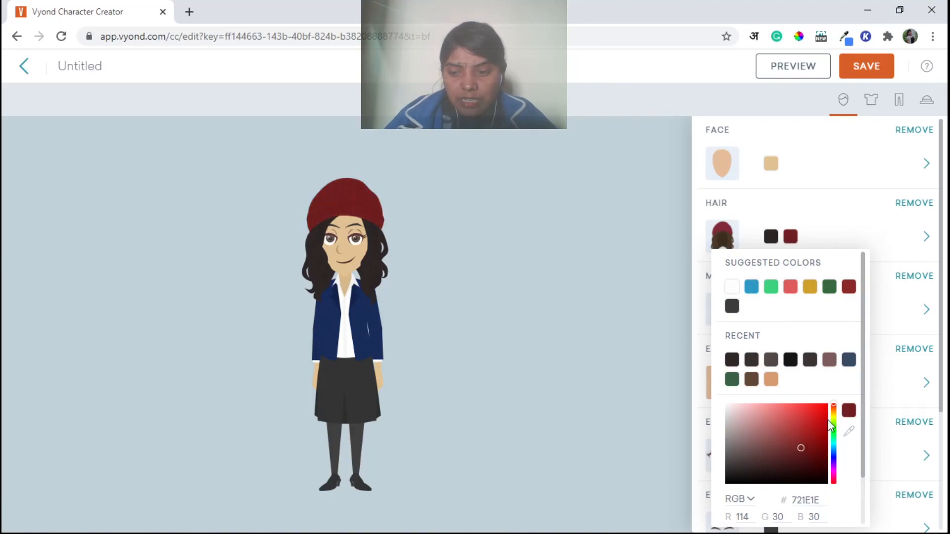
click(834, 412)
click(834, 431)
click(835, 450)
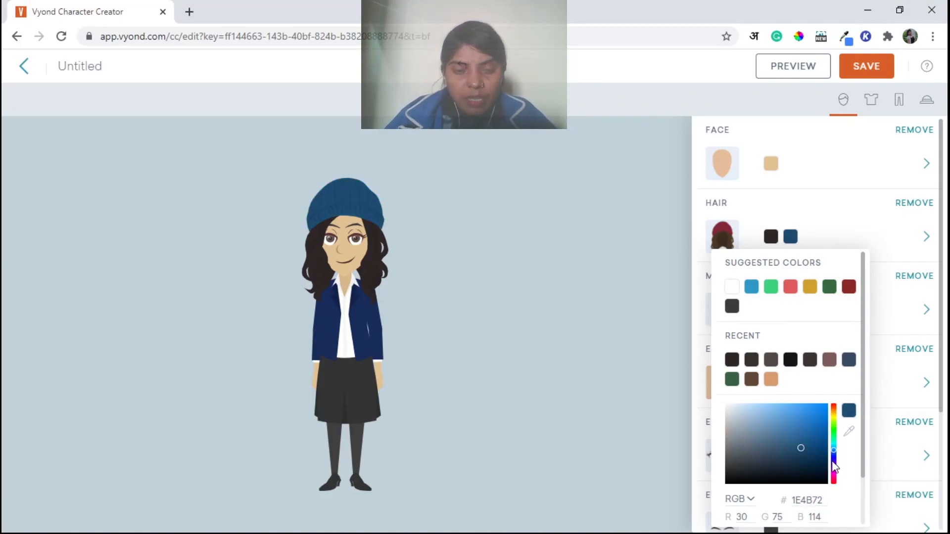
click(801, 418)
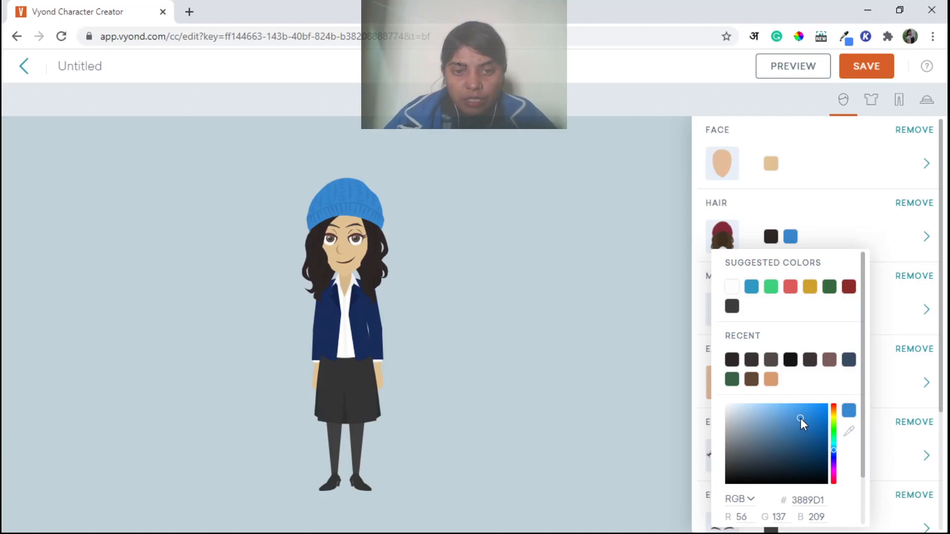
click(834, 473)
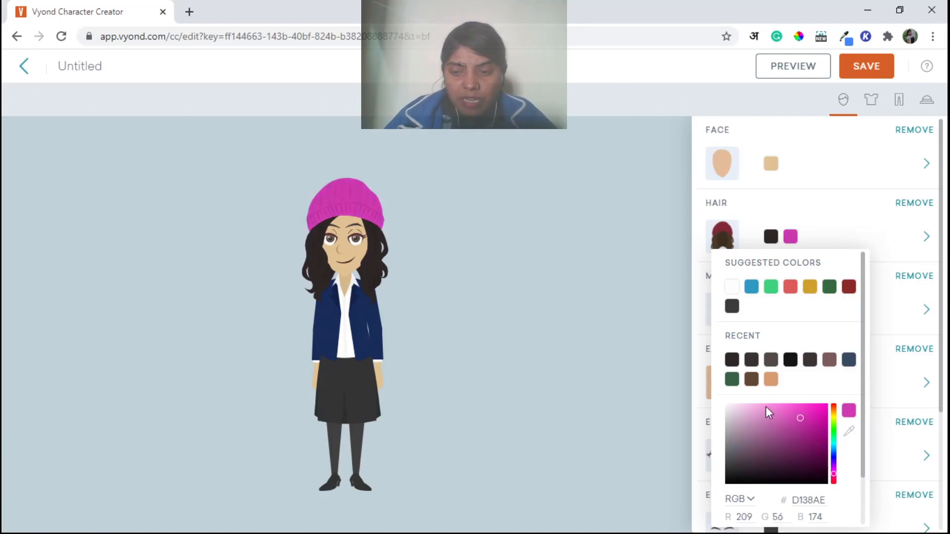
Step: Try brown 6C4233 on the beanie, set its colour to red CC3636, and close the colour choices
click(765, 429)
click(834, 408)
click(780, 451)
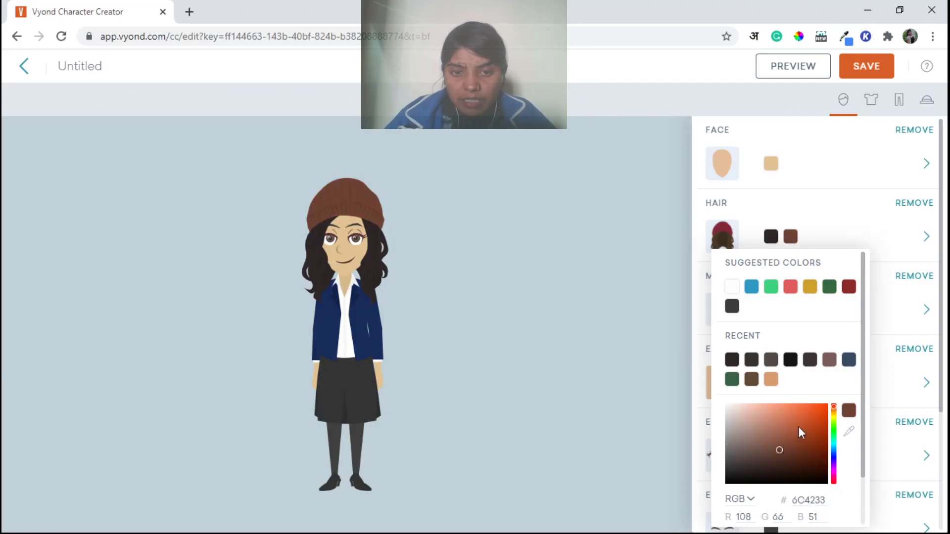
drag(834, 412, 835, 405)
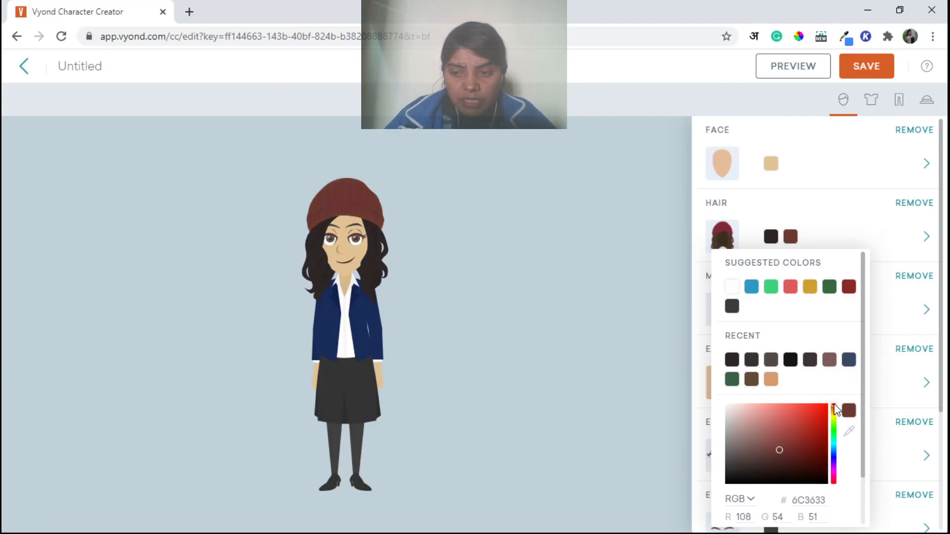
click(801, 420)
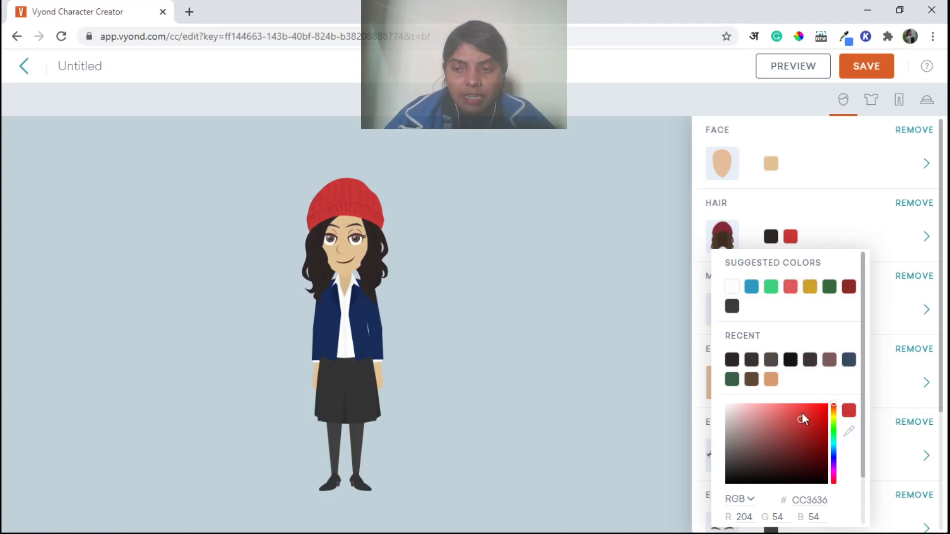
scroll(797, 294, down, 1)
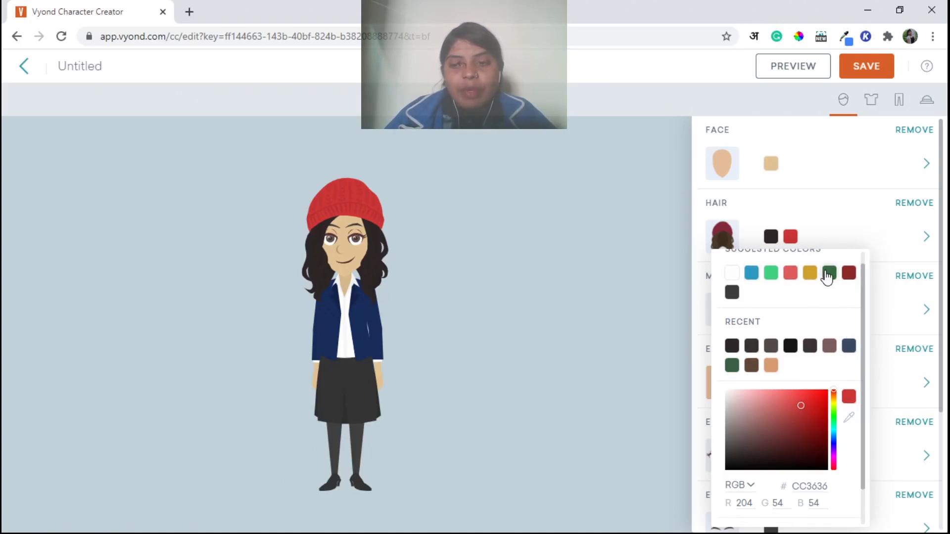
scroll(829, 355, down, 3)
scroll(829, 354, up, 4)
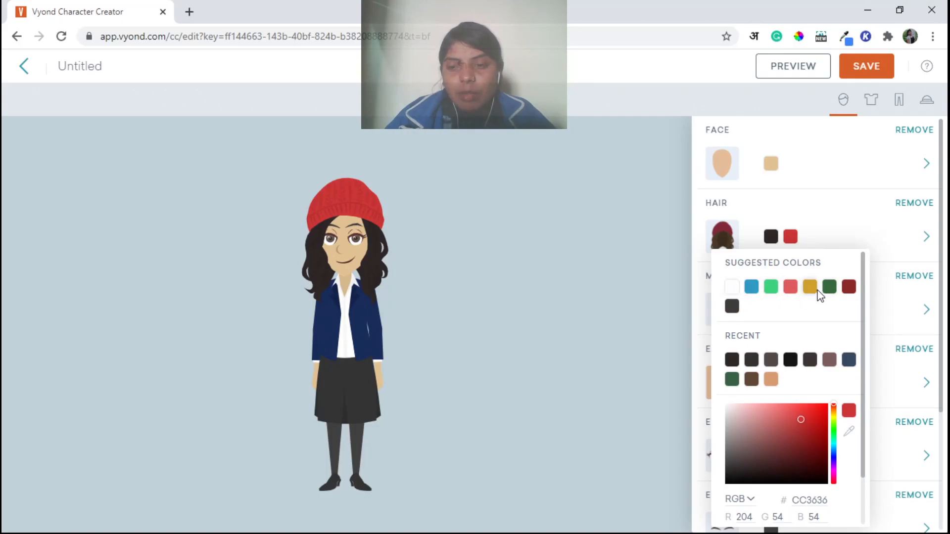
scroll(795, 380, down, 4)
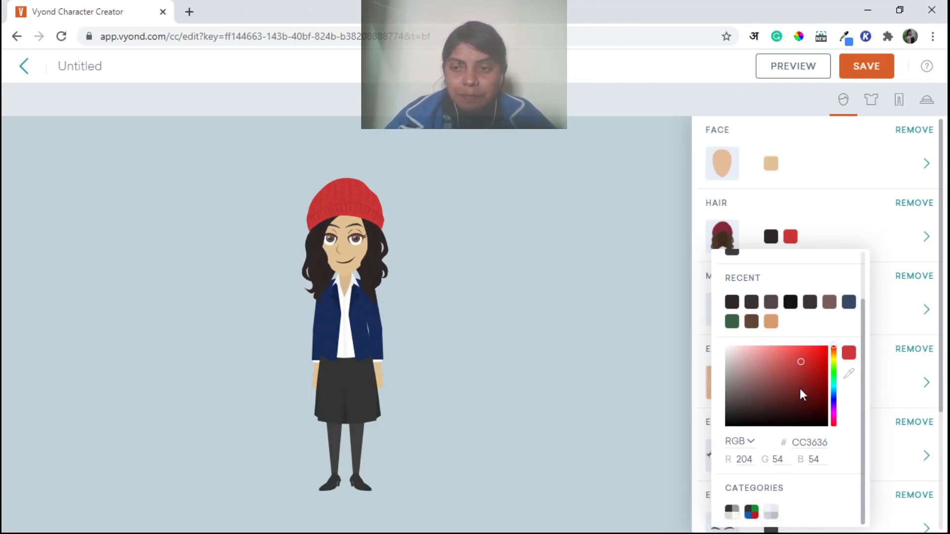
click(844, 226)
click(715, 132)
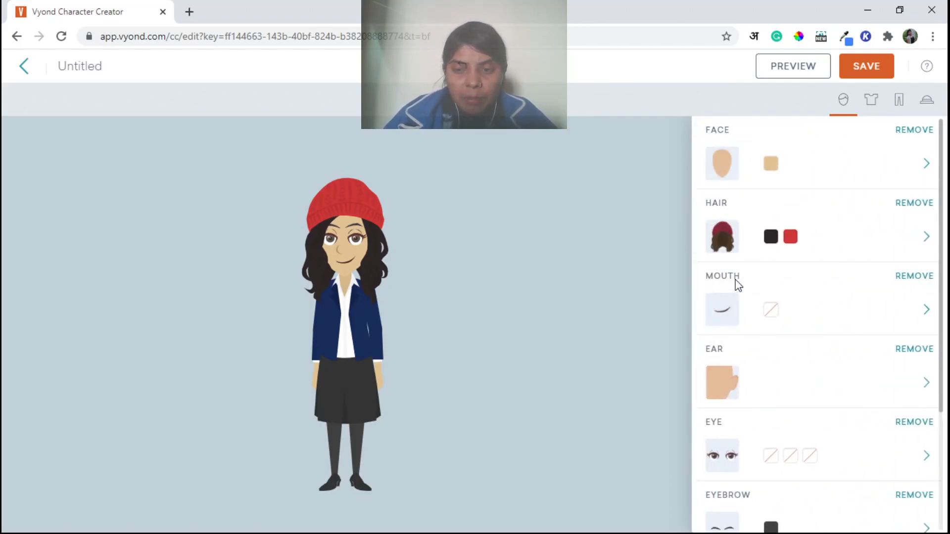
Step: Open the mouth collection and try the creased mouth, smirk, slanted grin, gap-toothed mouth and wide toothy smile on the character
click(725, 319)
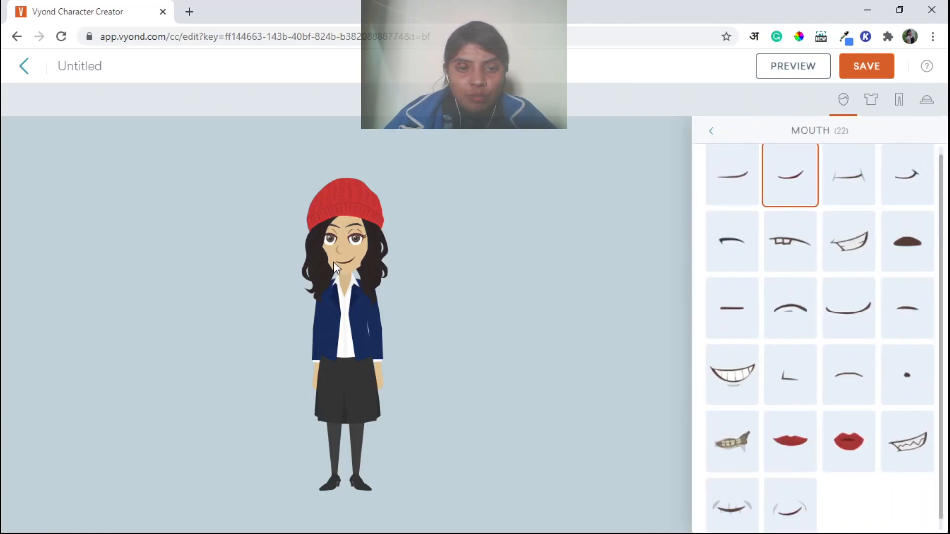
scroll(792, 277, up, 1)
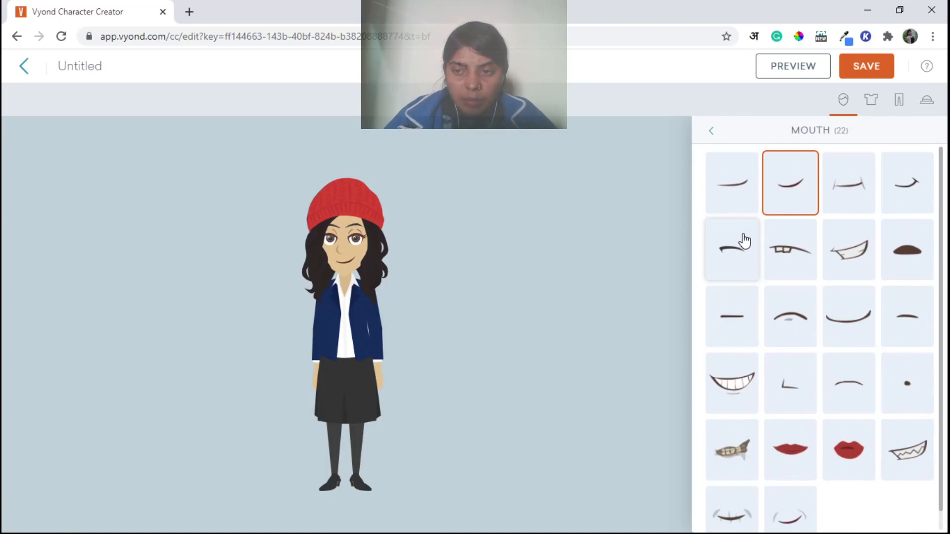
click(842, 190)
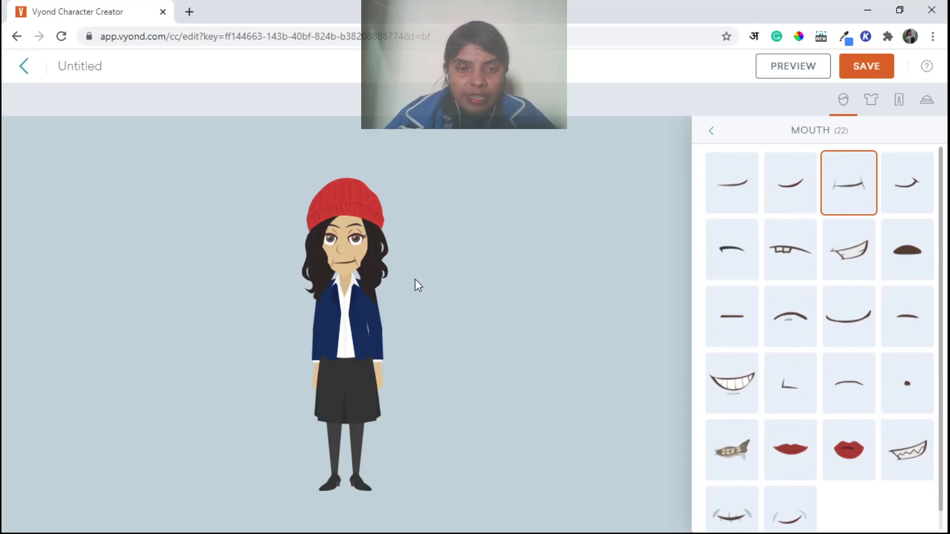
click(913, 188)
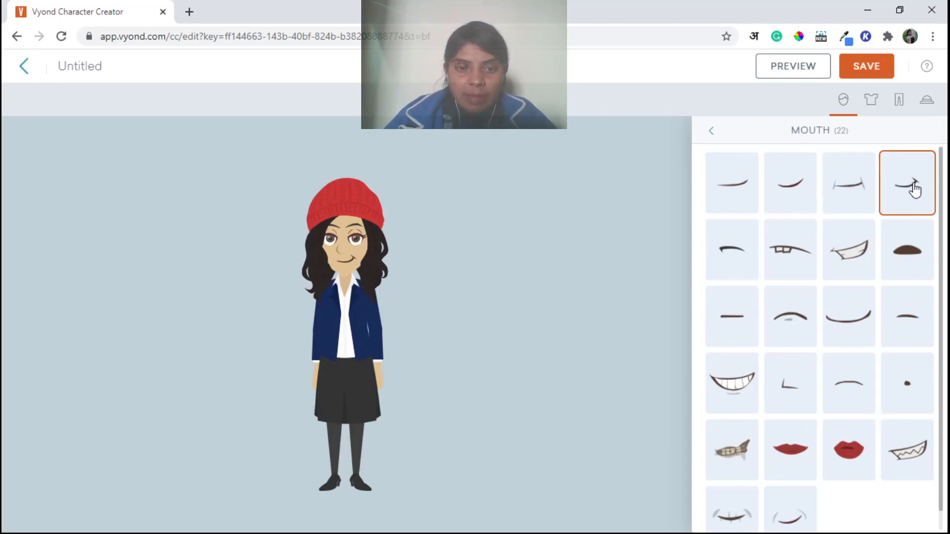
click(873, 253)
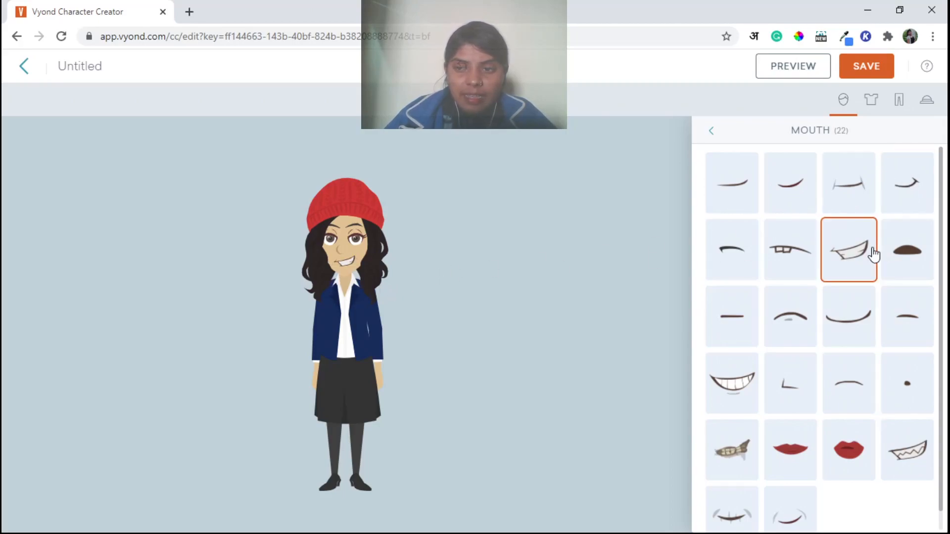
click(775, 259)
click(724, 399)
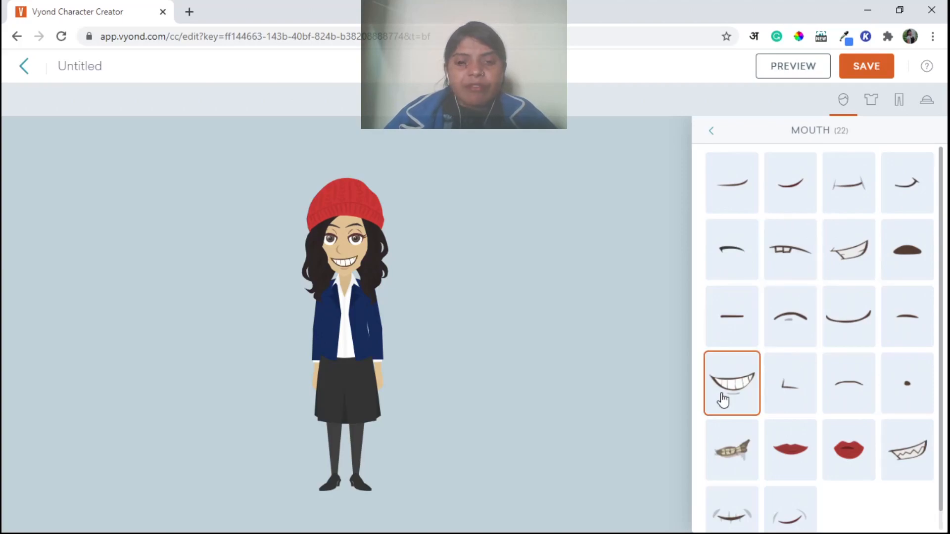
Step: Compare the full red lips with the two smiles with cheek creases, finishing with the full red lips on the character
click(851, 460)
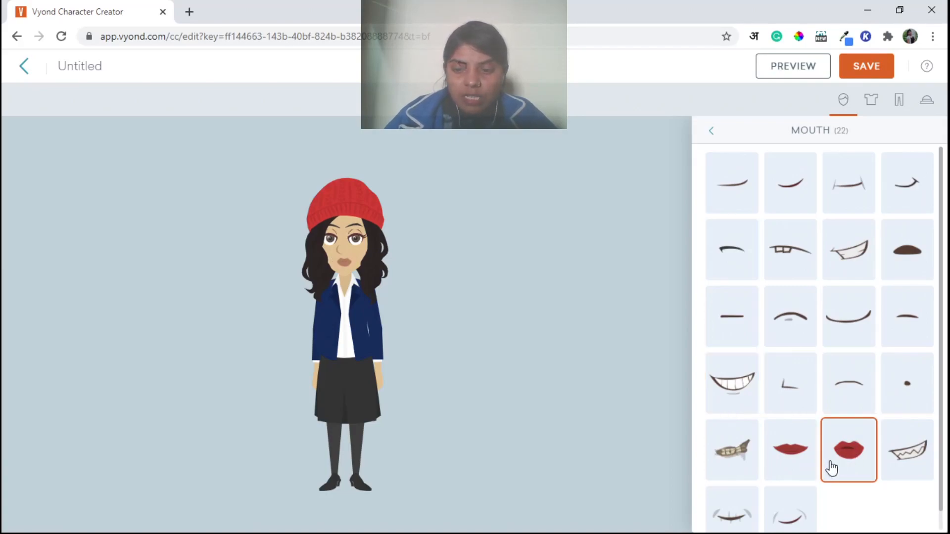
scroll(801, 479, down, 1)
click(734, 505)
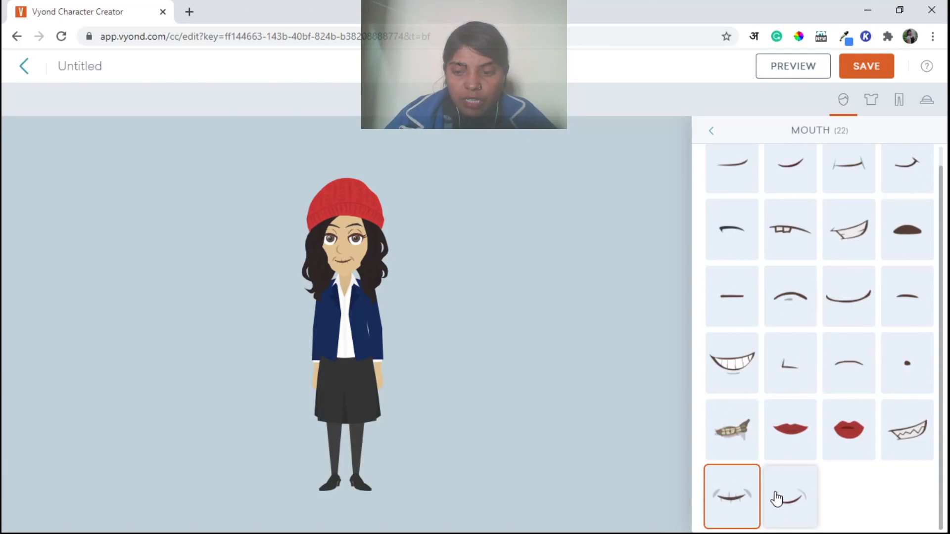
click(803, 514)
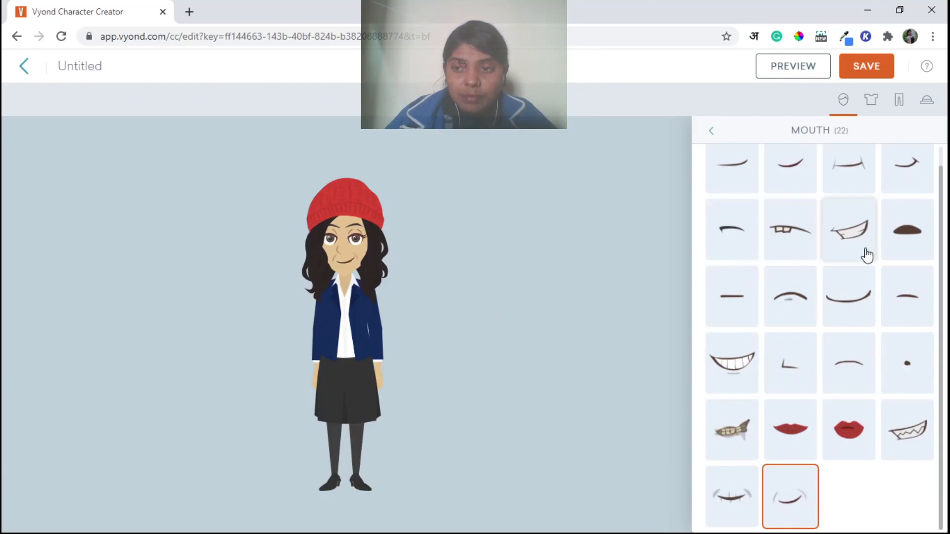
scroll(859, 364, up, 1)
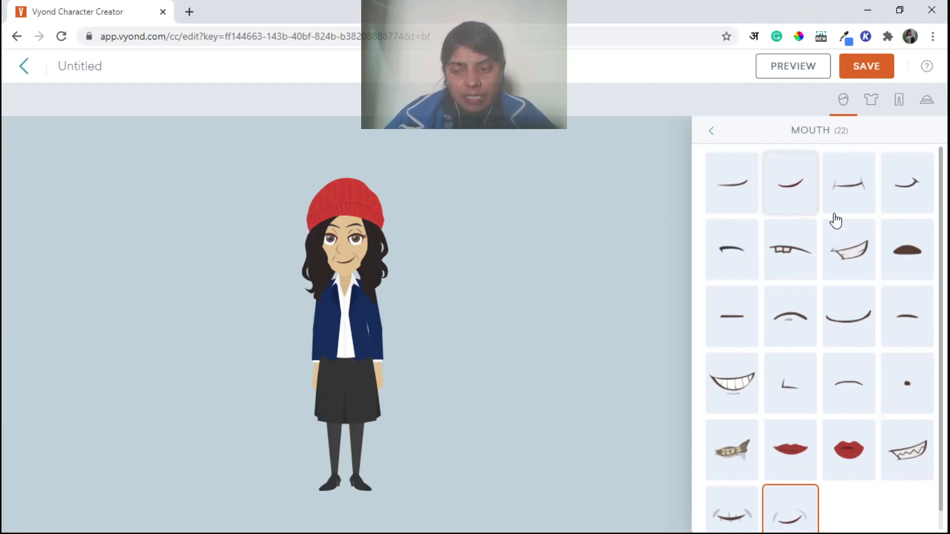
click(849, 453)
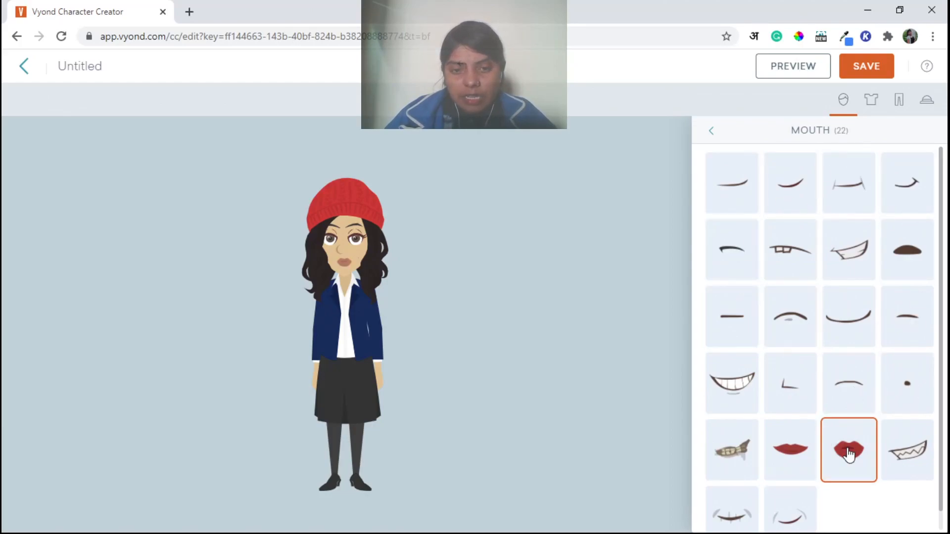
Step: Try red CC3636 and the suggested dark red on the lips, and set their first colour to A63636
click(711, 130)
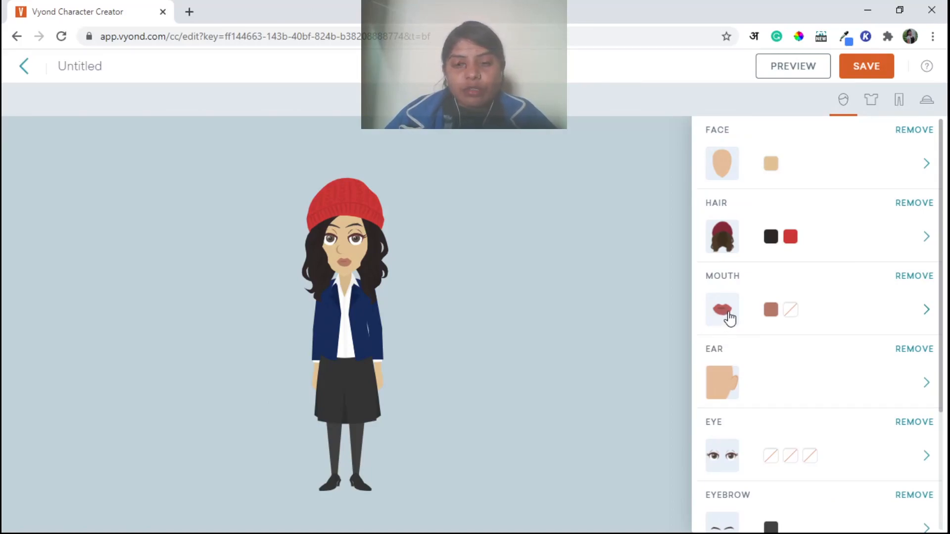
click(771, 310)
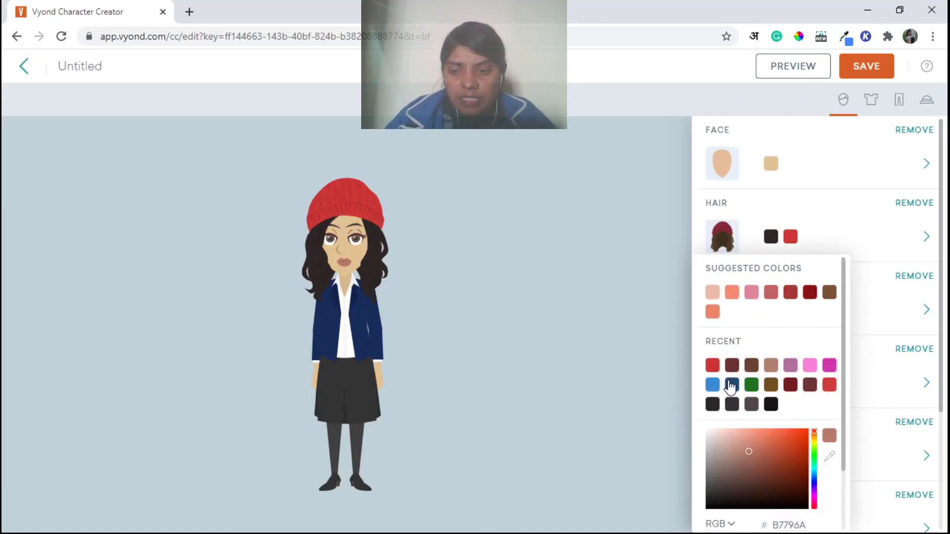
click(712, 366)
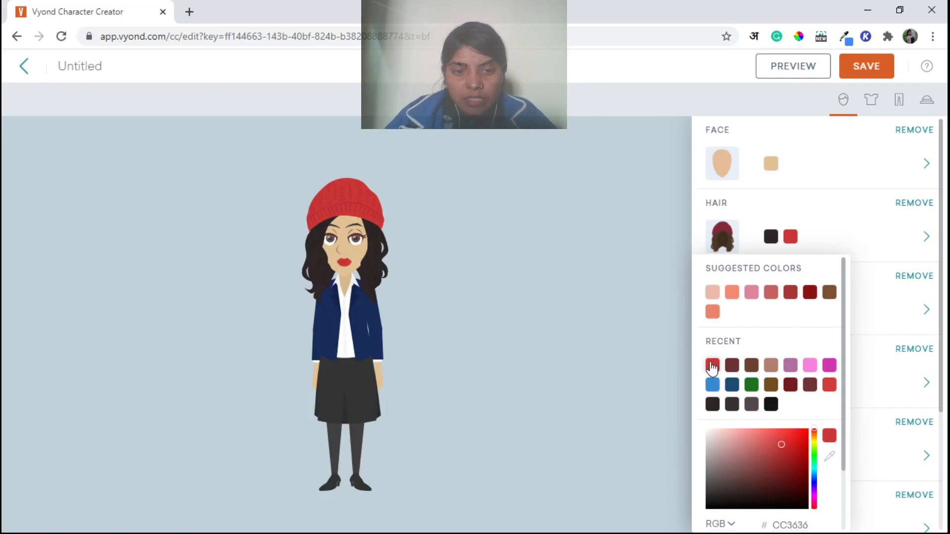
click(809, 294)
click(791, 294)
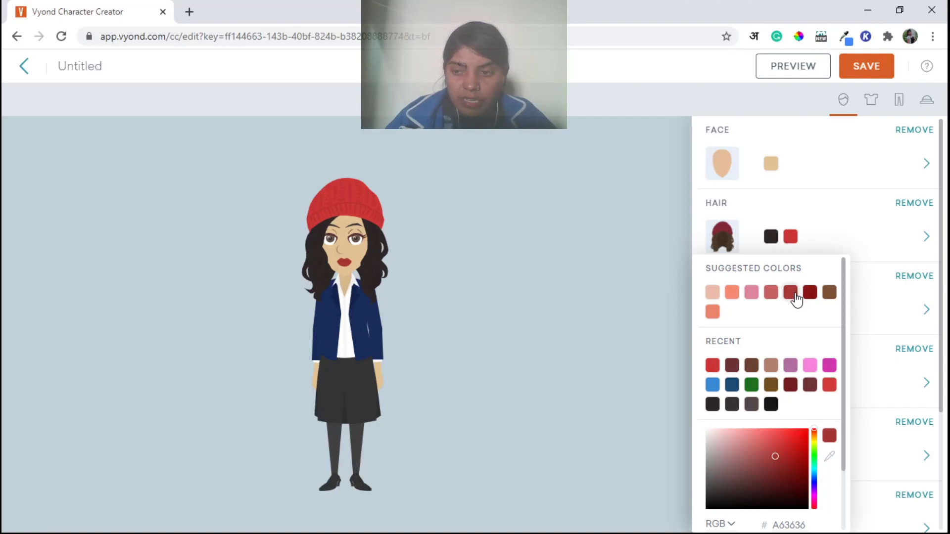
click(842, 272)
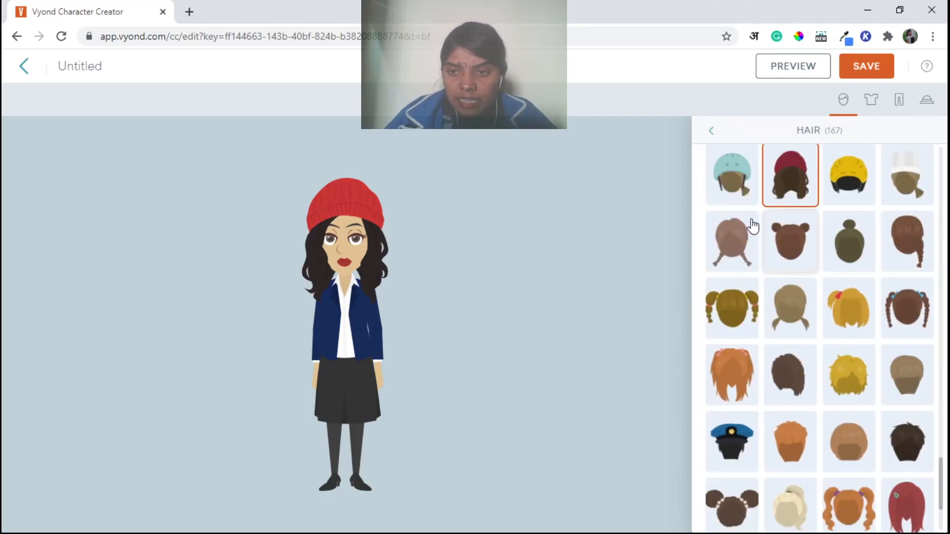
click(711, 130)
Step: Try magenta D138AE, cream FFF9EC and beige EAD2B0 as the mouth's second colour, and set it to red CC3636
click(791, 311)
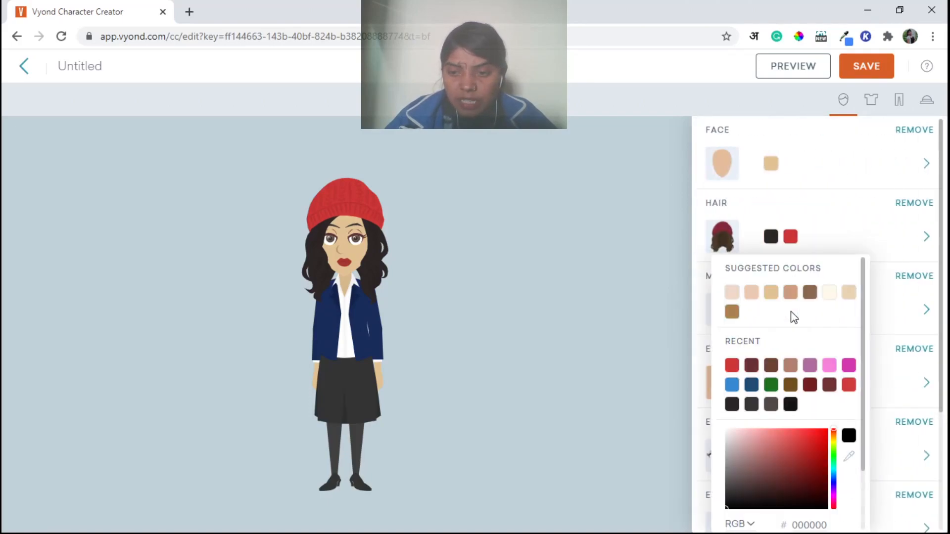
click(849, 369)
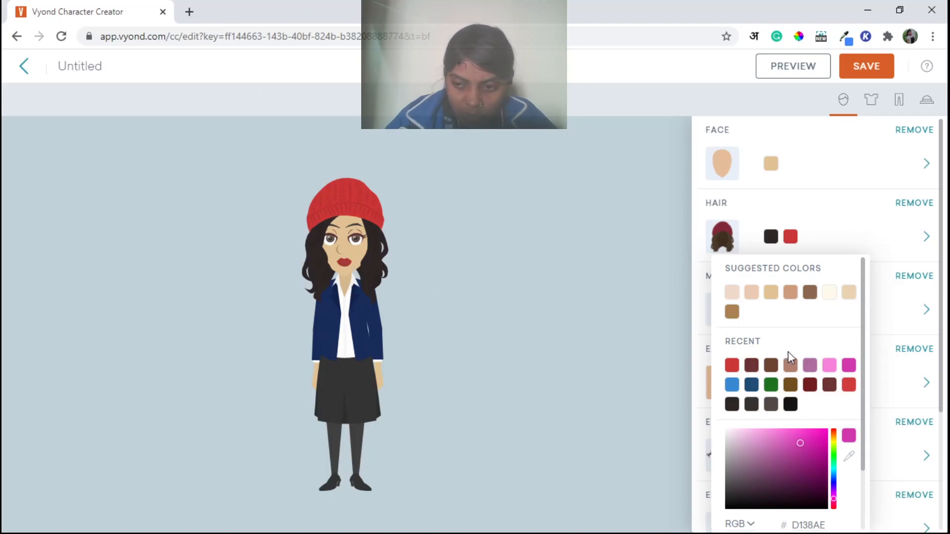
click(830, 293)
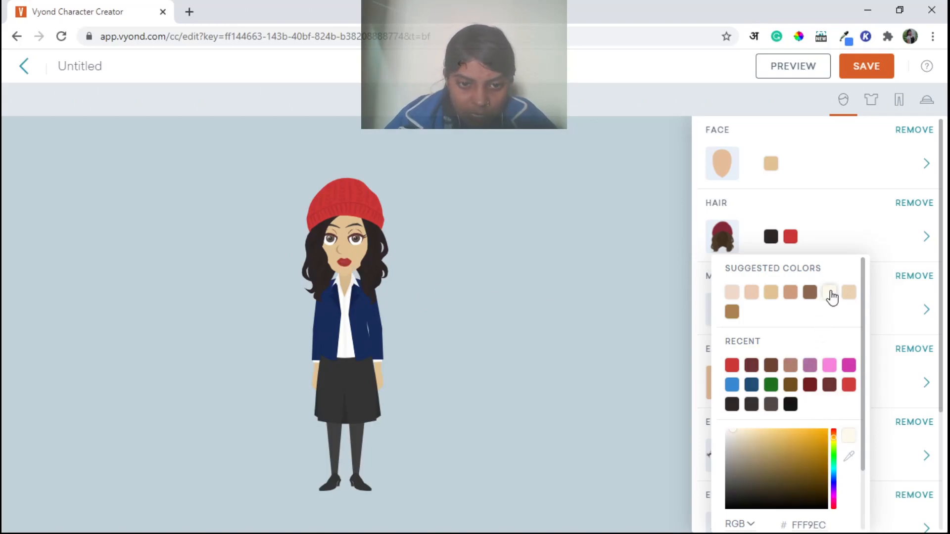
click(848, 296)
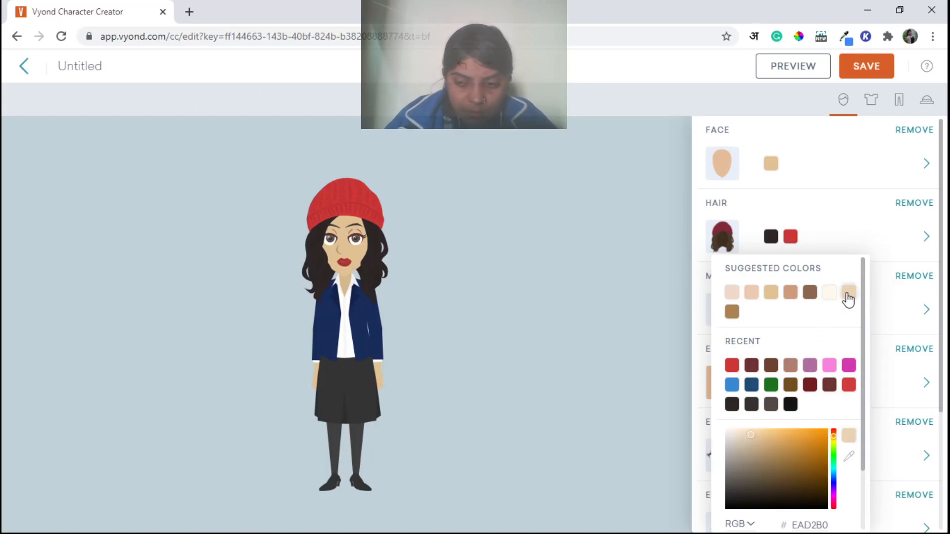
click(732, 371)
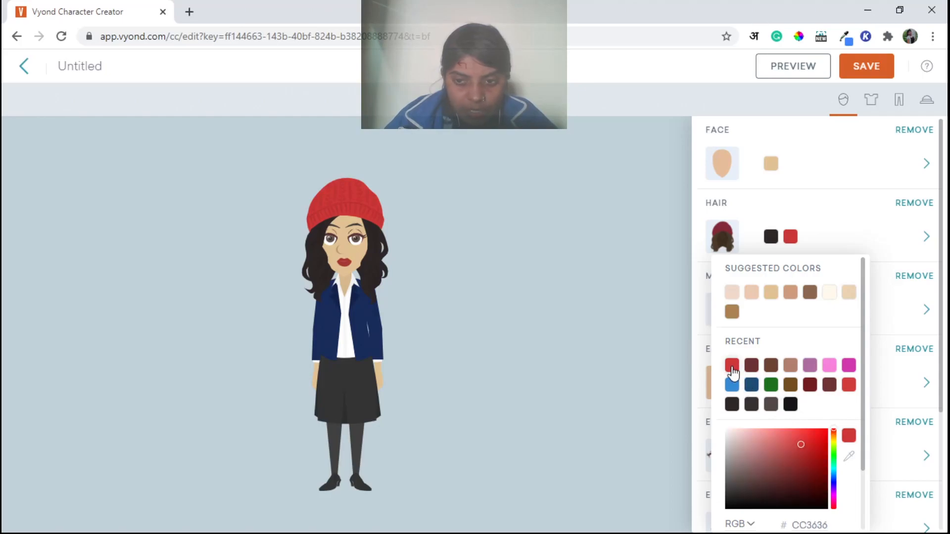
click(849, 224)
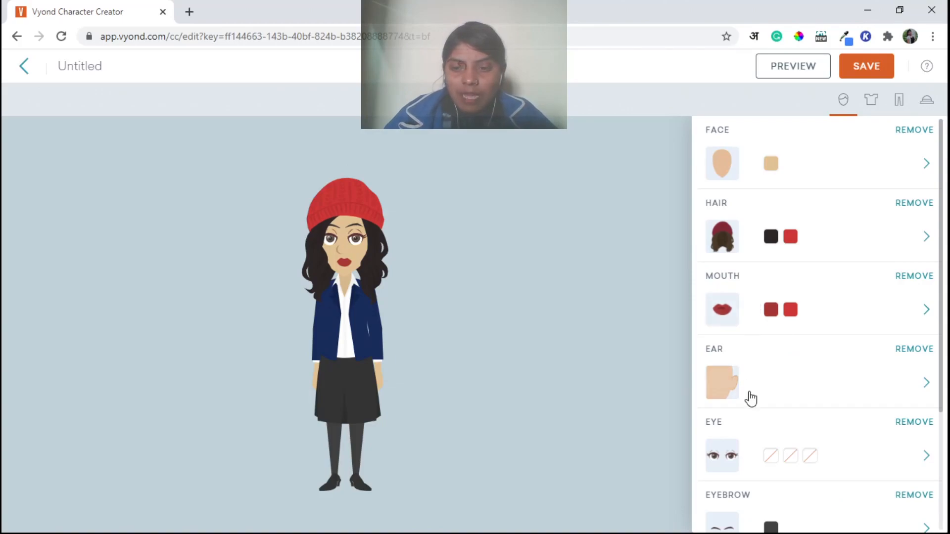
Step: Give the character the ear with the gold drop earring and return to the list of head parts
click(726, 385)
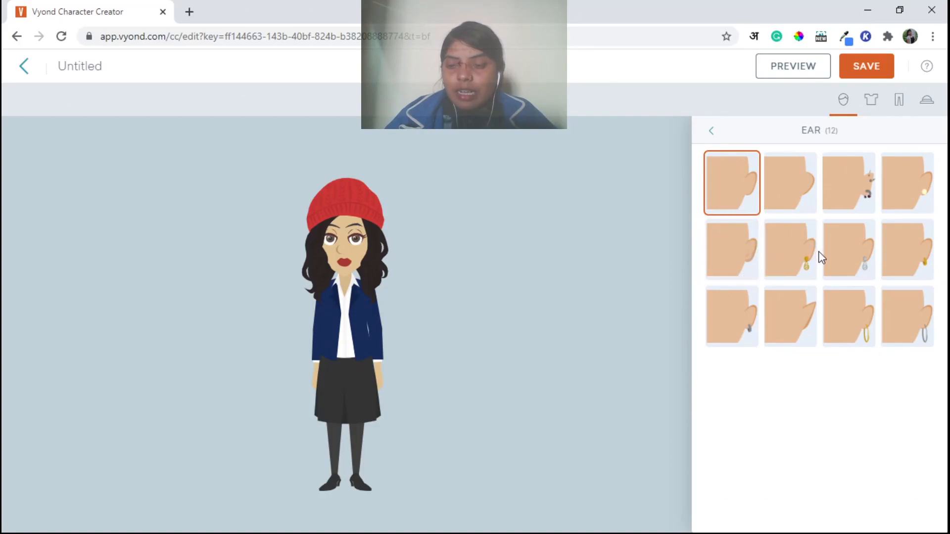
click(795, 271)
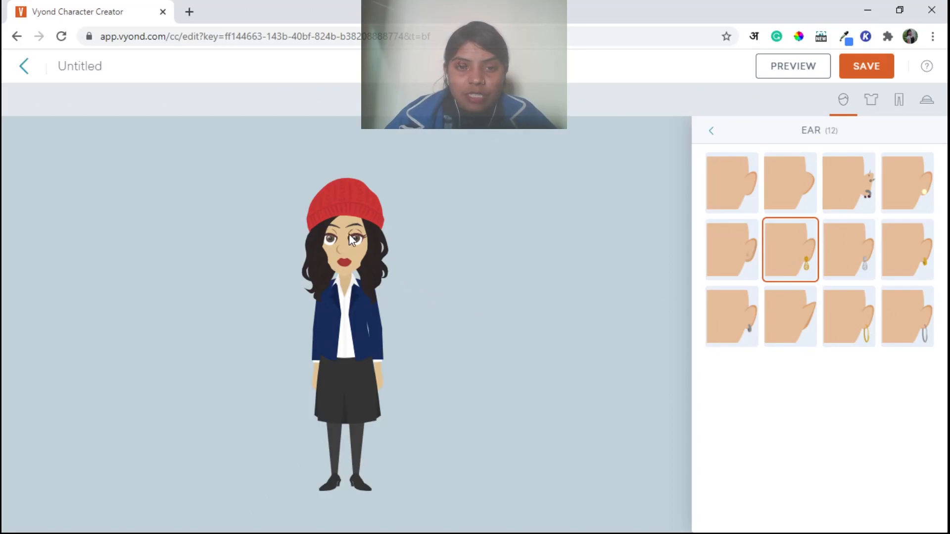
click(711, 131)
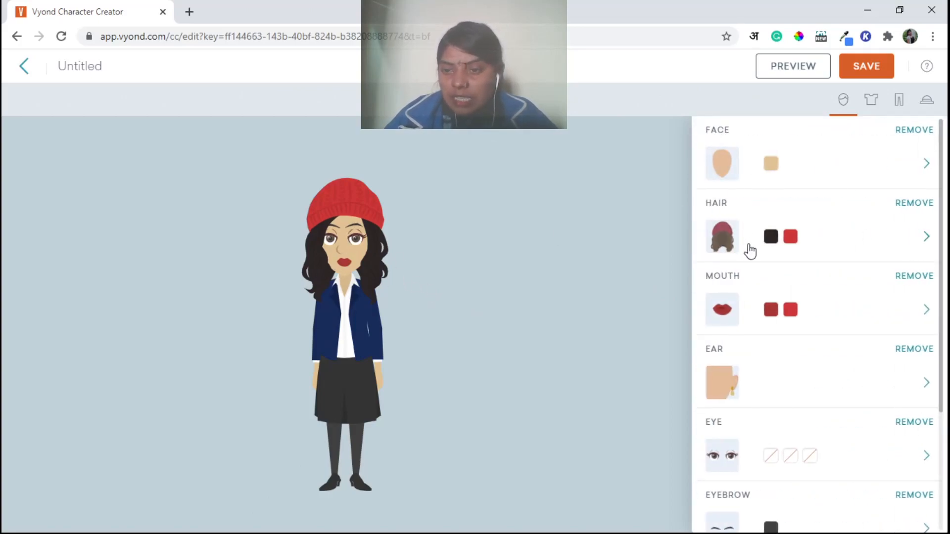
Step: Try the ribboned twin braids and the curly high pigtails as the character's hairstyle in place of the beanie
click(731, 250)
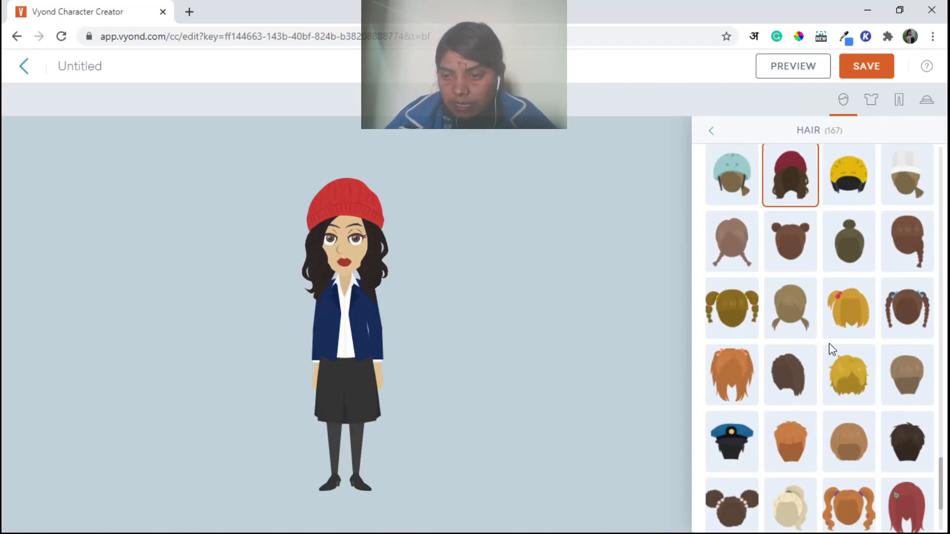
click(908, 327)
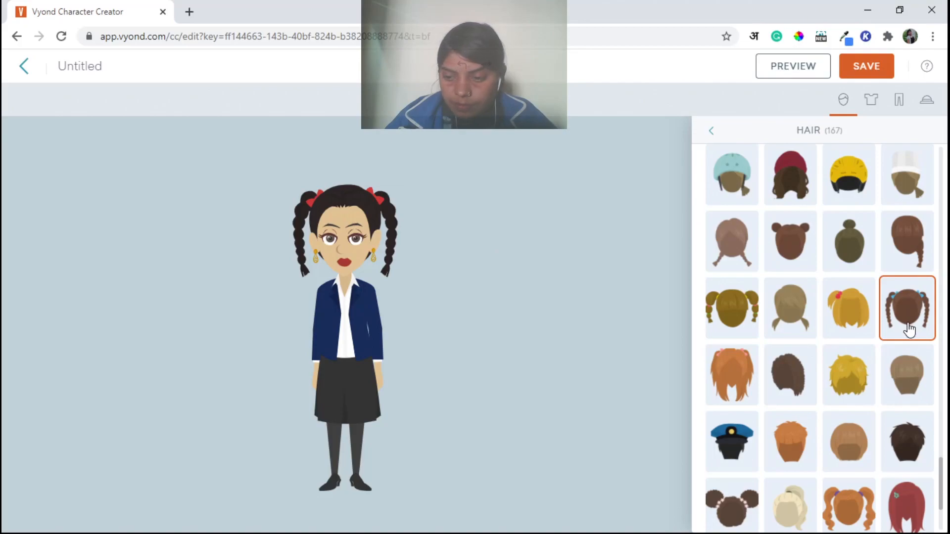
scroll(910, 329, down, 1)
click(855, 440)
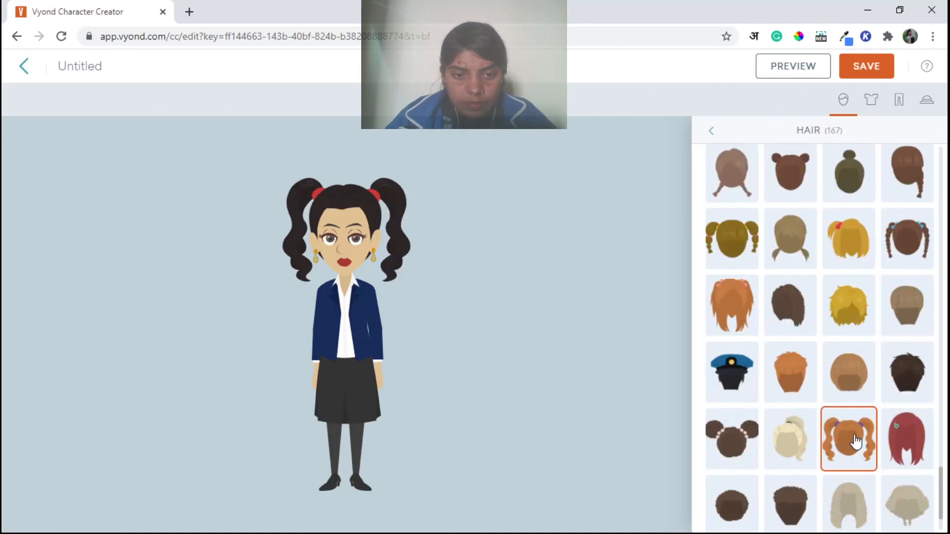
click(712, 131)
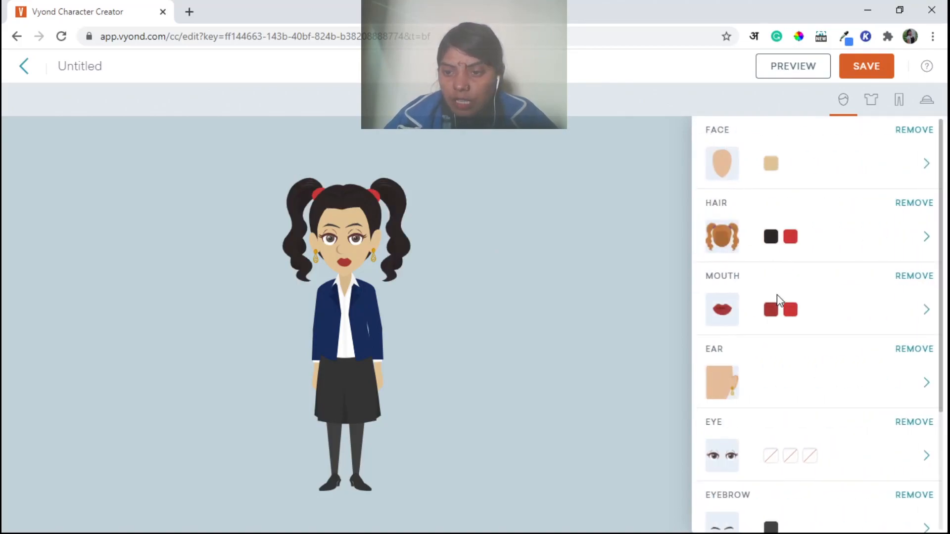
Step: Open the ear collection and try the silver drop, small gold and pearl stud earrings and the multi-pierced ear
click(732, 402)
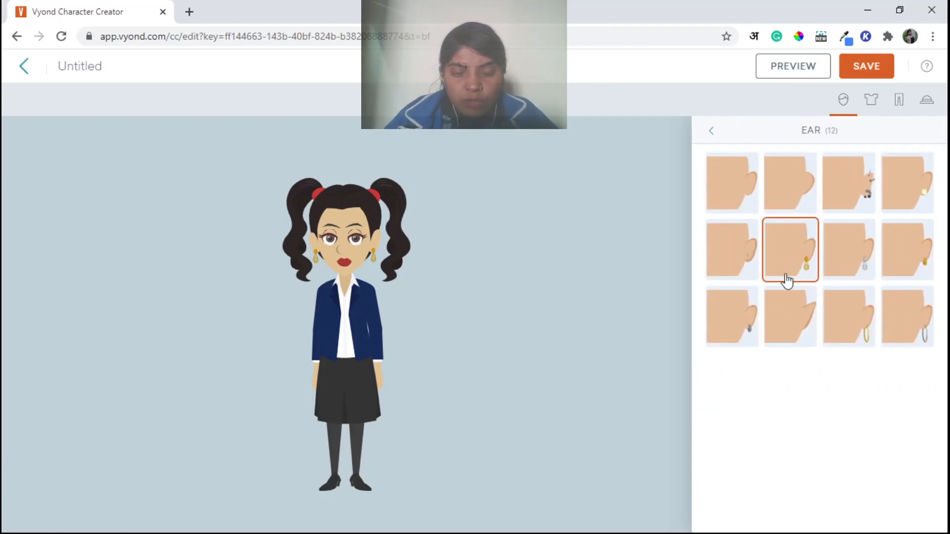
click(863, 275)
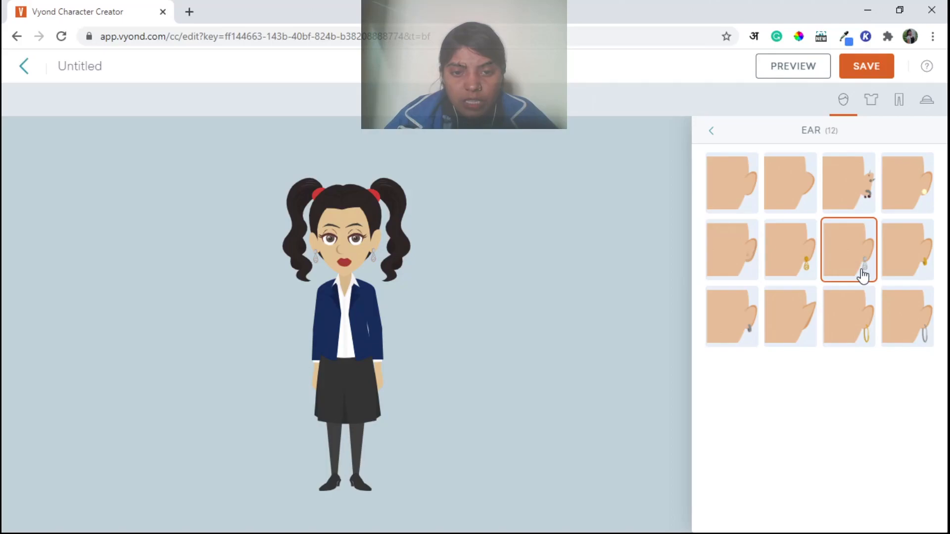
click(903, 268)
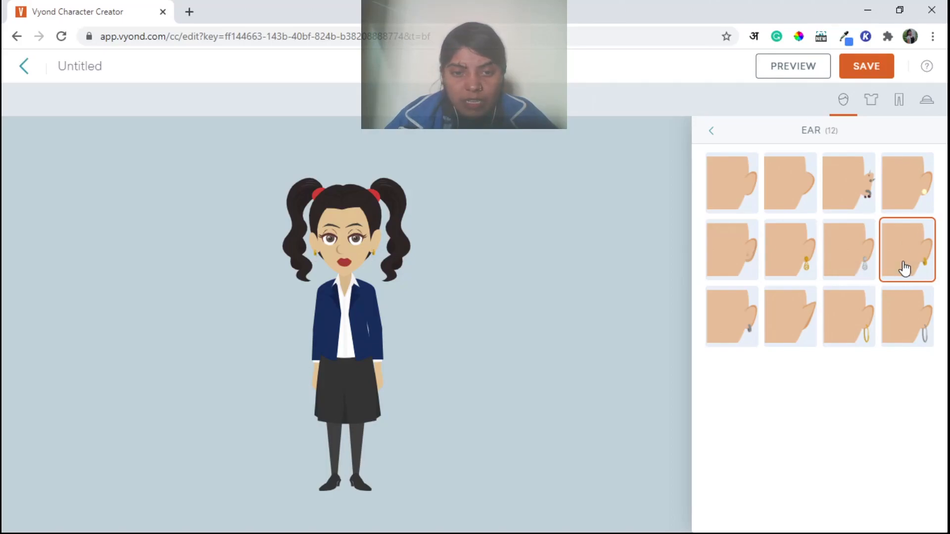
click(907, 203)
click(847, 197)
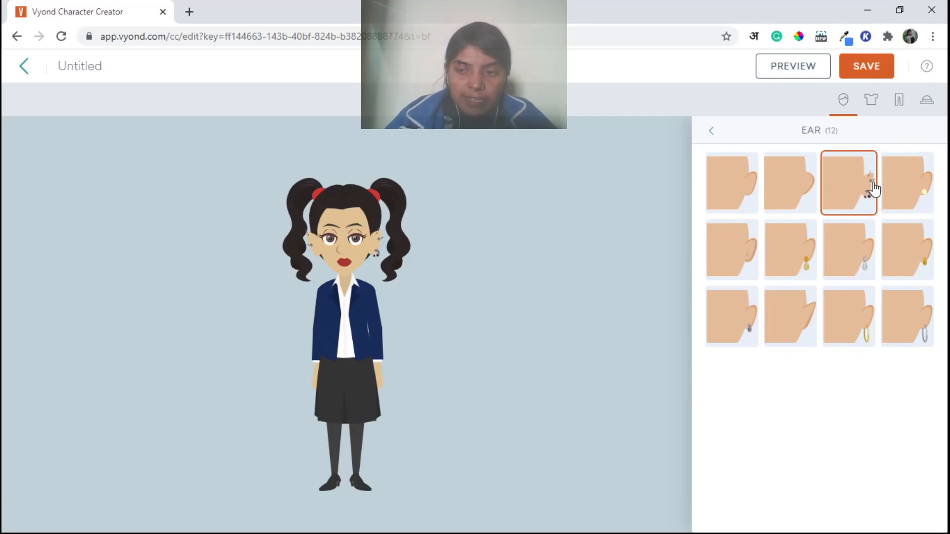
Step: Try the small grey earring, the pointed ear, the gold hoop and the silver hoop on the character
click(720, 341)
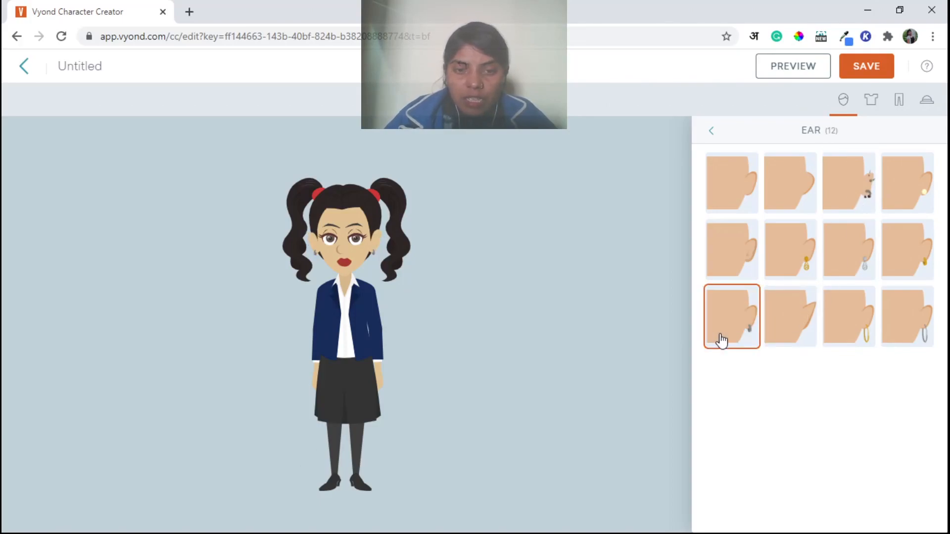
click(778, 338)
click(847, 337)
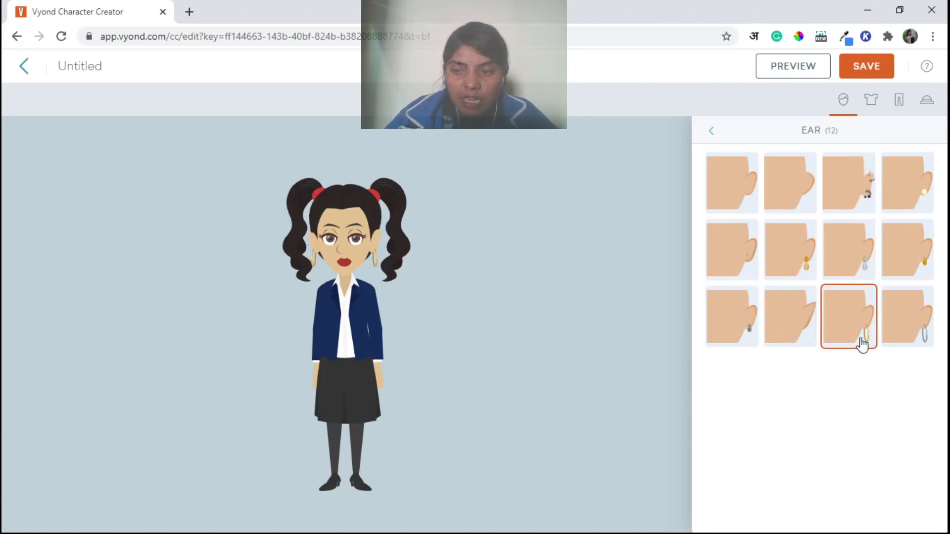
click(898, 337)
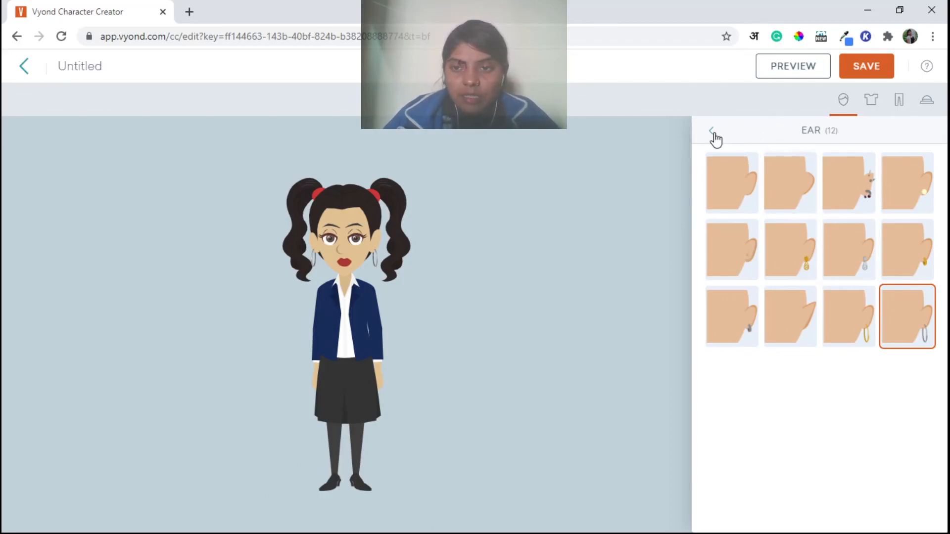
Step: Undo the ear and hairstyle trials back to the red beanie, and restore the gold drop earring
key(Left)
key(Left)
key(Left)
key(Left)
key(Left)
key(Left)
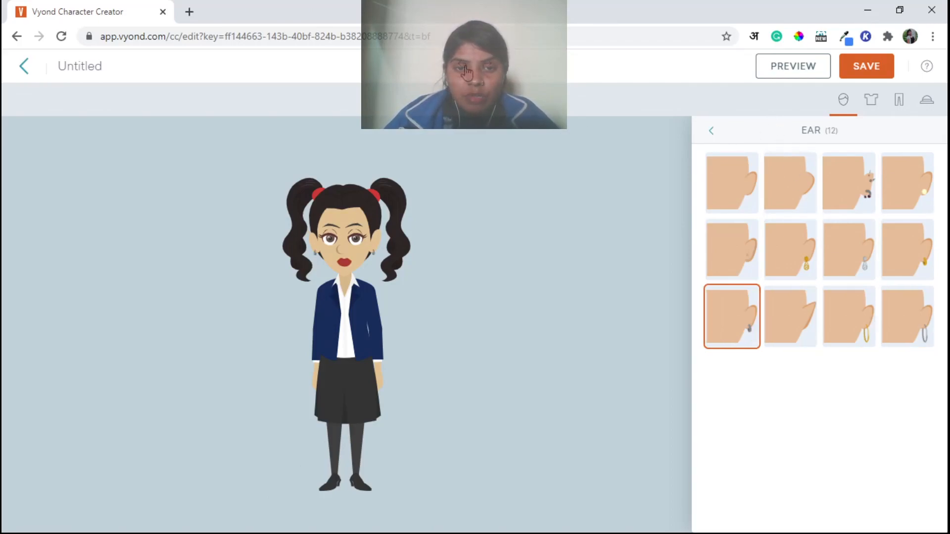
key(ctrl+z)
key(ctrl+z)
key(ctrl+z)
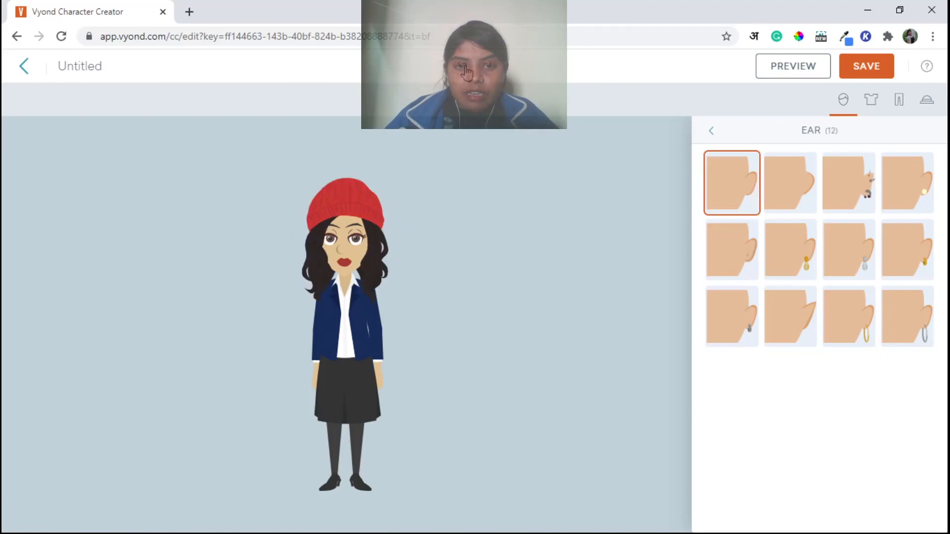
click(491, 70)
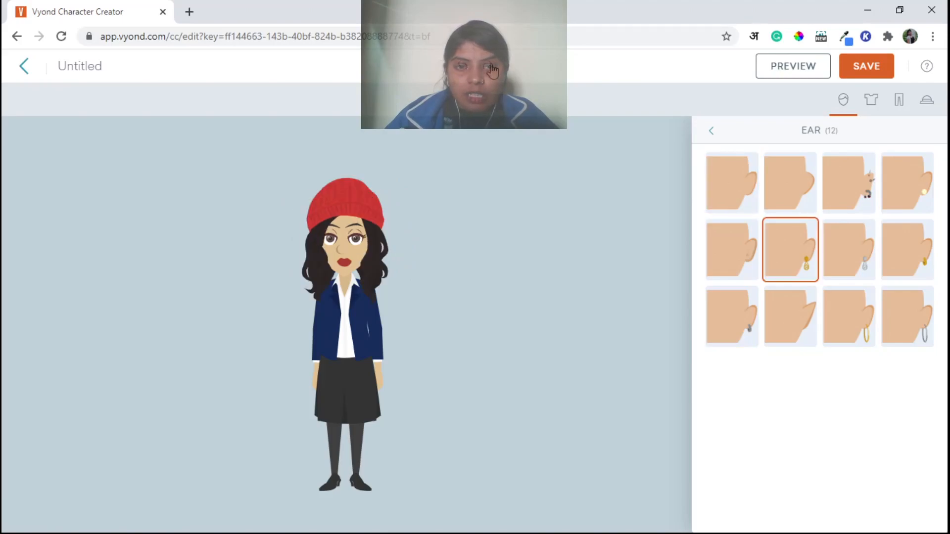
click(713, 137)
Step: Open the eye collection and try the half-closed, wide blue, small round and thin slanted eyes, finishing with the small round eyes
scroll(814, 391, down, 1)
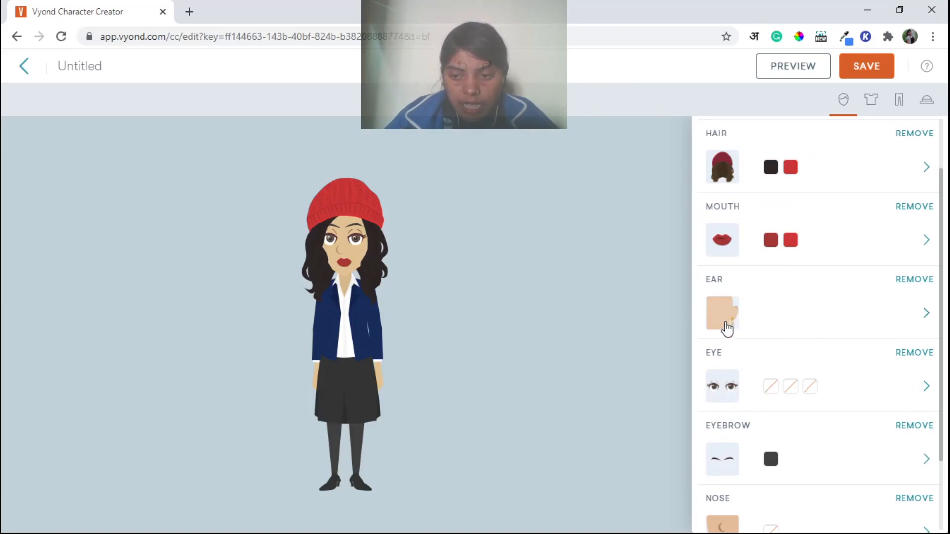
scroll(727, 328, down, 1)
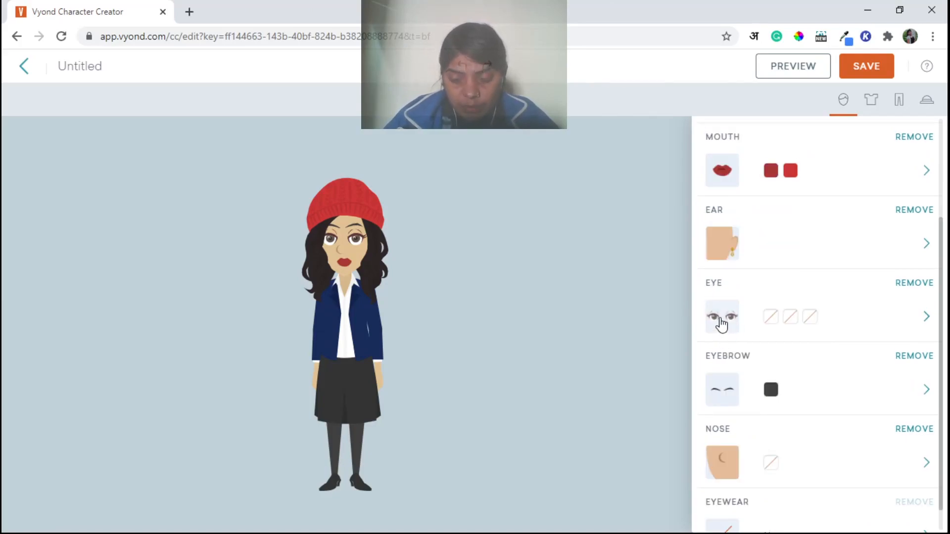
click(724, 328)
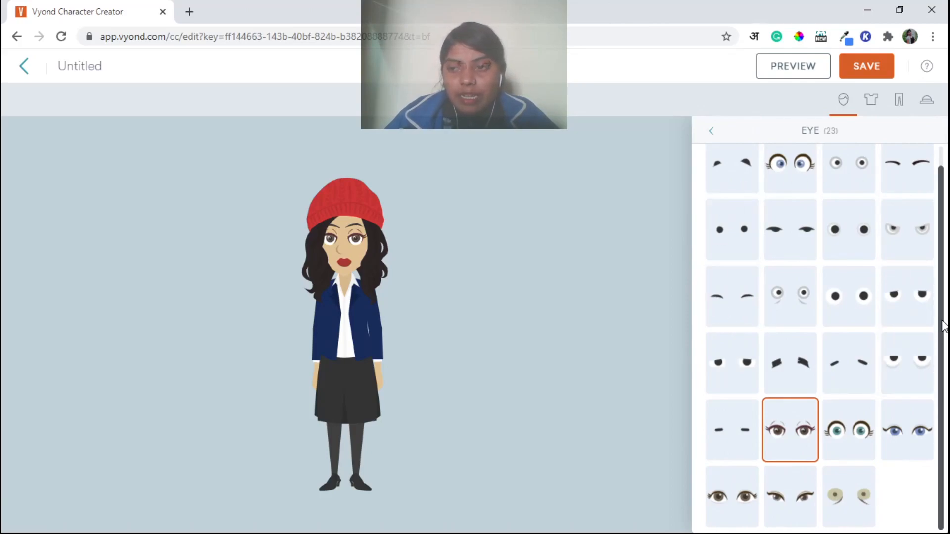
scroll(940, 238, up, 1)
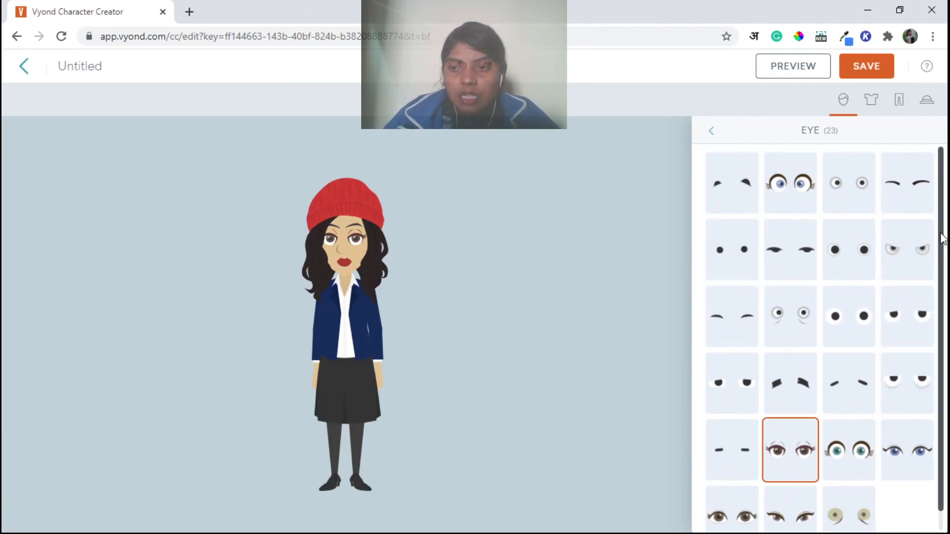
click(737, 196)
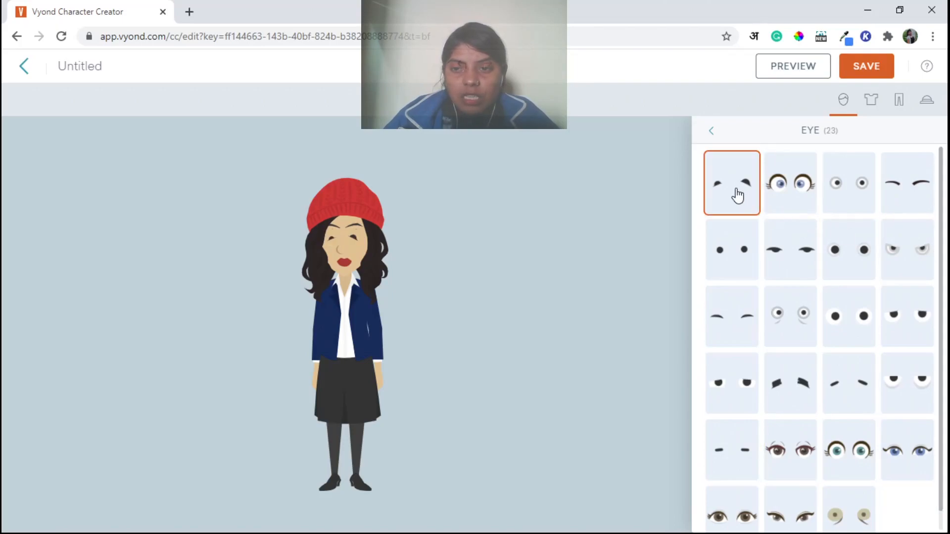
click(799, 194)
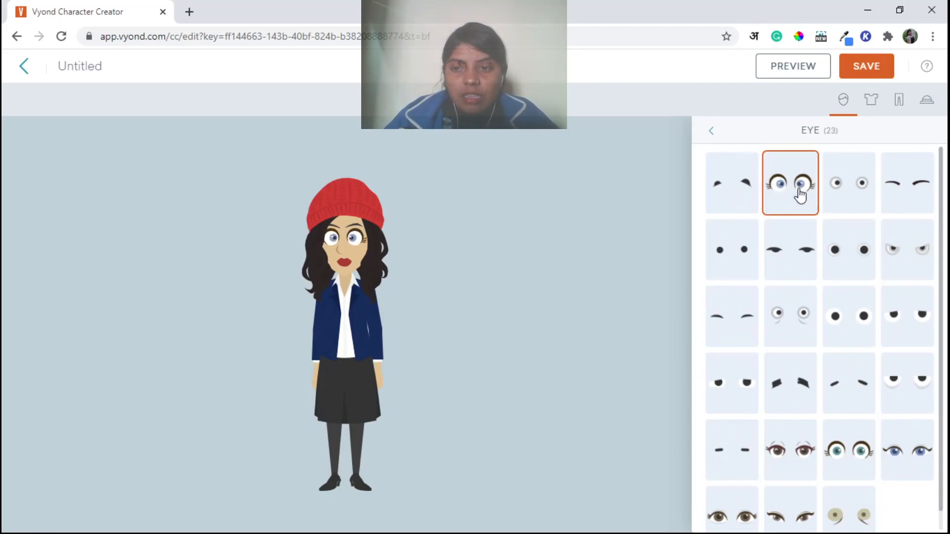
click(841, 188)
click(905, 191)
click(845, 203)
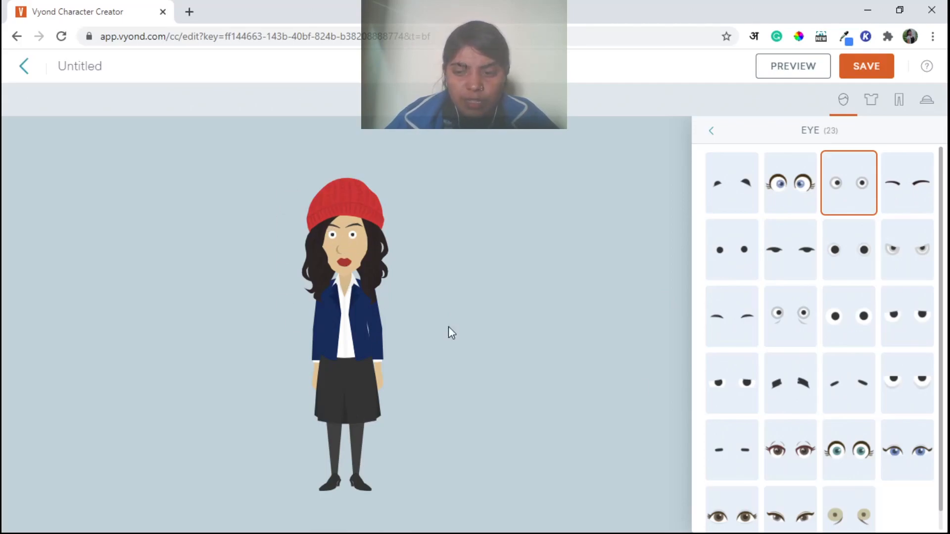
Step: Try the brown lashed, small round and half-lidded eyes on the character, finishing with the brown lashed eyes
click(794, 453)
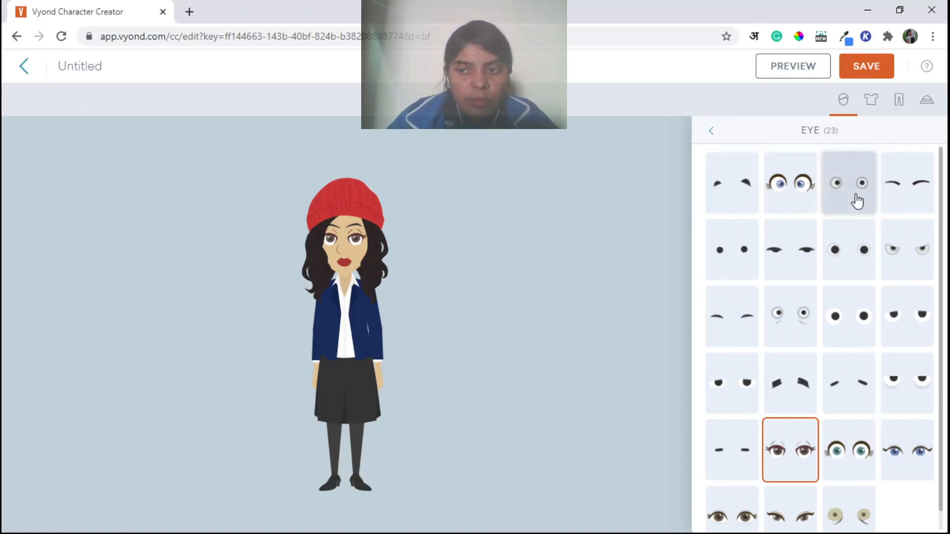
click(858, 200)
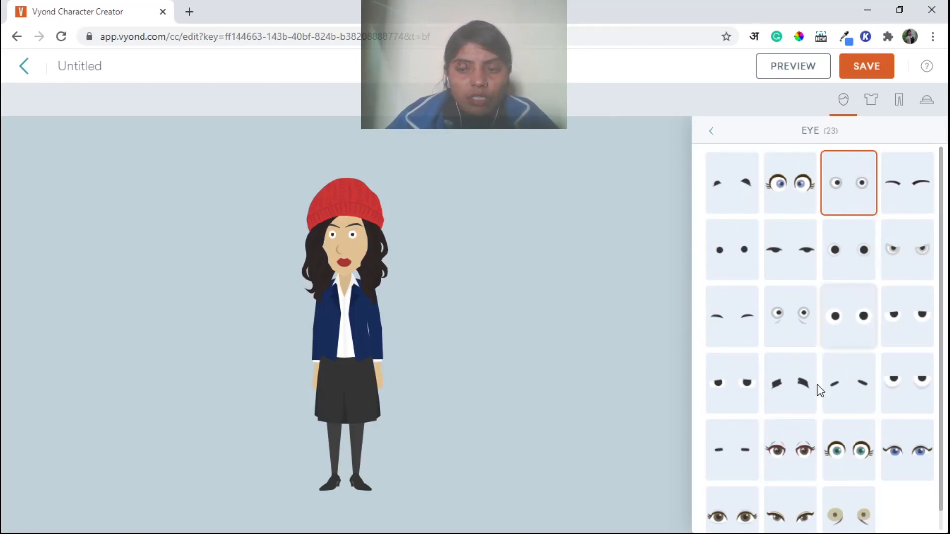
click(790, 451)
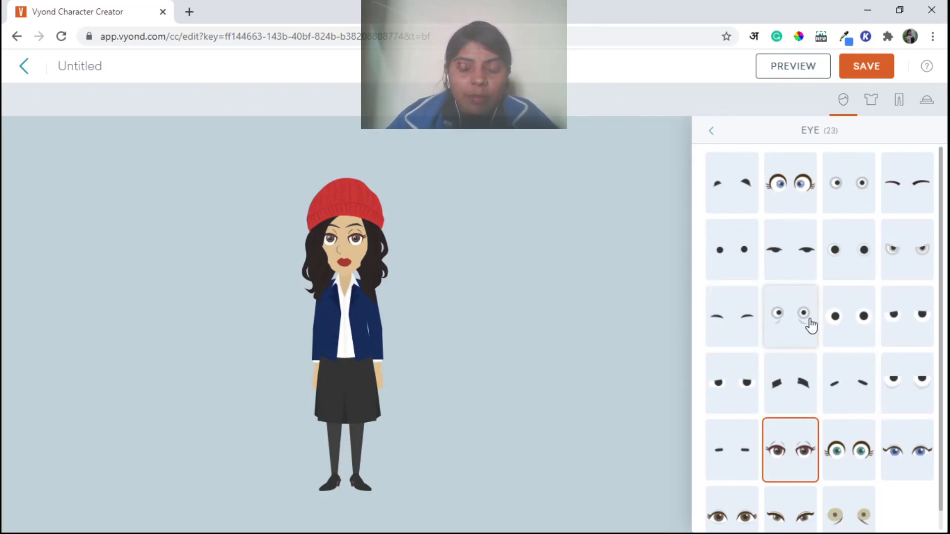
click(729, 401)
click(908, 319)
click(740, 400)
click(791, 451)
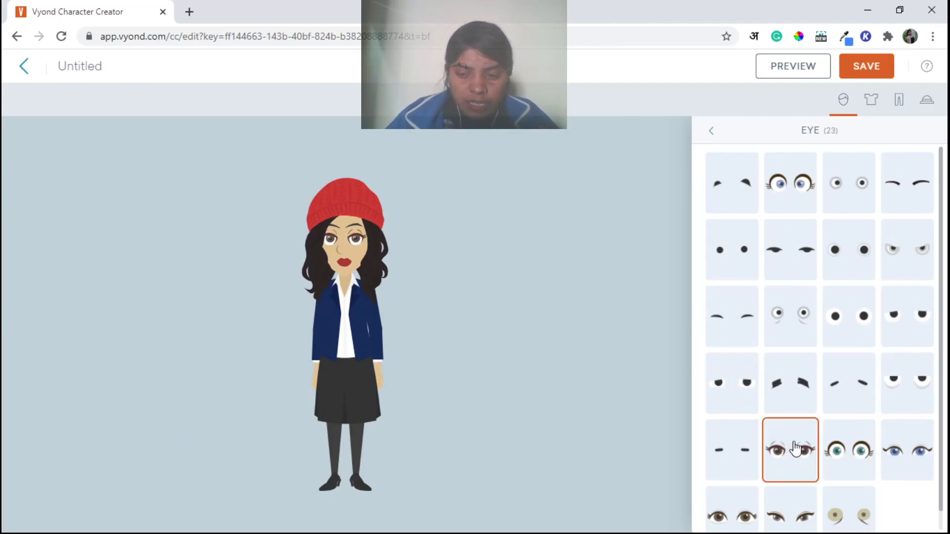
Step: Try the large hazel, wide green, blue lashed and slanted brown eyes from the end of the eye collection
scroll(743, 504, down, 1)
click(730, 511)
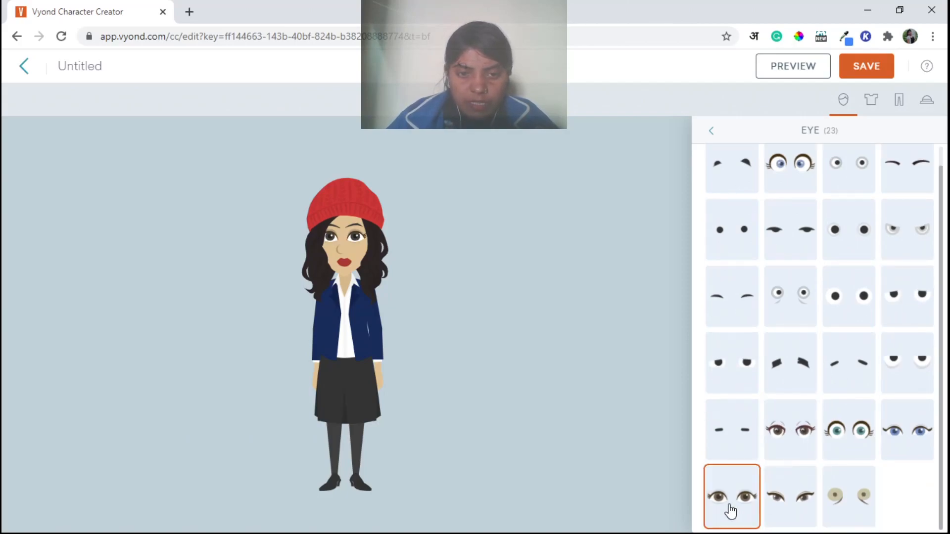
click(853, 445)
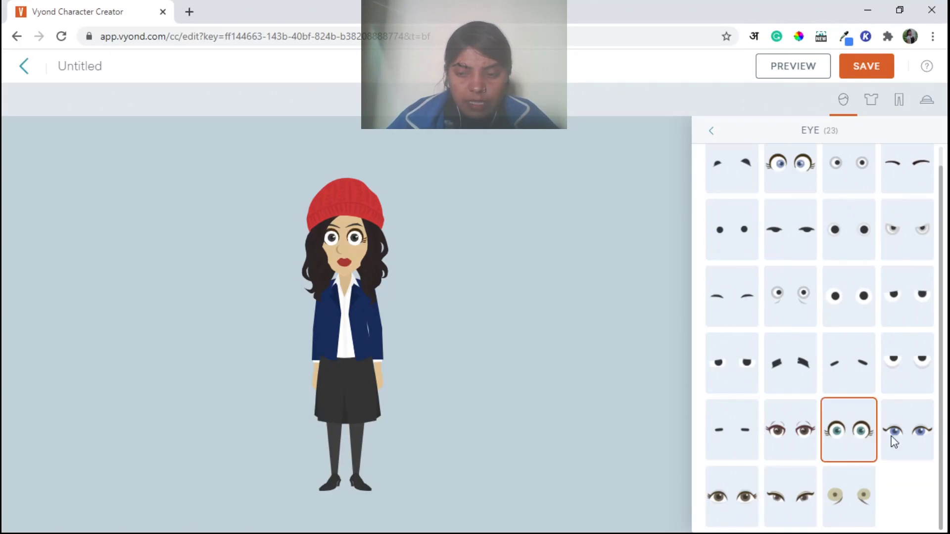
click(915, 435)
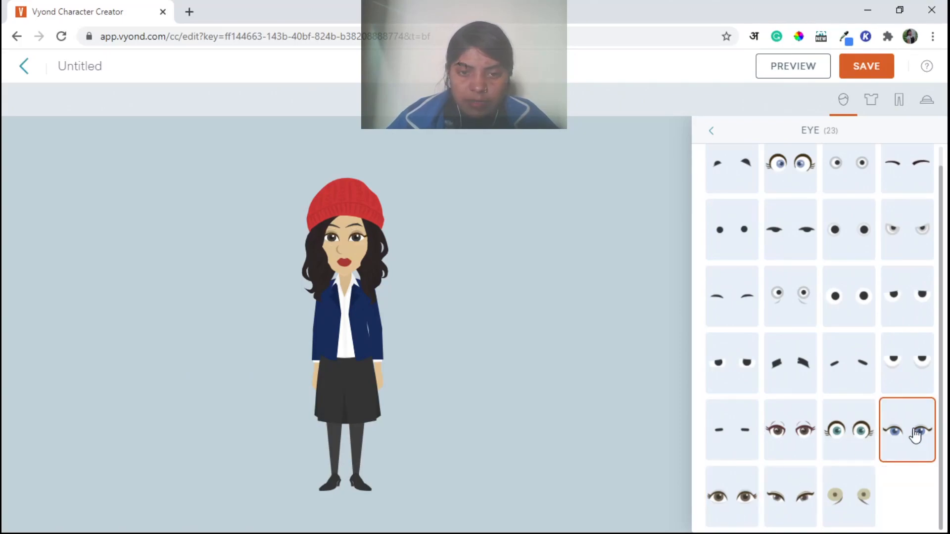
click(796, 511)
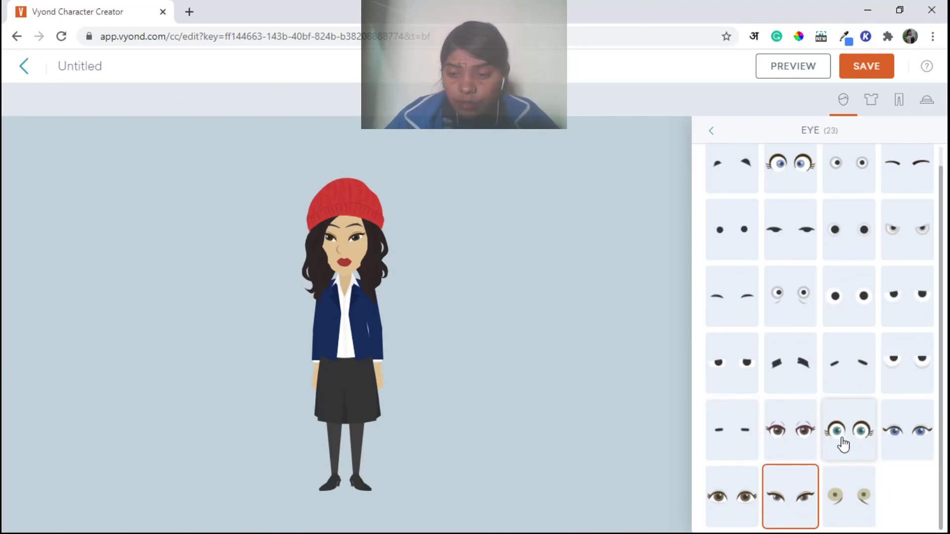
Step: Compare the blue lashed eyes with the brown lashed and hazel ones, keep the blue lashed eyes and leave the collection
click(905, 442)
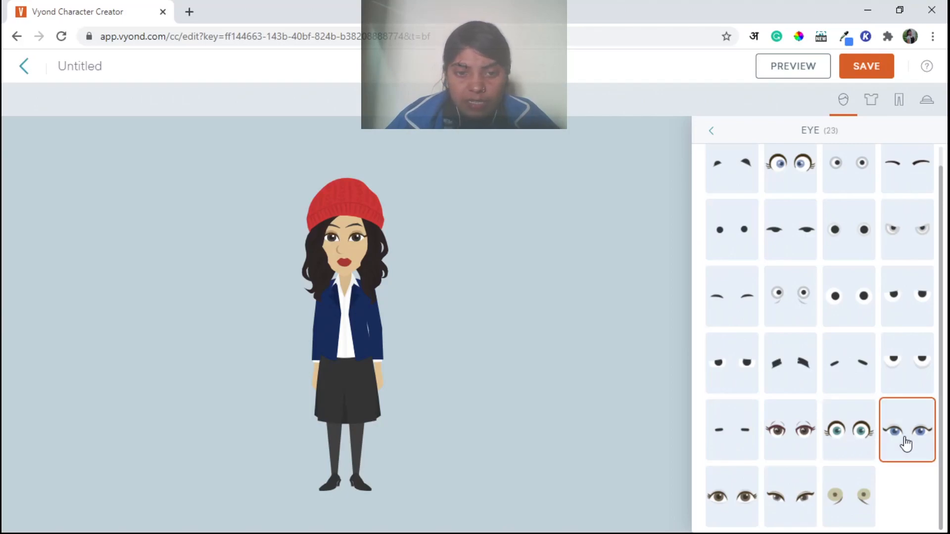
click(791, 451)
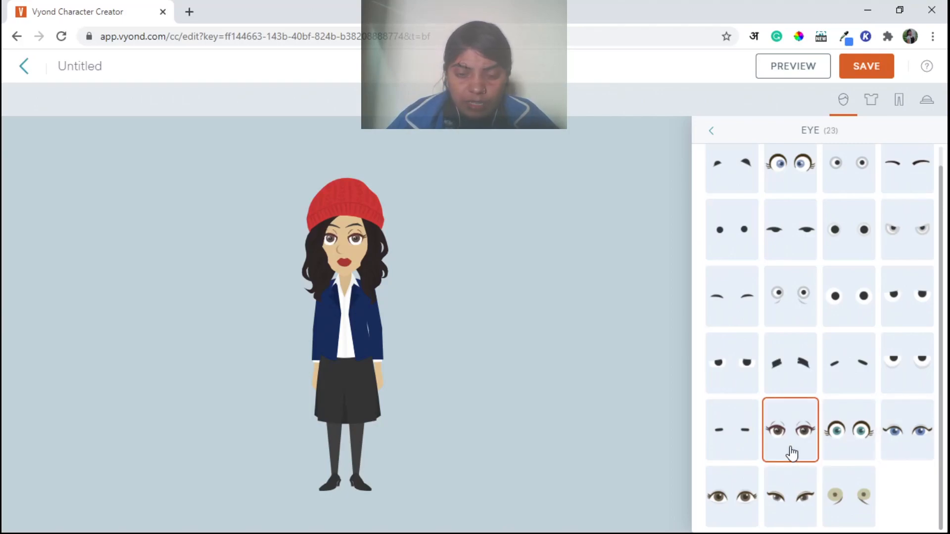
click(732, 494)
click(926, 430)
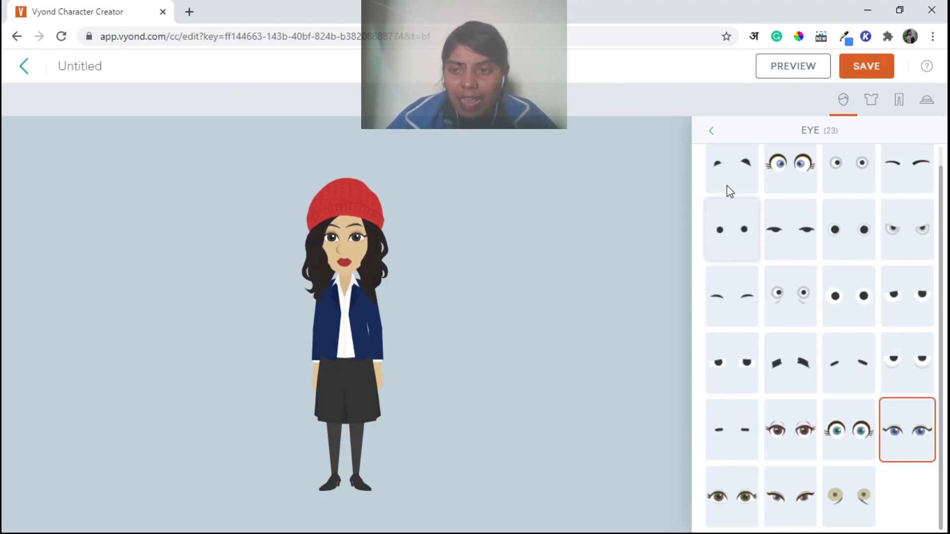
click(711, 132)
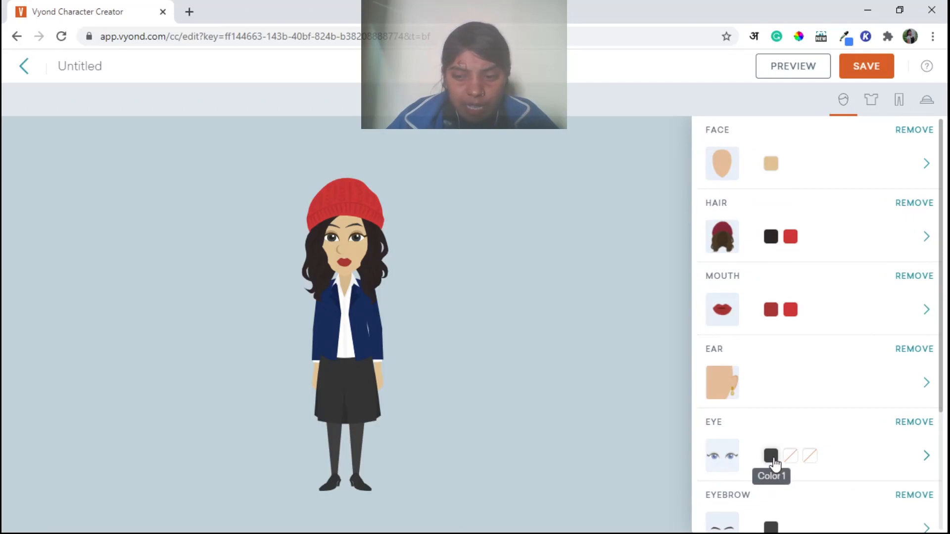
Step: Try teal grey 476161, near-black 131616, red D13D3D and dark blue 1E4B72 as the first eye colour
click(772, 457)
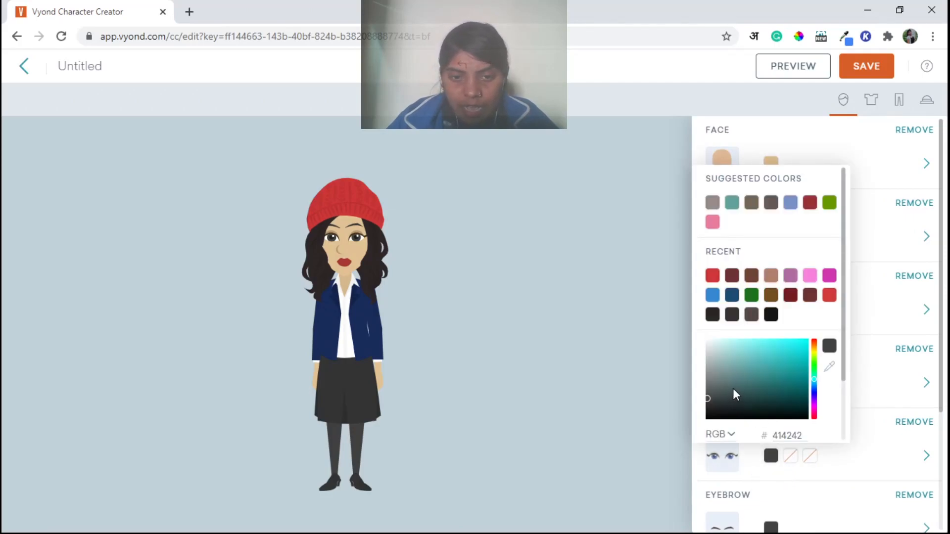
click(733, 389)
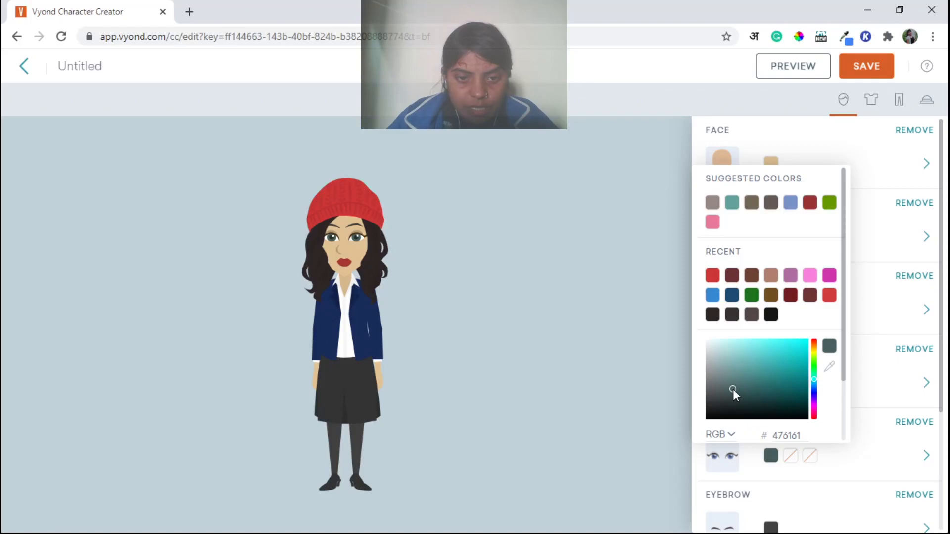
click(718, 414)
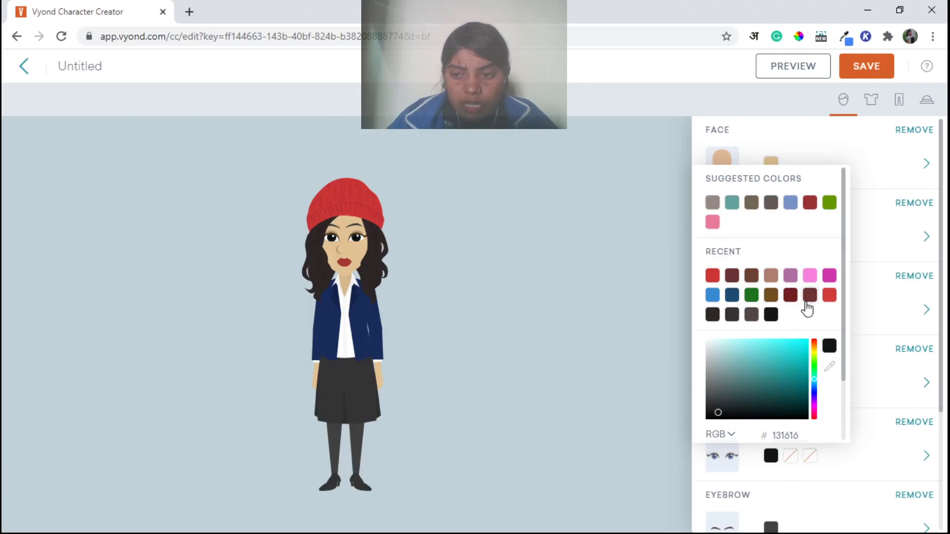
click(830, 297)
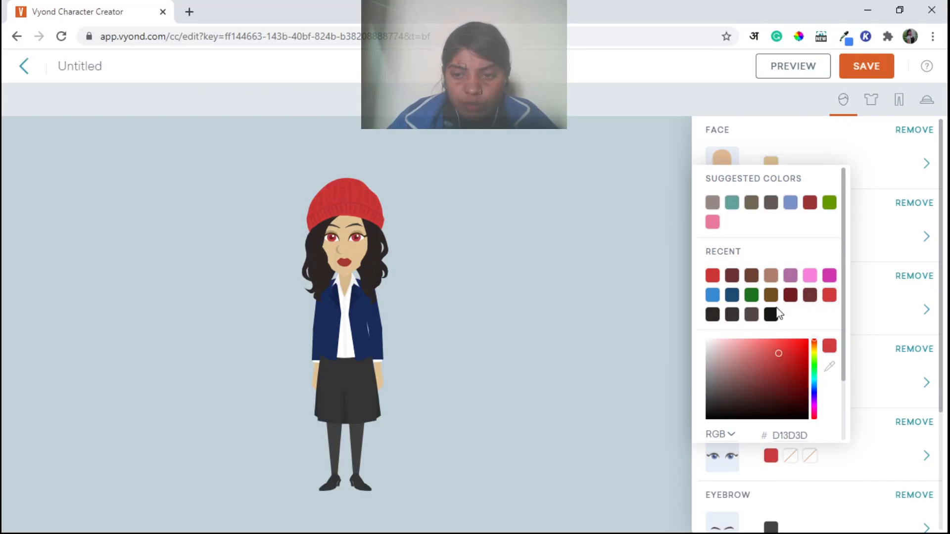
click(731, 296)
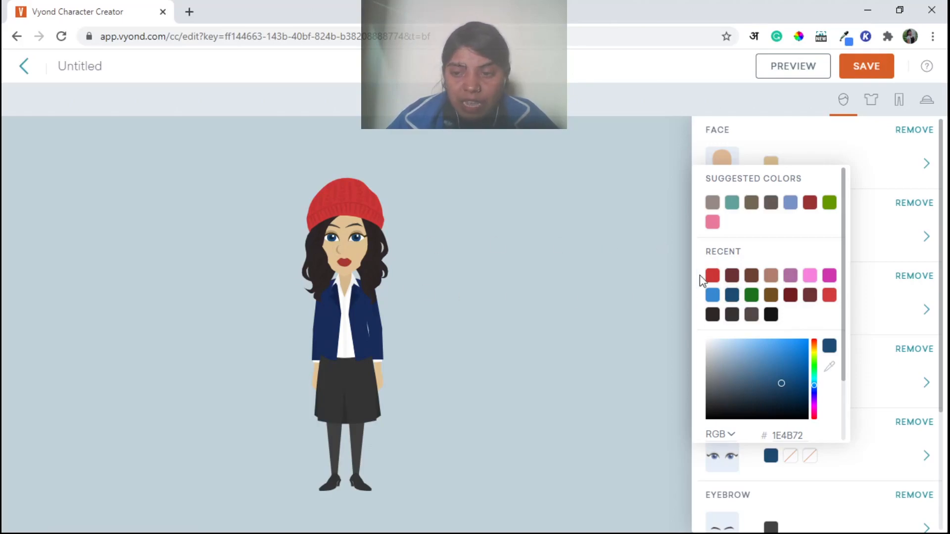
Step: Try two suggested greyish browns for the first eye colour, and set it to dark grey 32302E
click(748, 205)
click(767, 202)
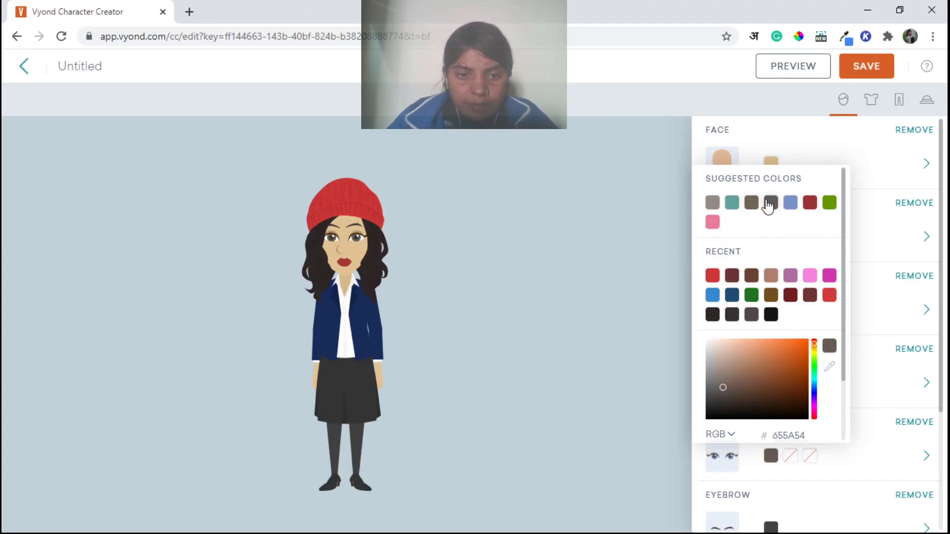
click(714, 404)
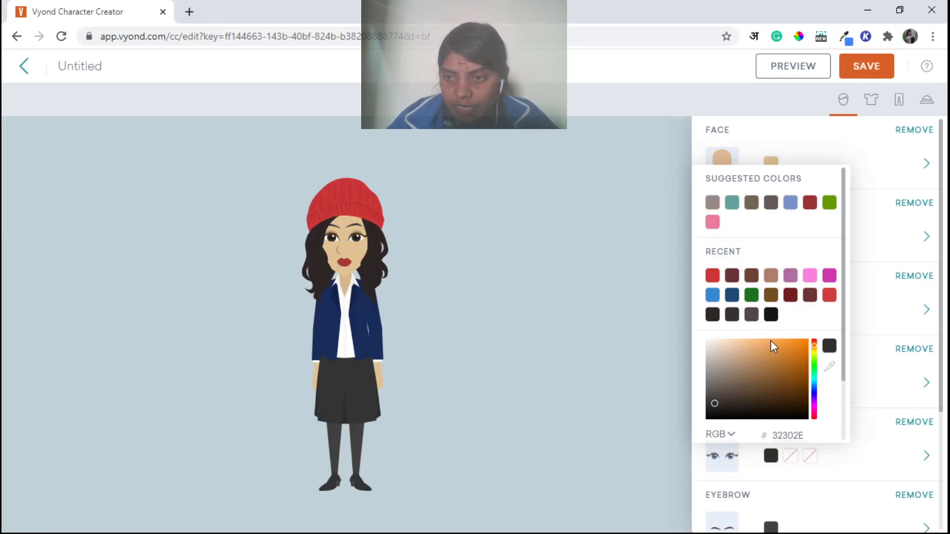
click(856, 344)
Step: Try mauve grey AB9999, grey 706363, pale pink and dark red 460505 as the second eye colour
scroll(797, 384, down, 1)
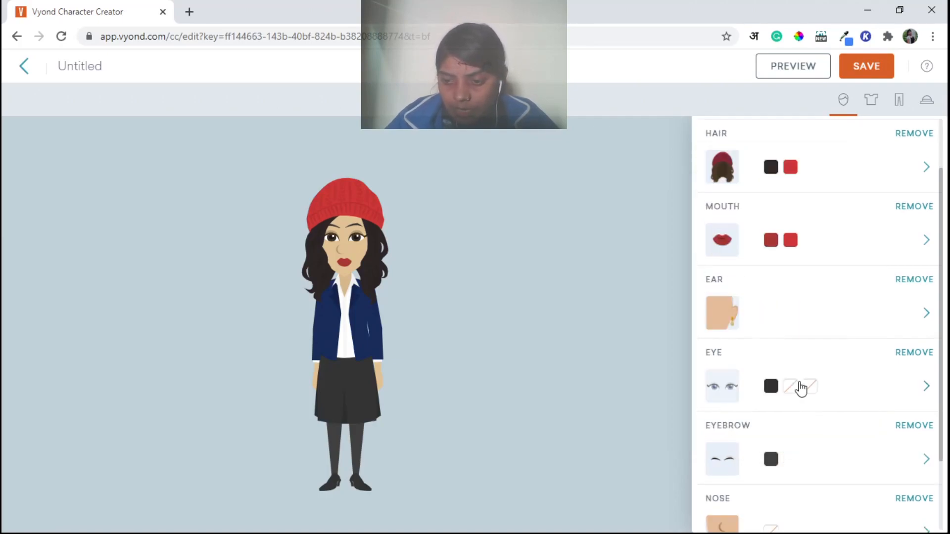
click(790, 387)
click(736, 295)
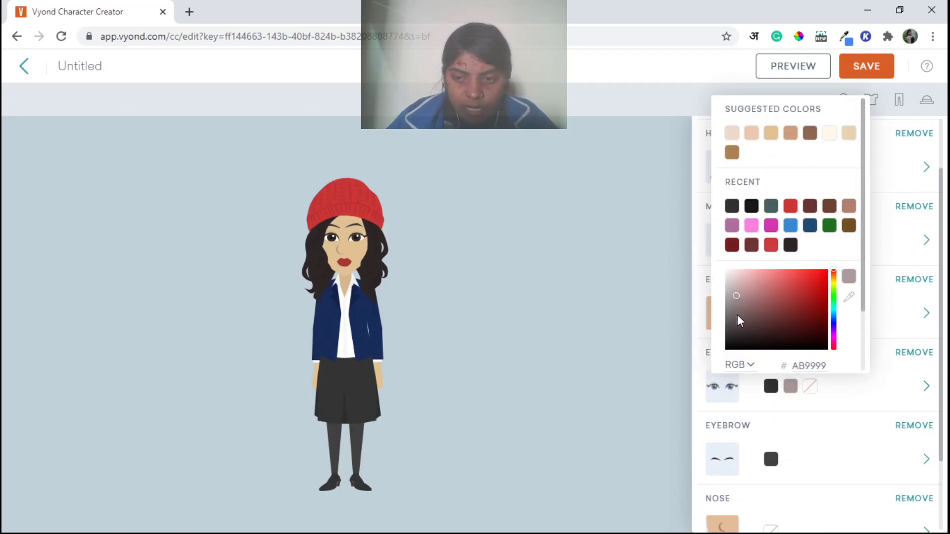
click(737, 314)
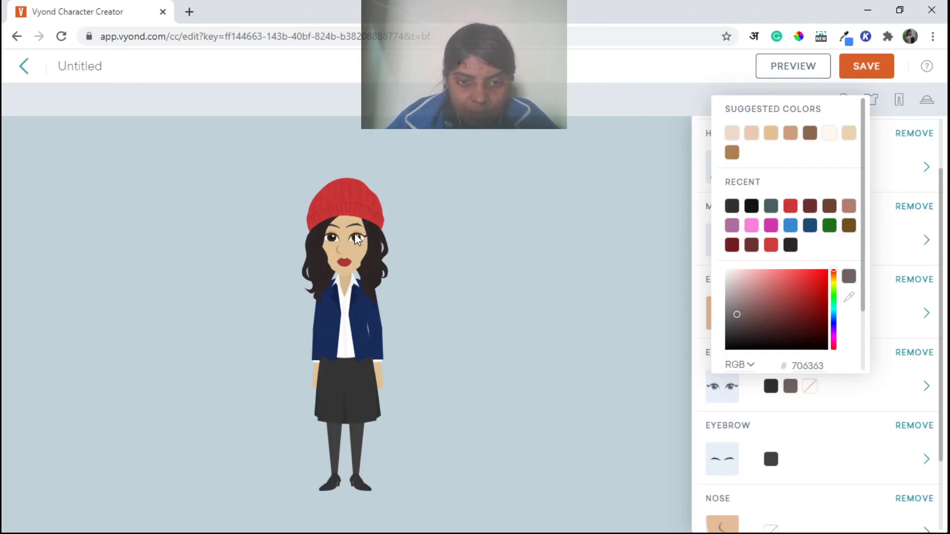
click(740, 275)
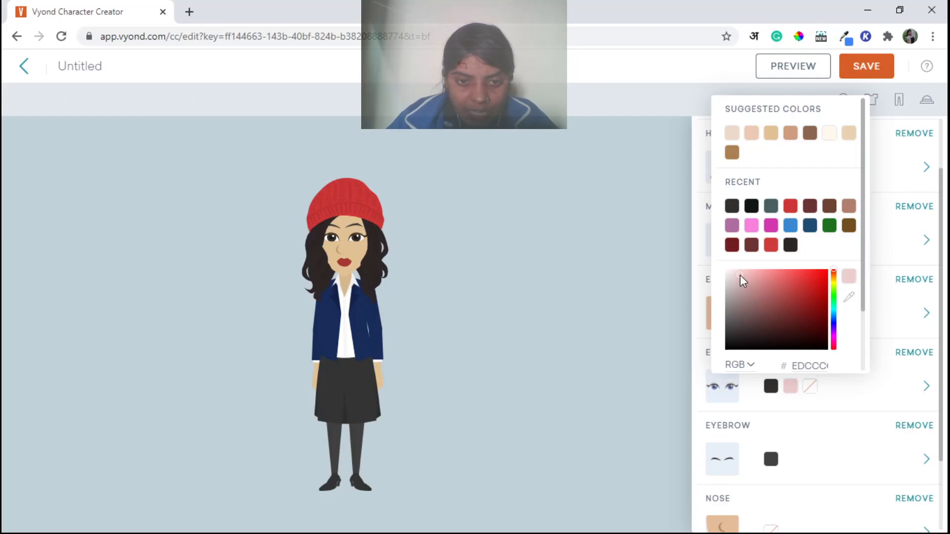
click(820, 328)
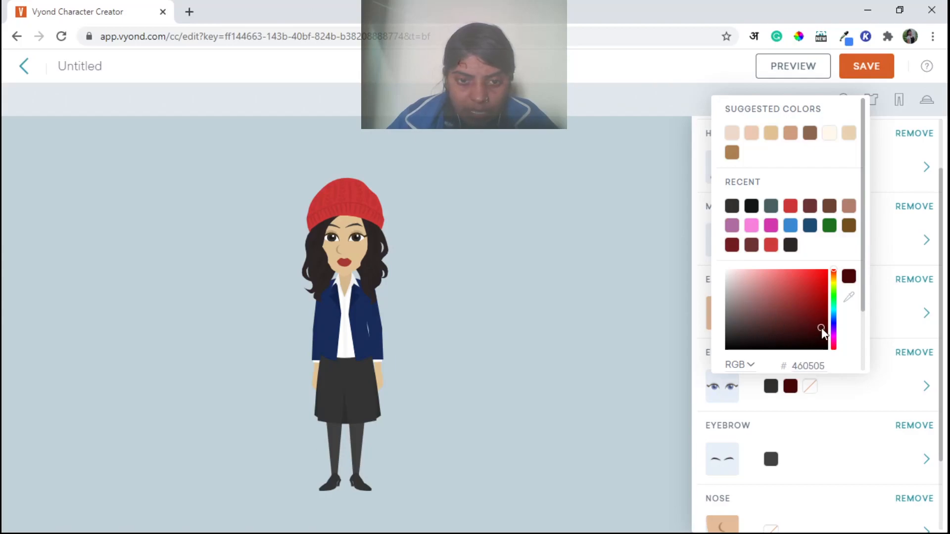
Step: Try magenta BD22AA for the second eye colour, and set it to muted brown 634947
click(833, 338)
click(809, 291)
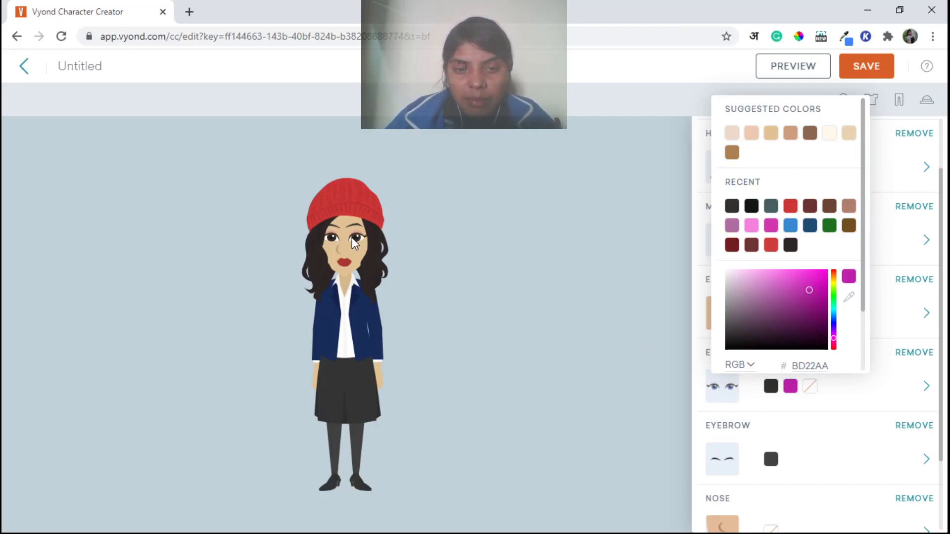
click(834, 276)
click(753, 319)
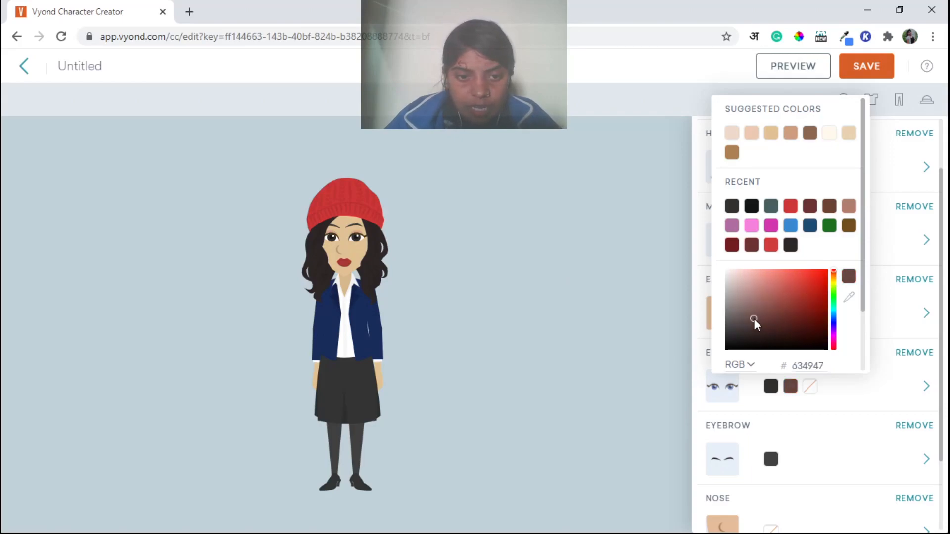
Step: Try dark red 7D1E1E and near-black 211F1F as the third eye colour
click(809, 388)
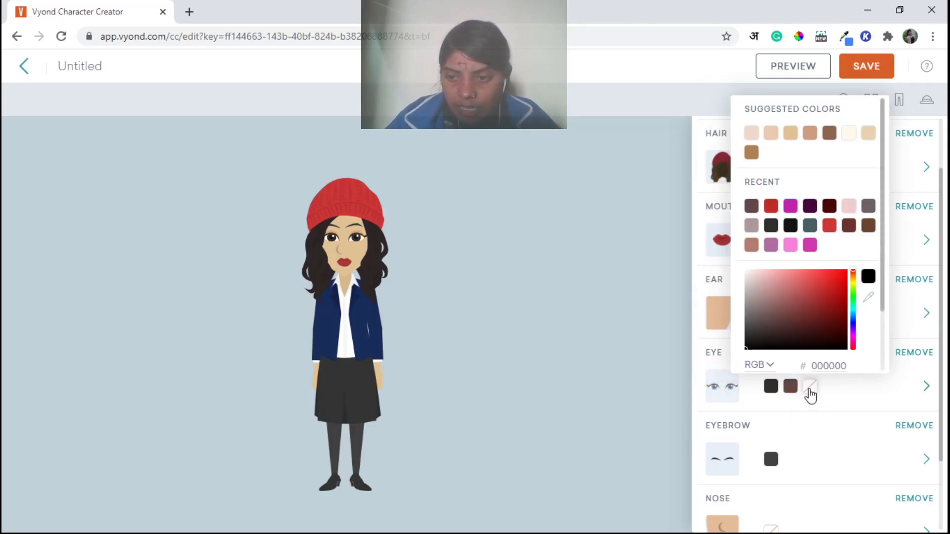
click(791, 318)
click(795, 329)
click(822, 311)
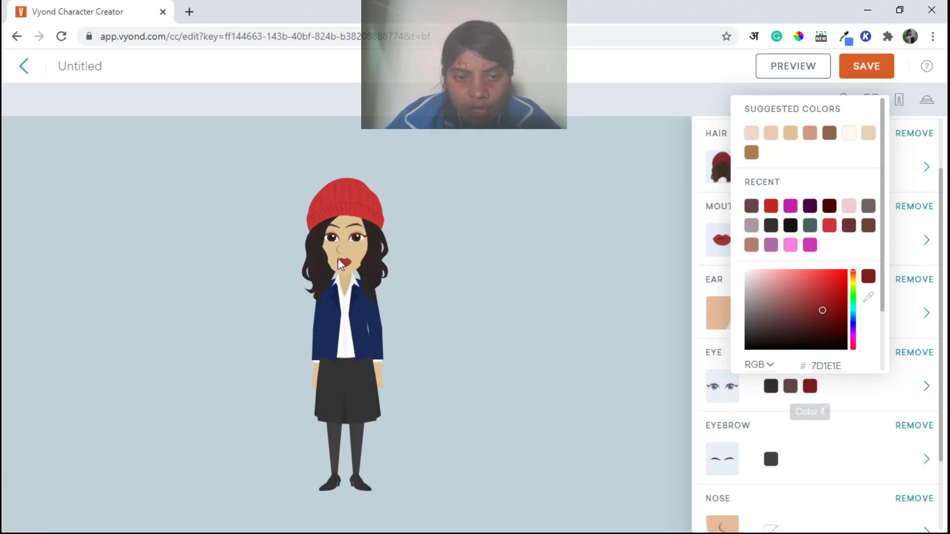
click(749, 341)
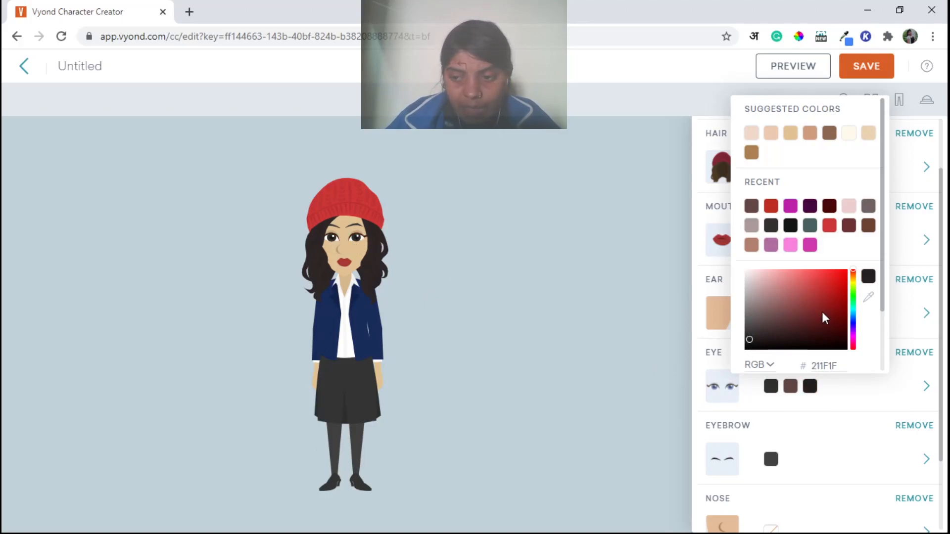
Step: Try teal grey 476161 for the third eye colour, set it to dark grey 323939 and return to the face features
click(810, 226)
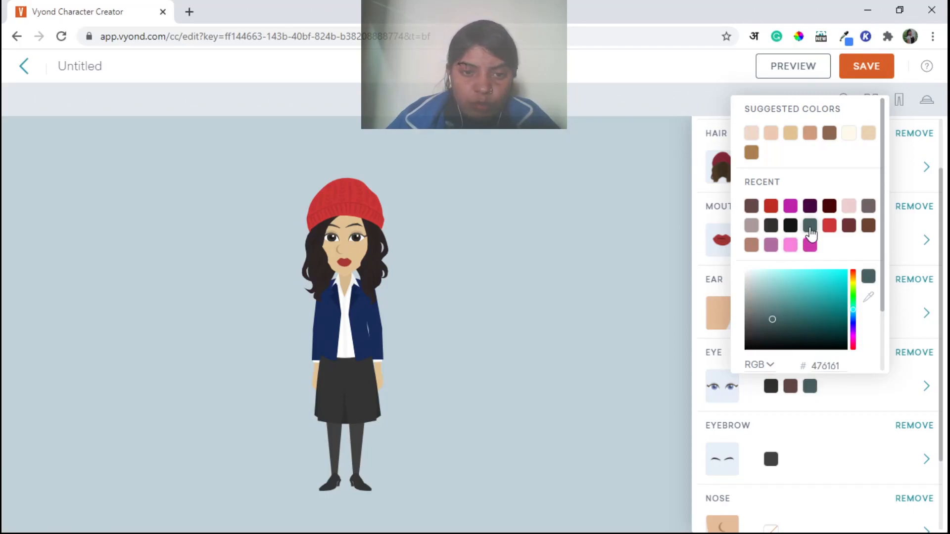
click(757, 331)
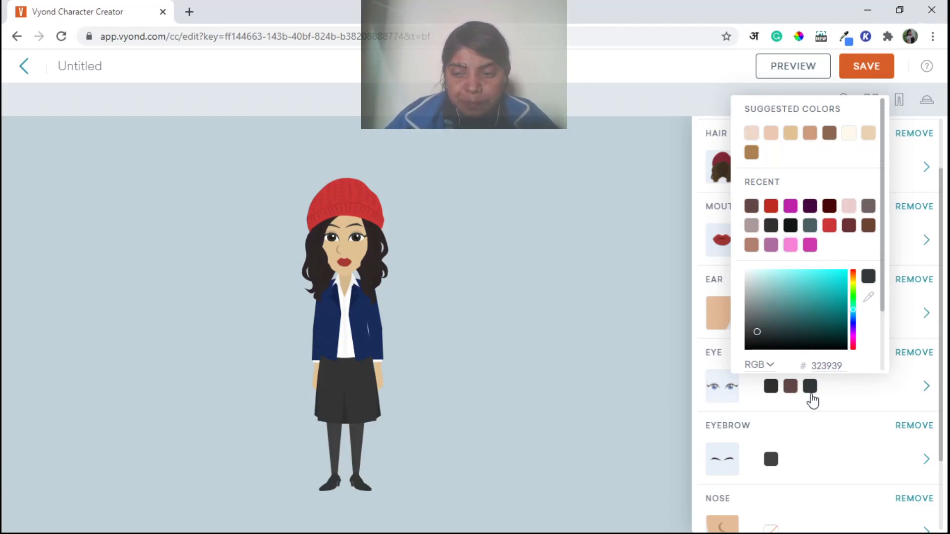
click(839, 402)
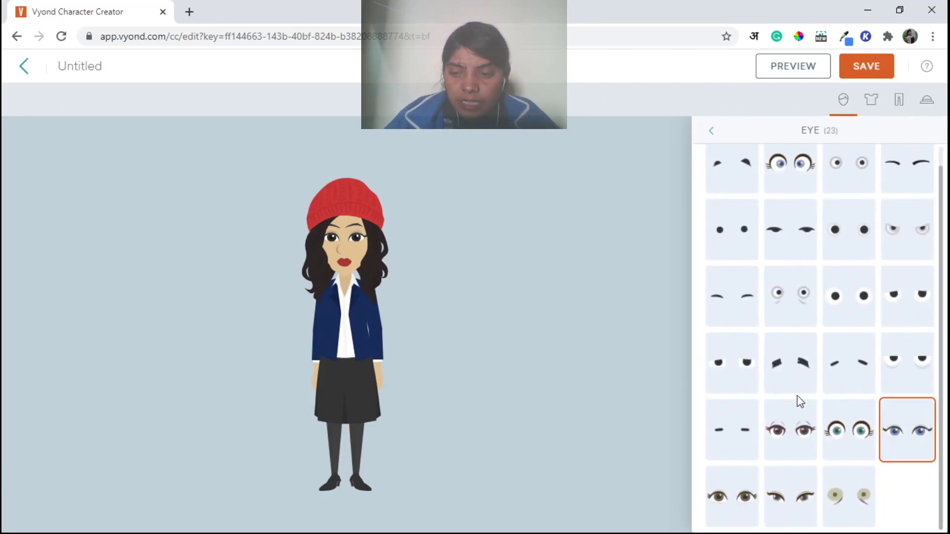
click(711, 130)
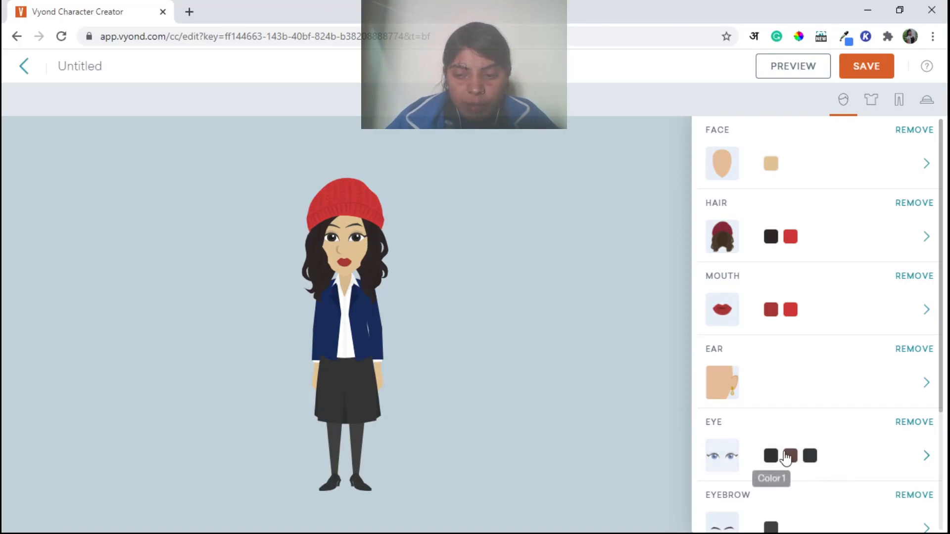
Step: Try several alternative eyebrow shapes, including the thick bushy pair, and return to the thin dark arched eyebrows
scroll(808, 465, down, 3)
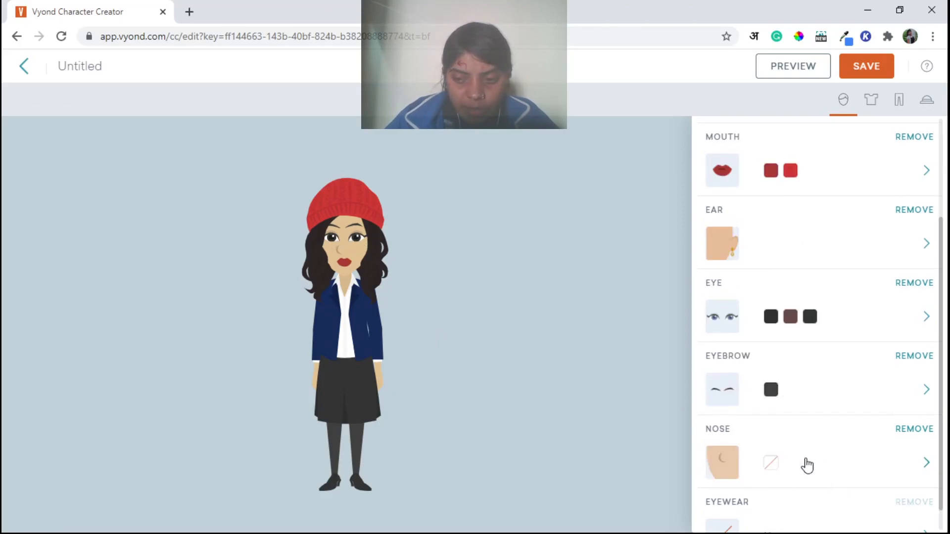
click(719, 403)
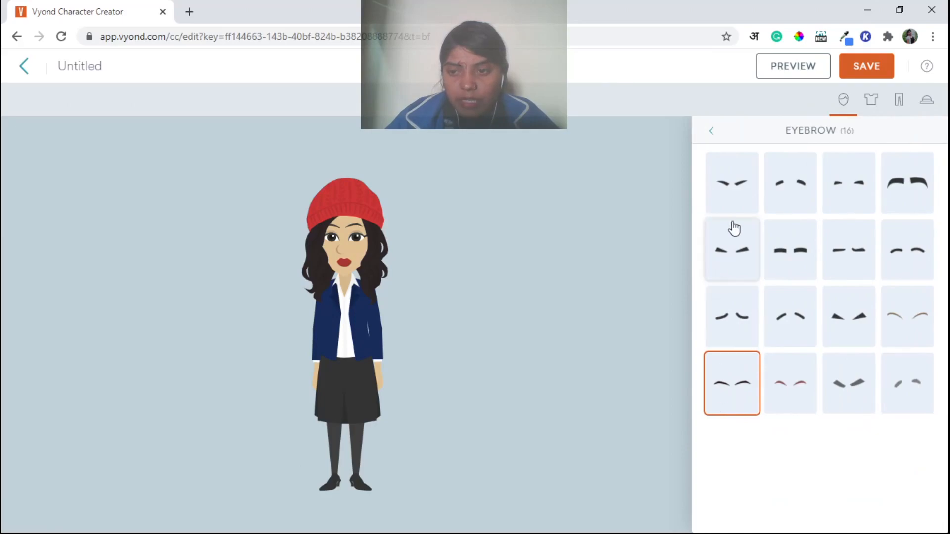
click(757, 322)
click(861, 320)
click(853, 262)
click(916, 258)
click(802, 201)
click(850, 198)
click(906, 198)
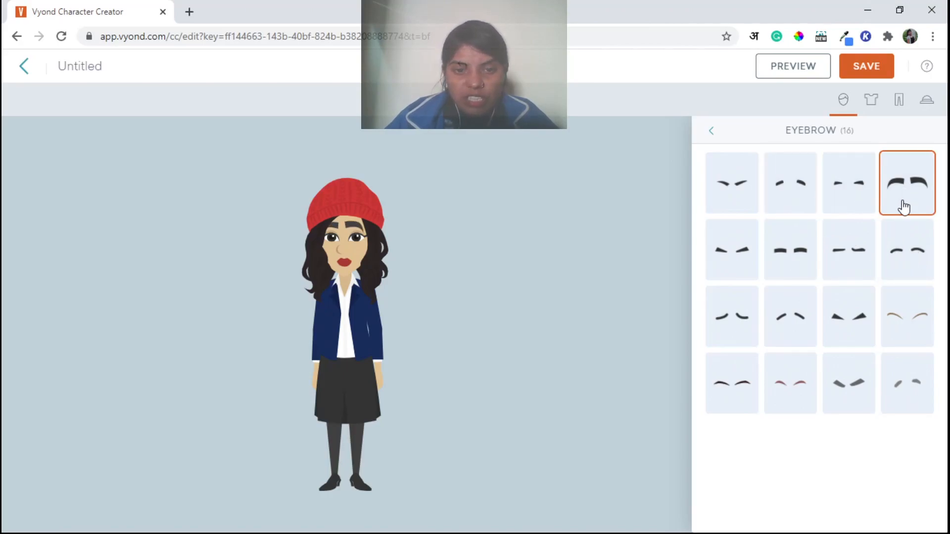
click(735, 406)
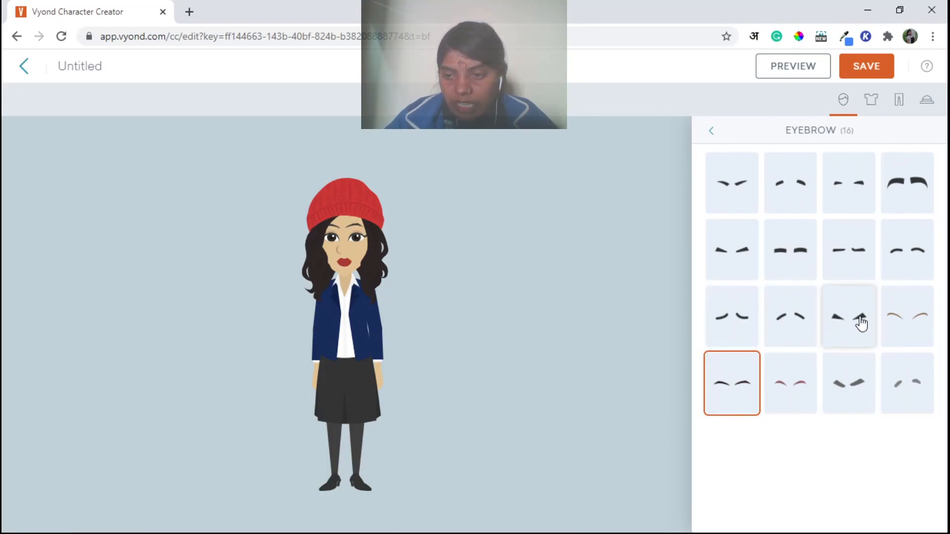
Step: Try the thin reddish, thin brown and short eyebrows, reselect the thin dark arched pair and return to the face features
click(784, 396)
click(929, 330)
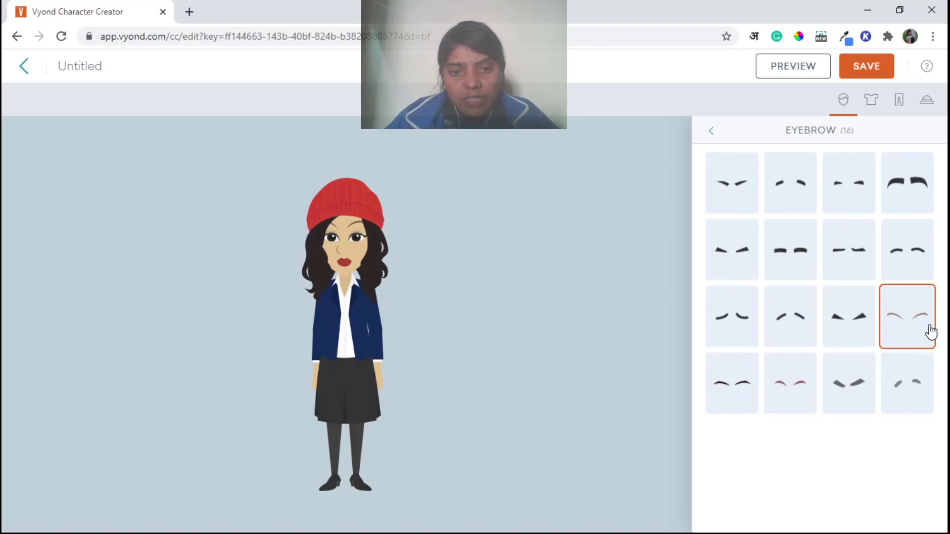
click(732, 394)
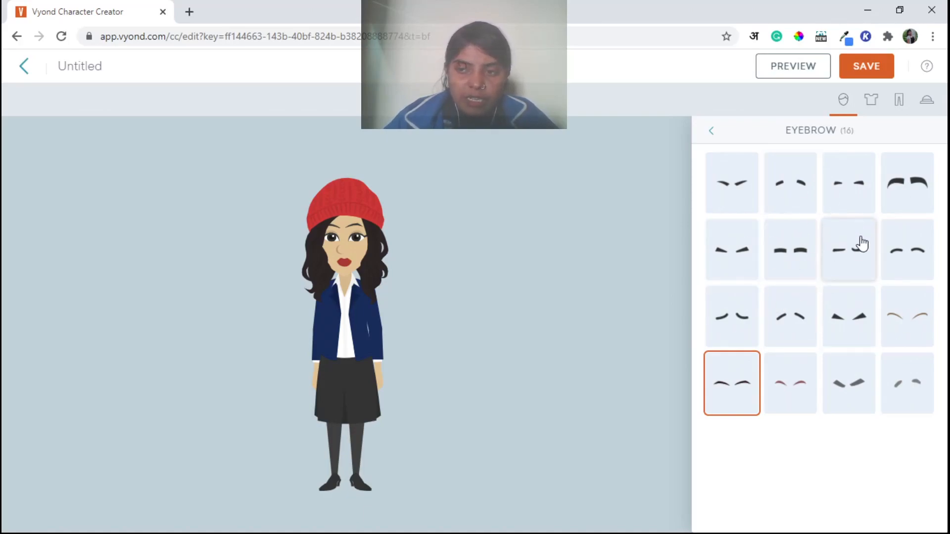
click(798, 200)
click(751, 393)
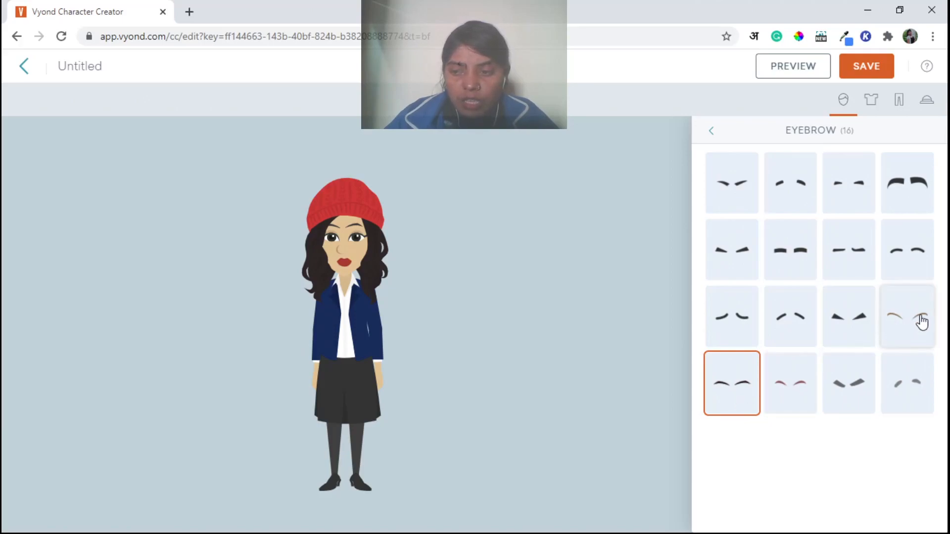
click(713, 131)
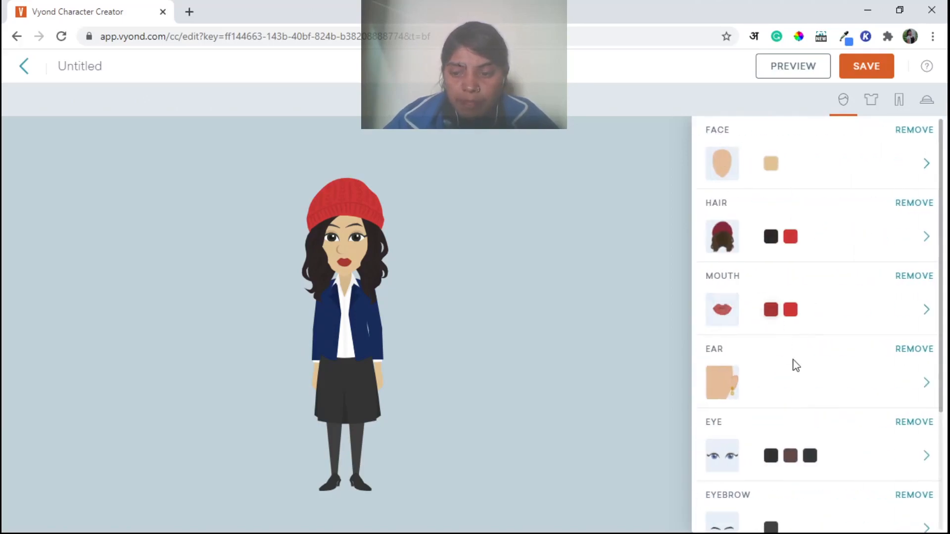
Step: Set the eyebrow colour to dark brown 392F2F
scroll(791, 371, down, 3)
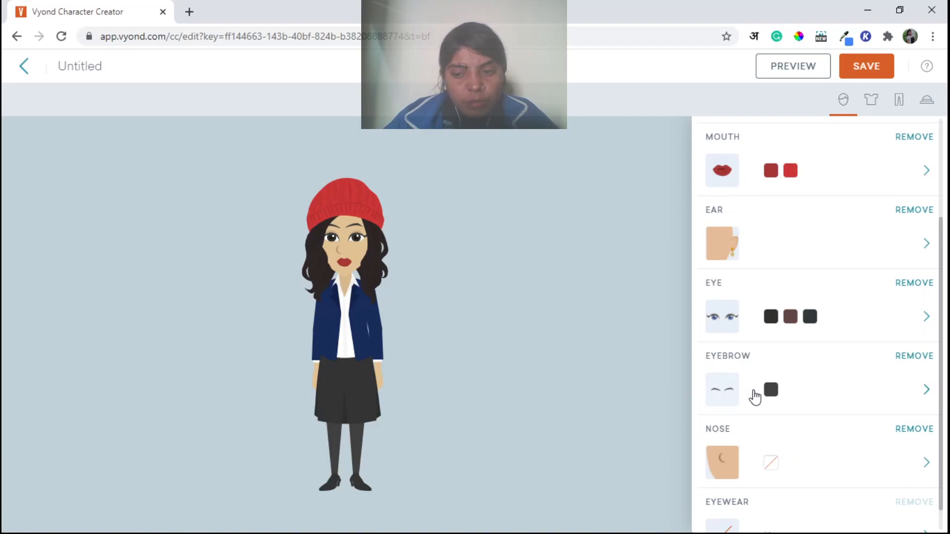
click(770, 393)
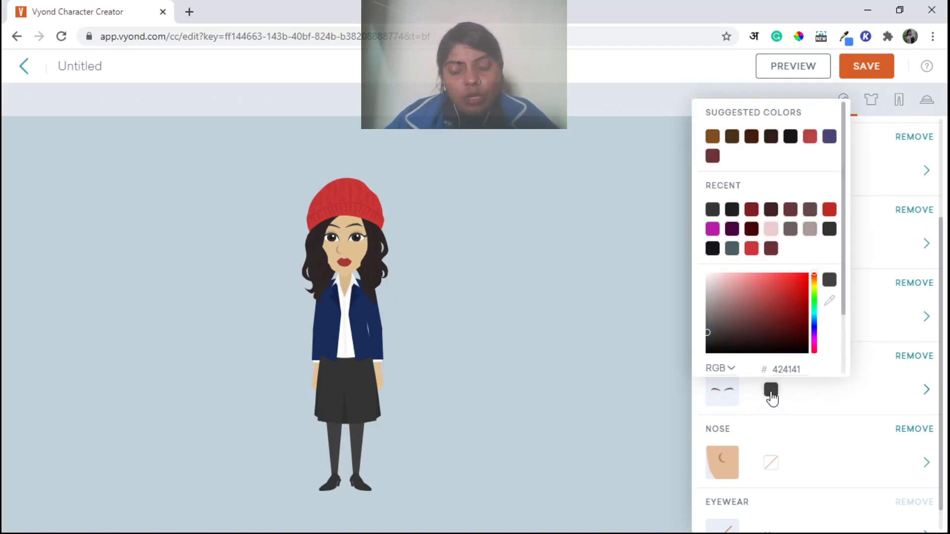
click(722, 340)
click(723, 335)
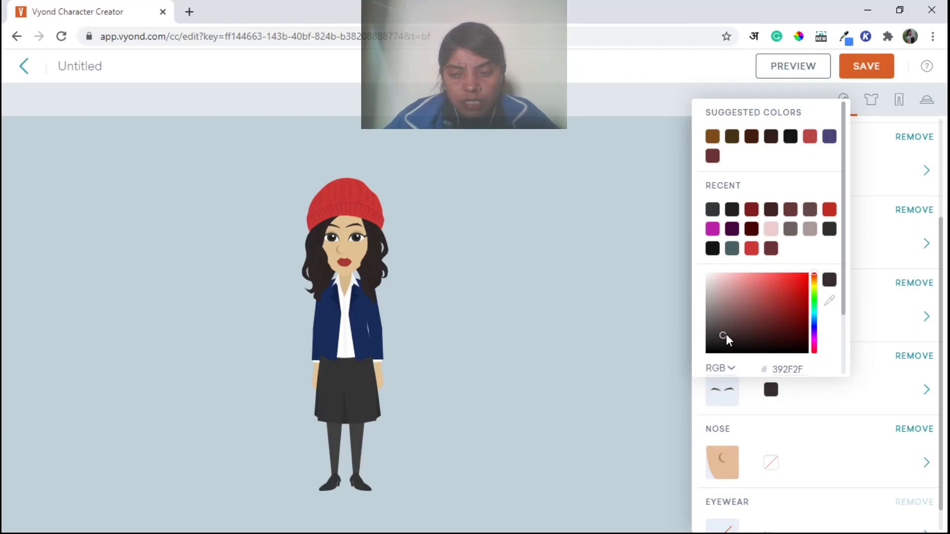
click(874, 353)
Step: Try the L-shaped, short curved, long U-shaped, black angular, red clown and black-tipped noses on the character
scroll(863, 399, down, 1)
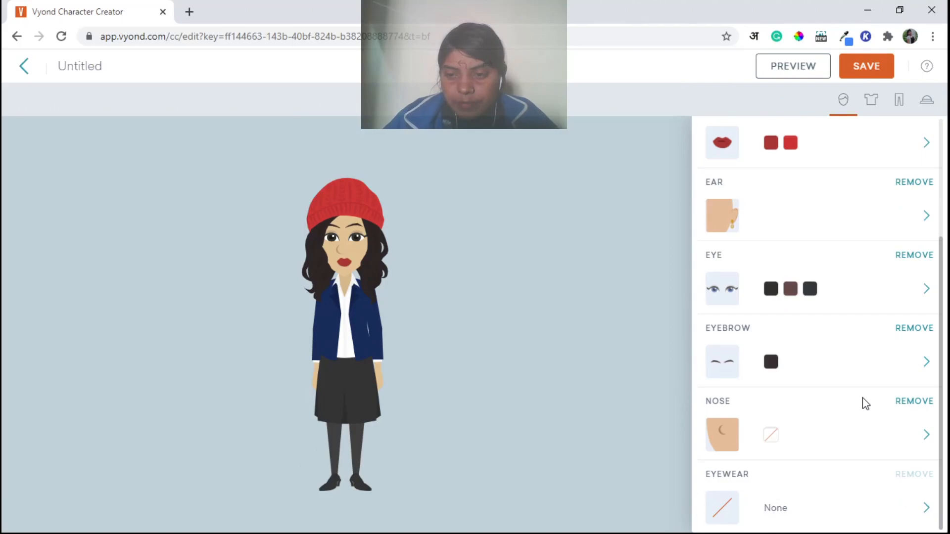
click(722, 419)
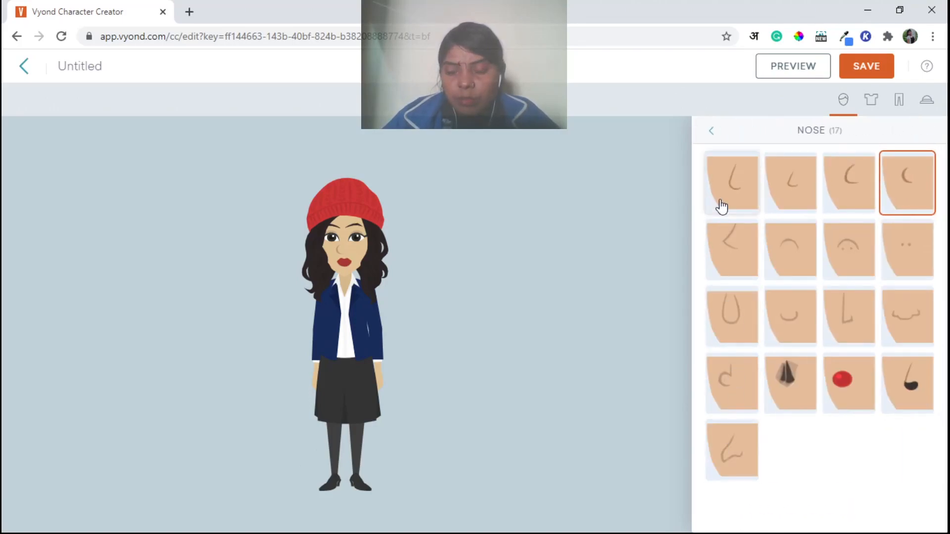
click(848, 327)
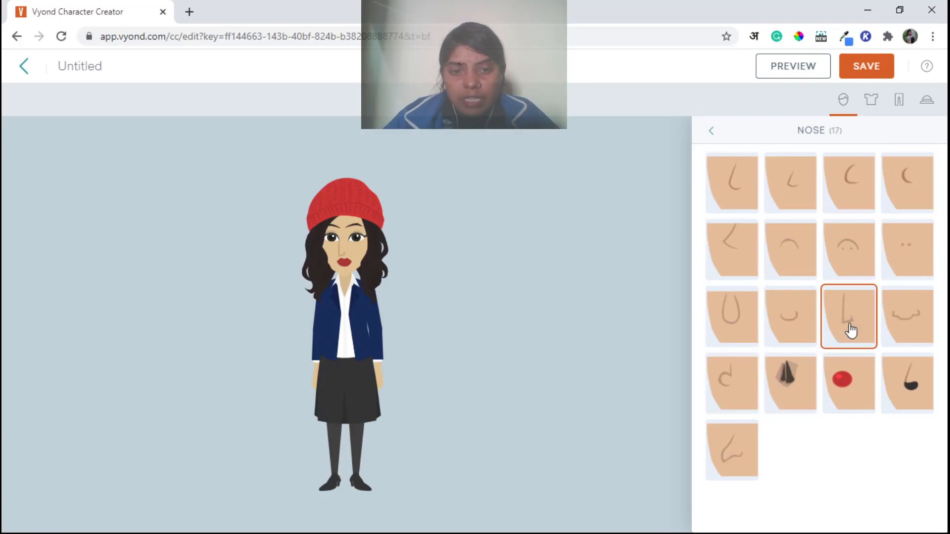
click(786, 327)
click(733, 319)
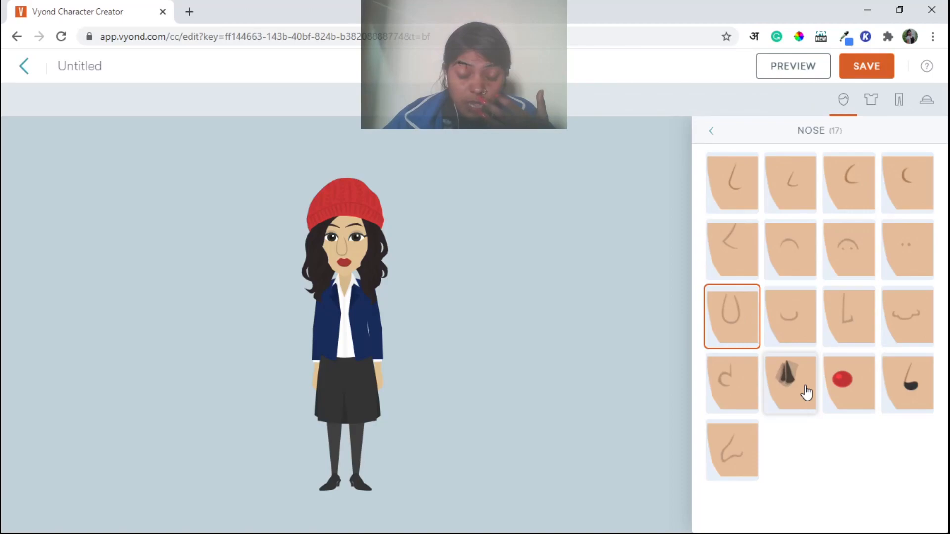
click(790, 389)
click(862, 393)
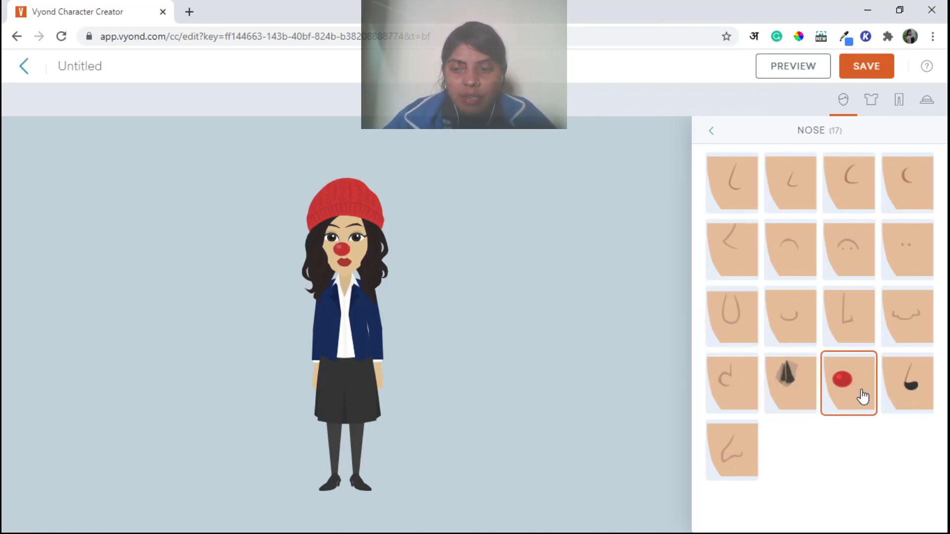
click(927, 396)
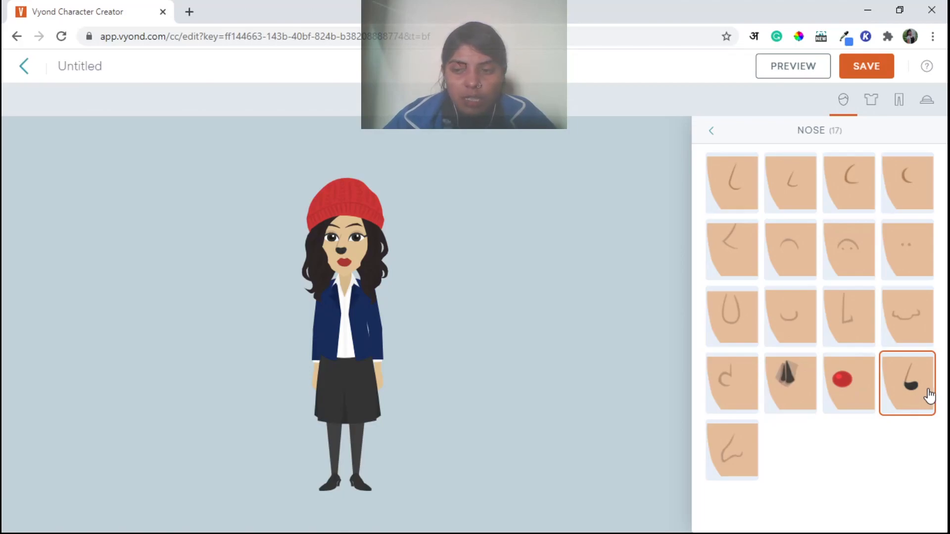
Step: Compare the long curved, small angular and pointed hooked noses, choose the small angular one and return to the face features
click(744, 190)
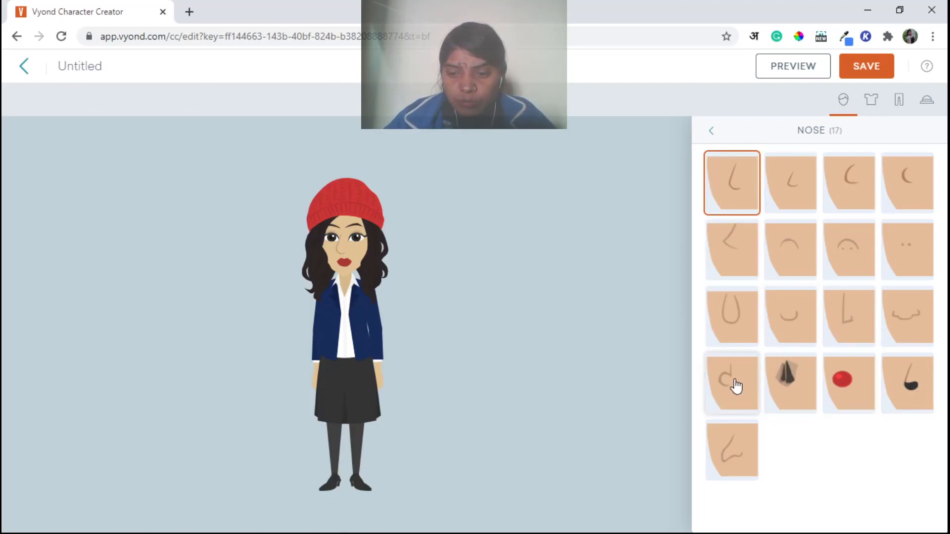
click(795, 197)
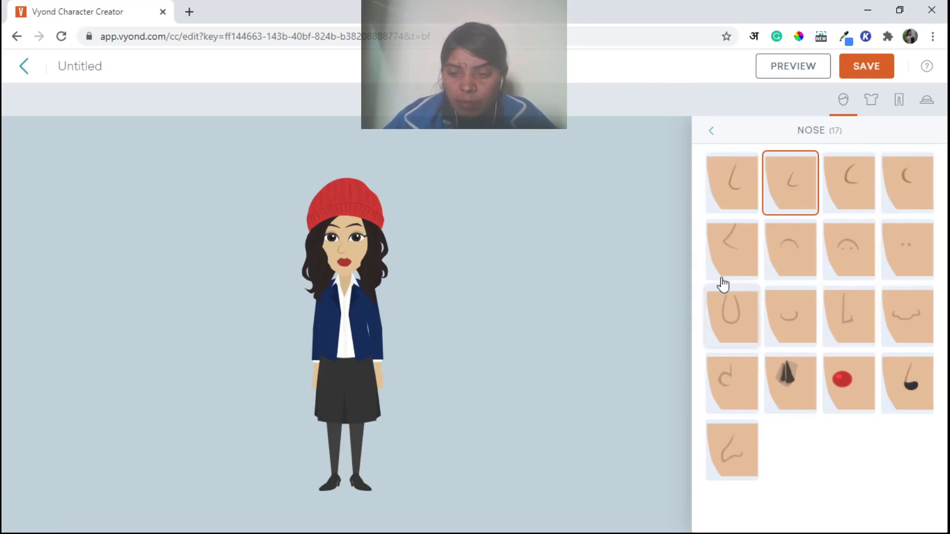
click(730, 463)
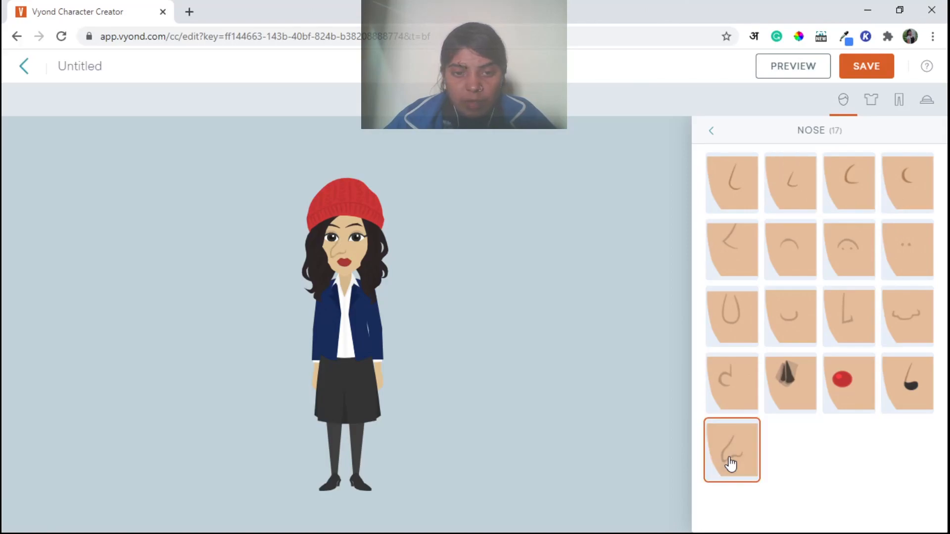
click(805, 179)
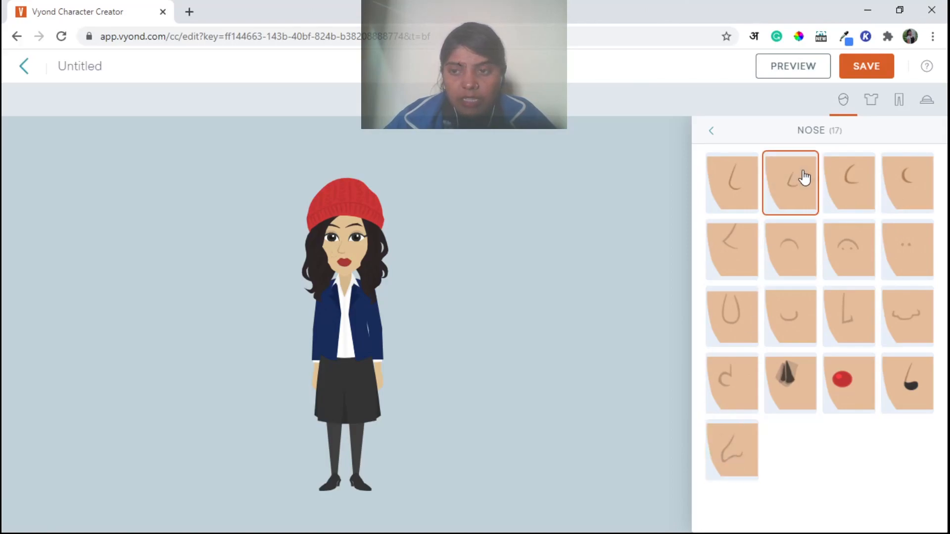
click(710, 133)
Step: Try light red, dark red 5C2B2B and brownish grey 514040 as the nose colour and return to the face features
scroll(802, 387, down, 3)
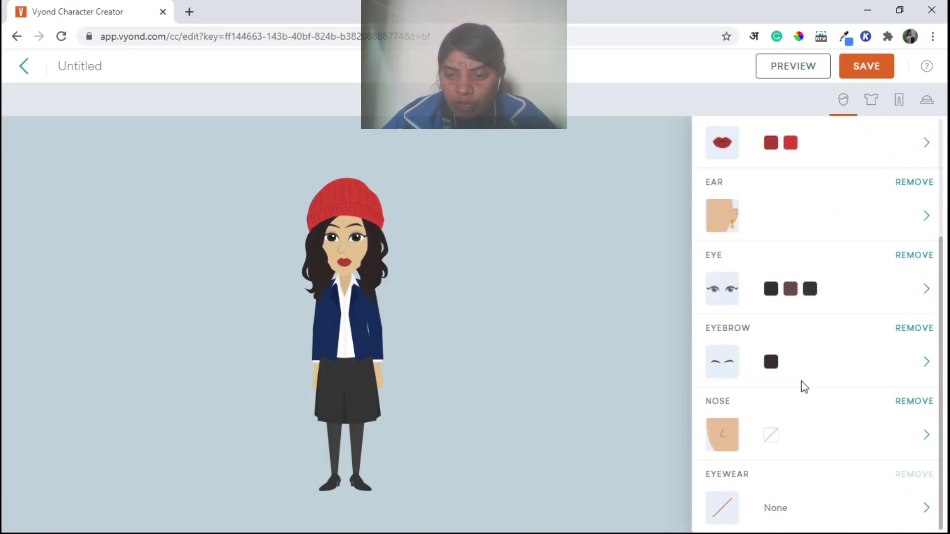
click(771, 435)
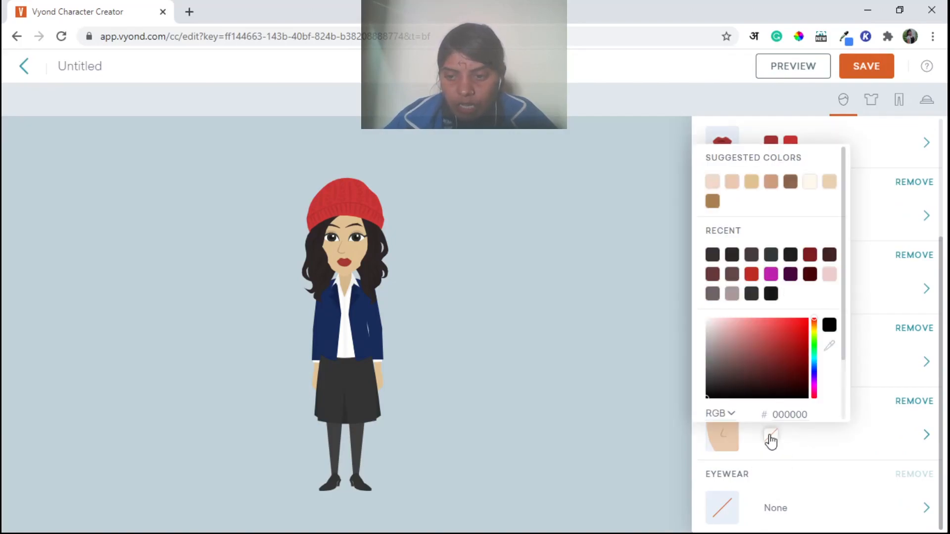
click(772, 330)
click(760, 370)
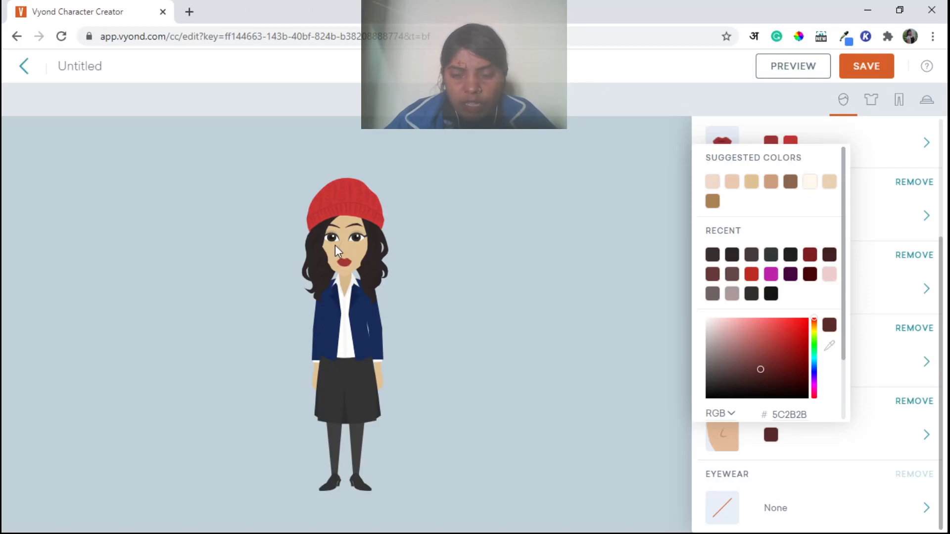
click(727, 373)
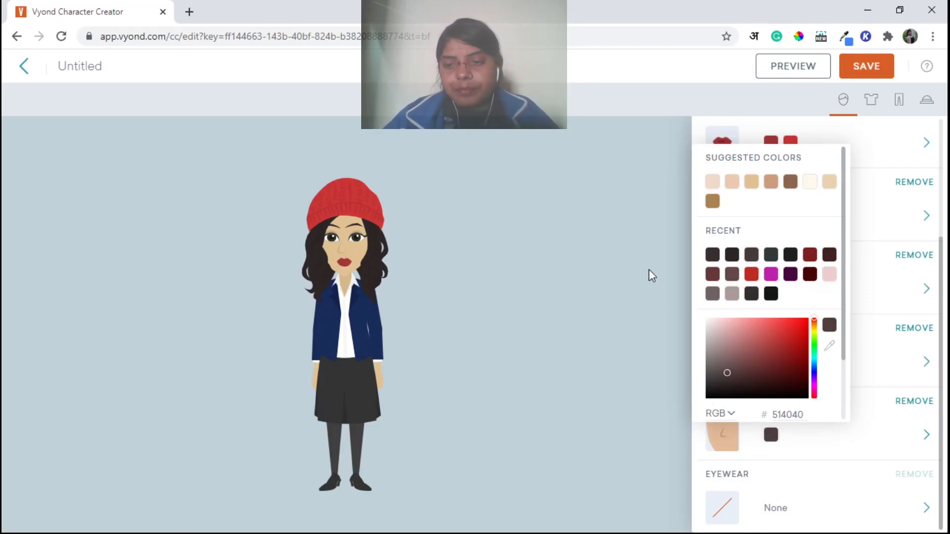
click(813, 442)
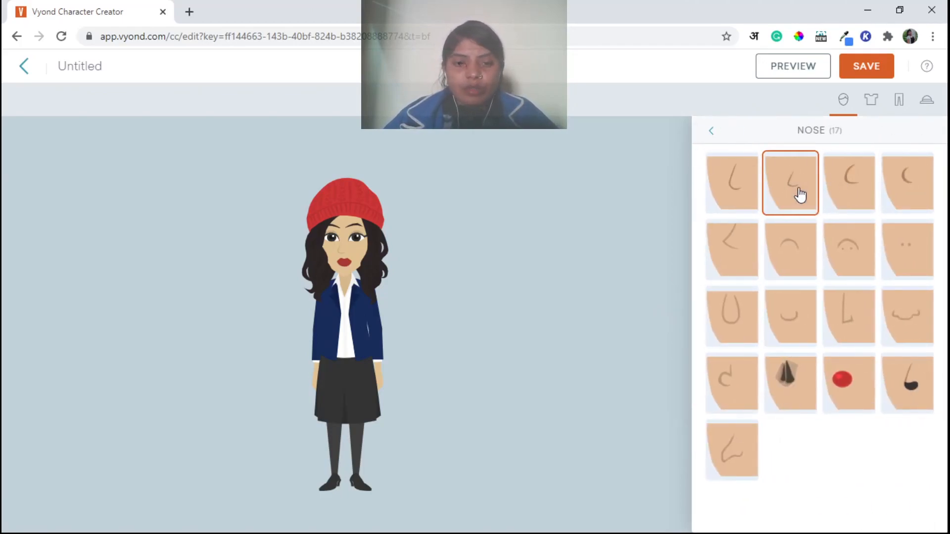
click(712, 132)
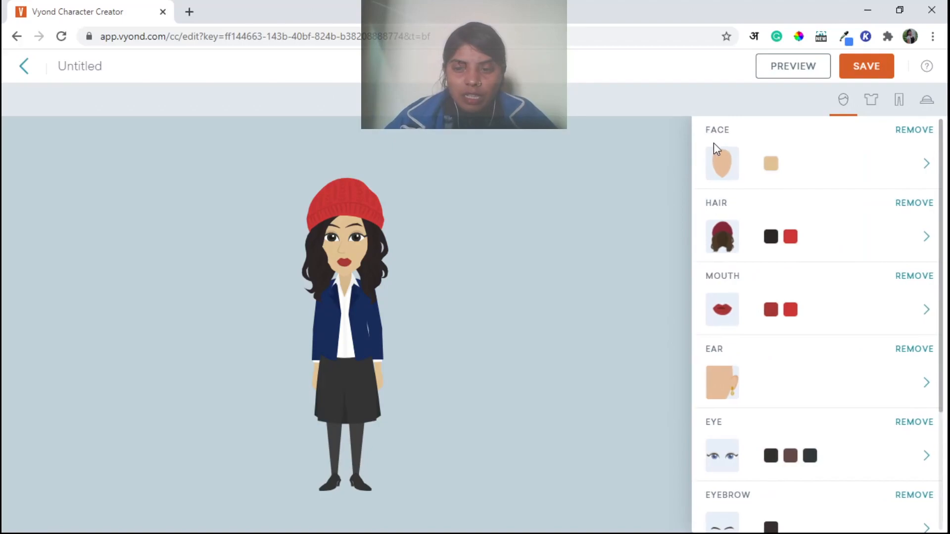
Step: Set the nose colour to near-black 211C1C and return to the face features
scroll(781, 424, down, 3)
click(770, 437)
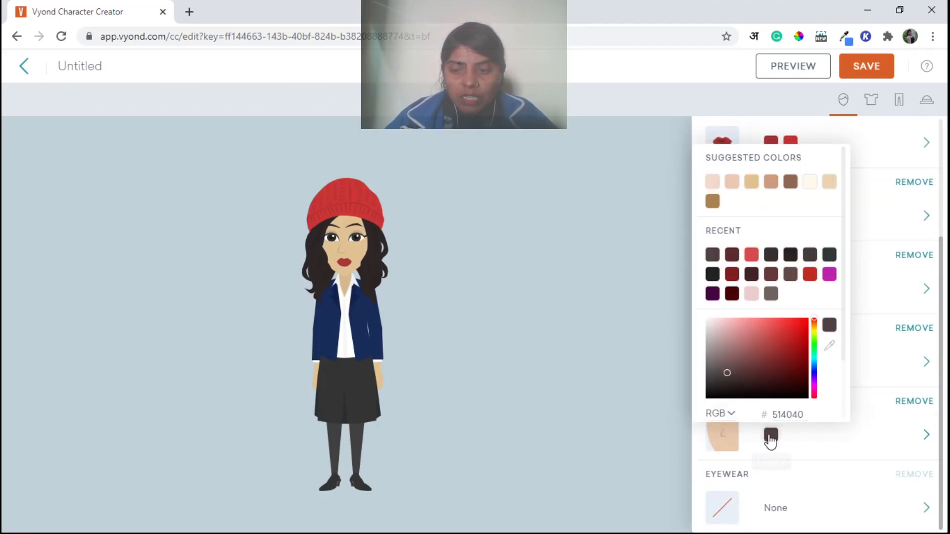
click(719, 387)
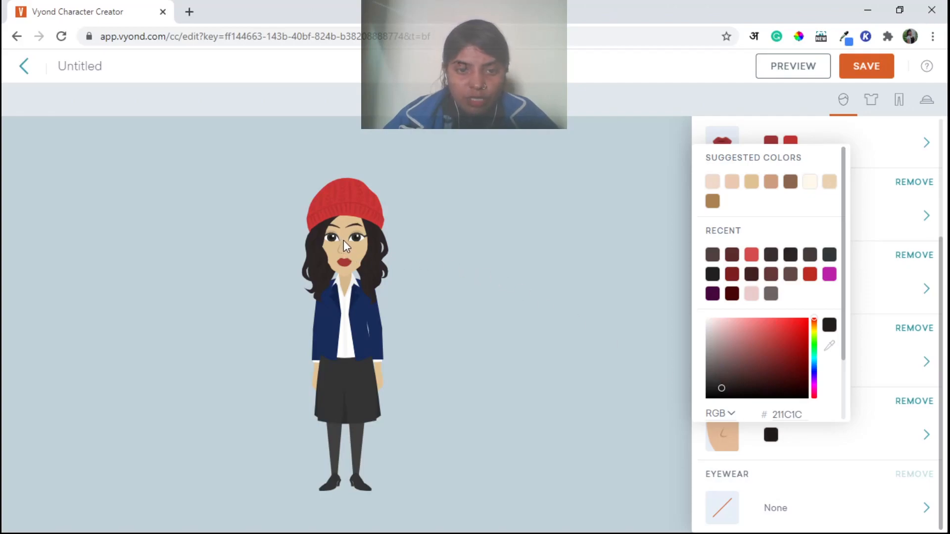
click(812, 446)
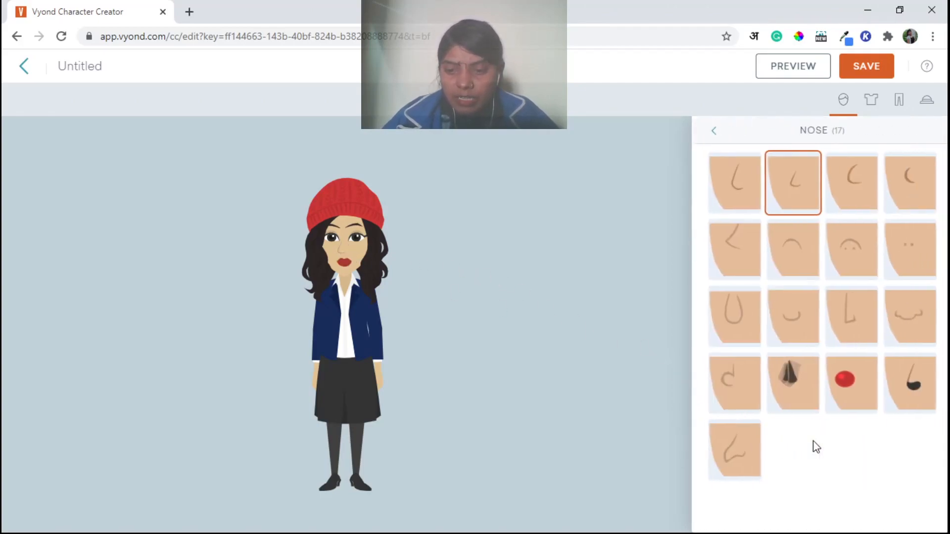
click(708, 132)
Step: Open the eyewear options and try the half-rim glasses, the two-strap eye patch and the single-strap eye patch
scroll(766, 369, down, 2)
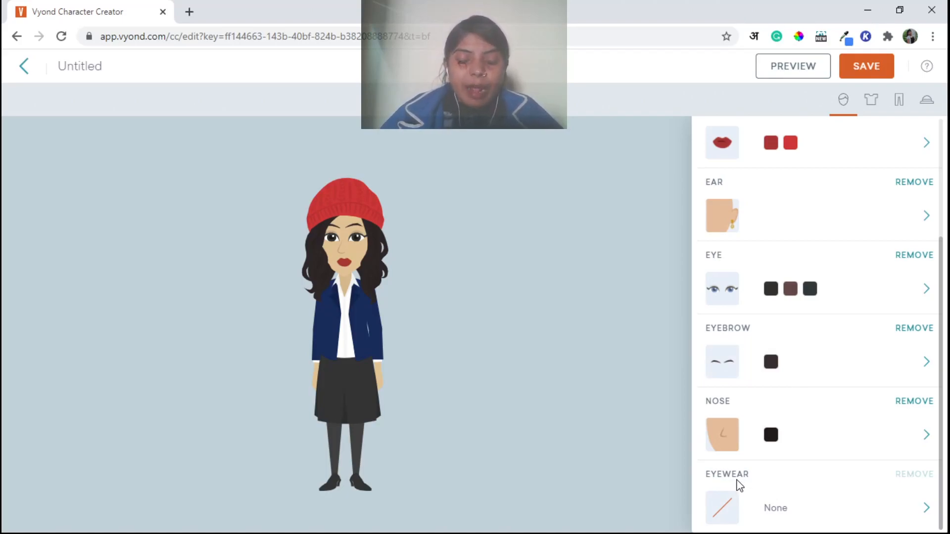
click(724, 518)
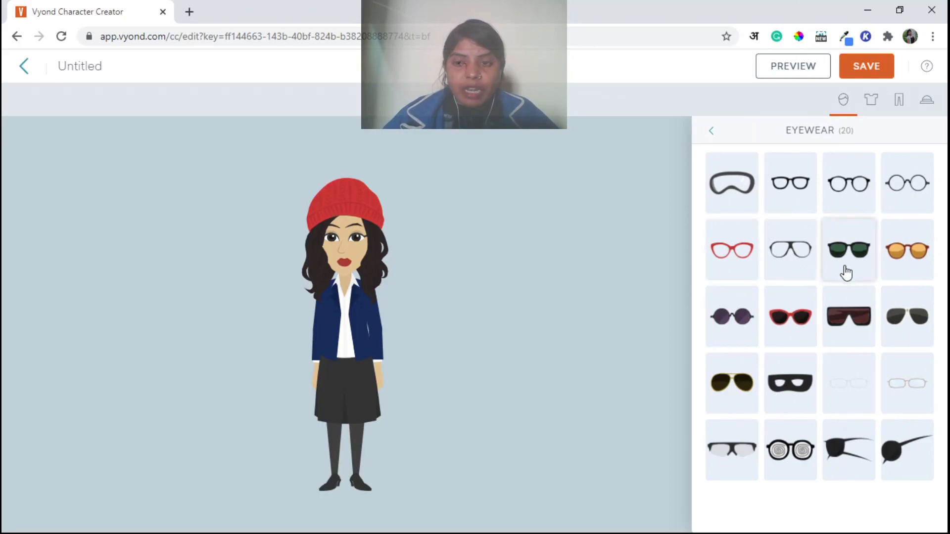
click(734, 450)
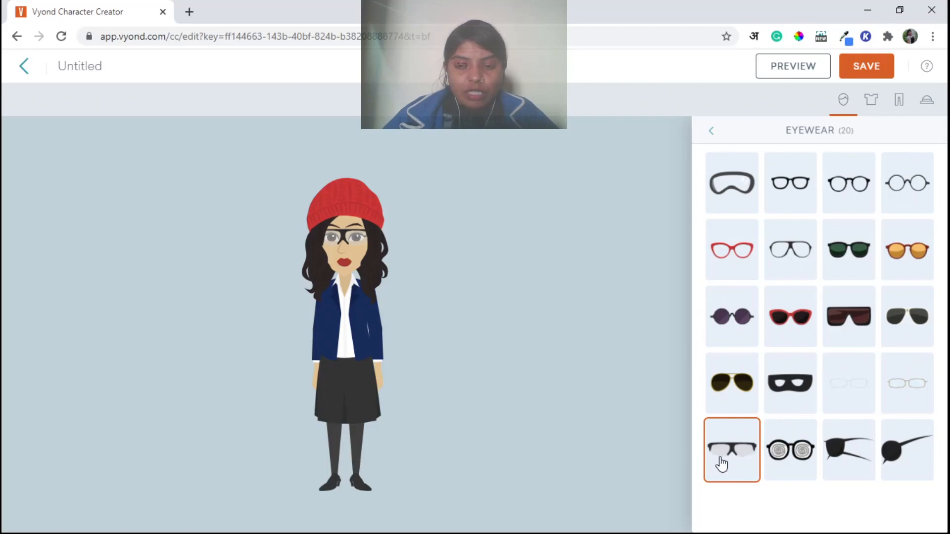
click(834, 456)
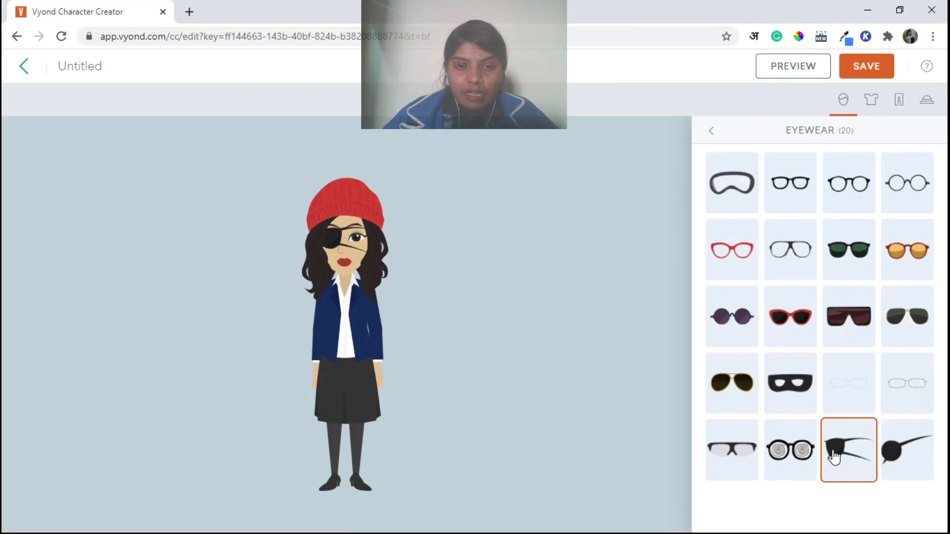
click(906, 451)
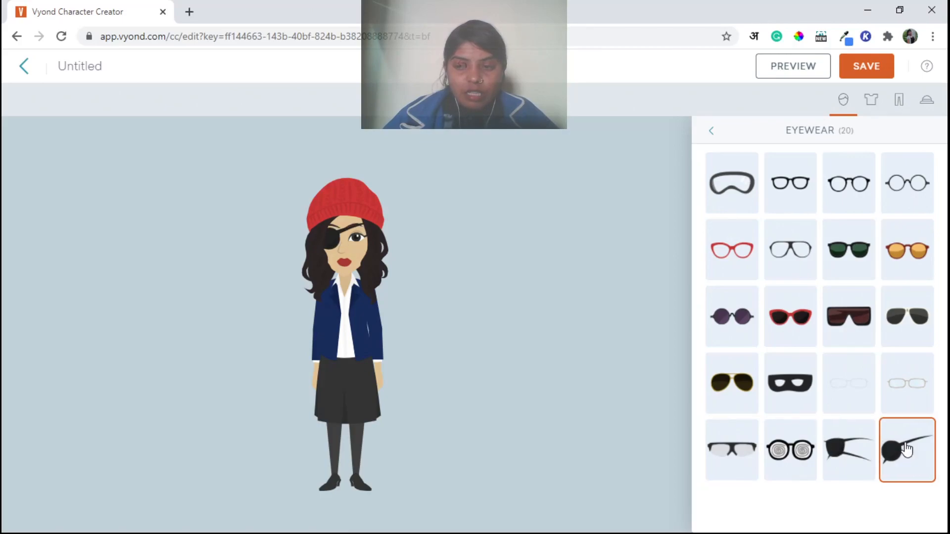
Step: Try the thin gold-rimmed glasses and the wide dark red, dark aviator, round orange and gold-framed aviator sunglasses
click(909, 393)
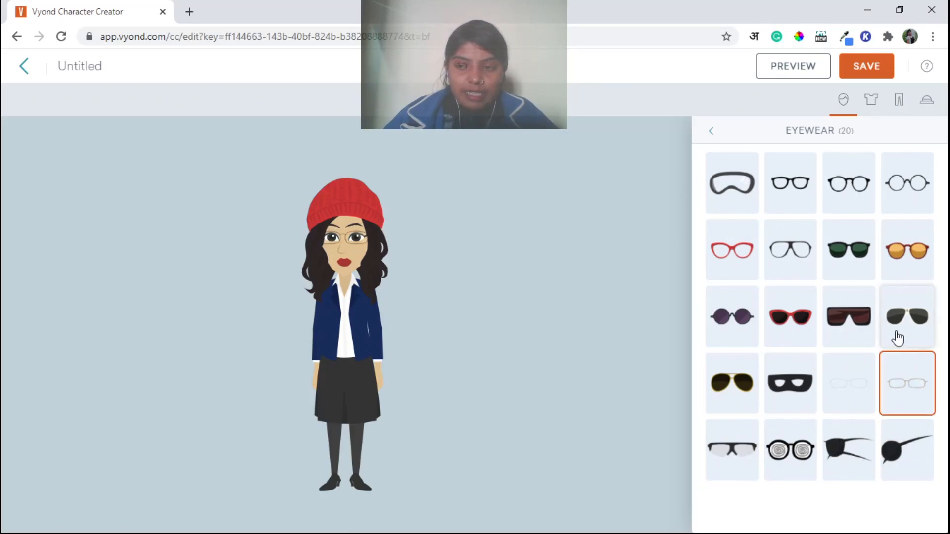
click(851, 327)
click(905, 322)
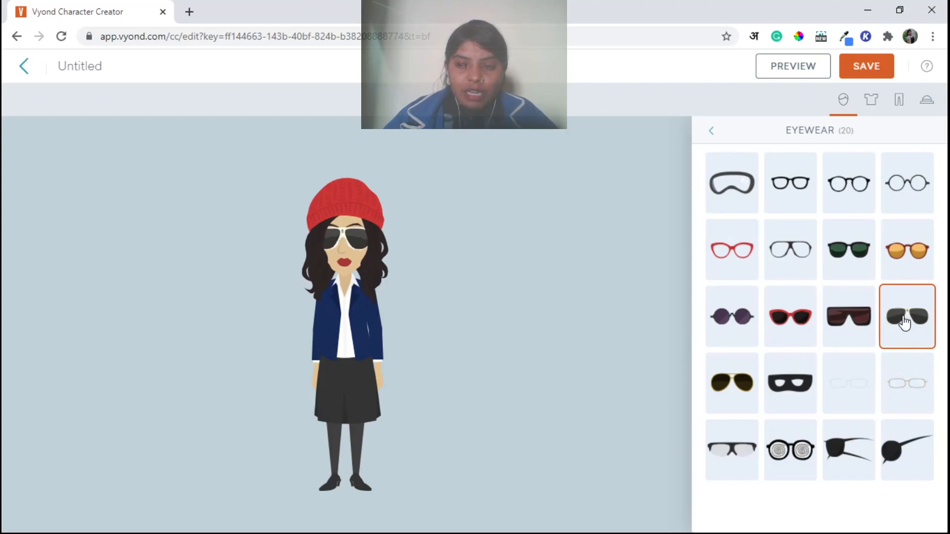
click(902, 268)
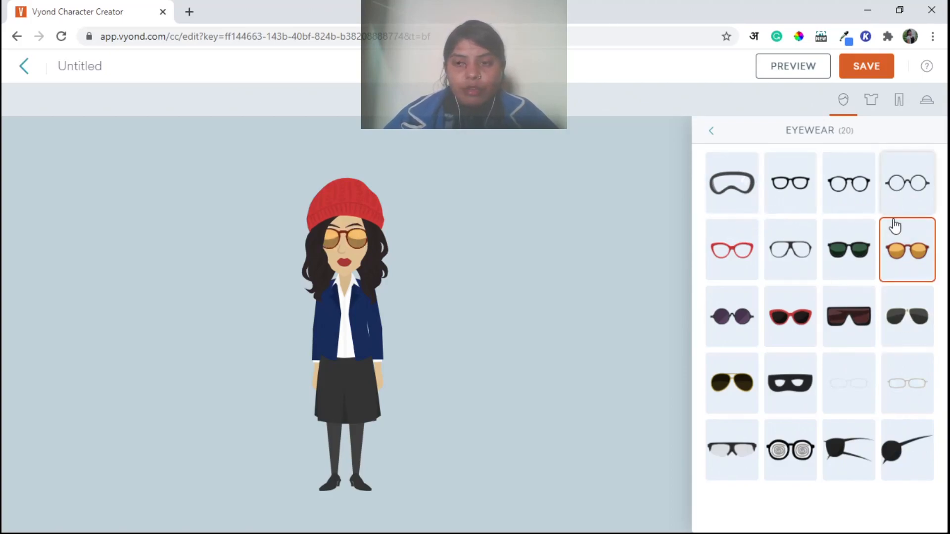
click(732, 387)
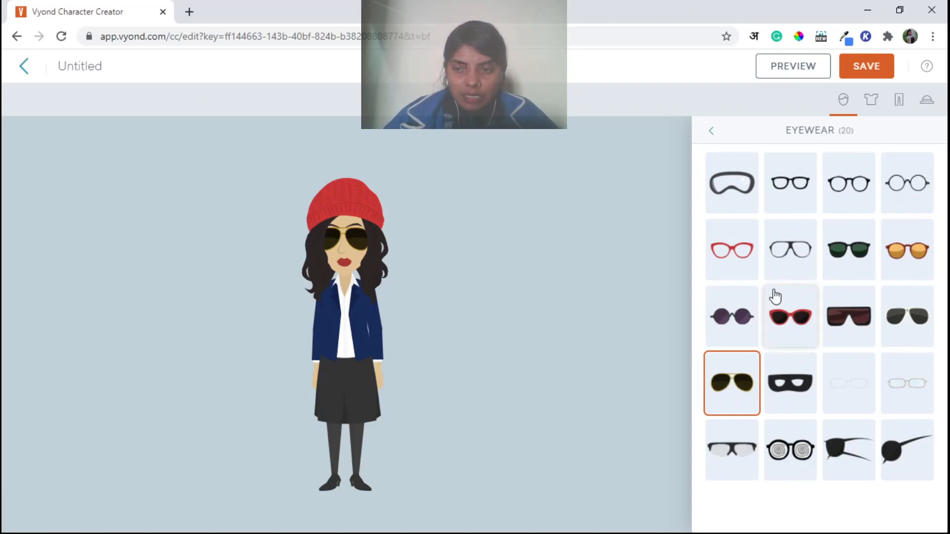
Step: Compare the black-framed, red cat-eye, rimless and thin gold-rimmed glasses with the thin round black ones, and choose the round ones
click(837, 193)
click(907, 195)
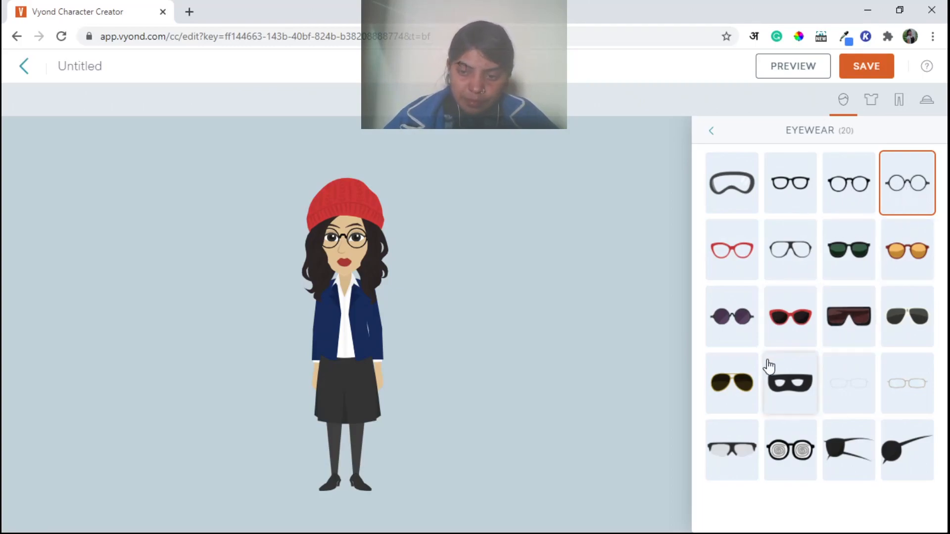
click(732, 253)
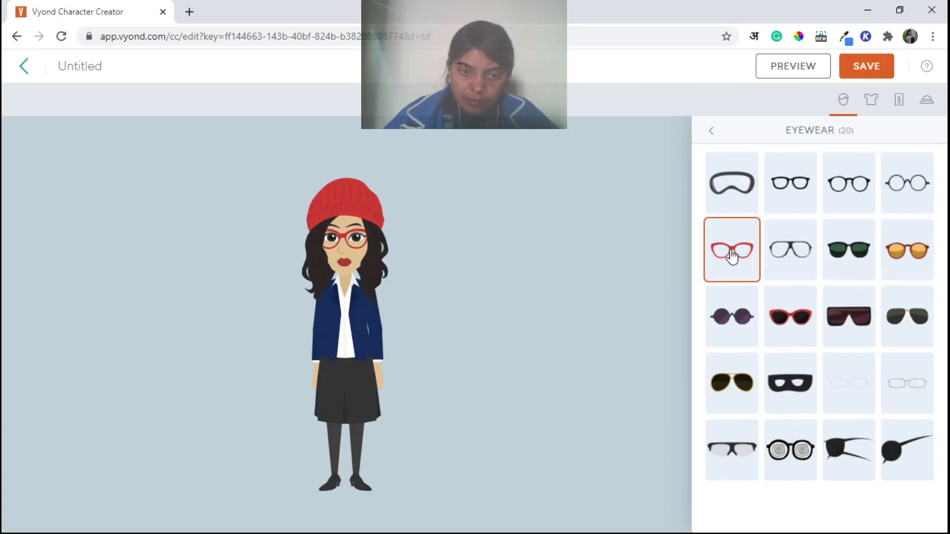
click(911, 184)
click(865, 388)
click(899, 380)
click(898, 185)
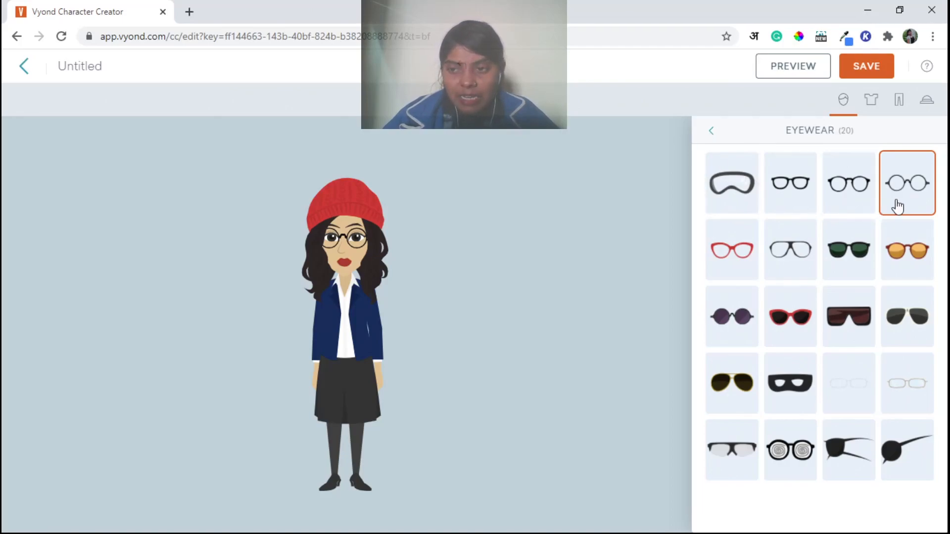
Step: Return to the face features and remove the character's eyewear
click(711, 139)
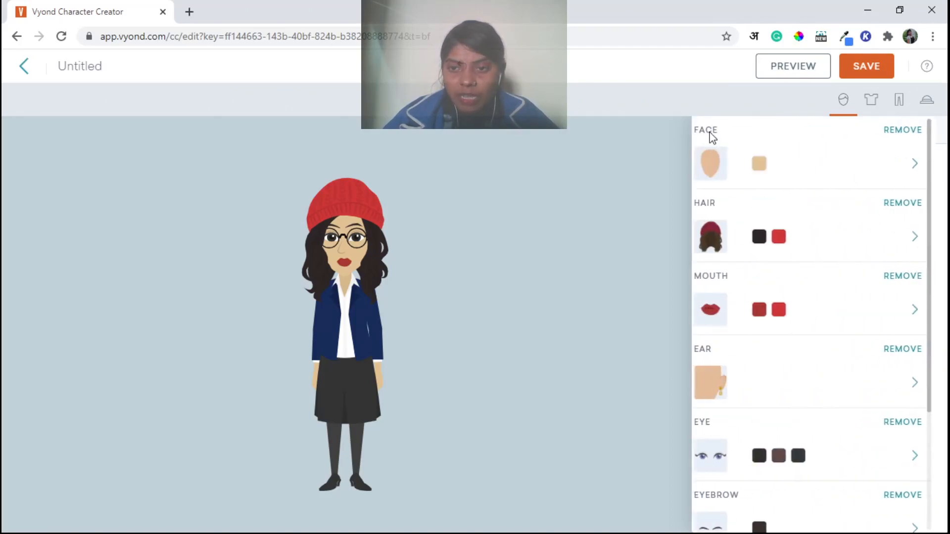
scroll(818, 467, down, 3)
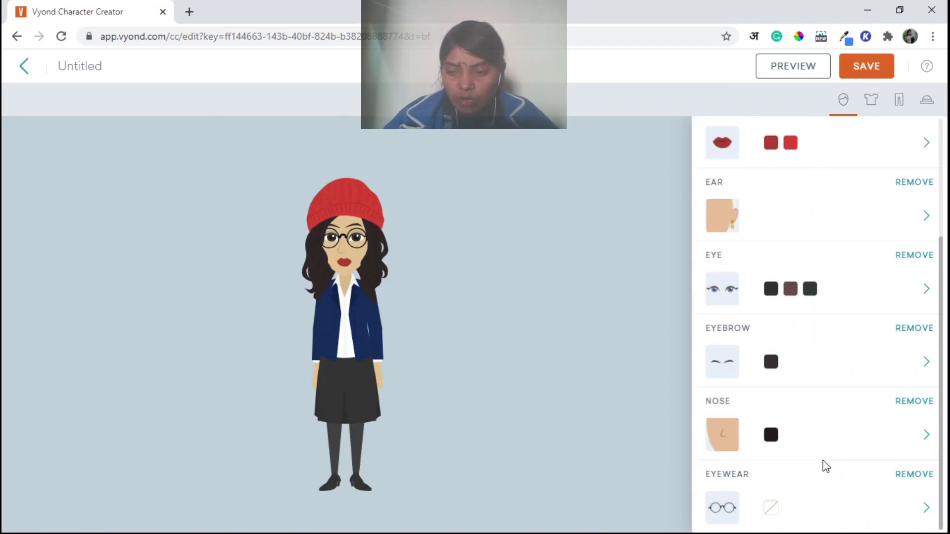
click(916, 476)
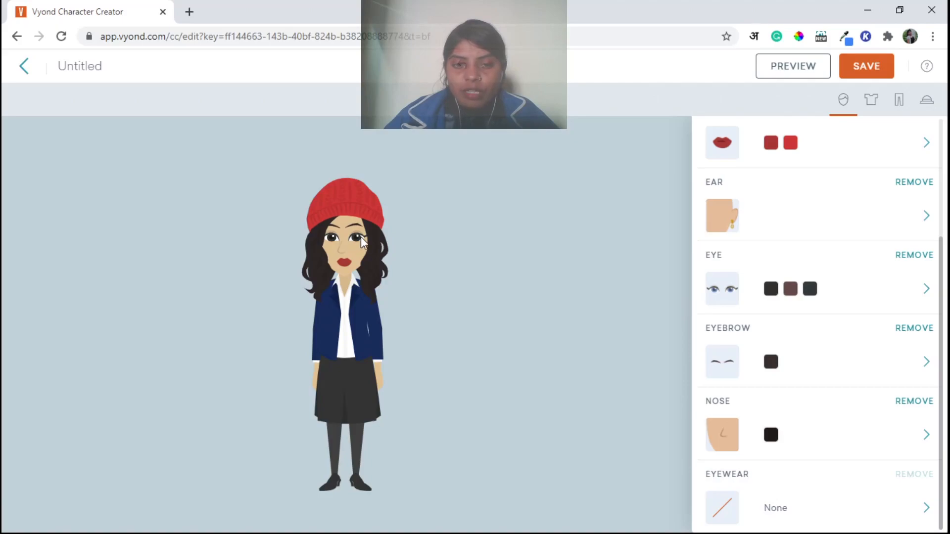
scroll(732, 337, up, 3)
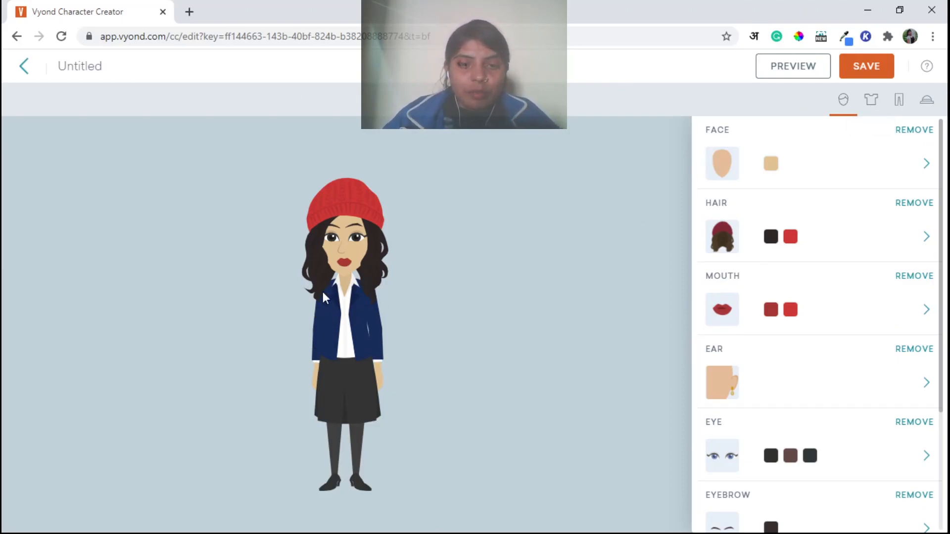
Step: Open the character's top clothing options and browse the available tops from the beginning of the list
click(872, 101)
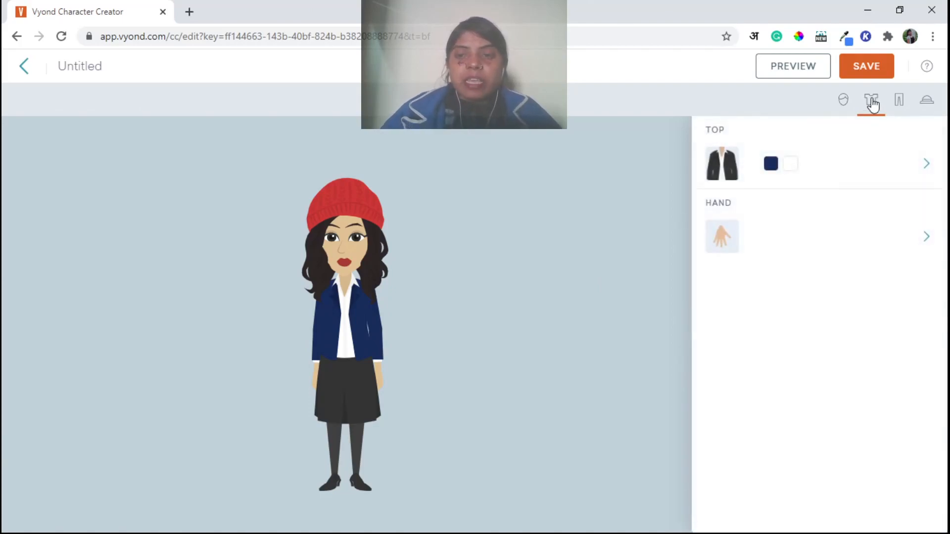
click(722, 171)
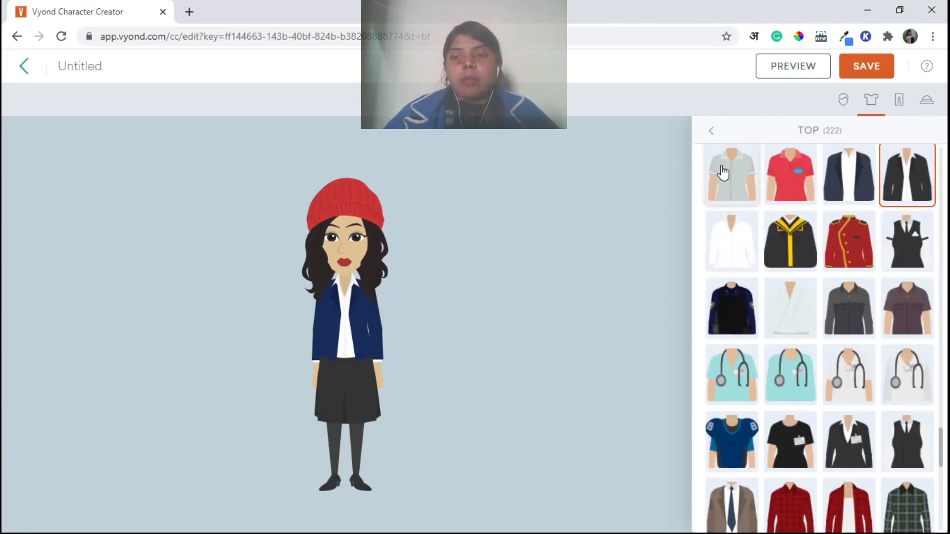
click(712, 131)
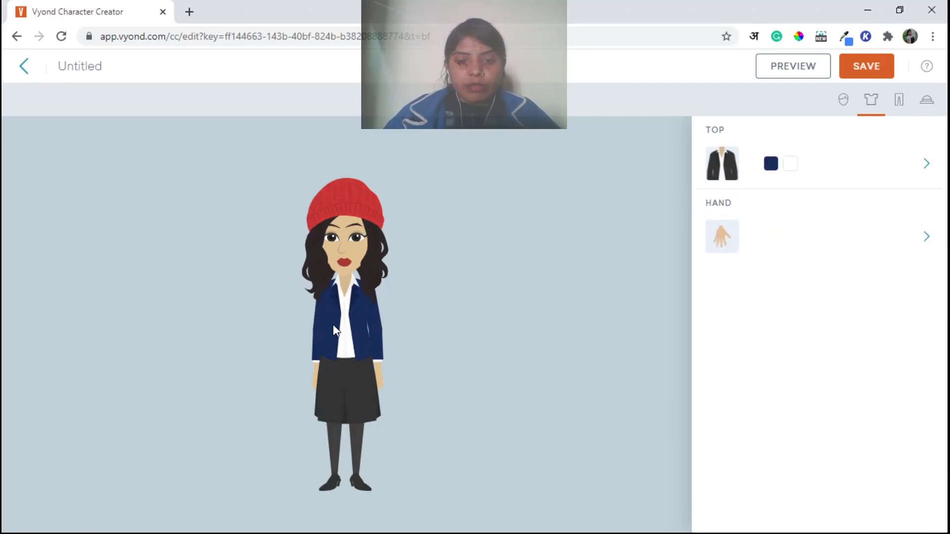
click(722, 171)
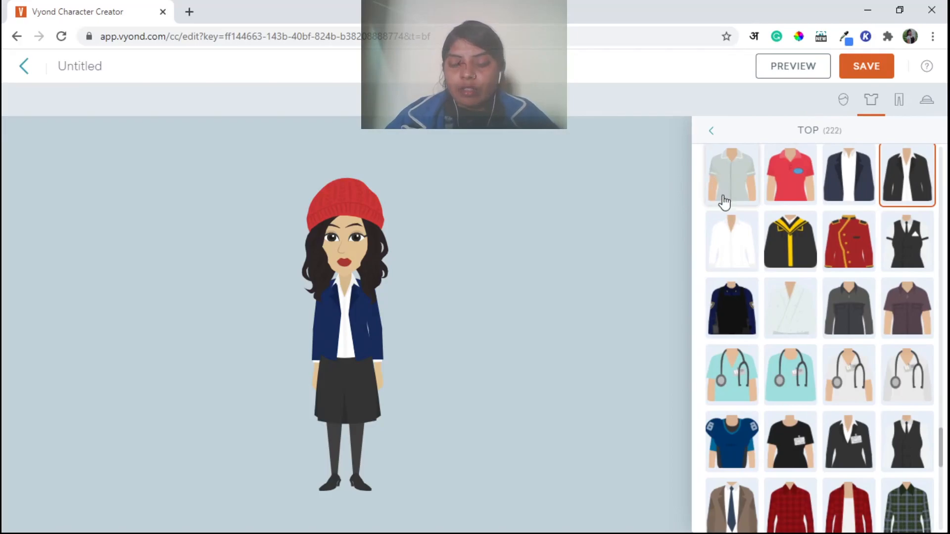
scroll(878, 245, up, 10)
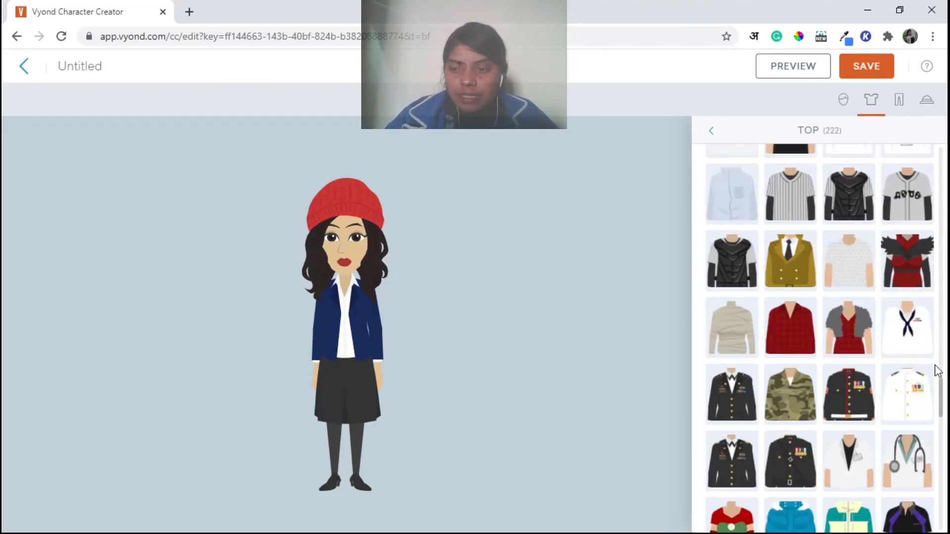
drag(941, 395, 934, 139)
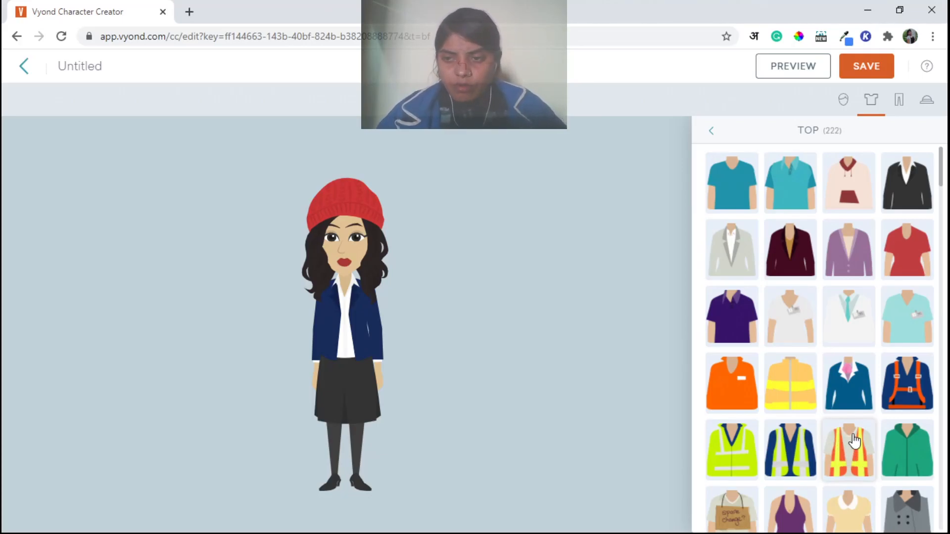
scroll(806, 304, down, 3)
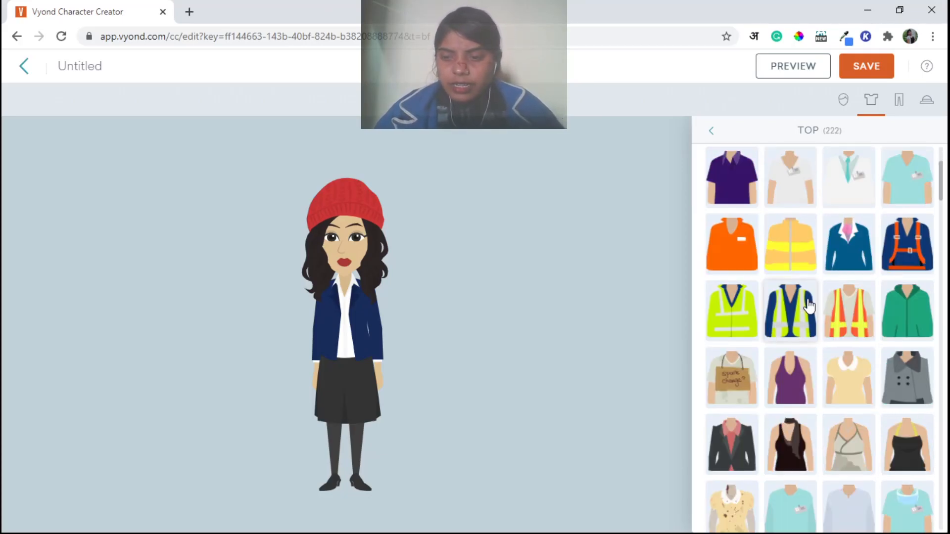
scroll(805, 379, down, 1)
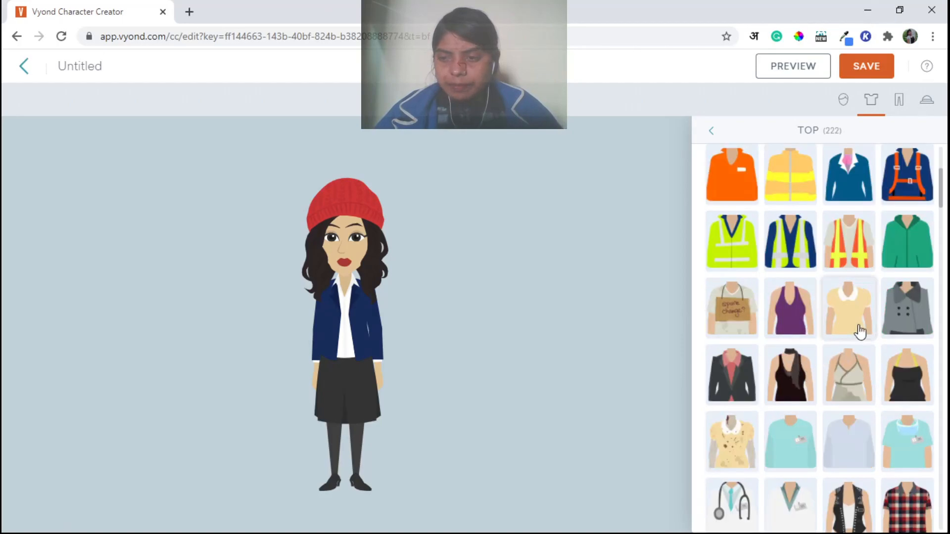
scroll(886, 330, down, 1)
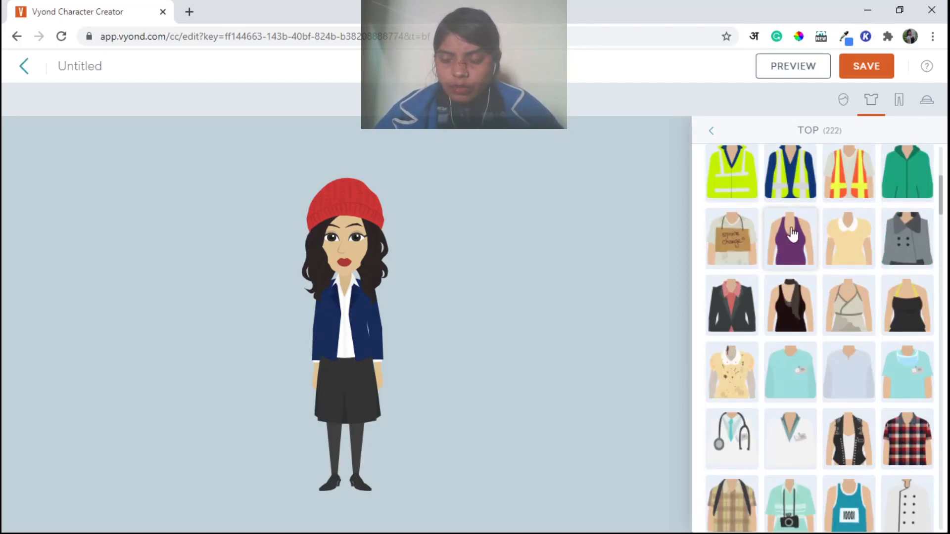
scroll(843, 296, down, 1)
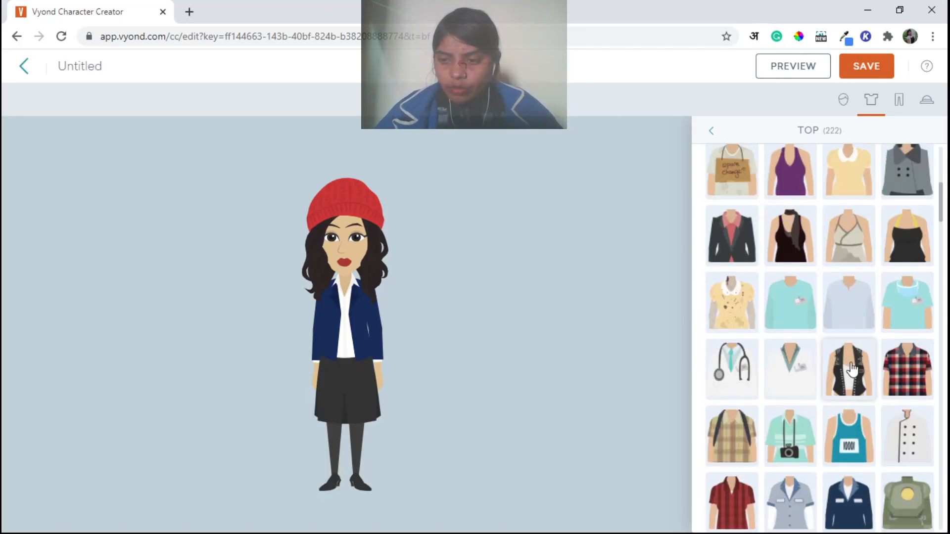
Step: Try the red and black plaid shirt, stained yellow blouse, tan plaid shirt with backpack straps and pink halter top
click(908, 368)
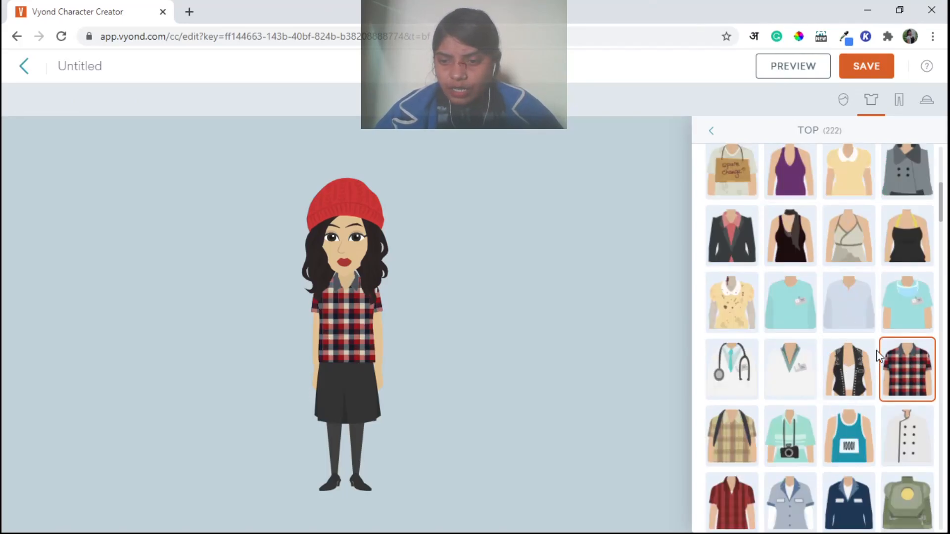
click(743, 312)
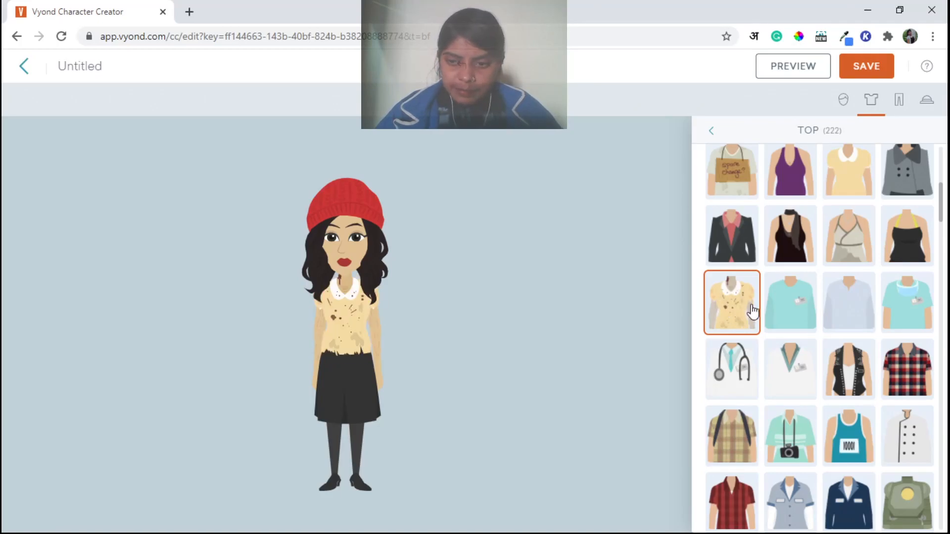
scroll(736, 303, down, 1)
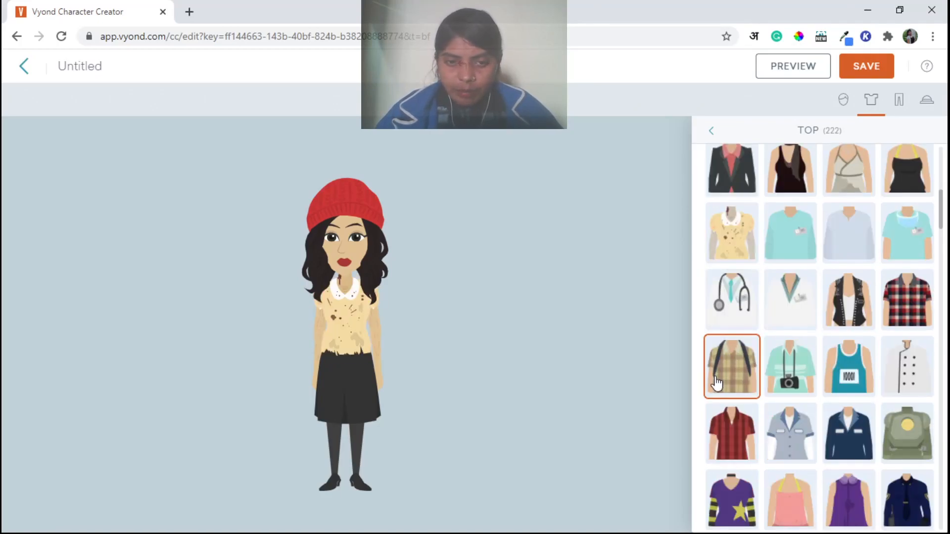
click(717, 384)
scroll(720, 385, down, 2)
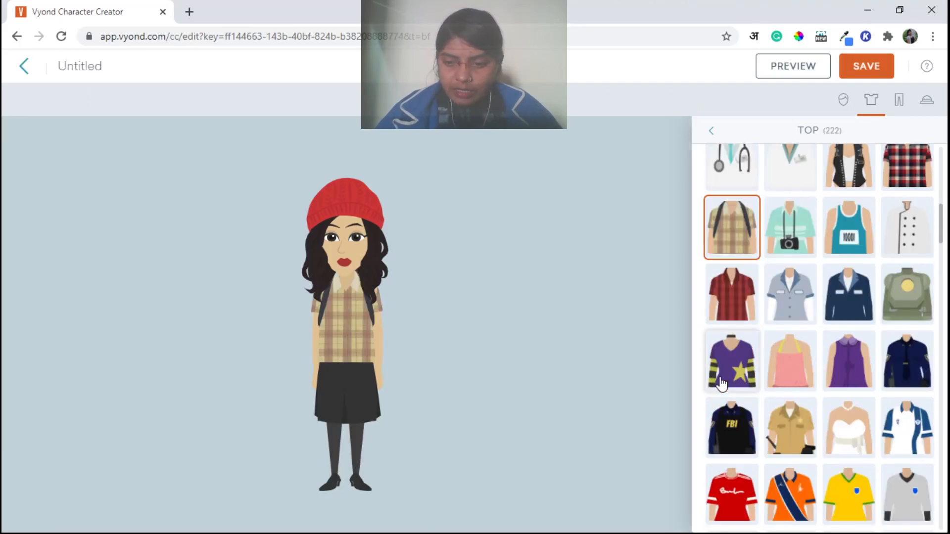
click(813, 361)
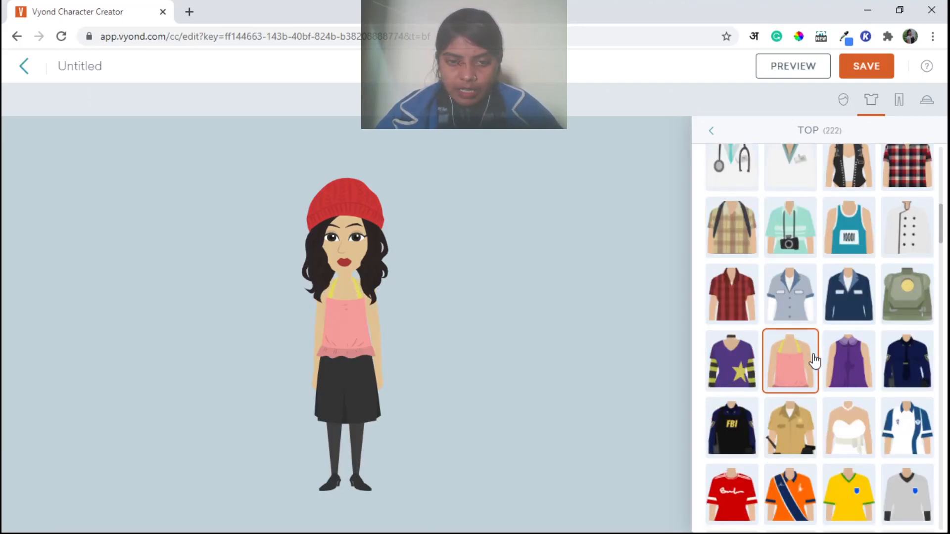
Step: Try the yellow football jersey and the blue overalls top, and put the pink sports crop top on the character
scroll(813, 360, down, 1)
scroll(814, 360, down, 2)
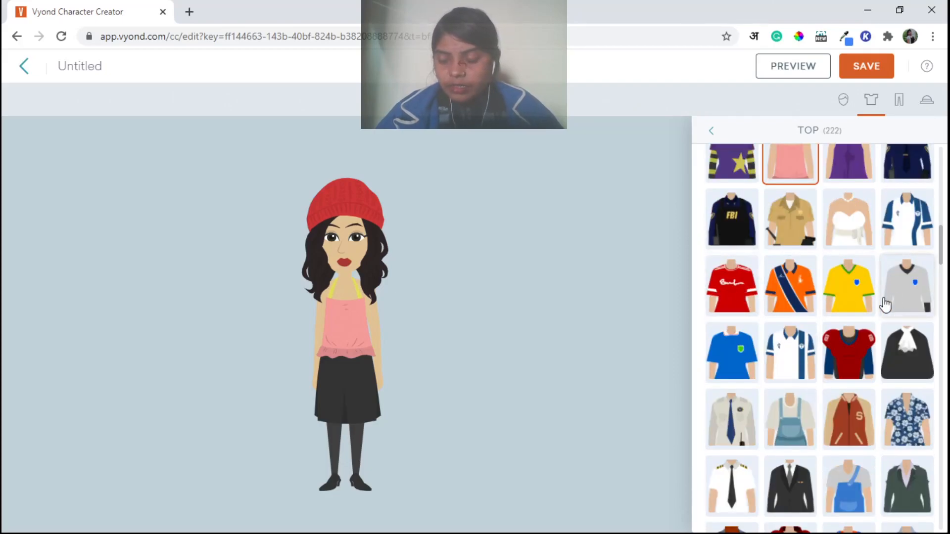
click(855, 299)
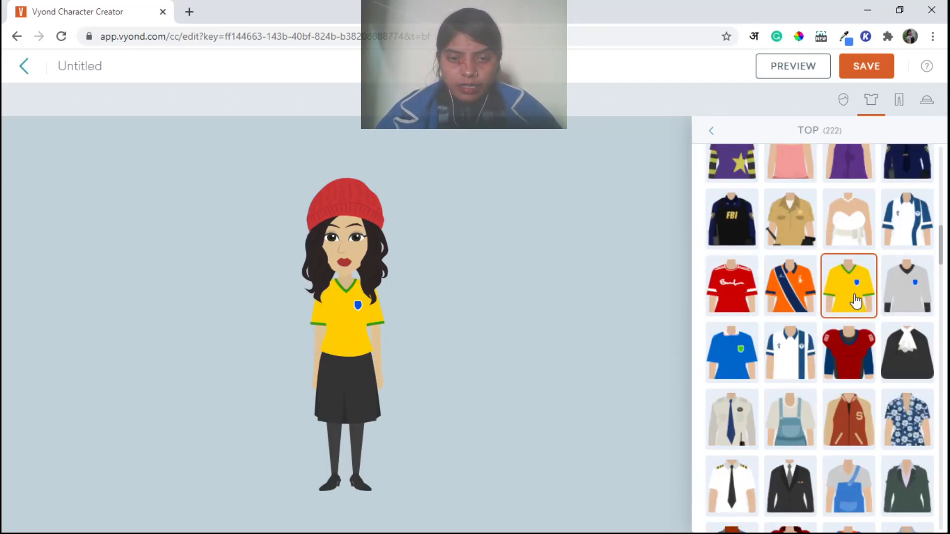
scroll(863, 304, down, 1)
click(787, 362)
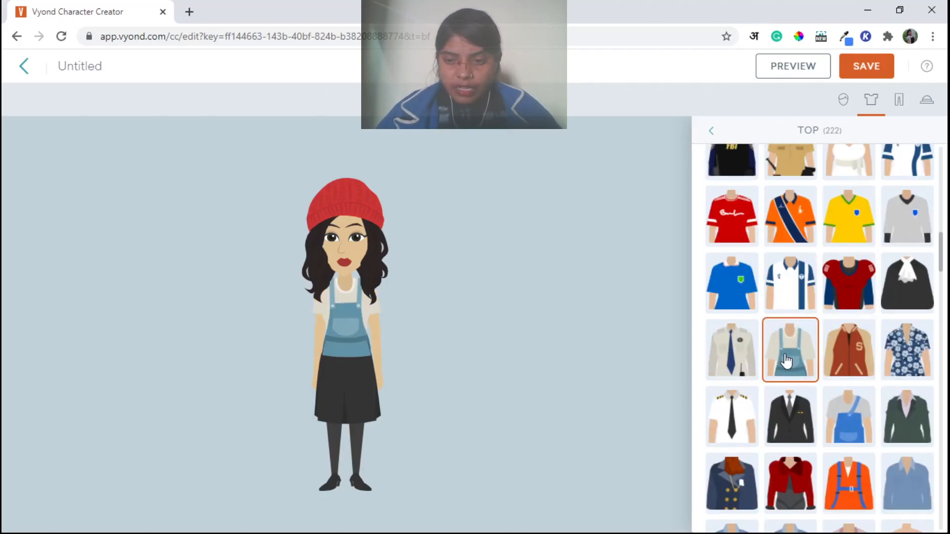
scroll(786, 361, down, 2)
scroll(787, 362, down, 4)
click(785, 291)
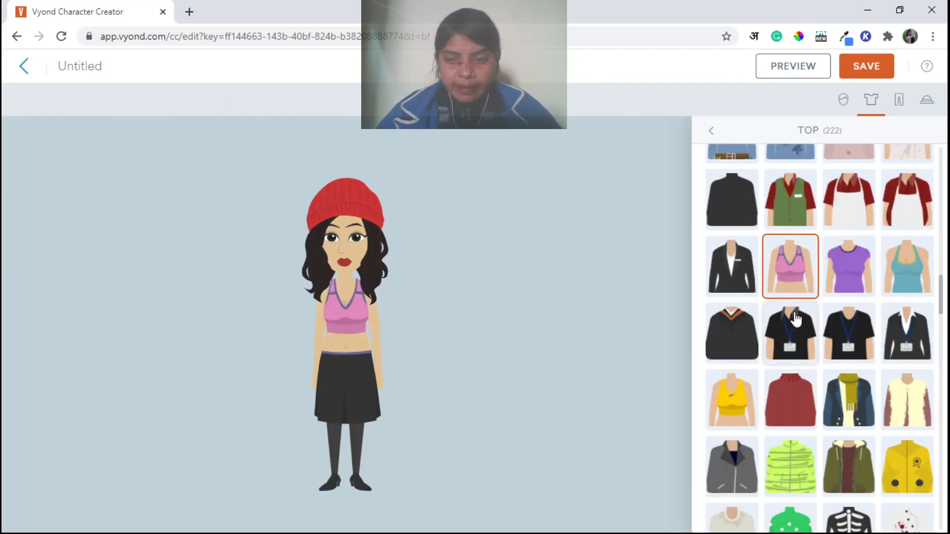
Step: Try the red turtleneck sweater and the maroon and green sari top on the character
scroll(786, 290, down, 2)
click(786, 253)
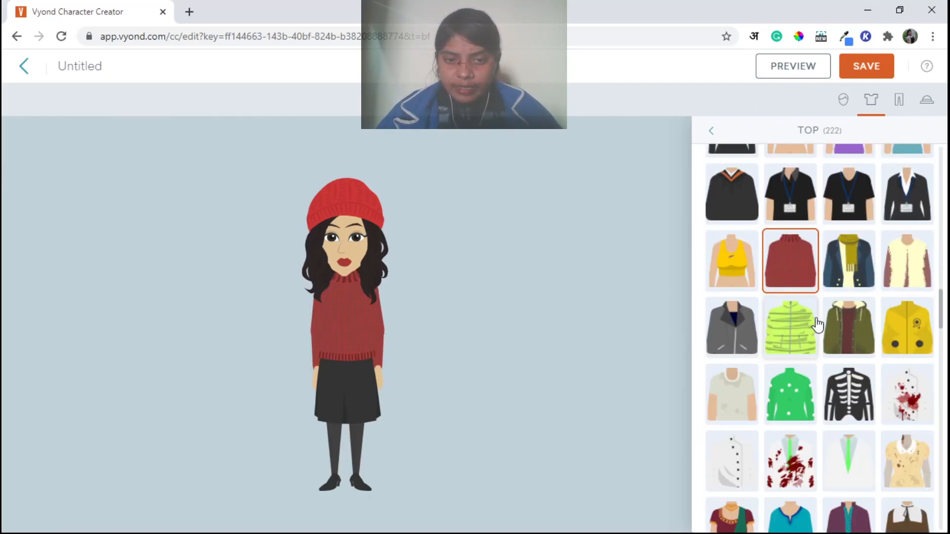
scroll(818, 318, down, 3)
scroll(818, 318, up, 1)
scroll(818, 317, up, 1)
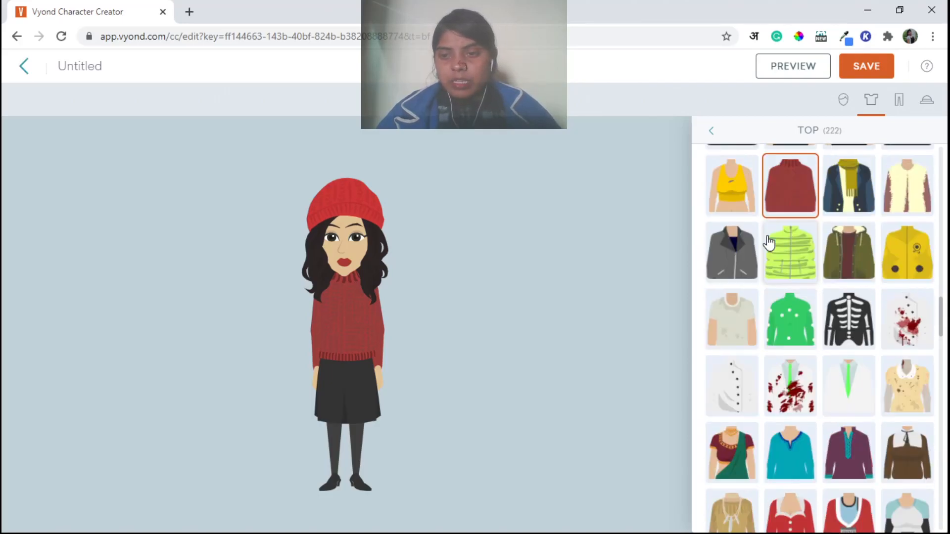
scroll(731, 442, down, 1)
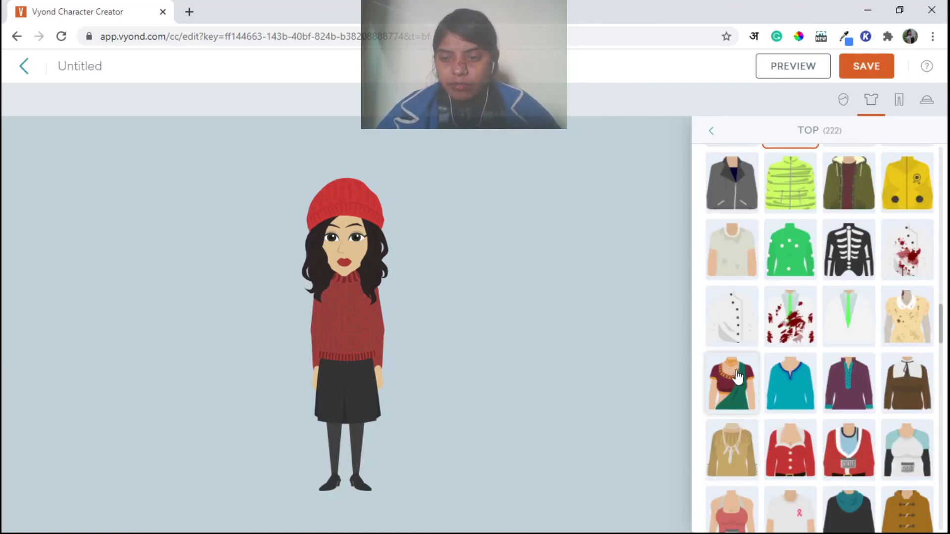
click(728, 392)
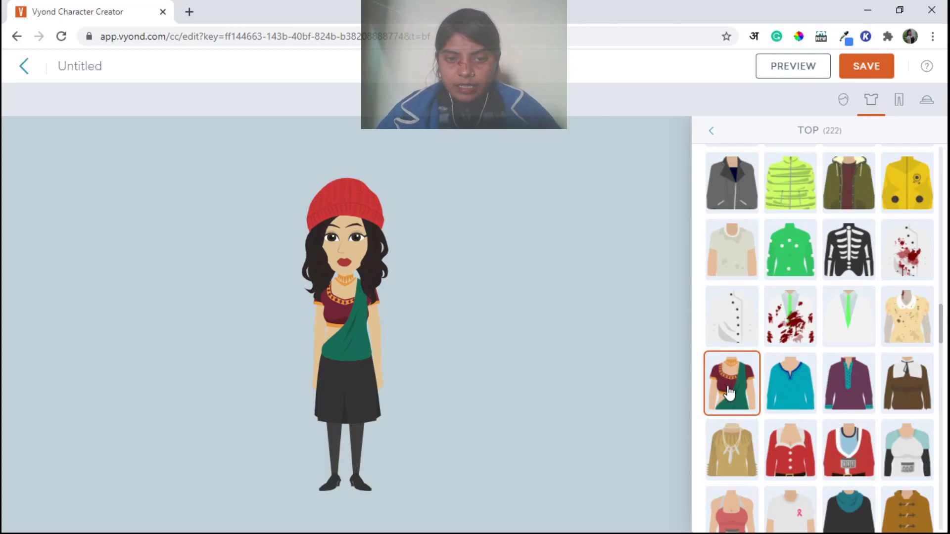
Step: Try the blue tunic, the purple tunic with teal trim and the black flame-print T-shirt on the character
scroll(731, 393, down, 1)
click(801, 324)
scroll(804, 324, down, 1)
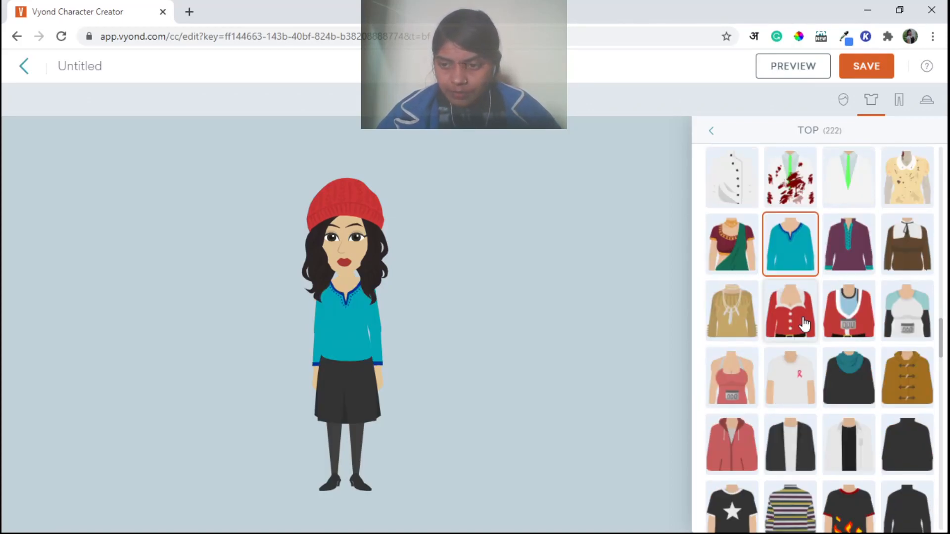
click(849, 248)
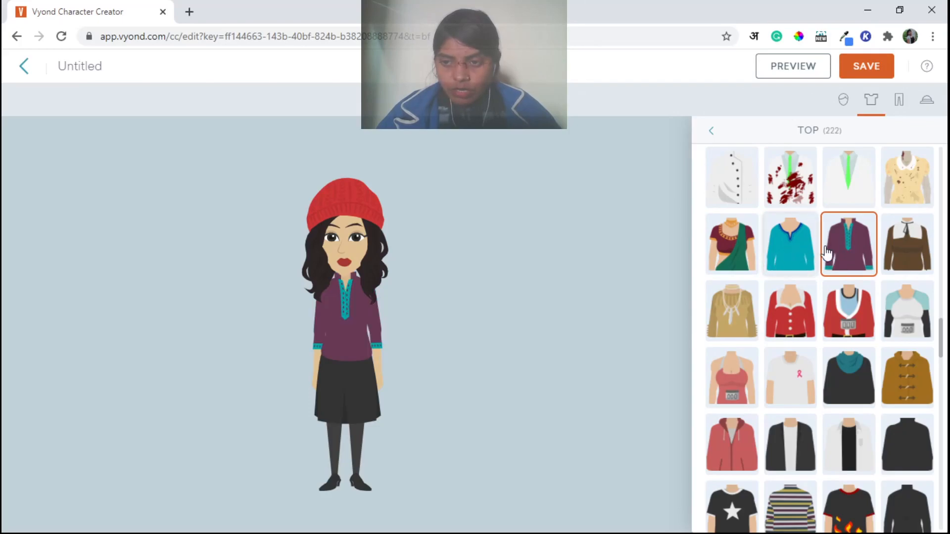
scroll(802, 334, down, 1)
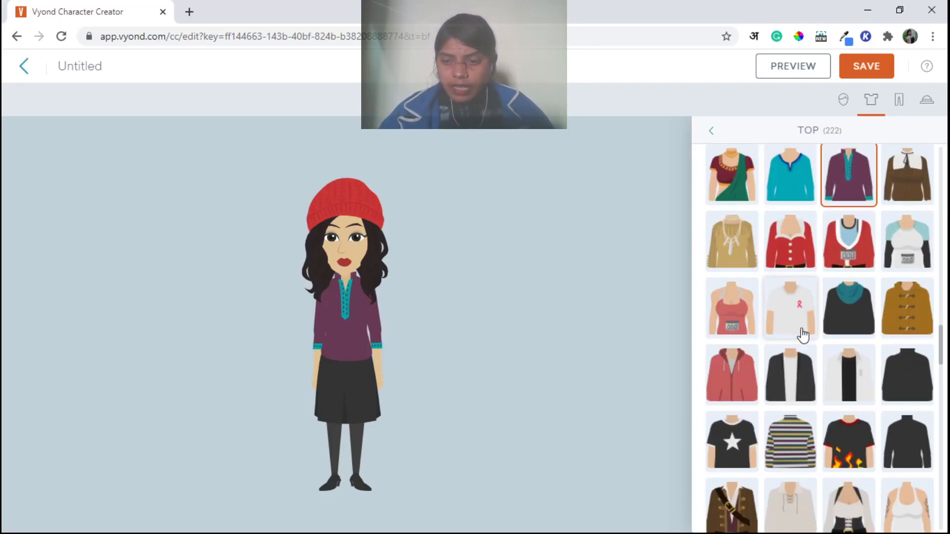
scroll(801, 334, down, 1)
click(848, 377)
scroll(847, 377, down, 2)
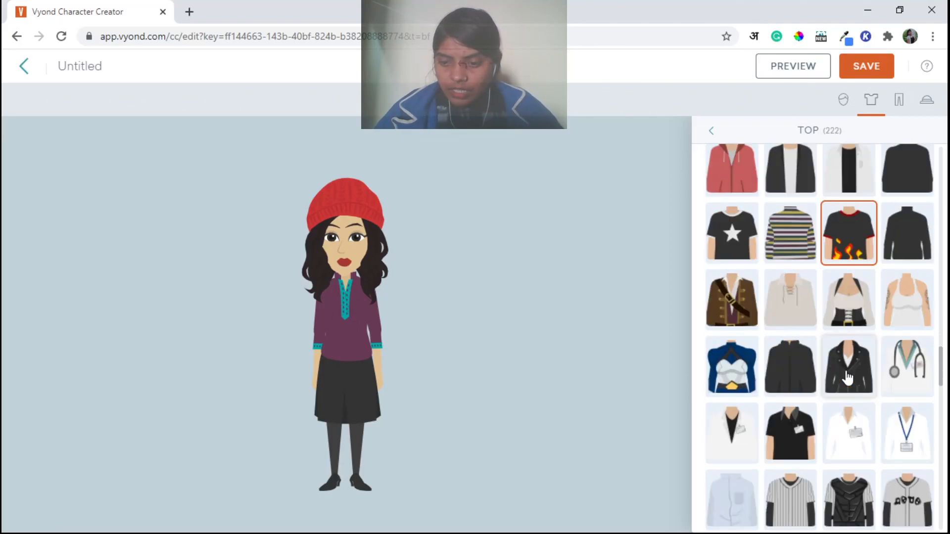
Step: Try the black blazer with a white collar and name badge on the character
scroll(847, 377, down, 6)
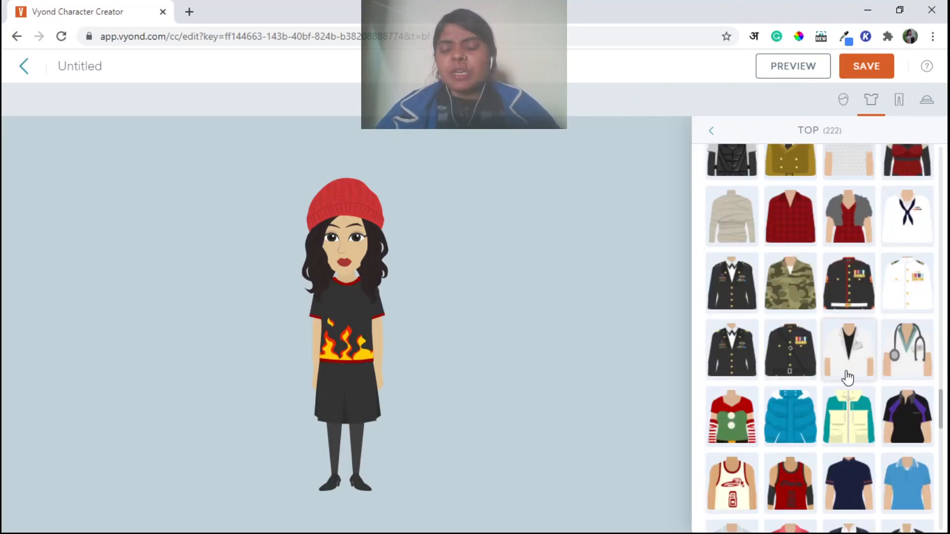
scroll(848, 377, down, 2)
scroll(816, 333, down, 1)
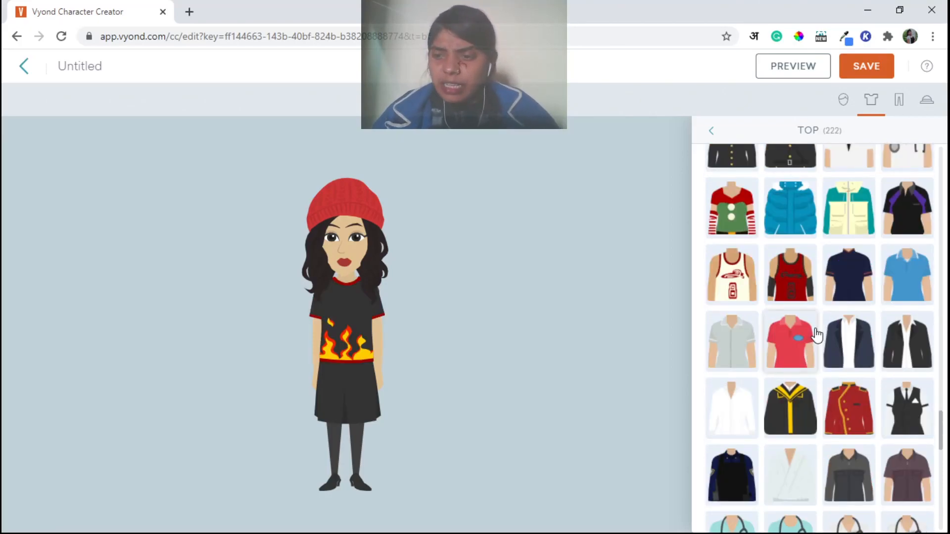
scroll(854, 366, down, 2)
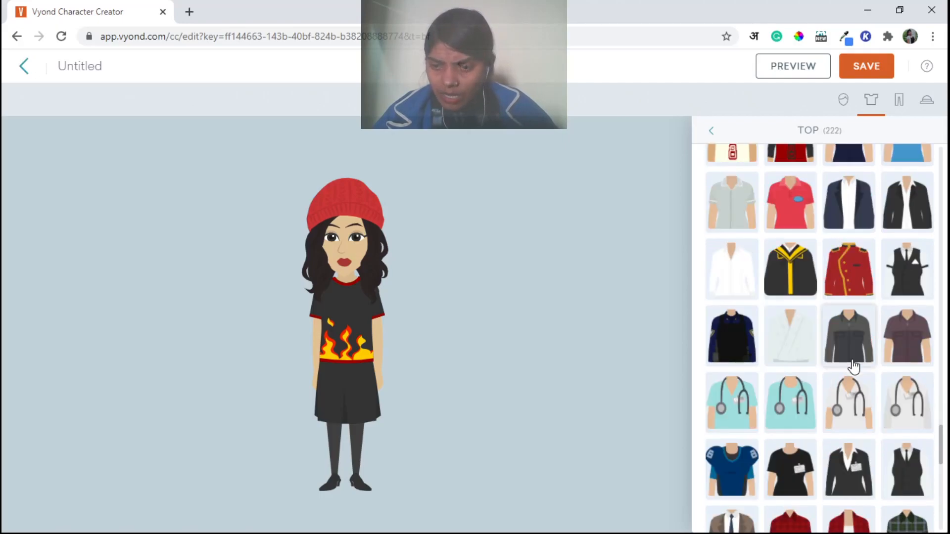
scroll(787, 432, down, 1)
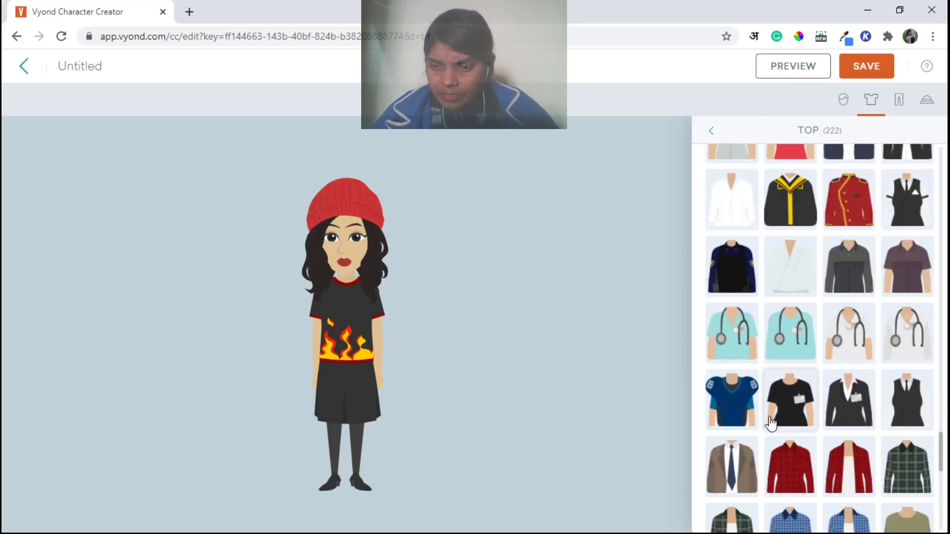
scroll(787, 430, down, 1)
click(853, 345)
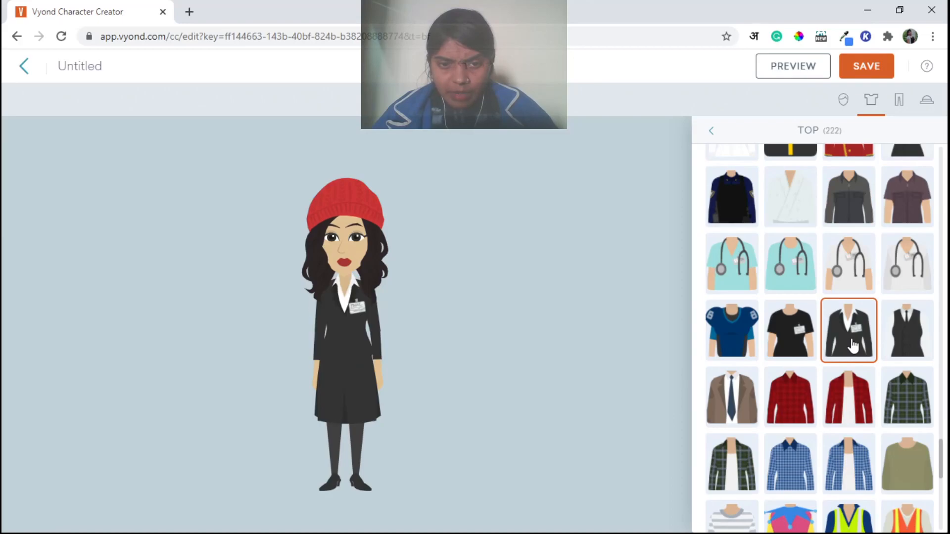
Step: Try the navy short-sleeved work shirt with the red collar on the character
scroll(854, 346, down, 1)
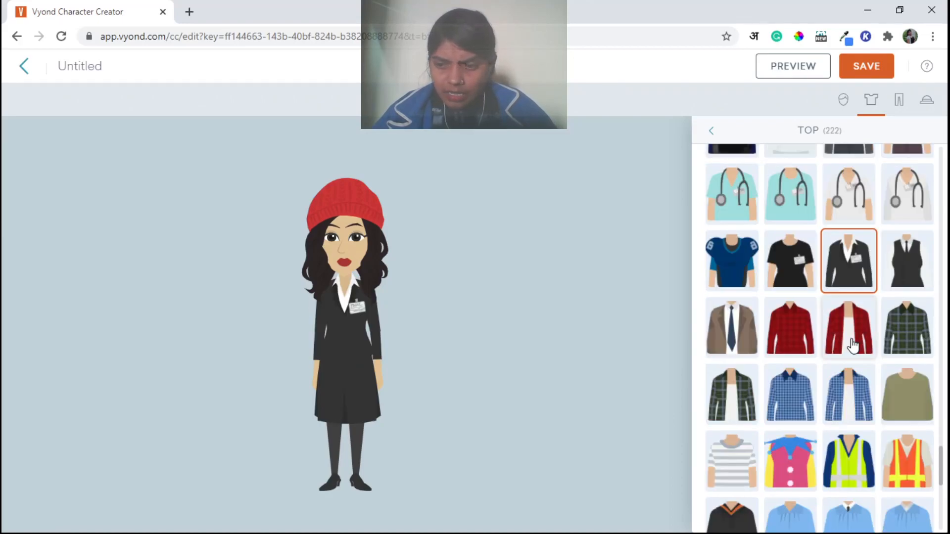
scroll(854, 346, down, 1)
scroll(853, 345, down, 1)
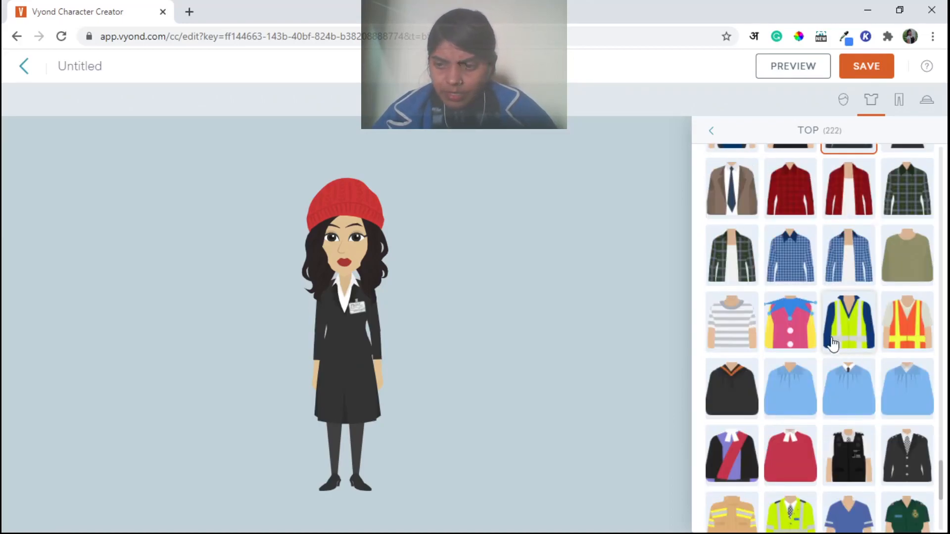
scroll(755, 393, down, 3)
scroll(755, 393, down, 1)
click(740, 328)
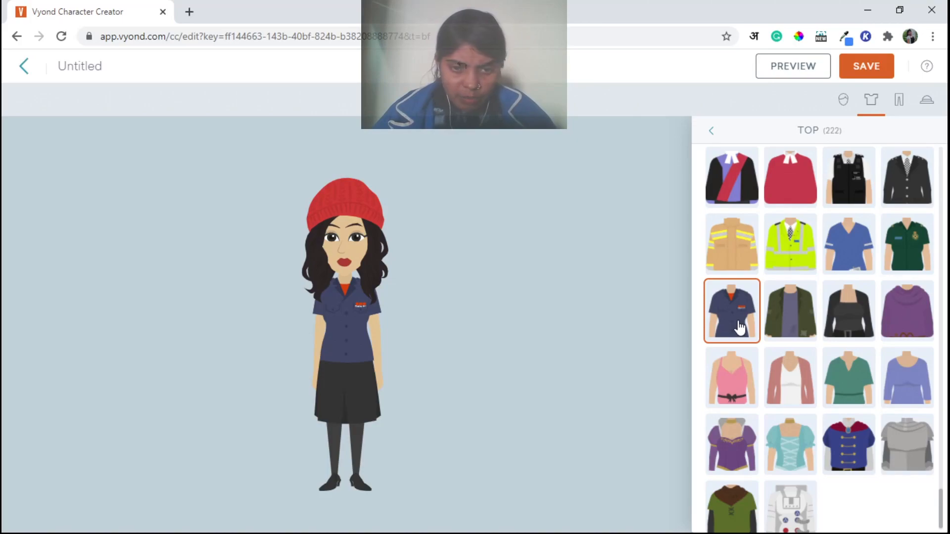
Step: Try the purple puff-sleeved bodice and dress the character in the light blue laced top
scroll(739, 328, down, 1)
click(733, 419)
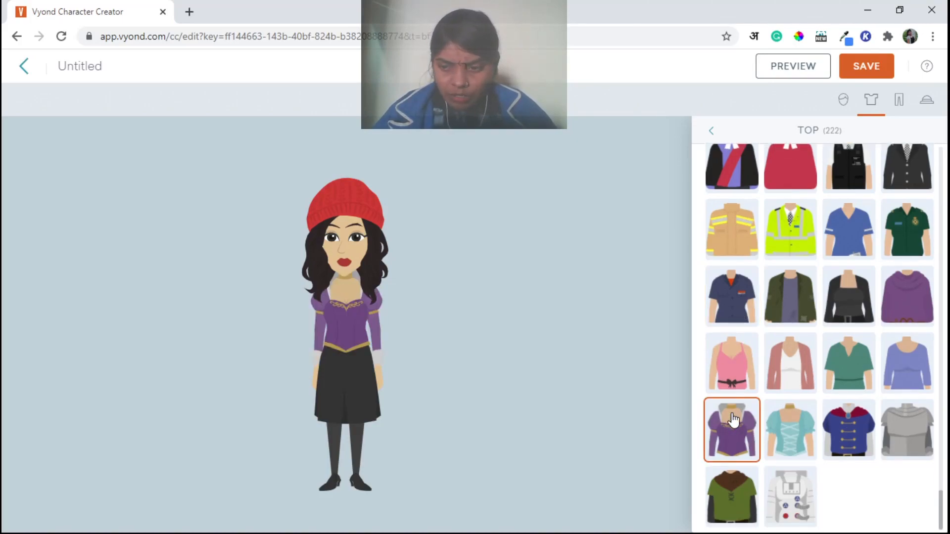
click(809, 435)
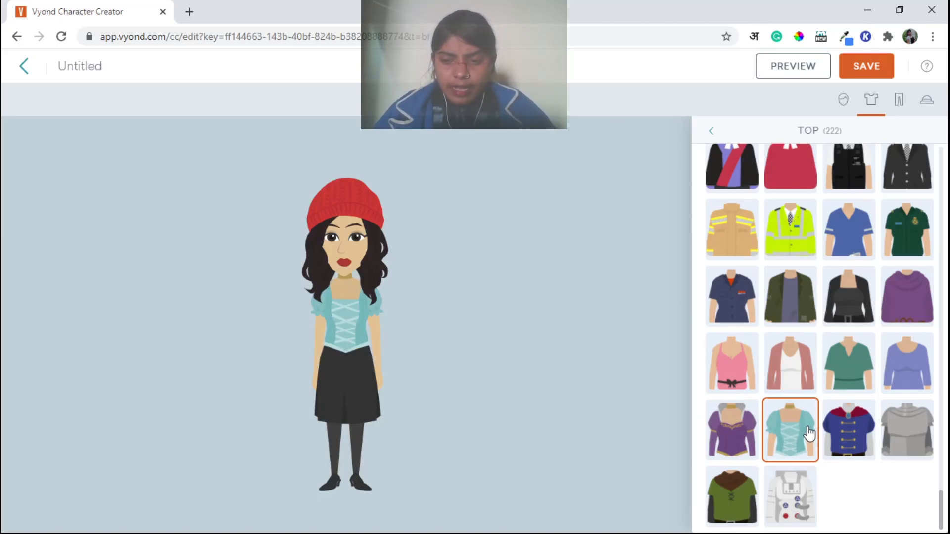
scroll(811, 428, up, 10)
scroll(812, 421, up, 11)
scroll(811, 420, down, 14)
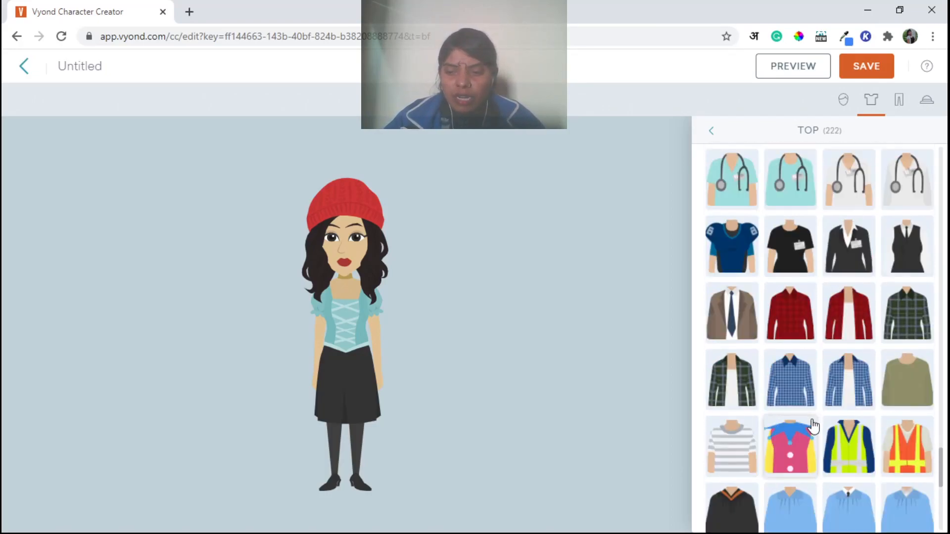
scroll(813, 427, down, 10)
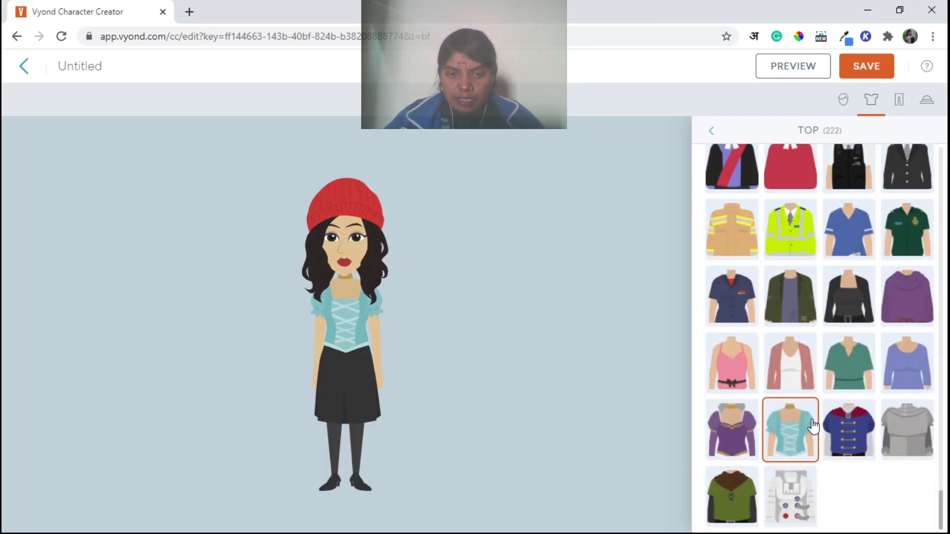
Step: Try red BD2B22 and magenta BD22AA as the laced top's main colour, and set it to dark purple 46053E
click(711, 132)
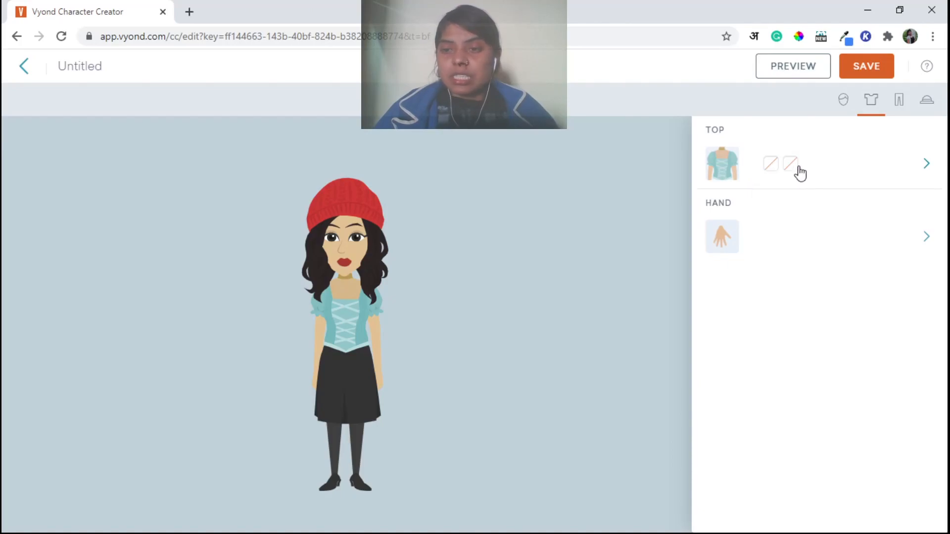
click(766, 166)
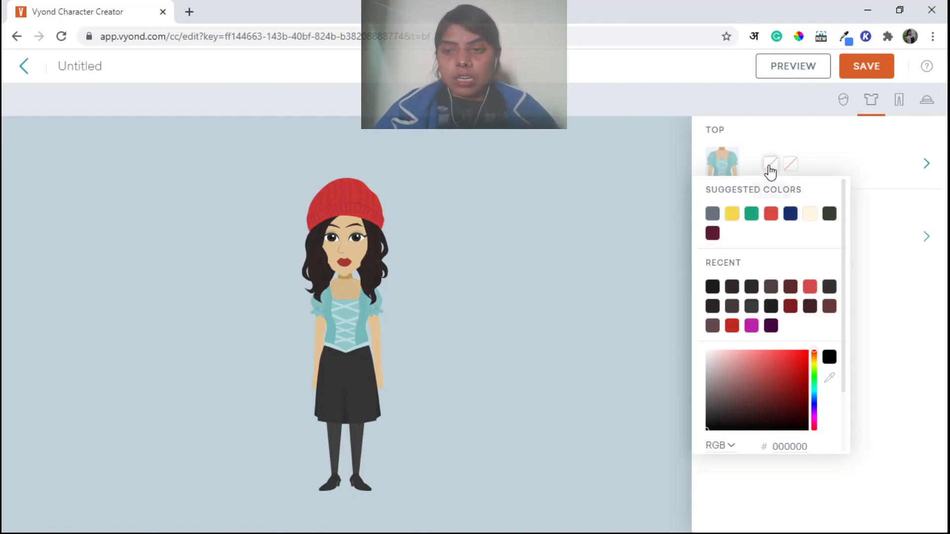
click(732, 326)
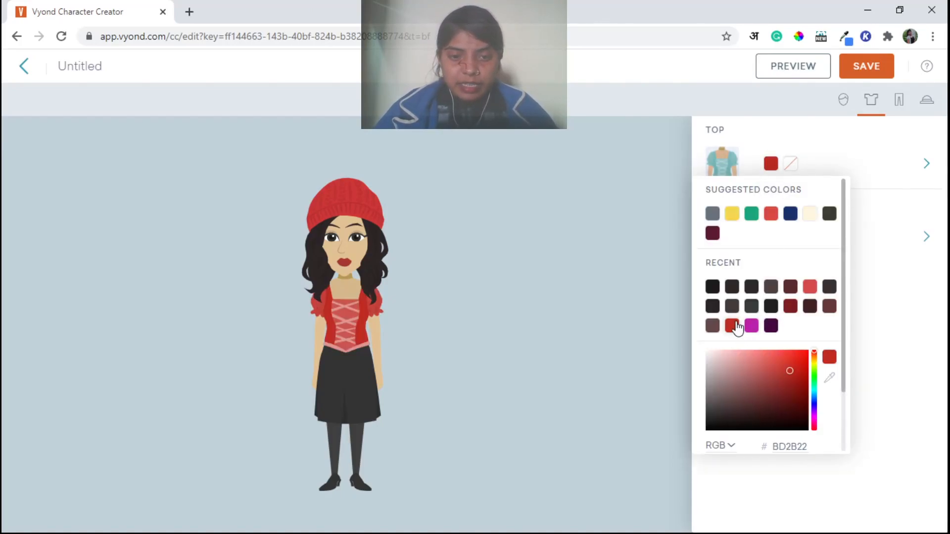
click(752, 328)
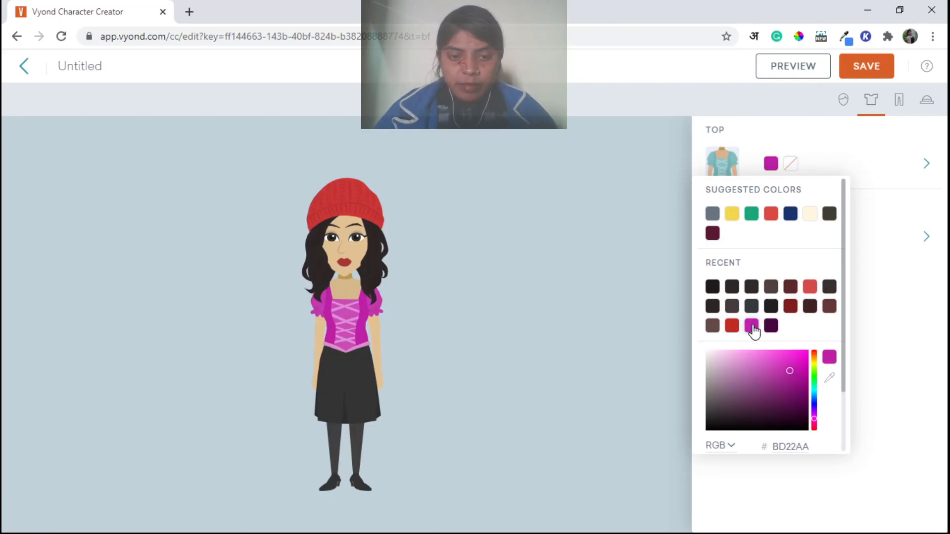
click(770, 329)
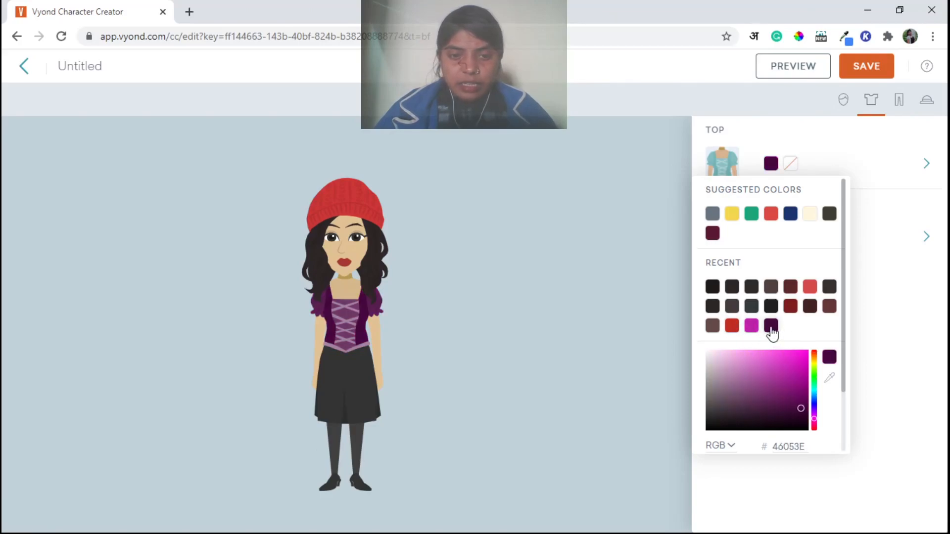
click(792, 165)
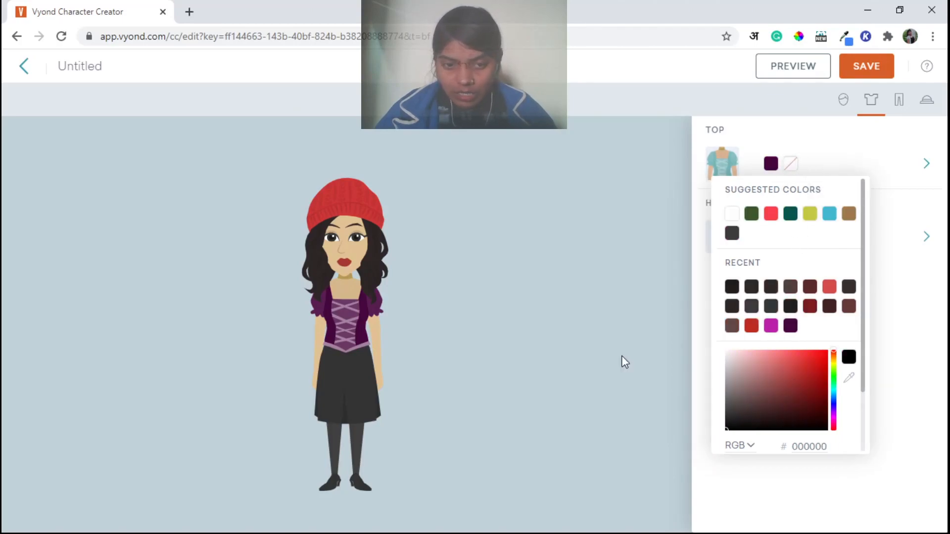
click(732, 357)
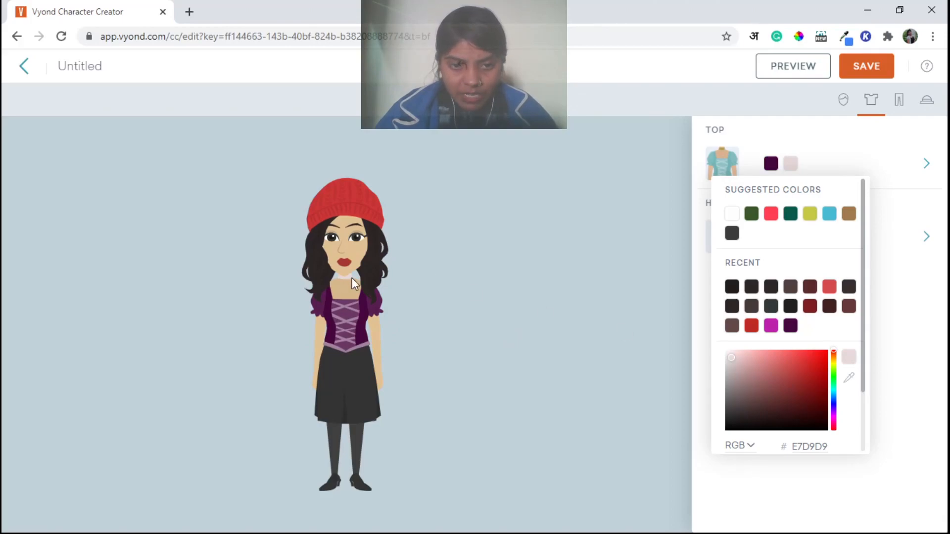
click(465, 74)
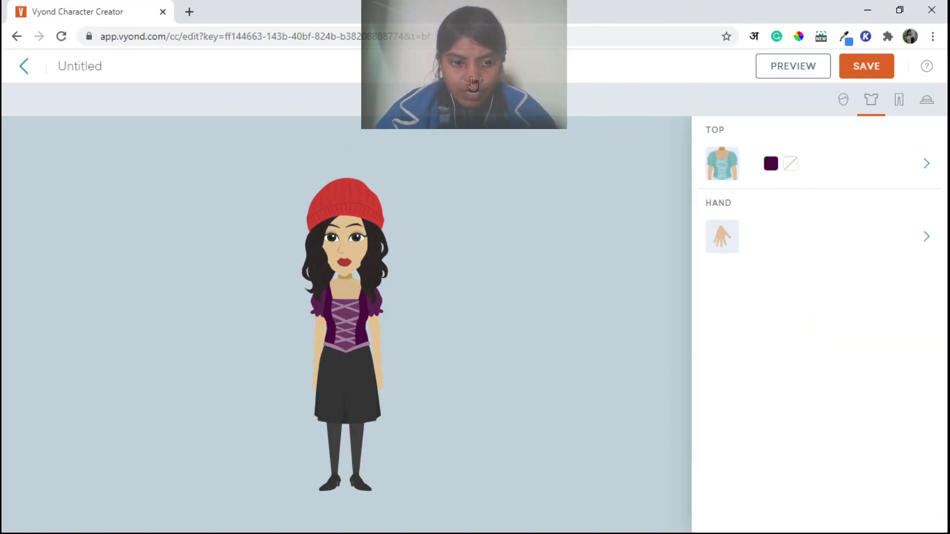
Step: Try dark grey 322D2D on the top's choker, and match it to the bodice's dark purple 46053E with the Eyedropper
click(790, 164)
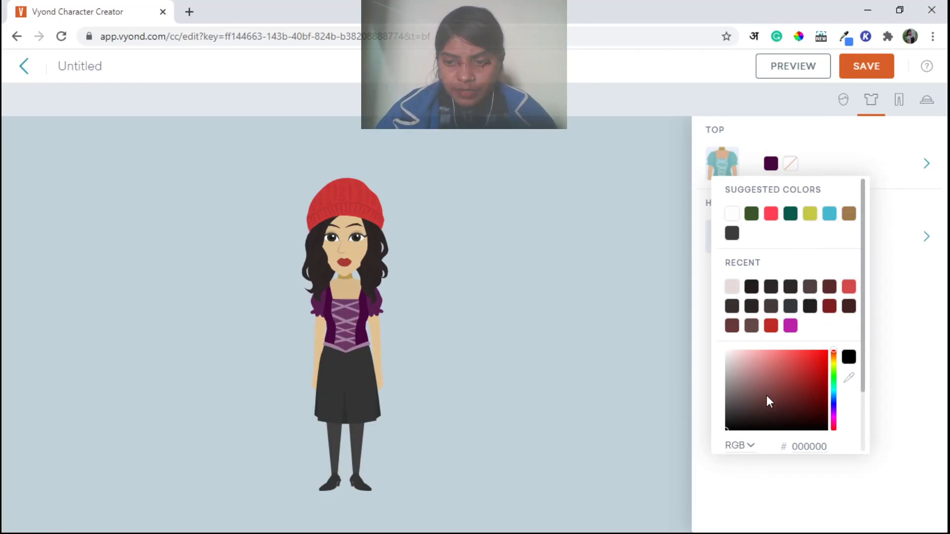
click(737, 415)
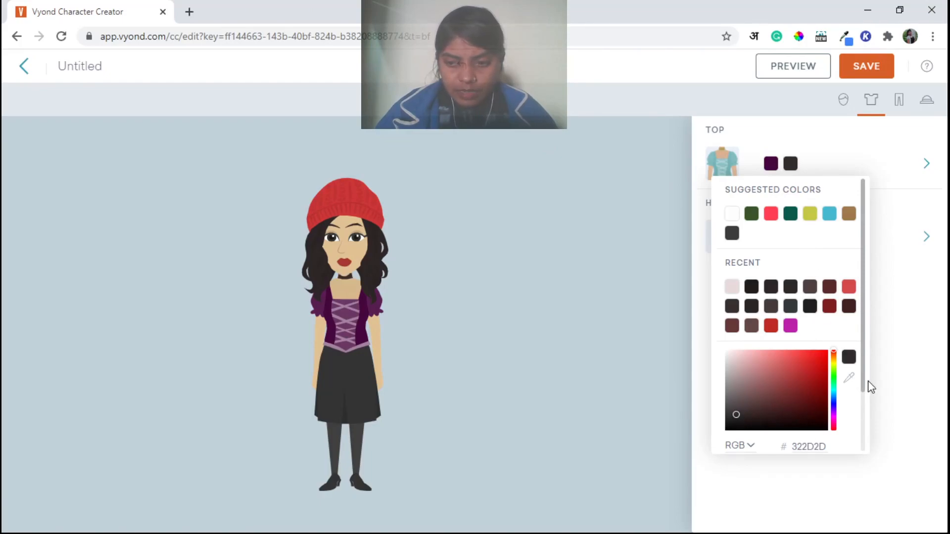
click(849, 379)
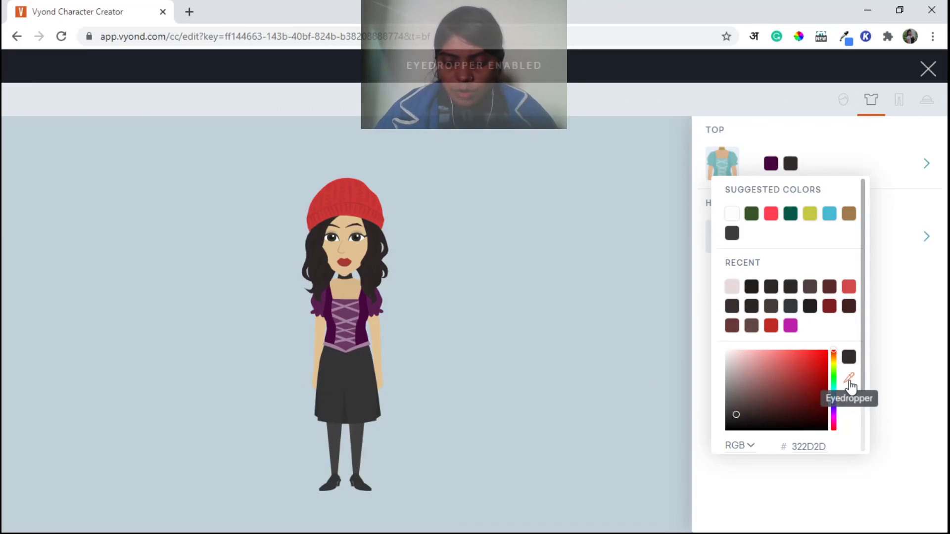
click(363, 335)
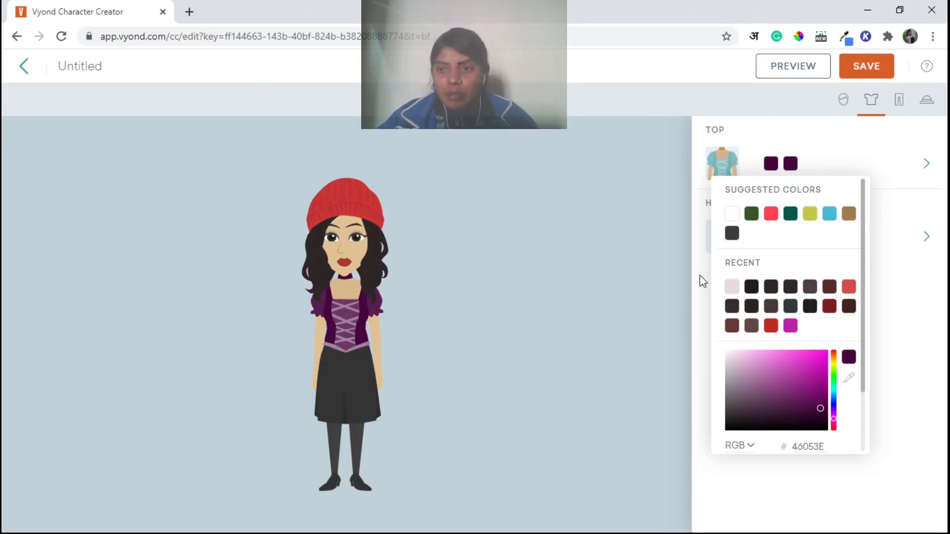
Step: Compare the colour codes of the top's main colour and its choker, and close the colour picker
click(770, 164)
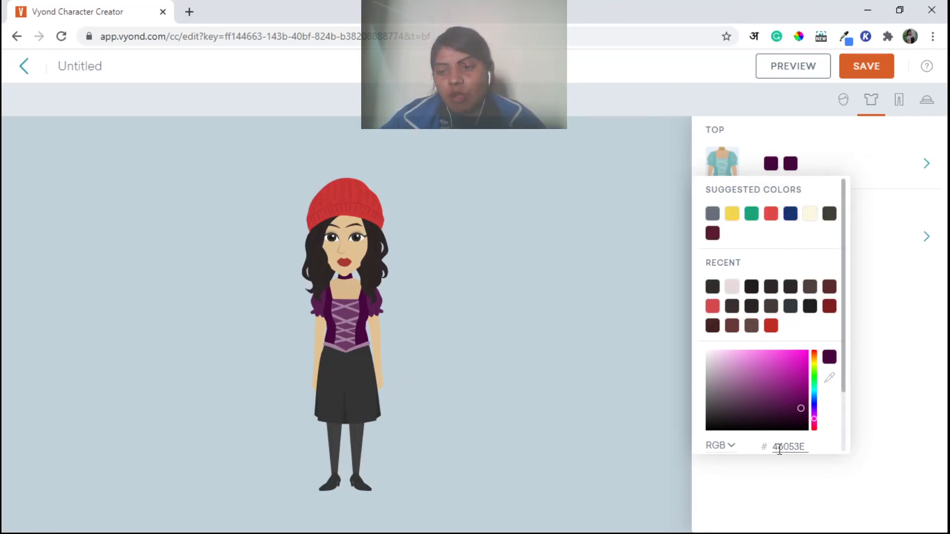
click(789, 166)
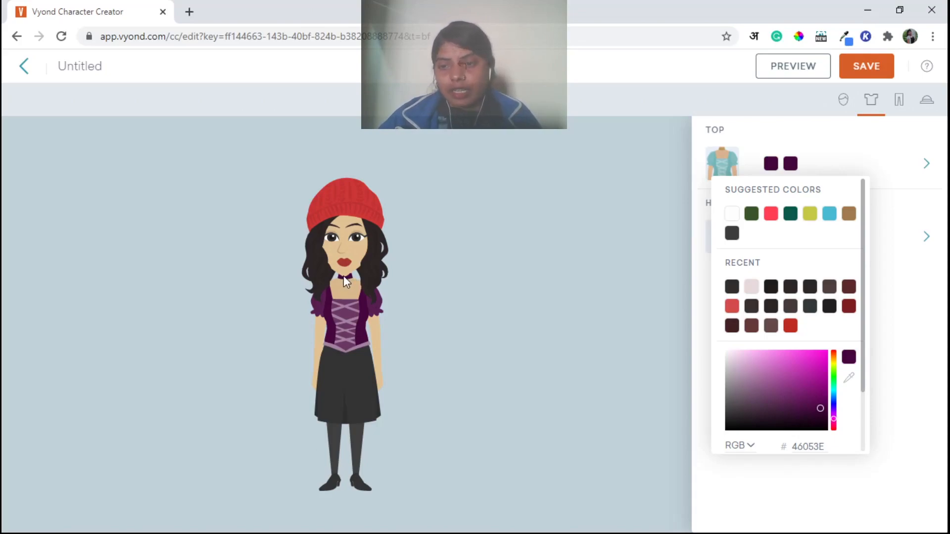
click(871, 101)
click(871, 104)
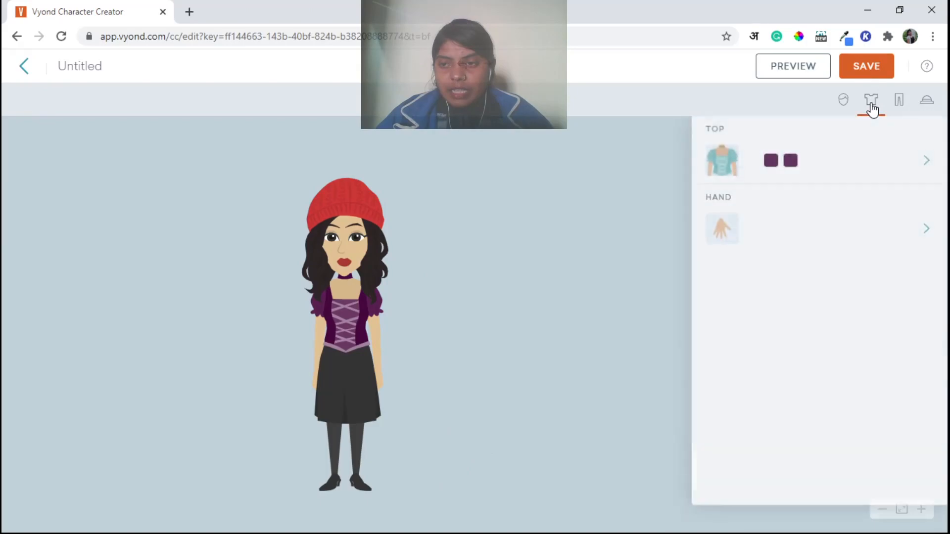
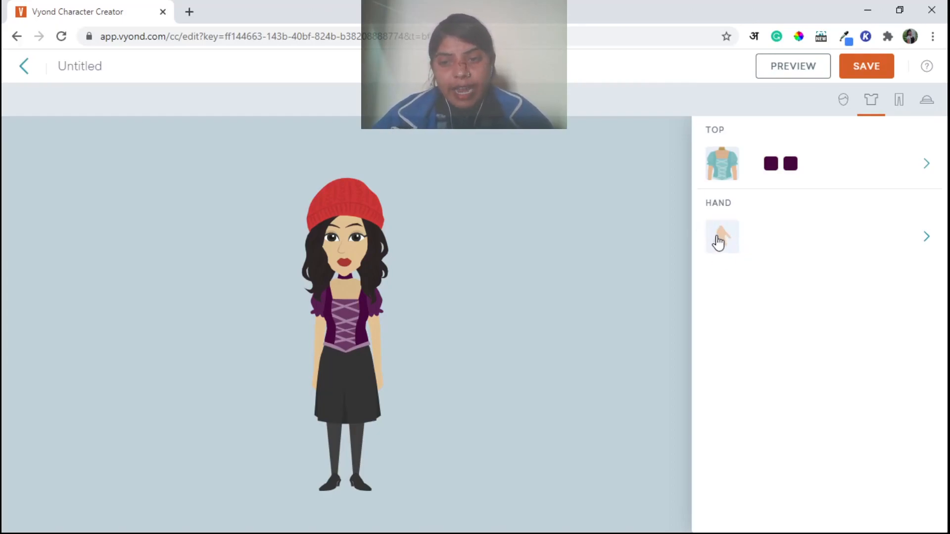
Step: Try the white gloves with red trim and the plain white gloves, and dress the character's hands in the plain black gloves
click(721, 243)
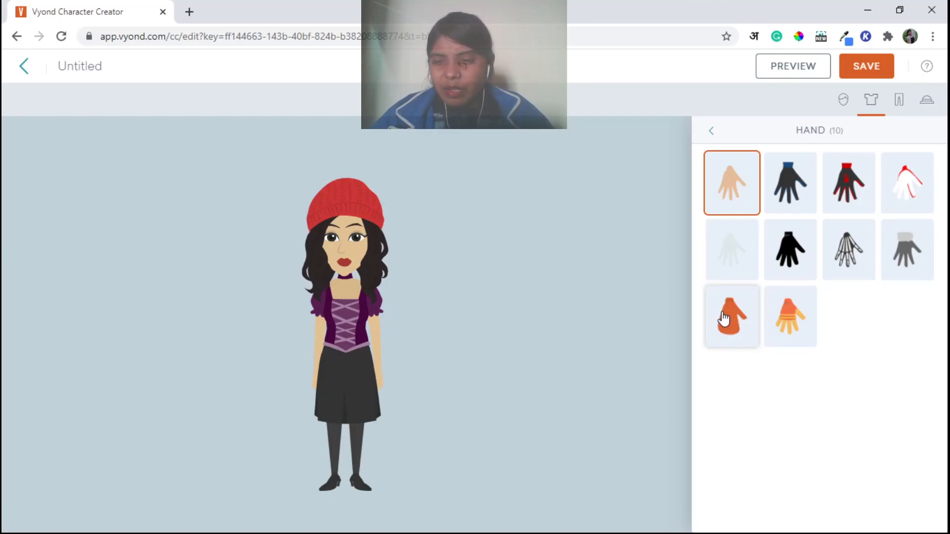
click(789, 268)
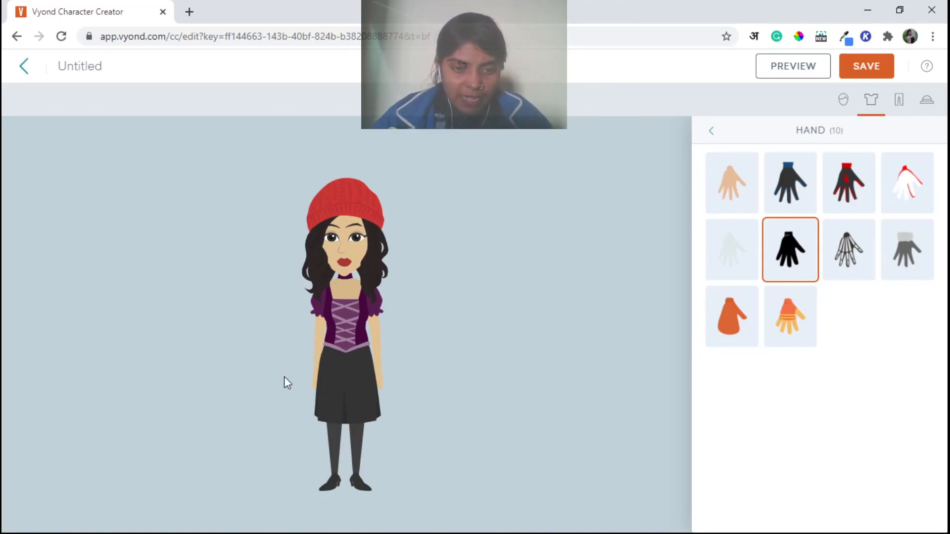
click(793, 261)
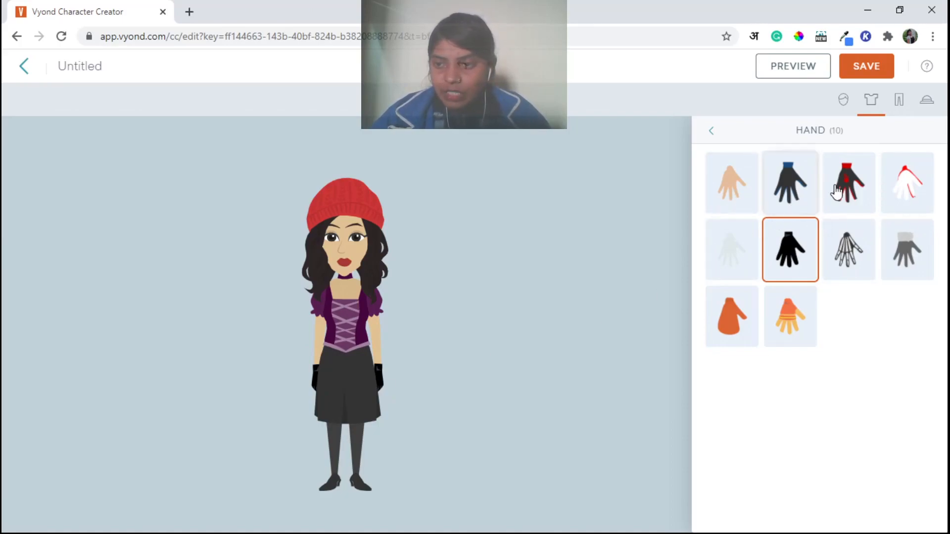
click(905, 190)
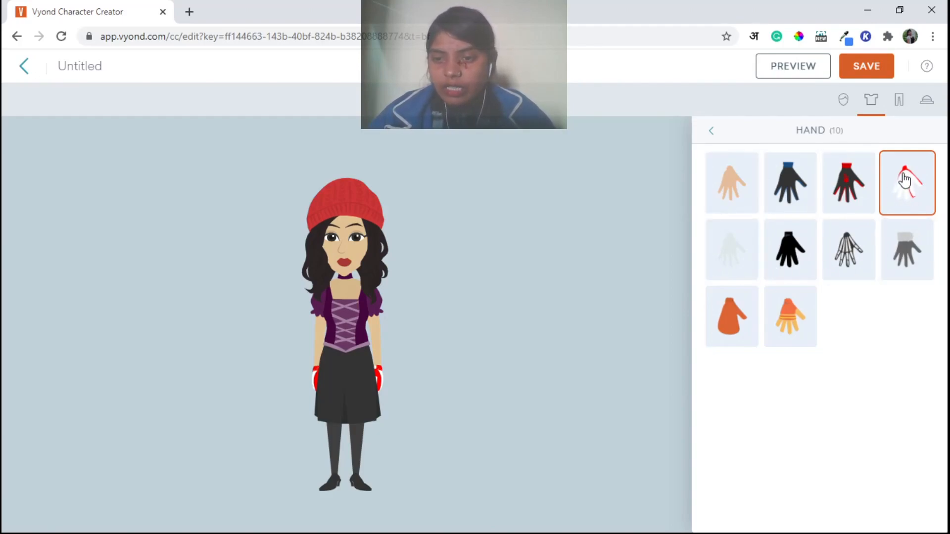
click(726, 259)
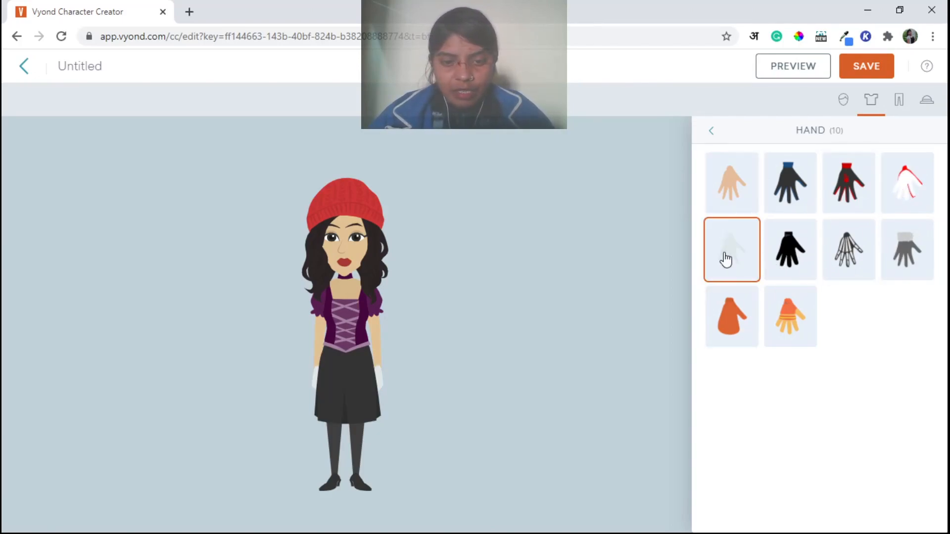
click(778, 251)
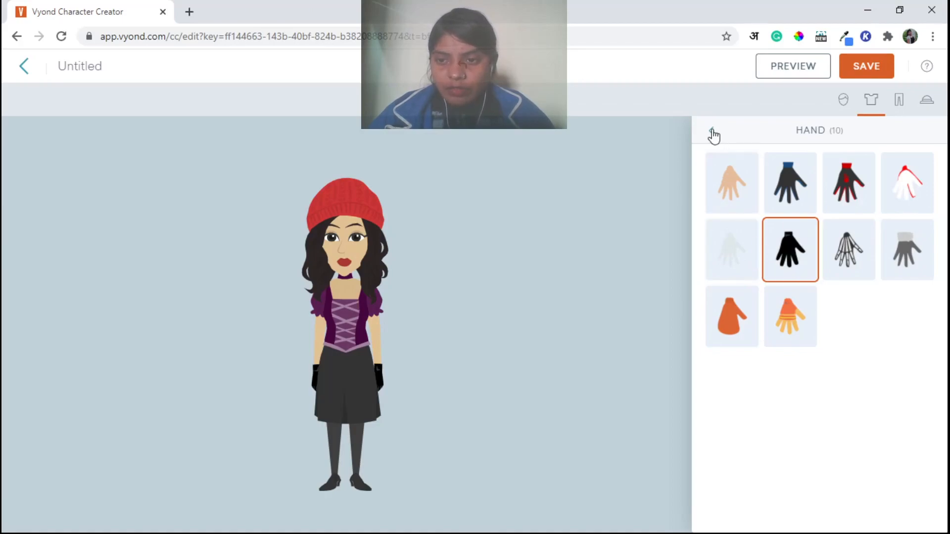
Step: Recolour the gloves to purple 591E52 by sampling the top's puffed sleeve with the Eyedropper
click(713, 134)
click(772, 240)
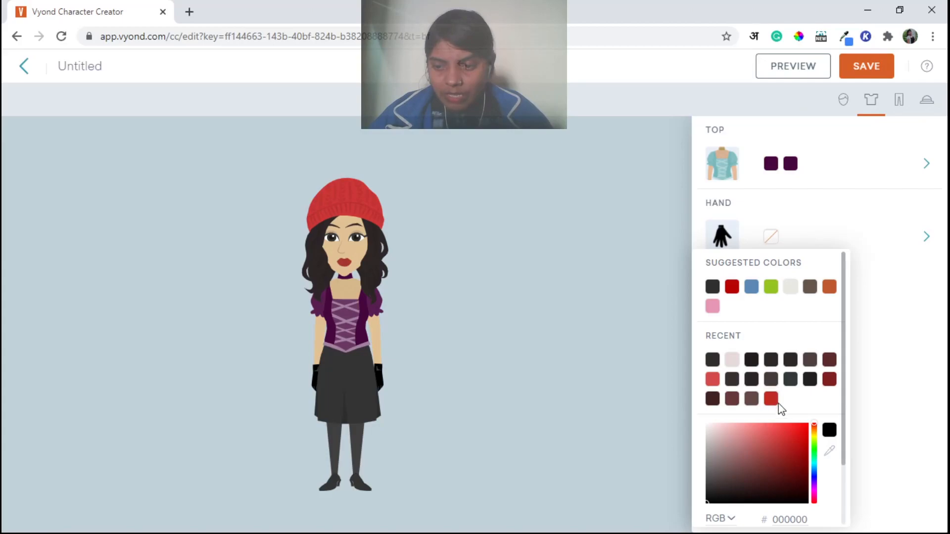
click(814, 485)
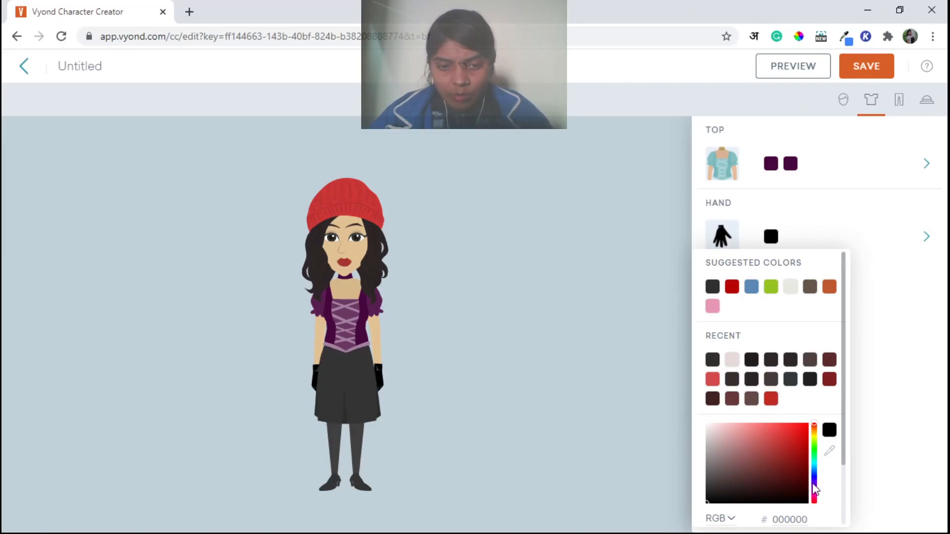
click(829, 450)
click(380, 305)
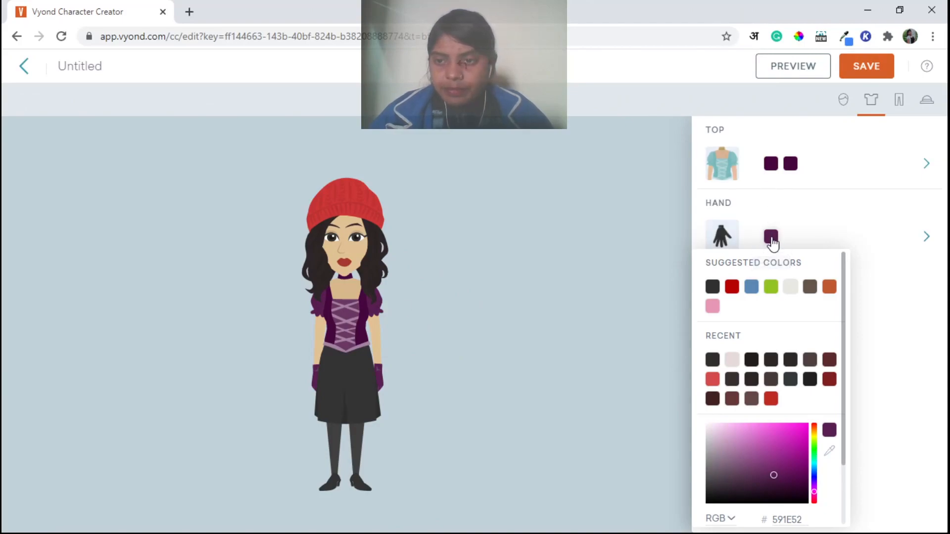
click(694, 227)
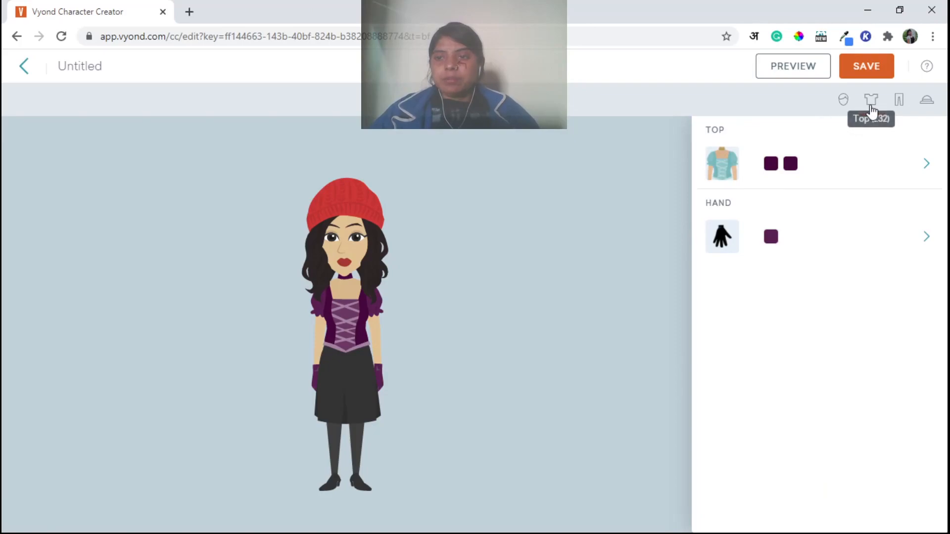
Step: Look through the available bottoms and tops for clothing that suits the character
click(896, 105)
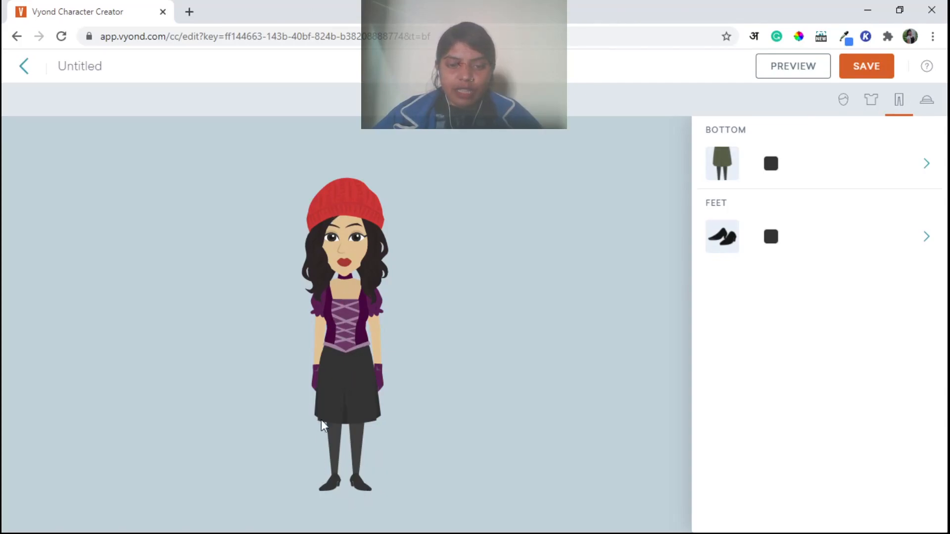
click(730, 166)
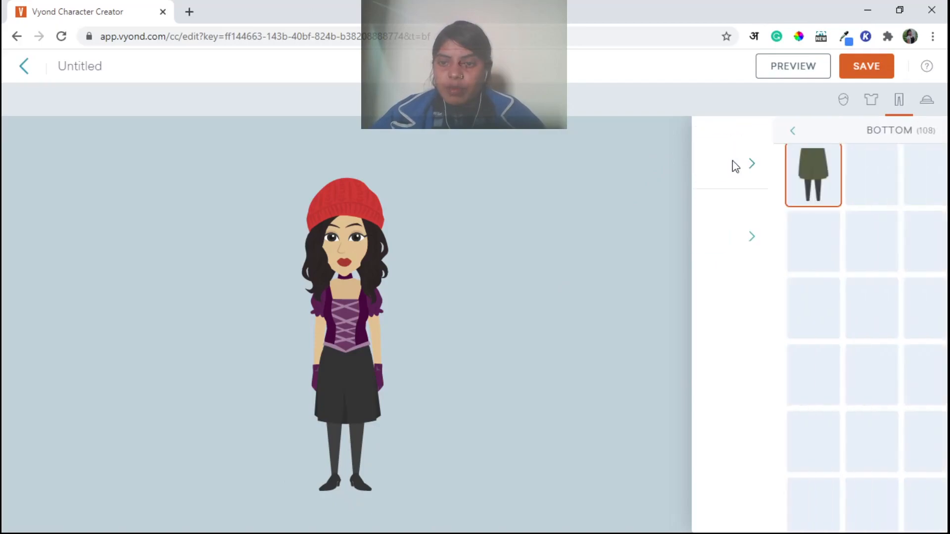
drag(942, 307, 942, 177)
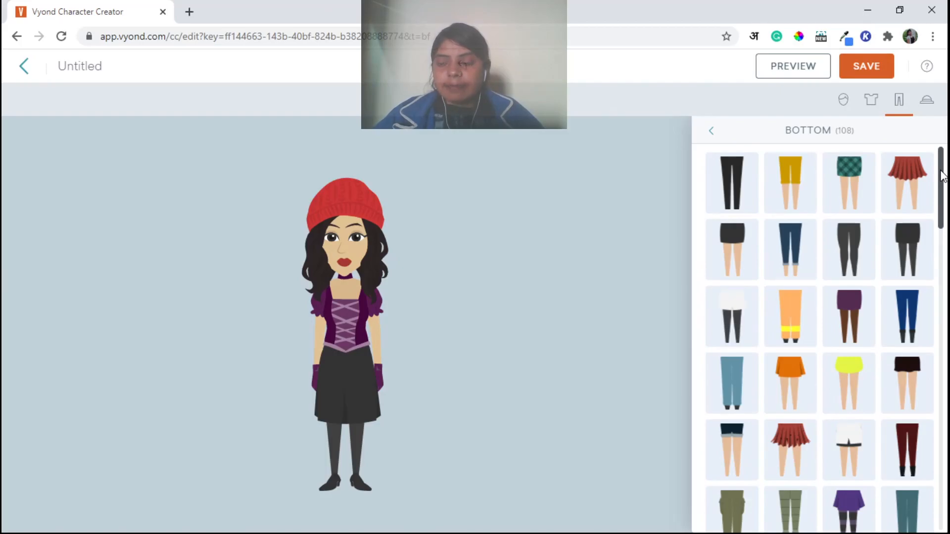
click(871, 99)
click(715, 169)
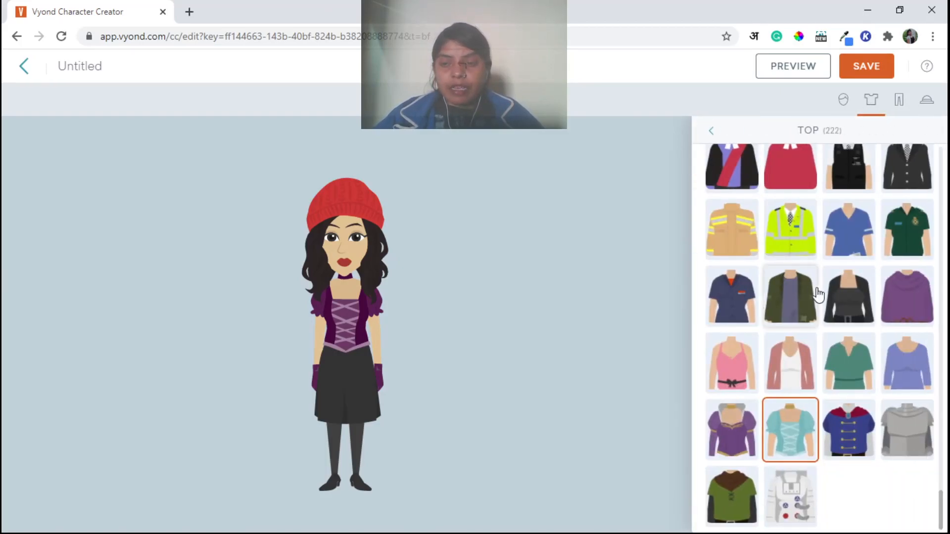
scroll(822, 289, up, 5)
scroll(821, 291, up, 15)
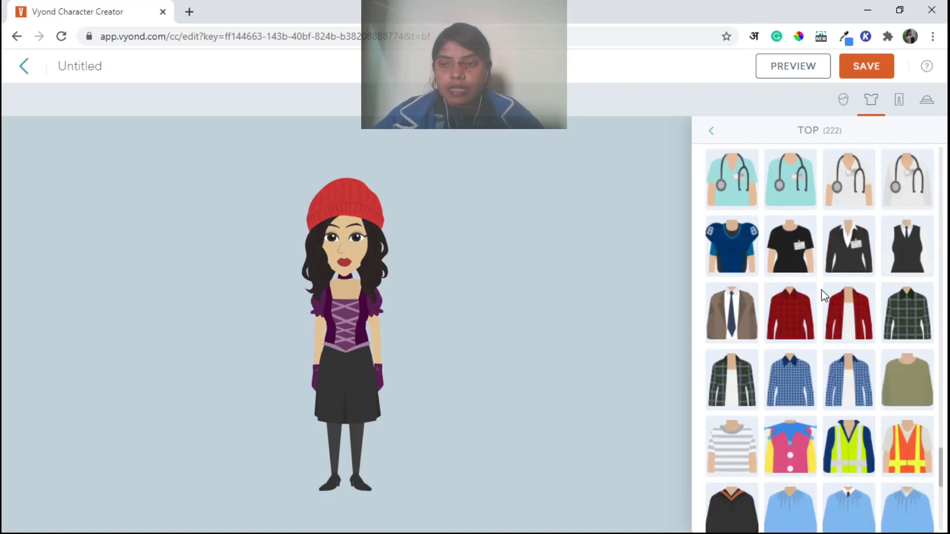
scroll(823, 294, up, 15)
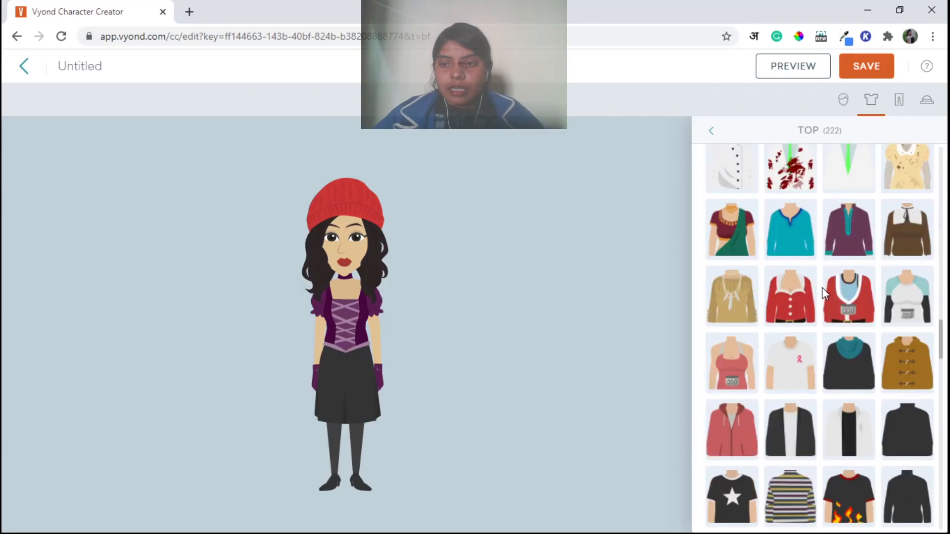
scroll(823, 293, up, 15)
scroll(823, 292, up, 5)
scroll(823, 289, down, 4)
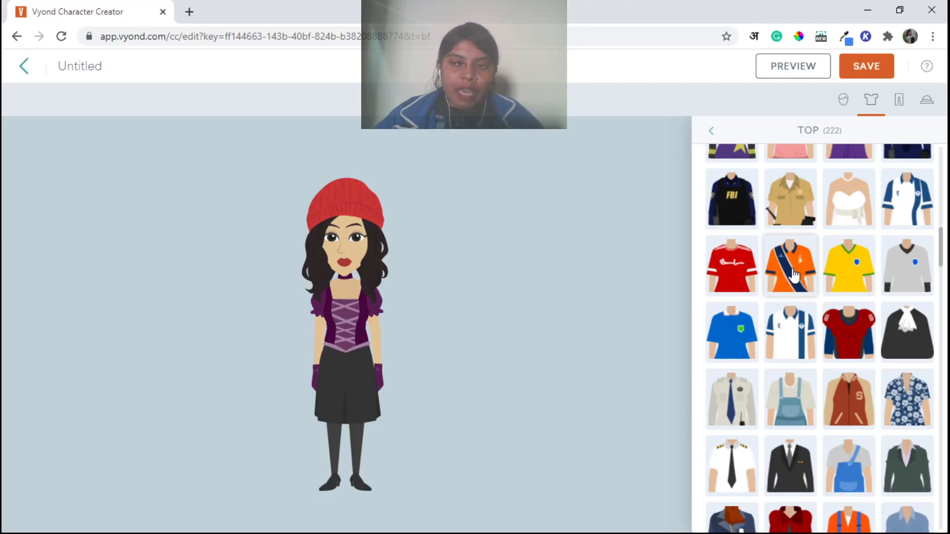
Step: Try the red and green patterned long skirt, and dress the character in the wide purple ball gown skirt
click(899, 100)
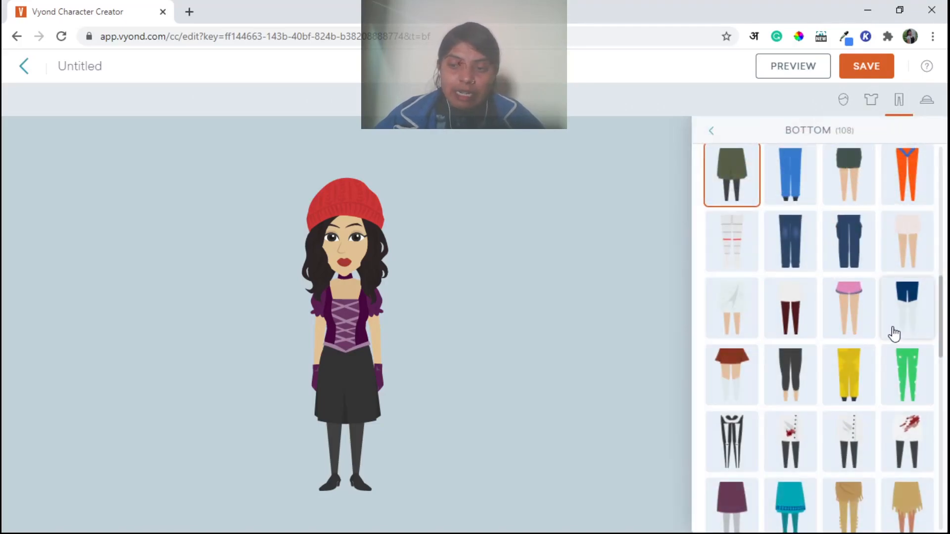
scroll(894, 334, down, 10)
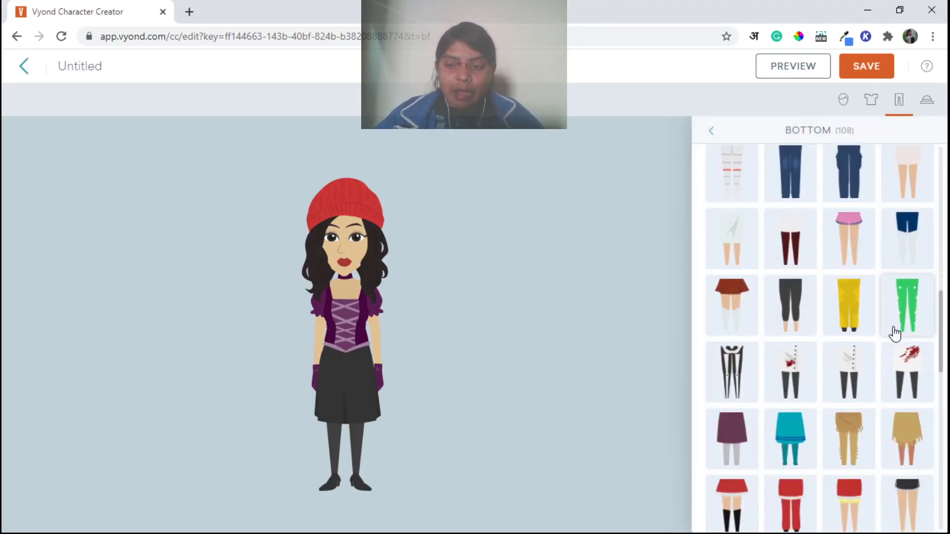
scroll(893, 329, up, 5)
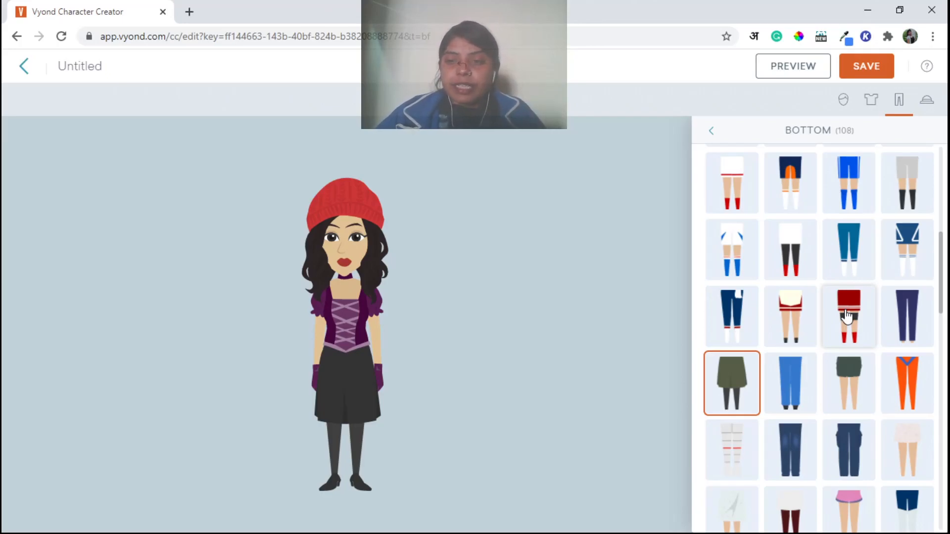
scroll(846, 317, down, 10)
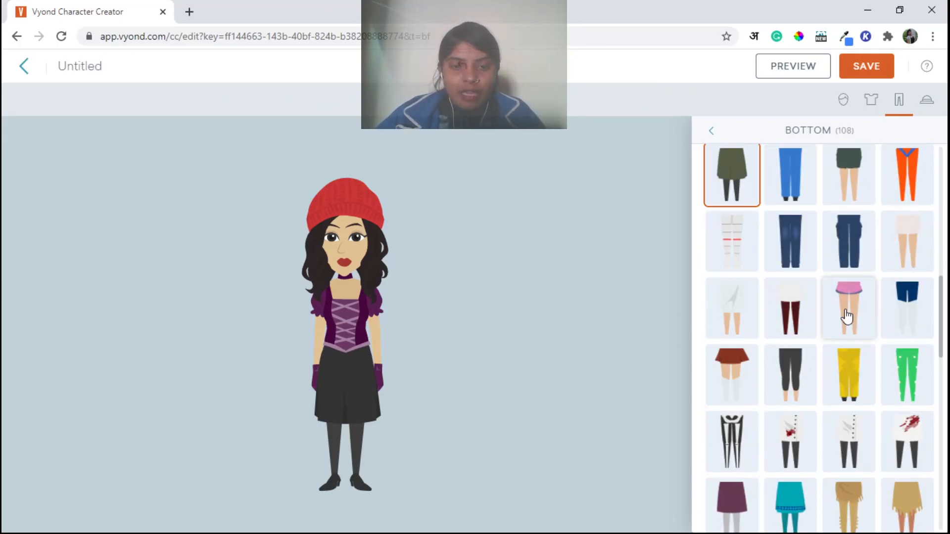
scroll(847, 317, down, 7)
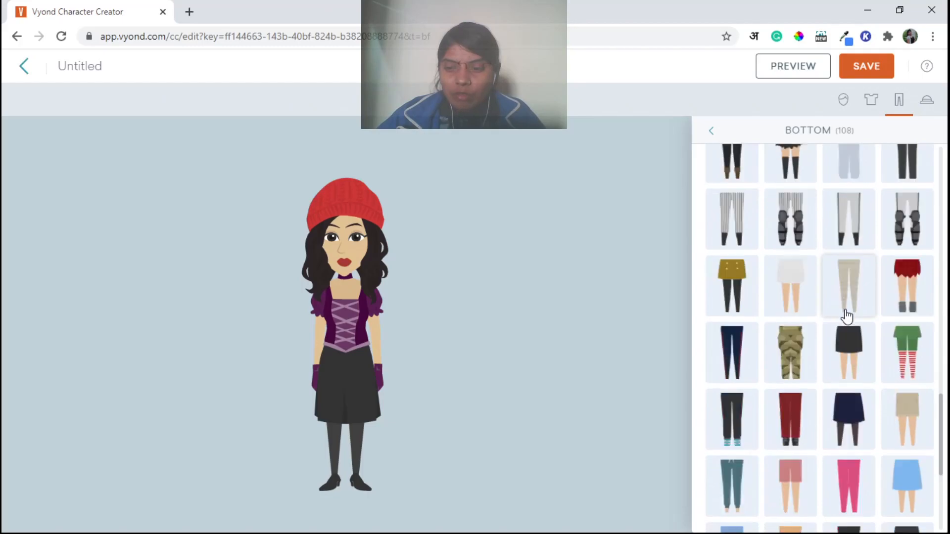
scroll(847, 315, down, 4)
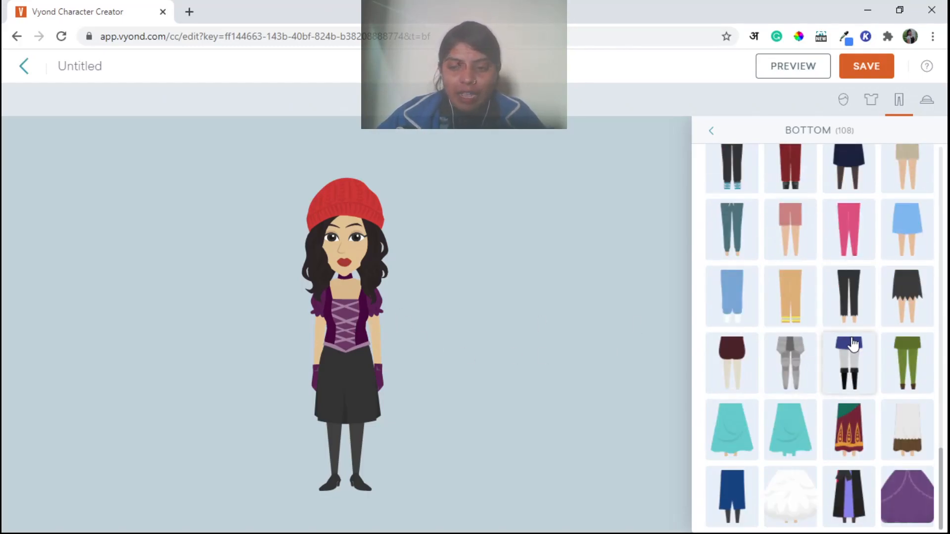
click(914, 494)
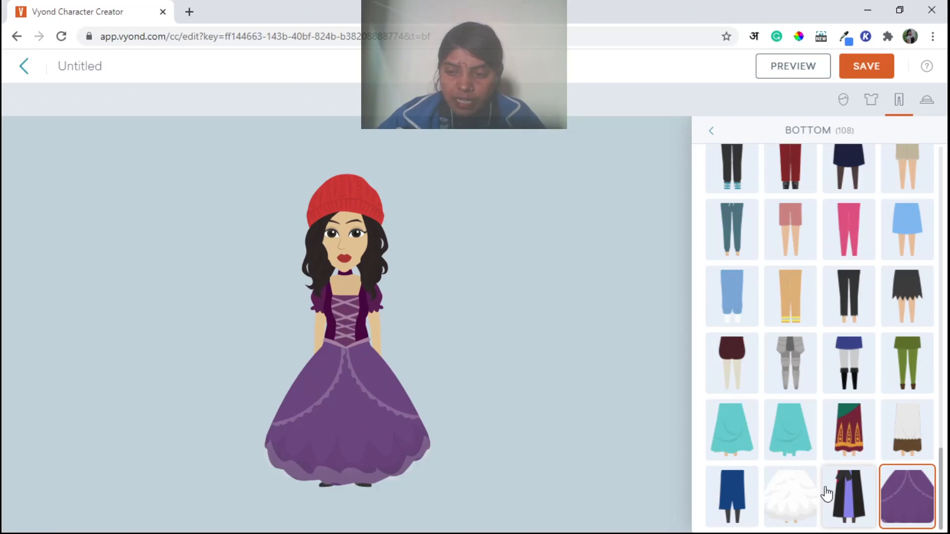
click(845, 440)
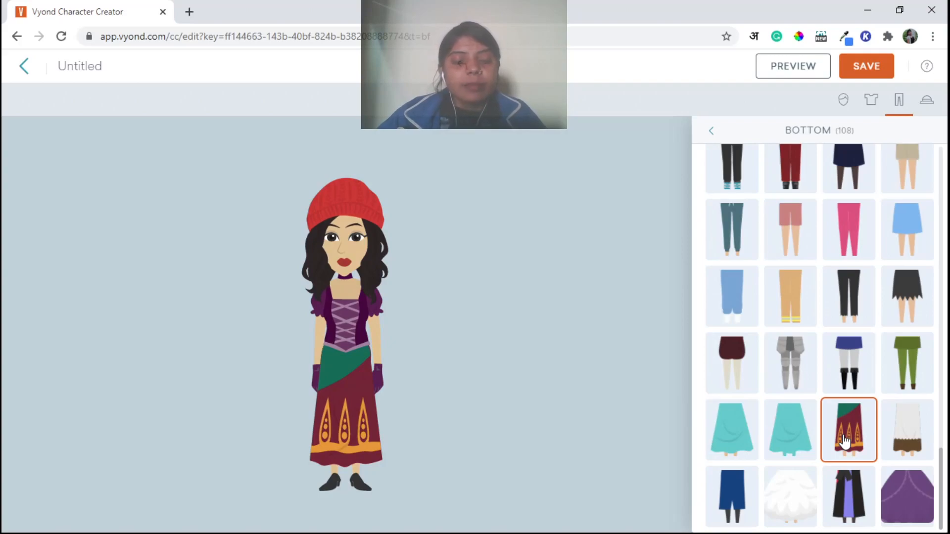
click(905, 492)
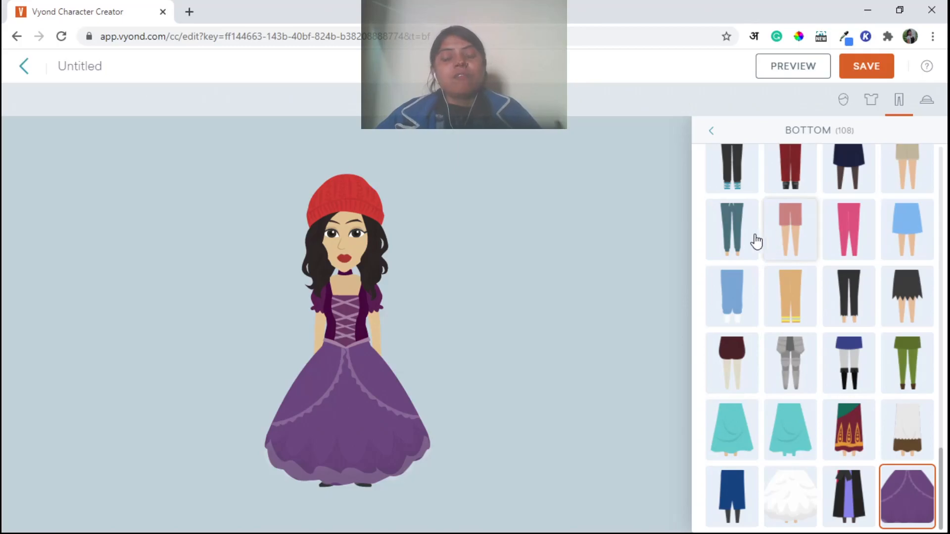
Step: Try the black jacket top with the red sash, and restore the laced top
click(871, 99)
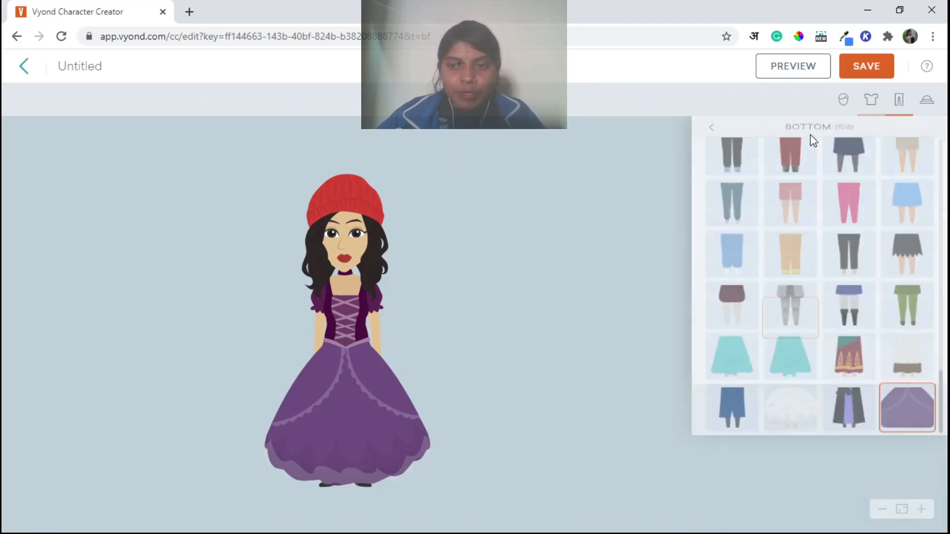
click(718, 166)
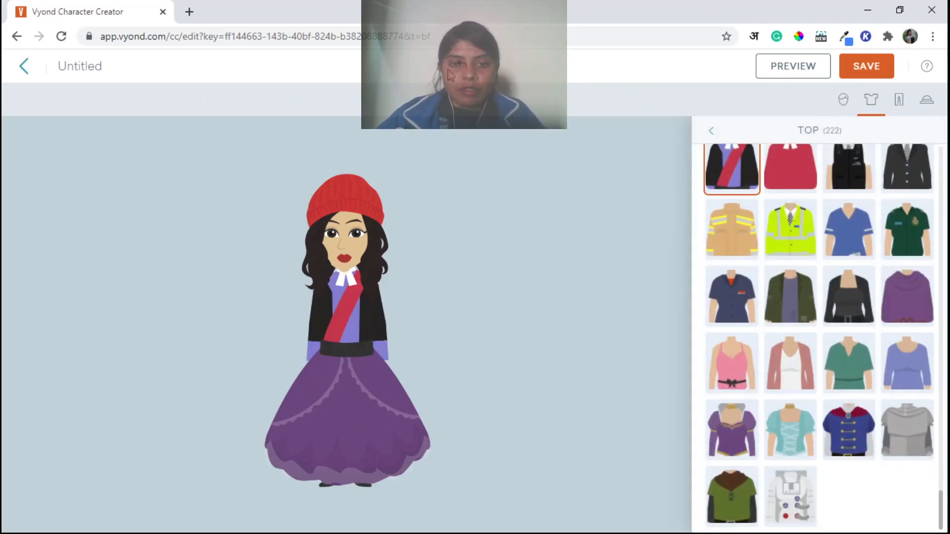
click(465, 72)
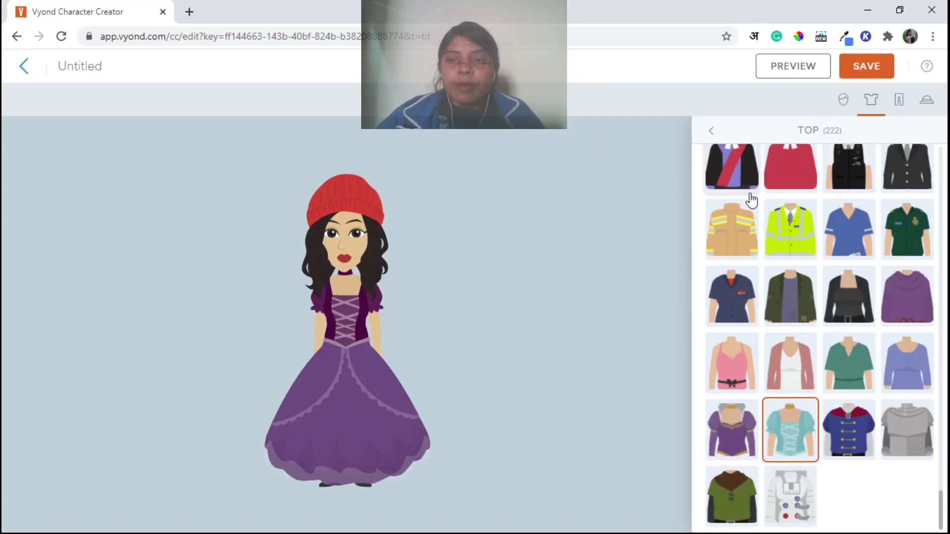
Step: Browse the remaining tops and bottoms for alternatives to the laced top and purple ball gown skirt
scroll(755, 233, up, 6)
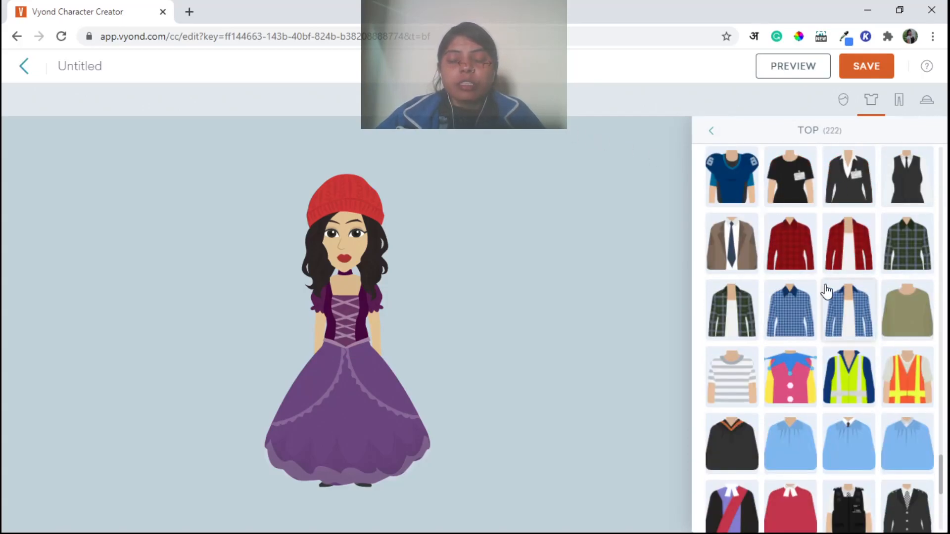
click(899, 100)
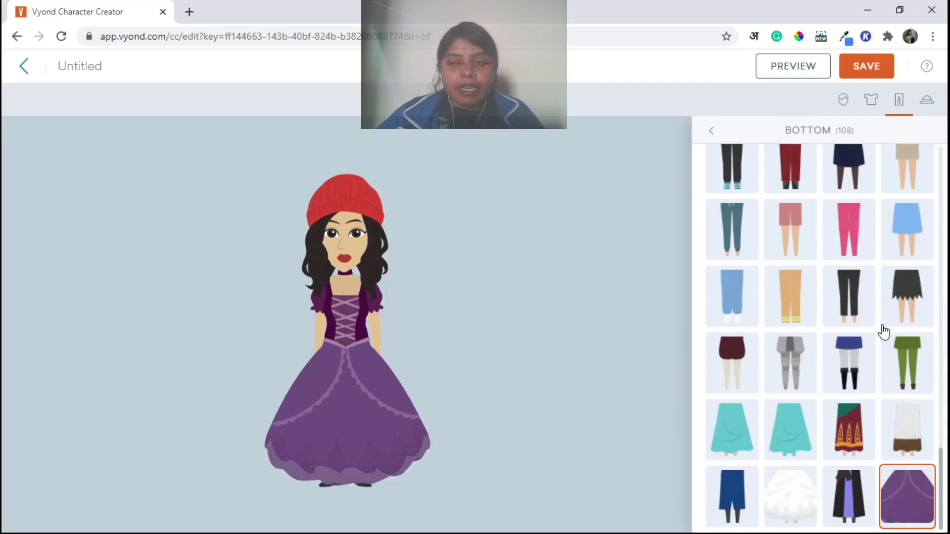
scroll(862, 349, up, 3)
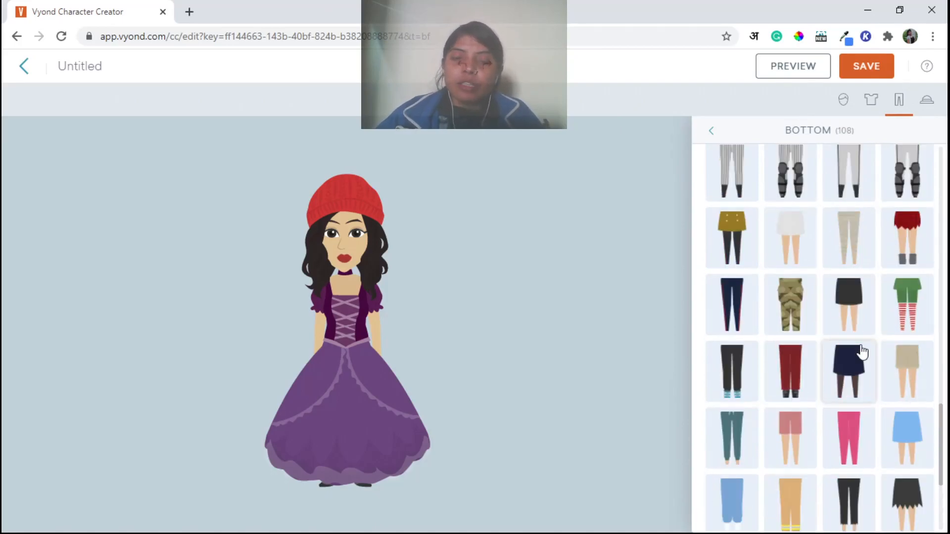
scroll(860, 351, up, 3)
scroll(862, 350, up, 2)
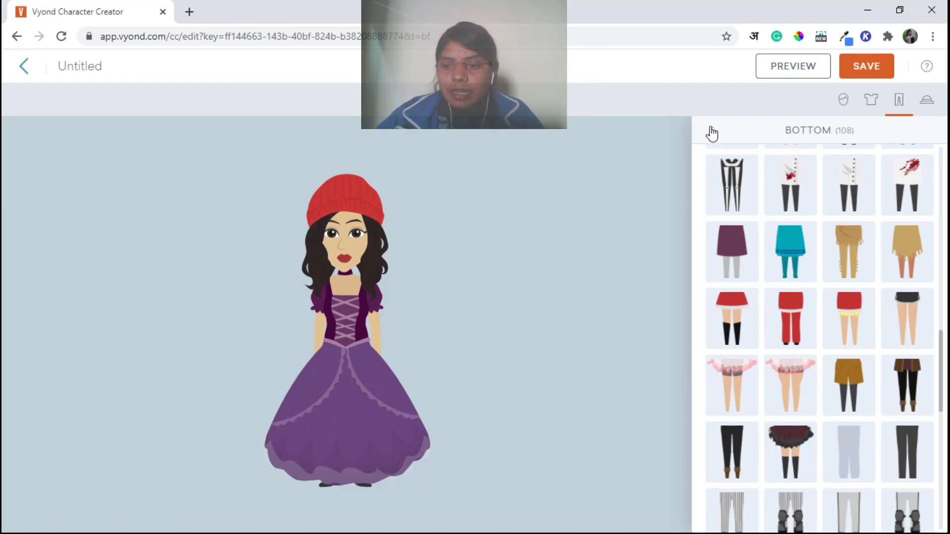
scroll(919, 449, down, 10)
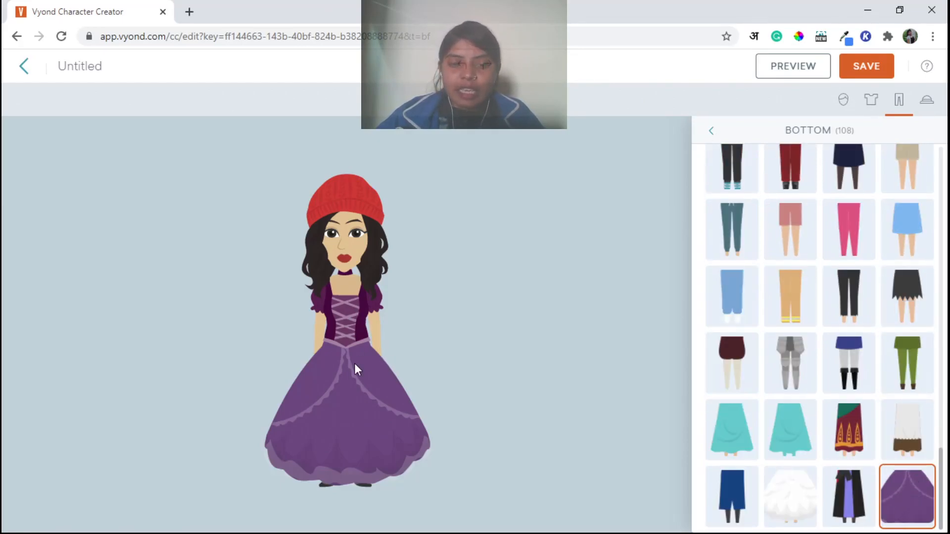
Step: Try the long turquoise skirt on the character in place of the purple ball gown skirt
click(711, 134)
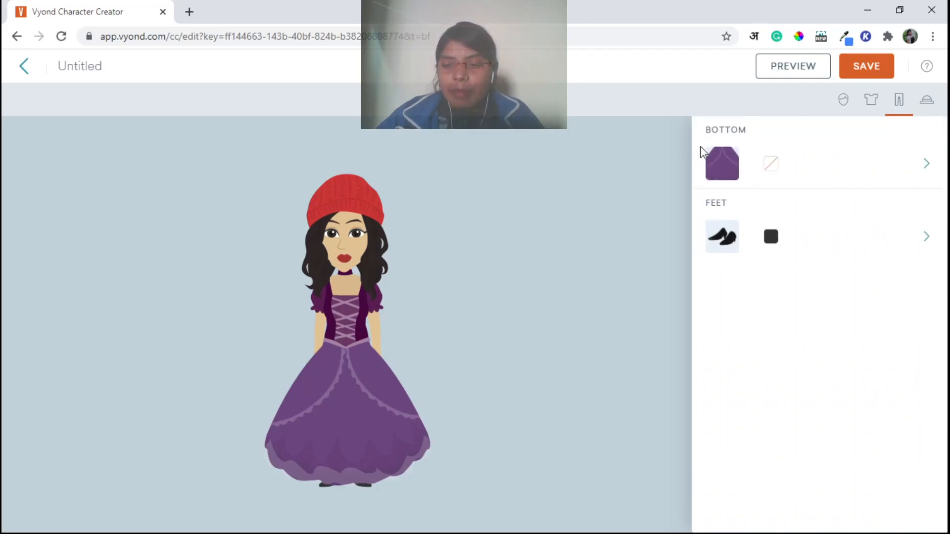
click(734, 172)
click(785, 448)
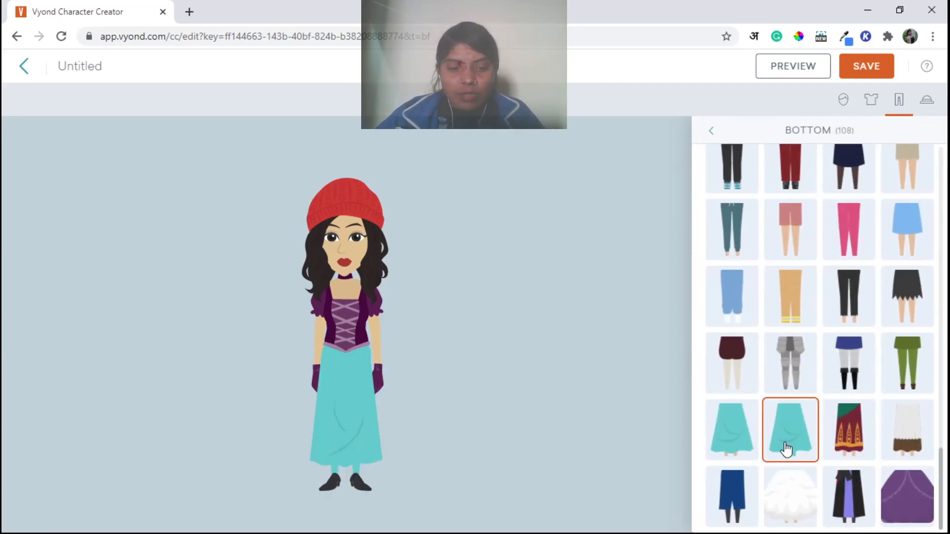
click(712, 131)
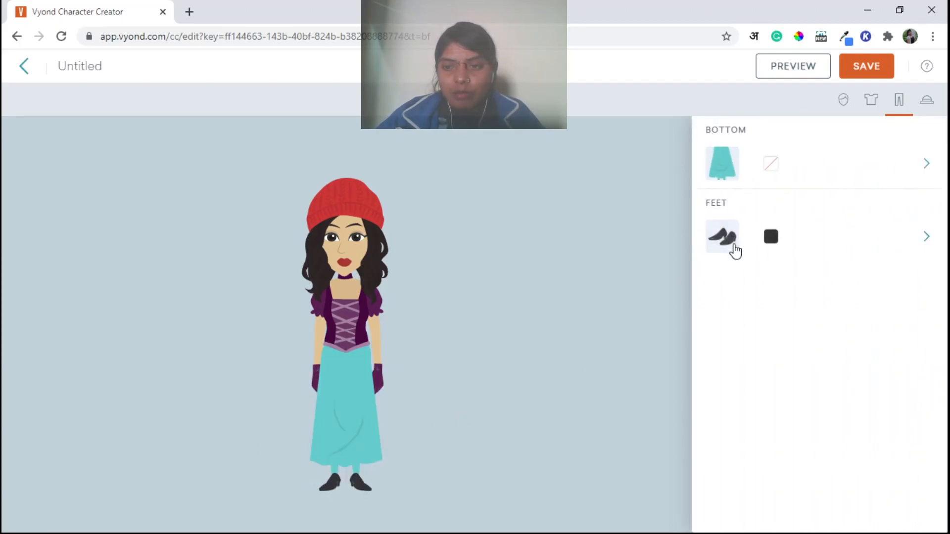
Step: Try the black pumps, dark red boots, brown fur-trimmed boots and light blue flats on the character's feet
click(735, 250)
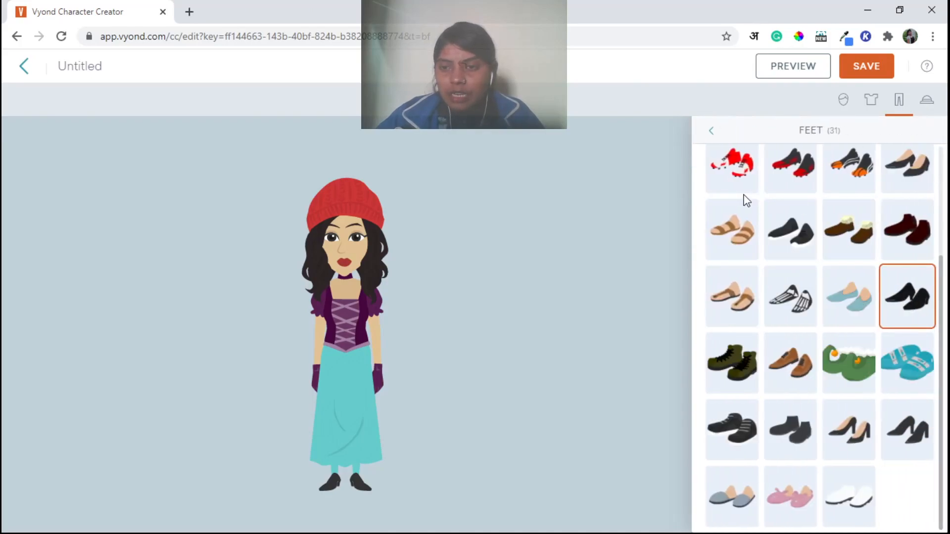
scroll(813, 247, up, 3)
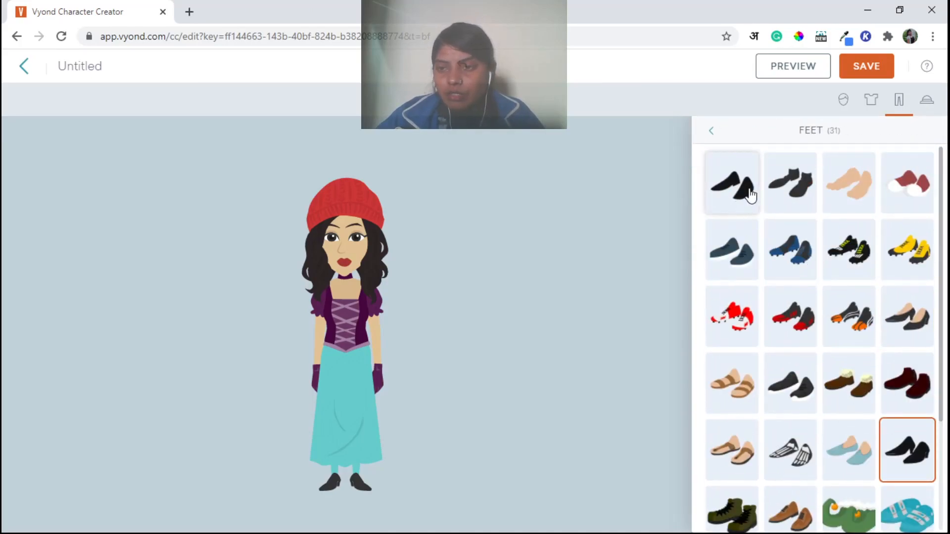
scroll(905, 379, down, 1)
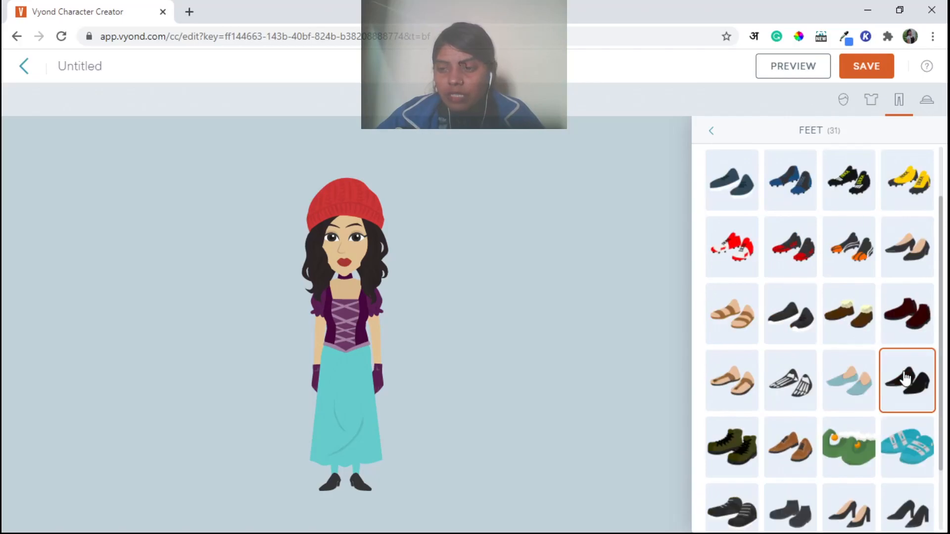
click(906, 254)
click(904, 313)
click(851, 327)
click(847, 405)
Step: Try the pink bow shoes, the dark blue-grey sneakers and the black pointed shoes on the character
scroll(846, 404, down, 2)
click(791, 493)
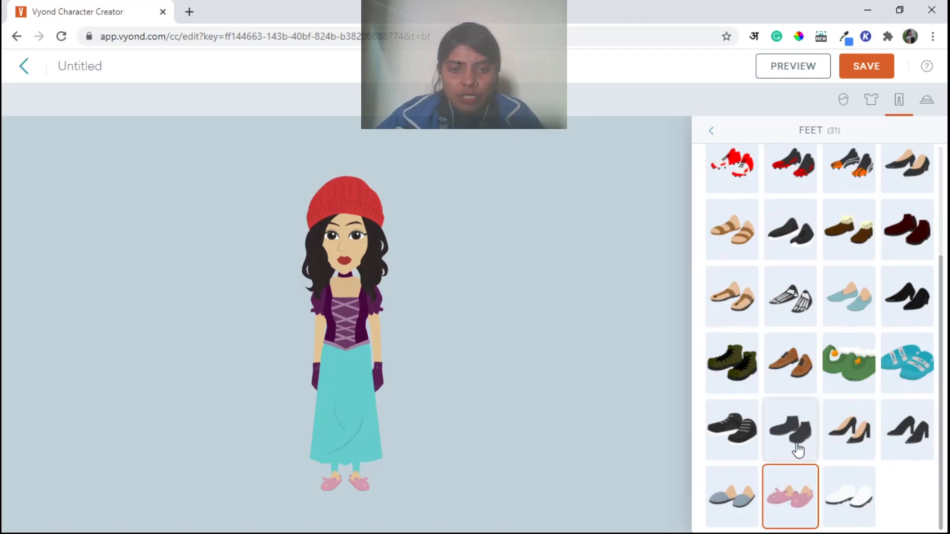
scroll(762, 376, up, 3)
click(732, 250)
click(744, 193)
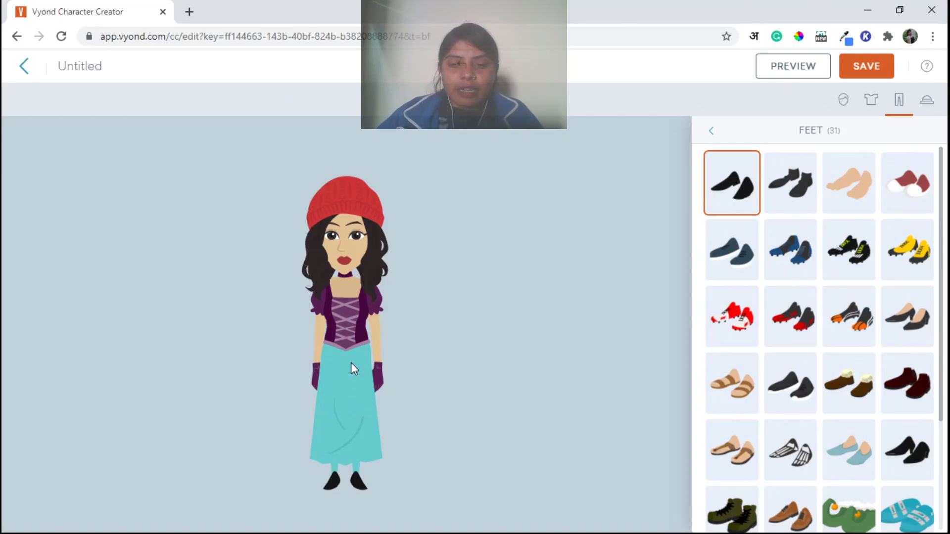
Step: Look through the footwear and give the character the open black high-heeled pumps
scroll(786, 361, down, 1)
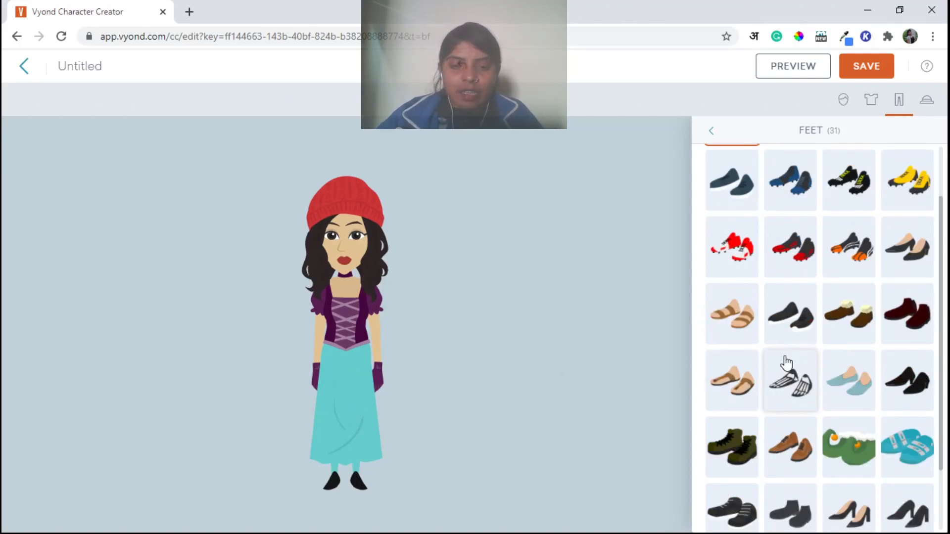
scroll(780, 420, down, 2)
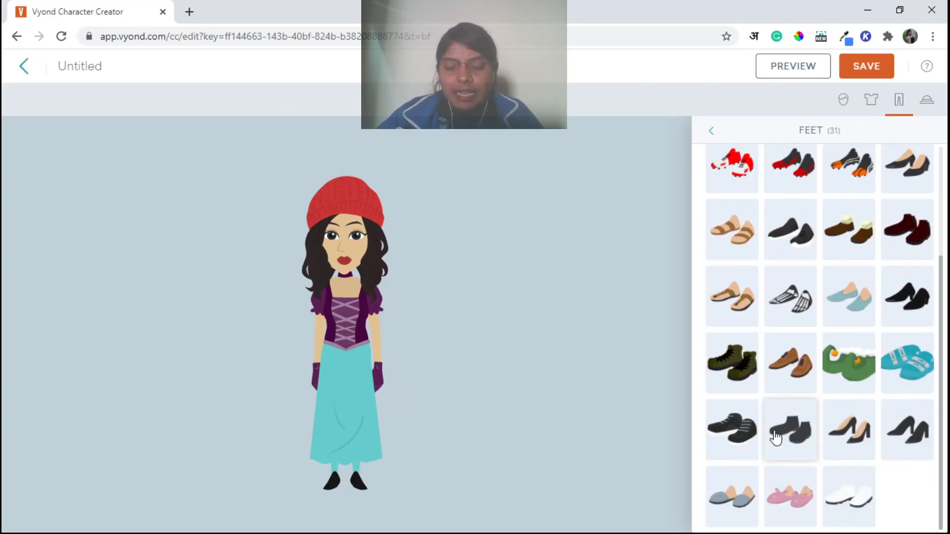
scroll(807, 391, up, 2)
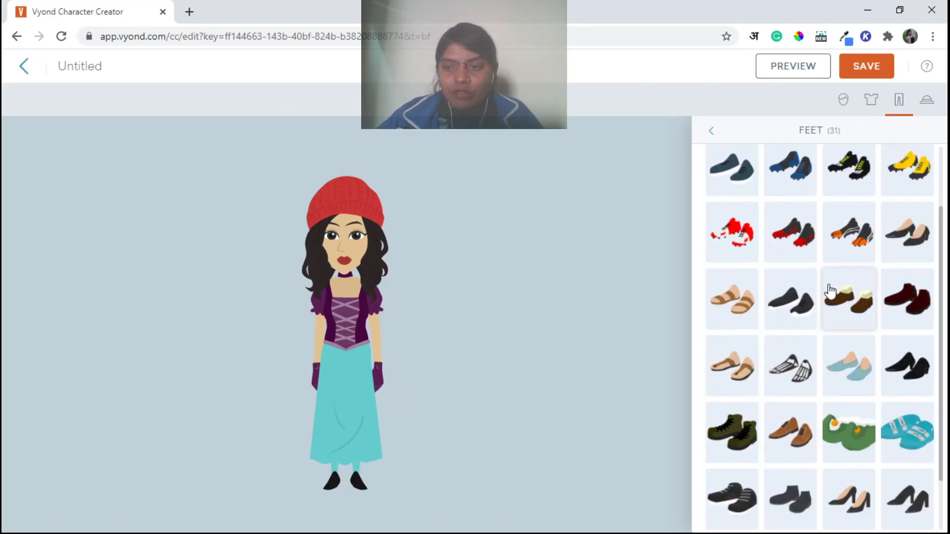
scroll(814, 259, up, 2)
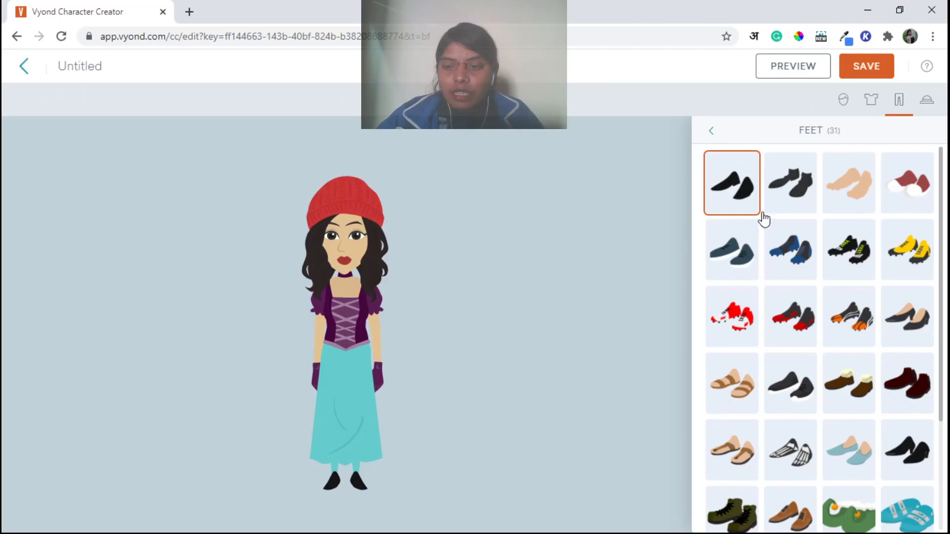
scroll(816, 277, down, 3)
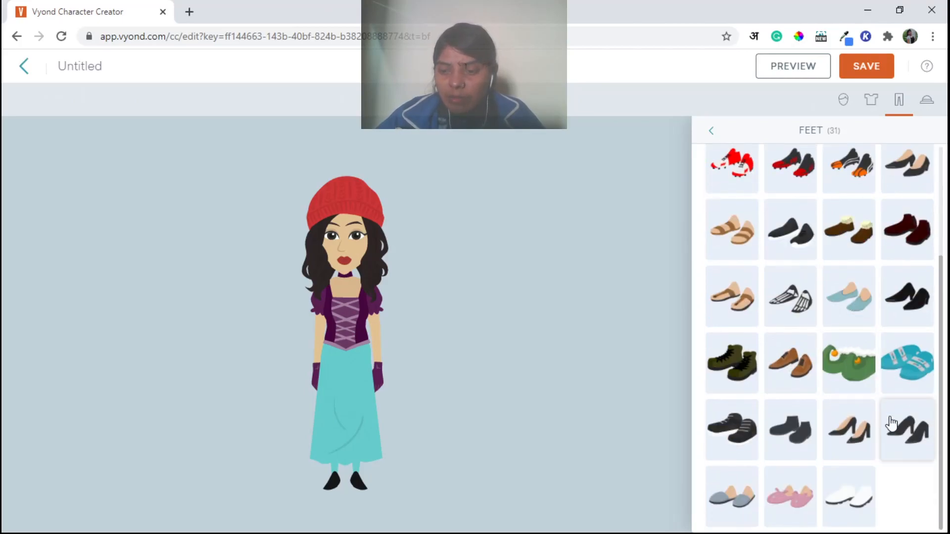
click(860, 435)
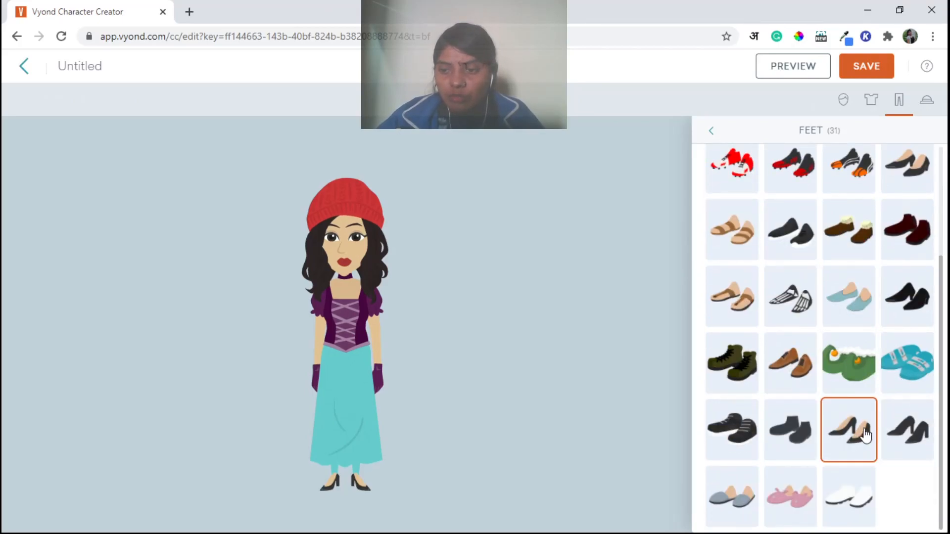
scroll(862, 434, up, 3)
click(711, 132)
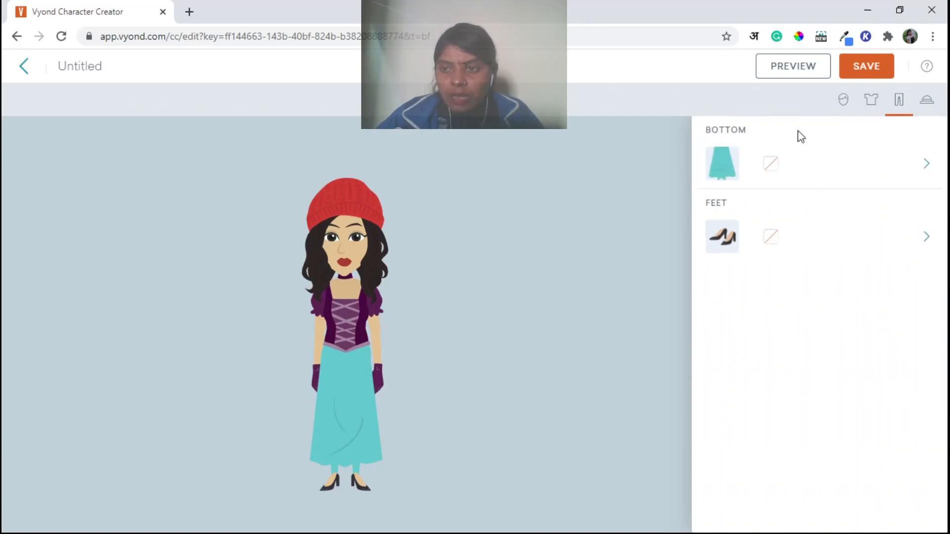
Step: Dress the character in the wide purple ball gown skirt again
click(722, 163)
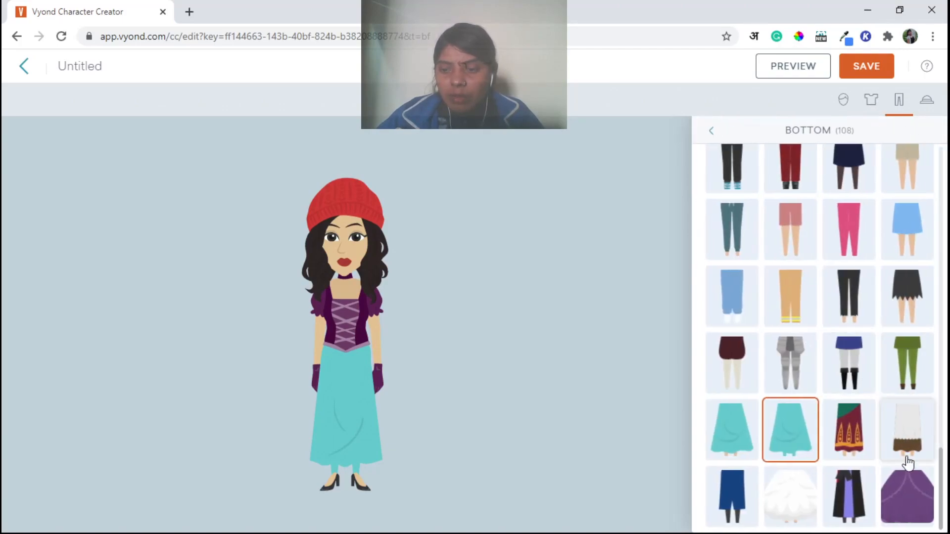
click(907, 495)
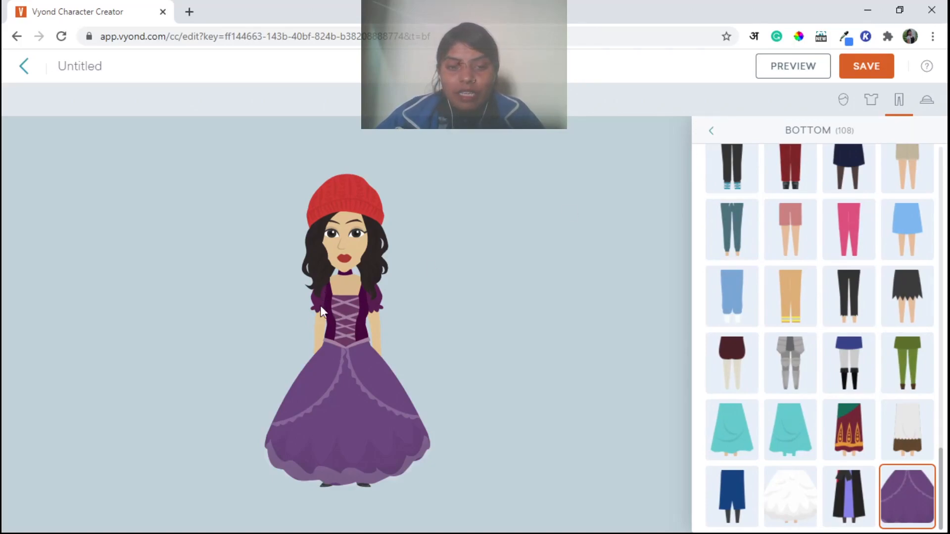
click(712, 130)
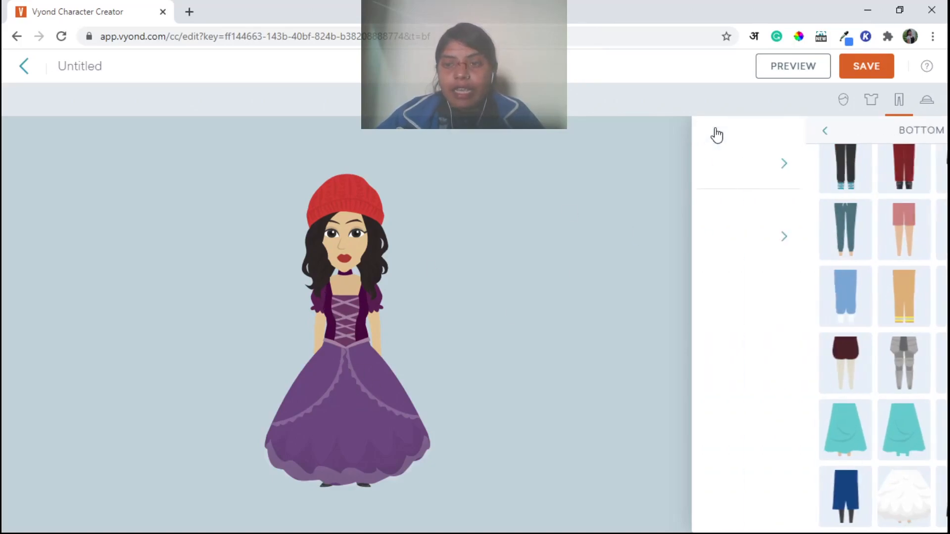
Step: Try recolouring the ball gown skirt black, and restore its original purple
click(771, 166)
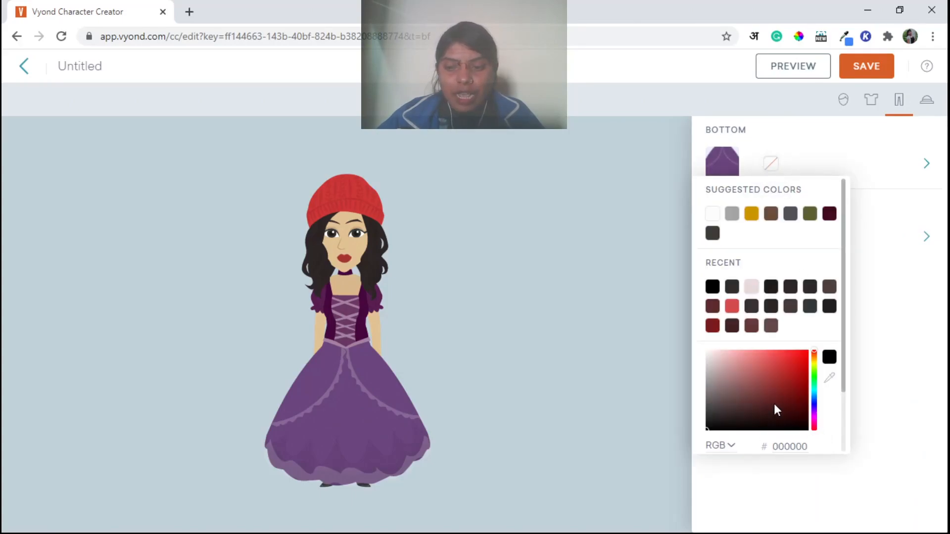
click(814, 411)
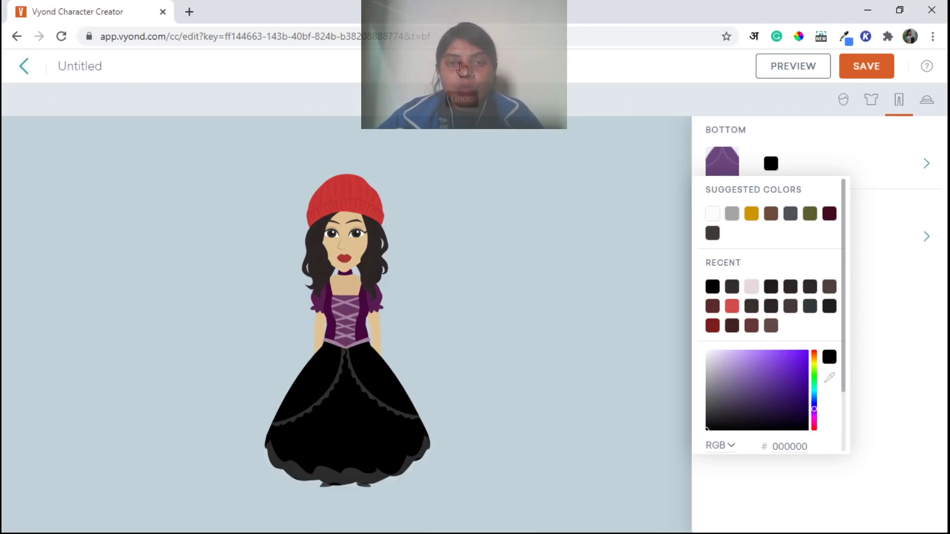
click(458, 130)
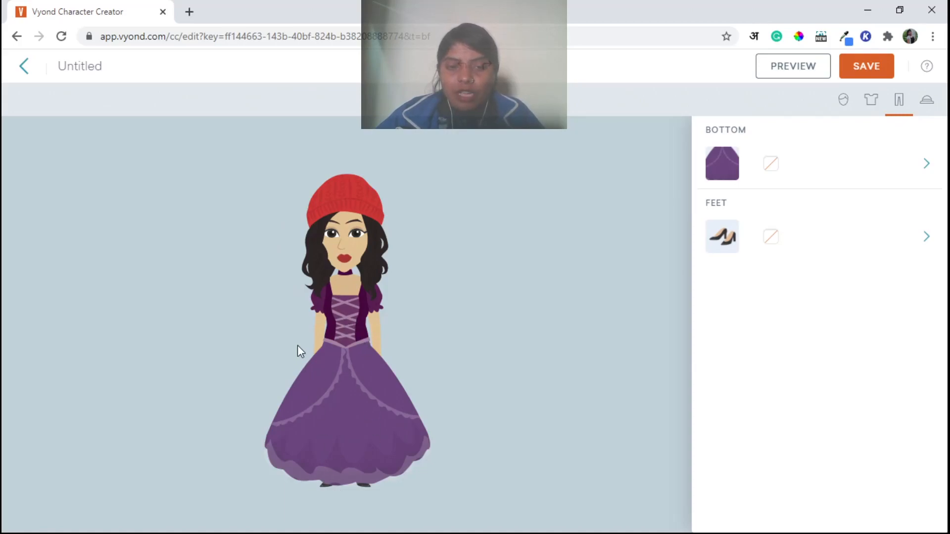
Step: Look through the accessory library for items that suit the character
click(927, 105)
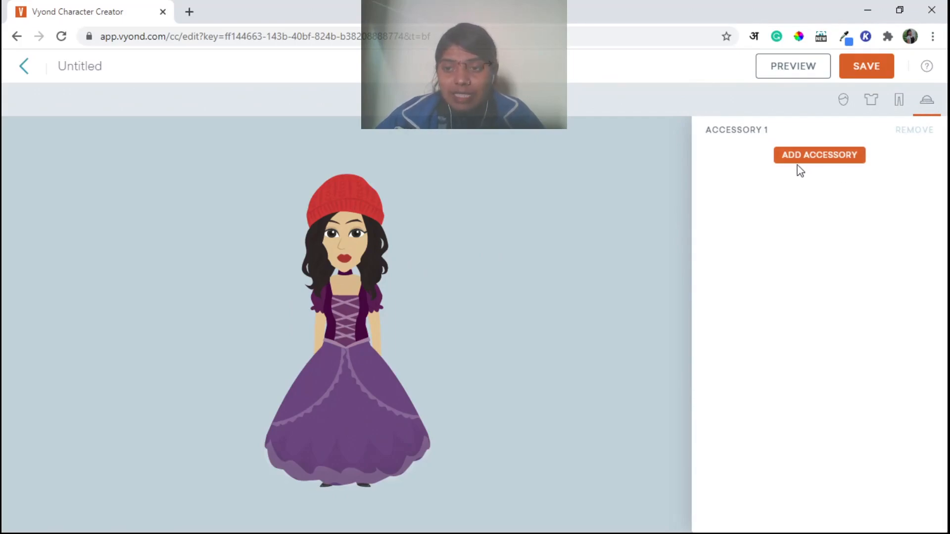
click(846, 164)
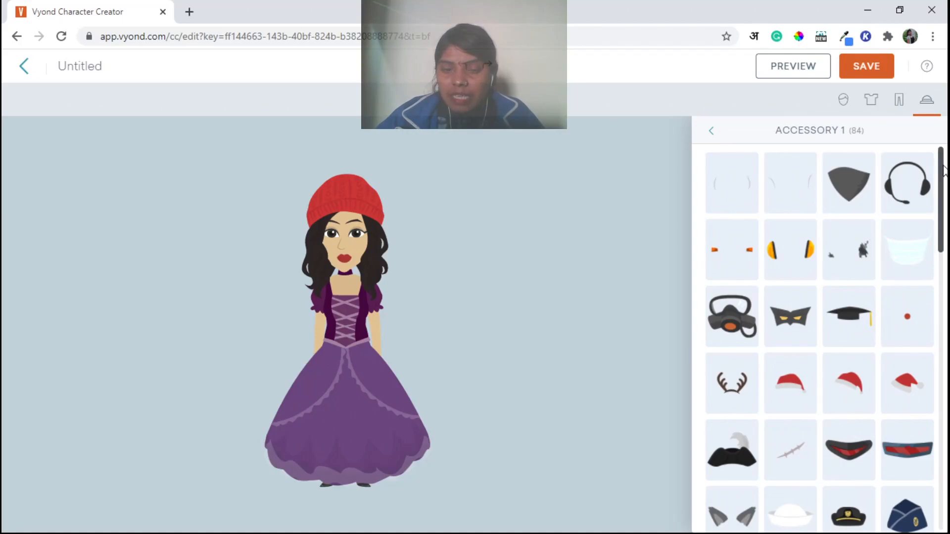
drag(944, 174, 942, 413)
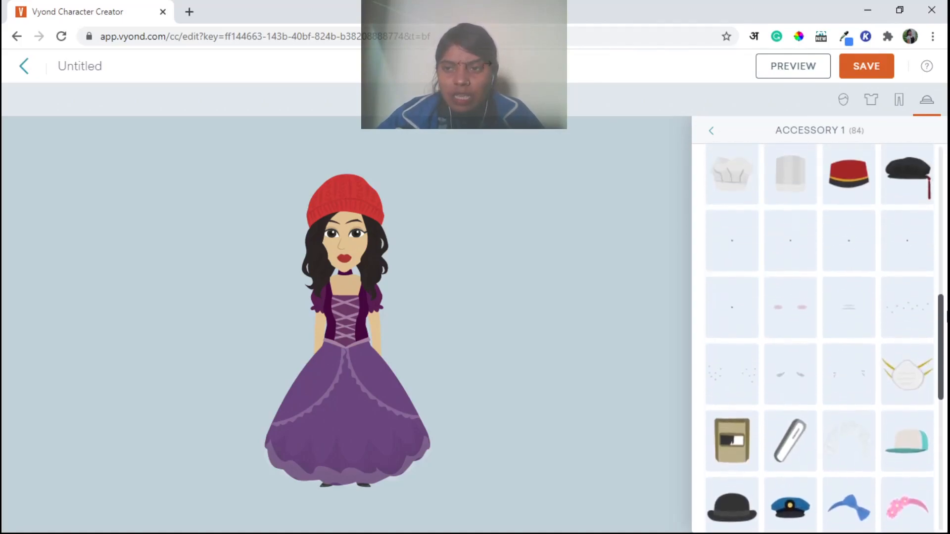
Step: Try the long straight hair with the star clip in place of the red beanie hair, and choose the side-parted bob
click(843, 99)
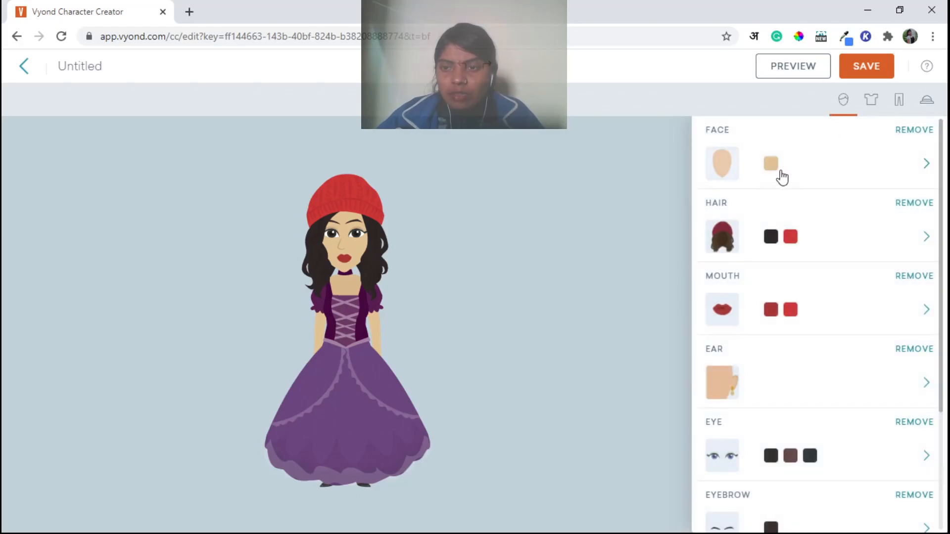
click(712, 250)
scroll(859, 314, down, 5)
scroll(891, 321, down, 1)
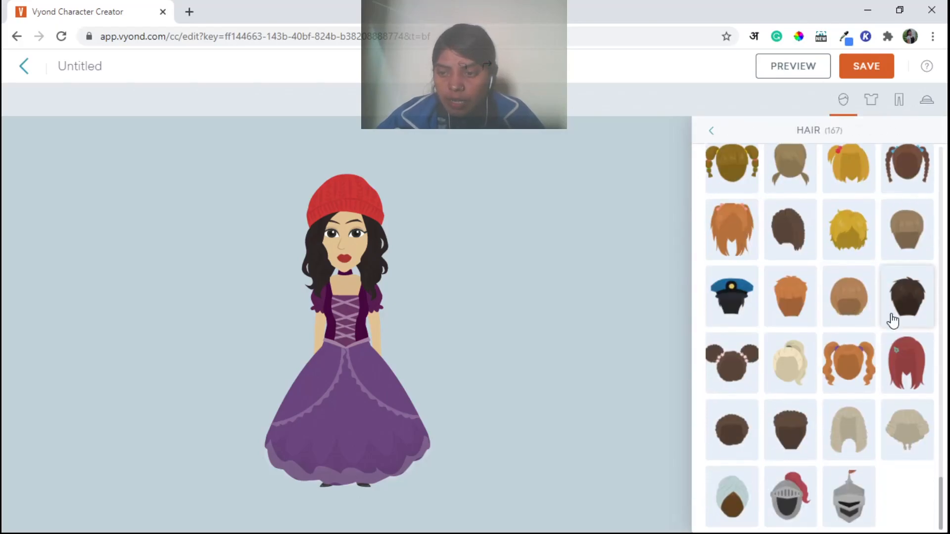
click(918, 371)
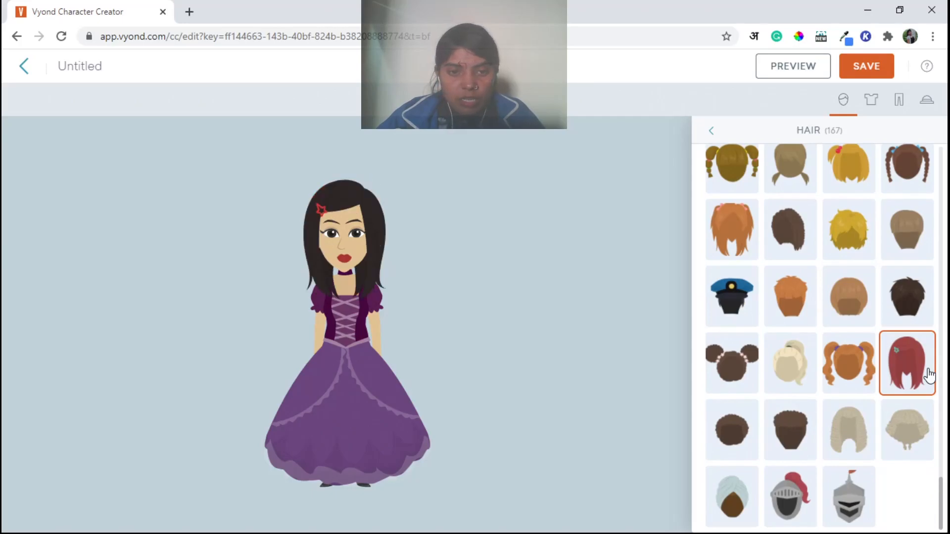
scroll(916, 370, up, 10)
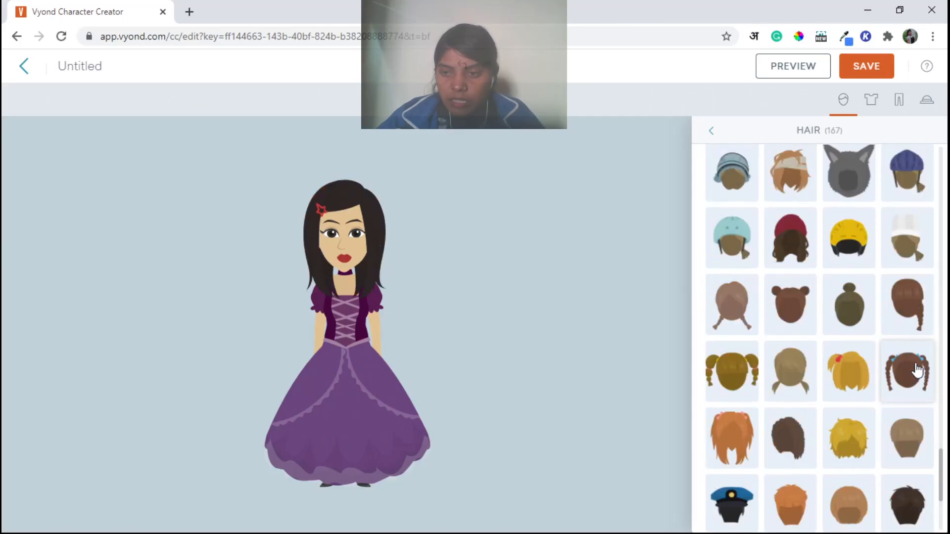
scroll(917, 369, up, 12)
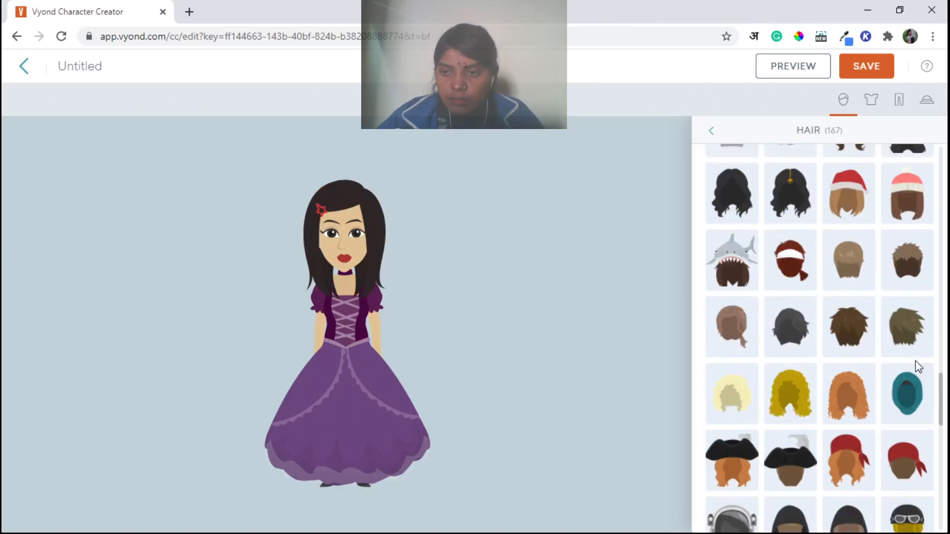
scroll(917, 368, up, 3)
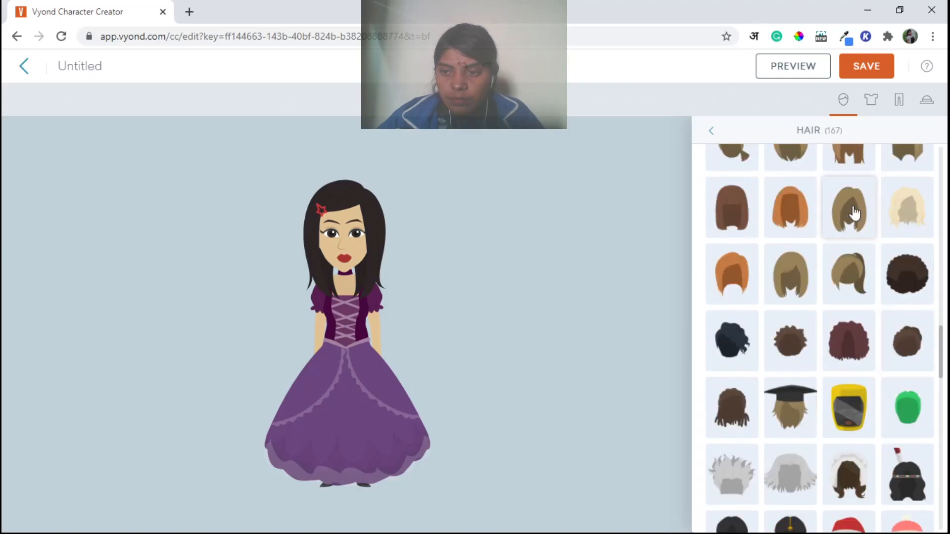
click(839, 196)
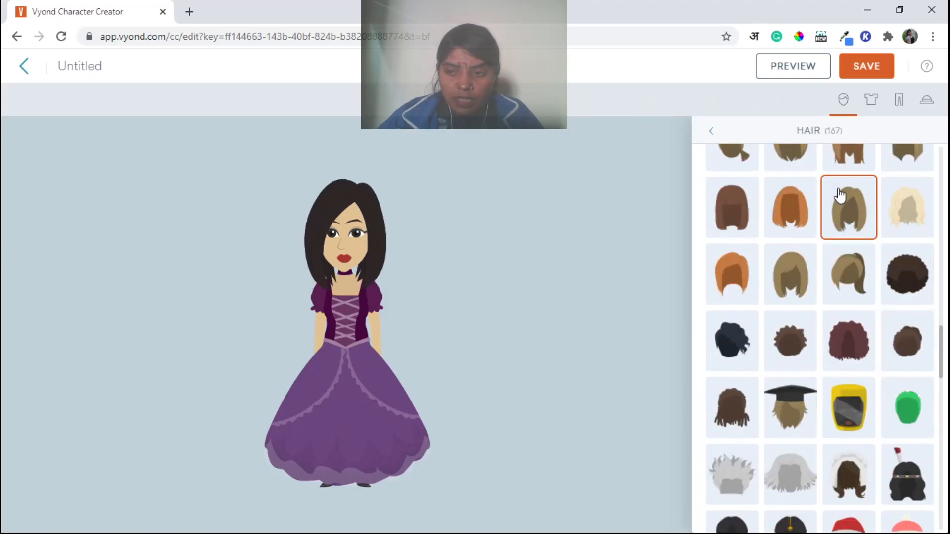
Step: Add the grey bandana face mask as the first accessory and match its colour to the skirt's purple, 6B467E
click(927, 103)
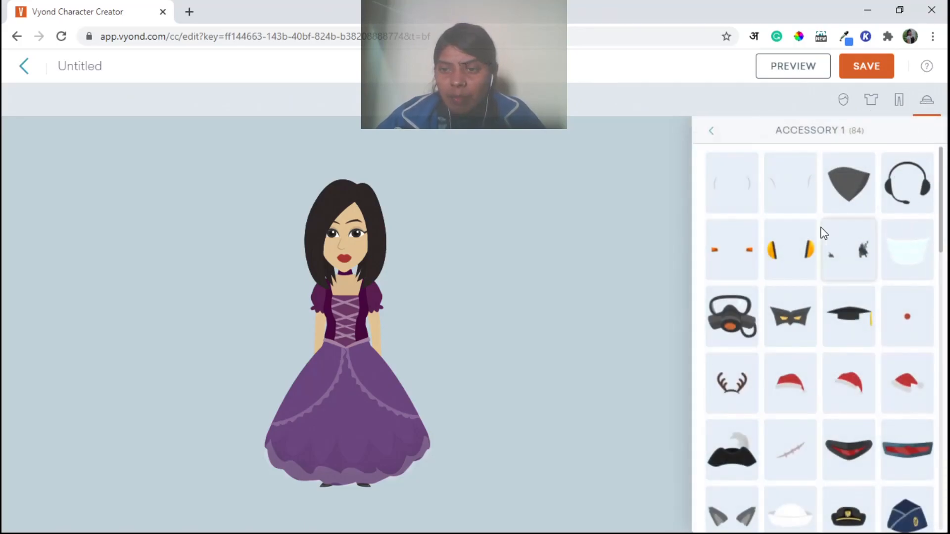
click(847, 194)
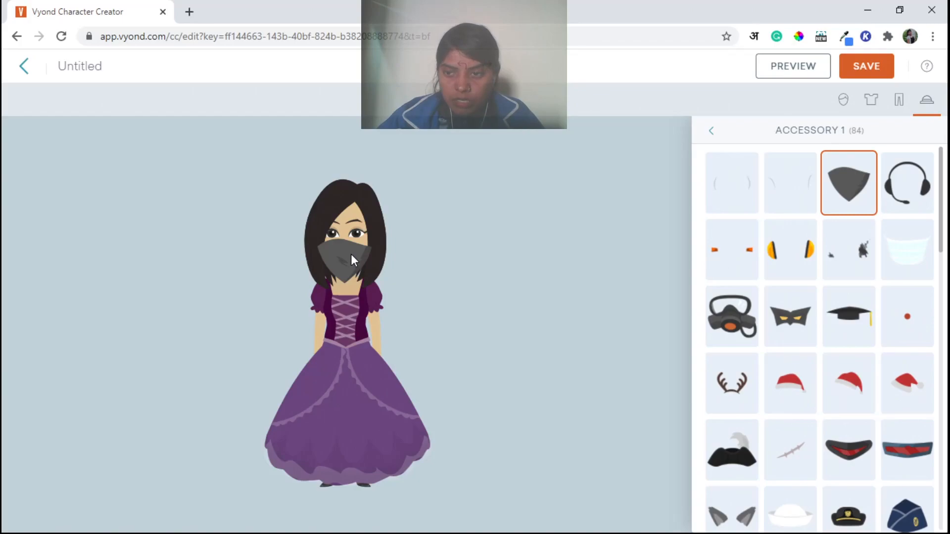
click(713, 132)
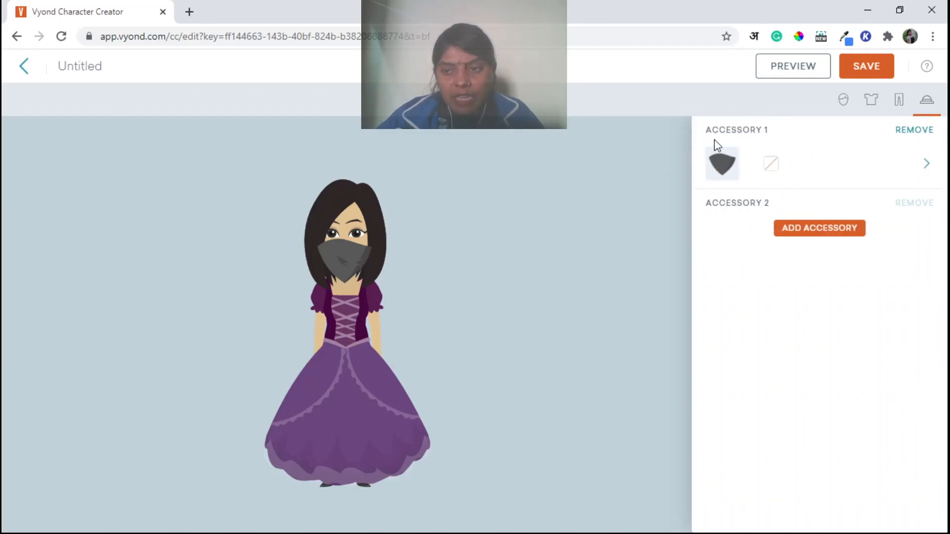
click(770, 164)
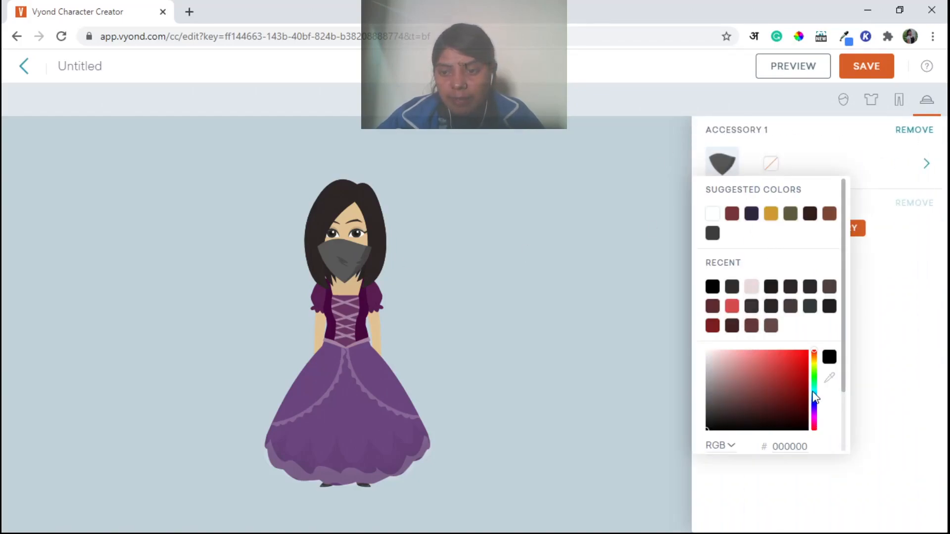
click(829, 378)
click(393, 380)
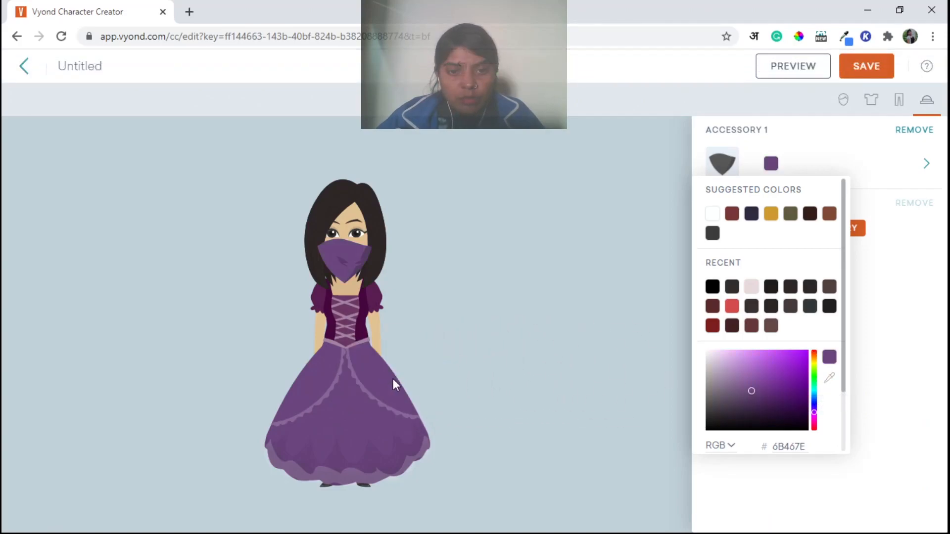
click(723, 162)
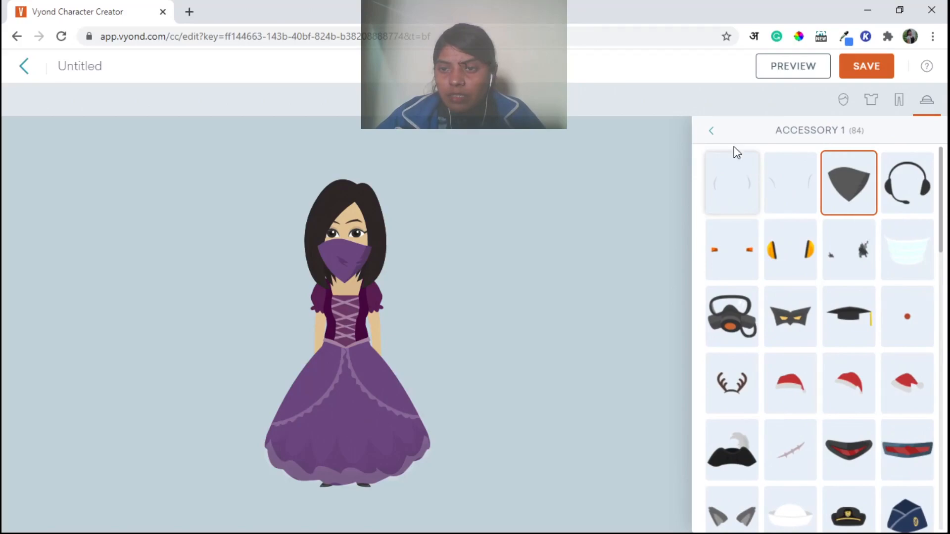
click(711, 132)
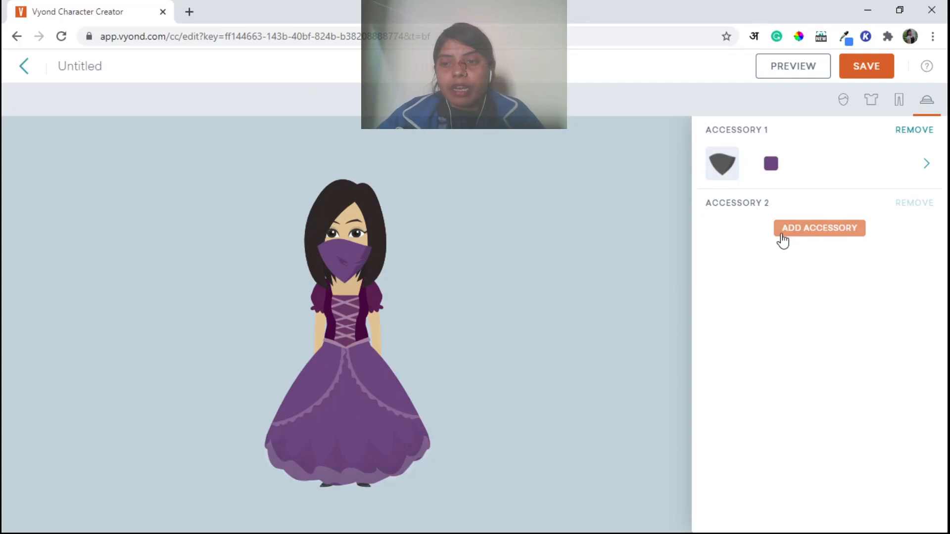
Step: Try the flower and red bow headbands as the second accessory, and choose the plain orange headband
click(849, 234)
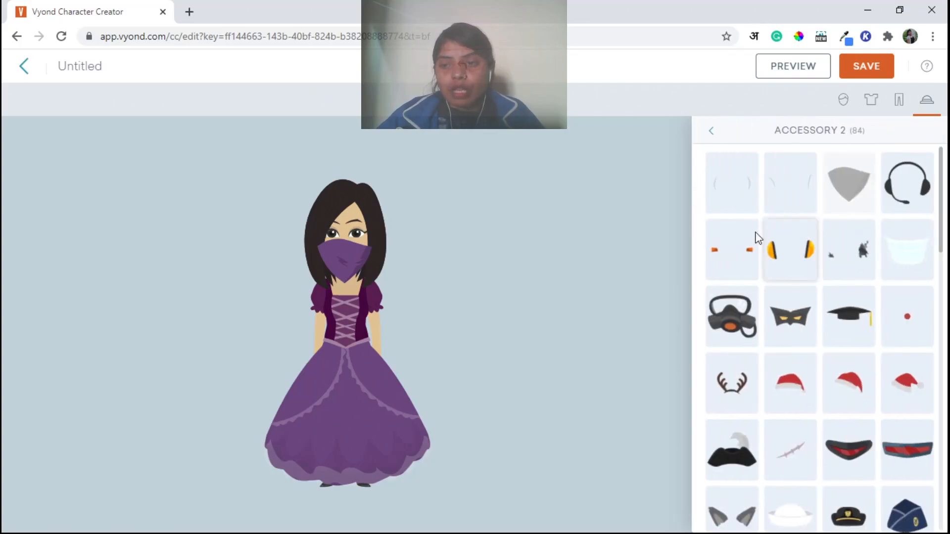
scroll(860, 369, down, 10)
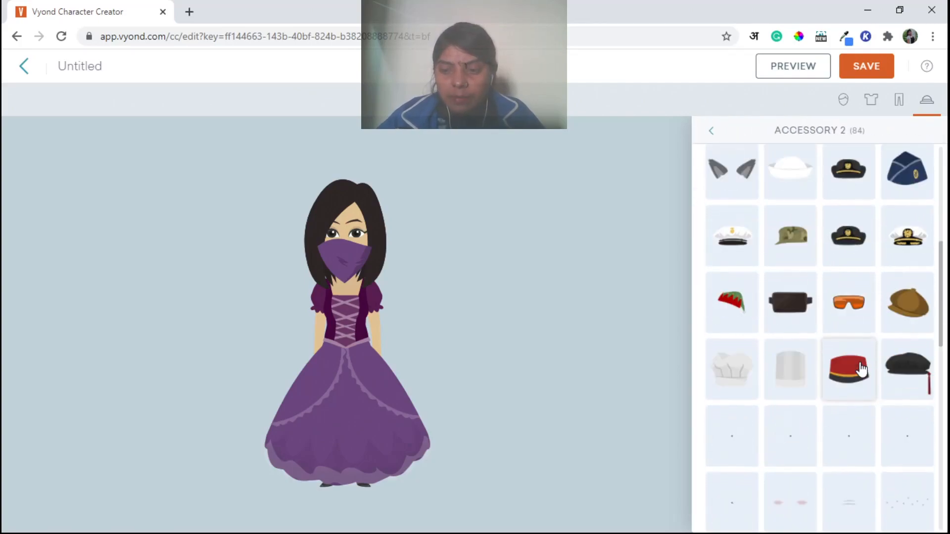
scroll(861, 369, down, 3)
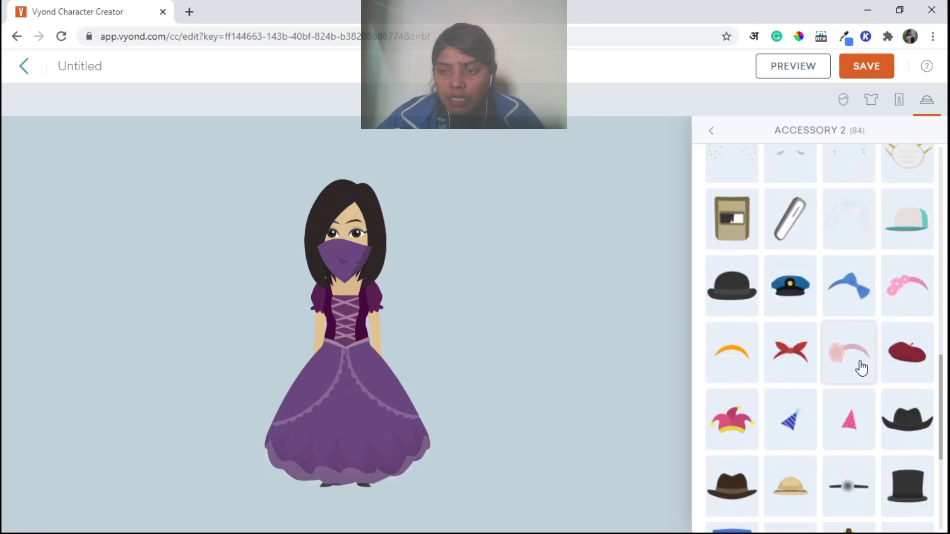
click(903, 300)
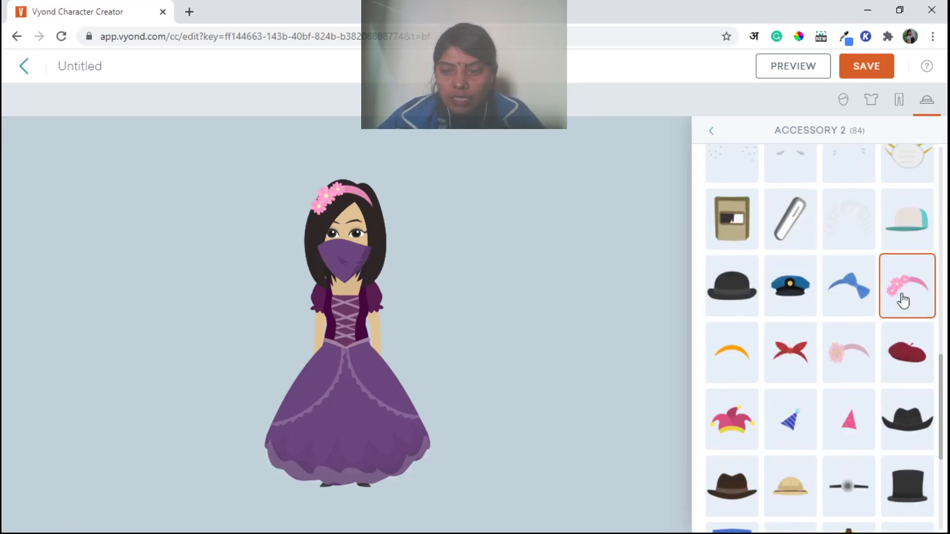
click(855, 362)
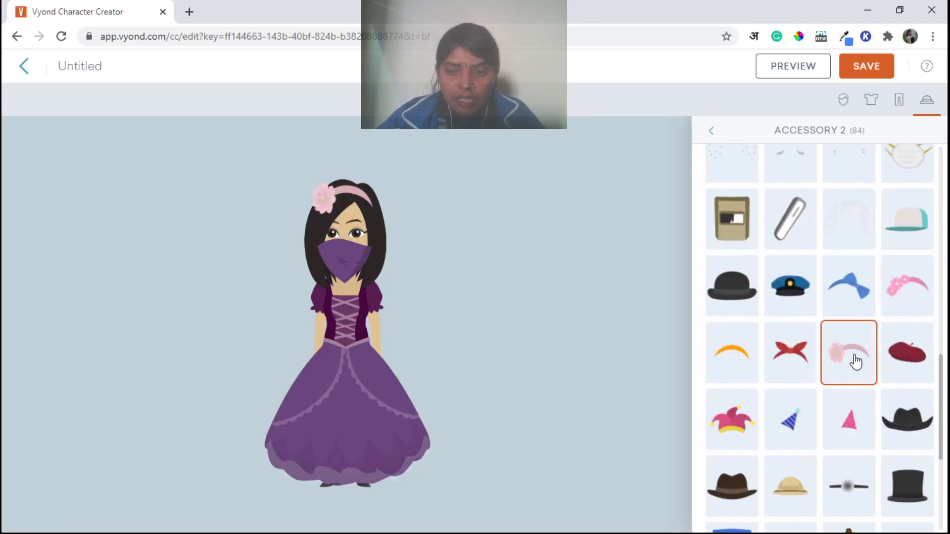
click(782, 372)
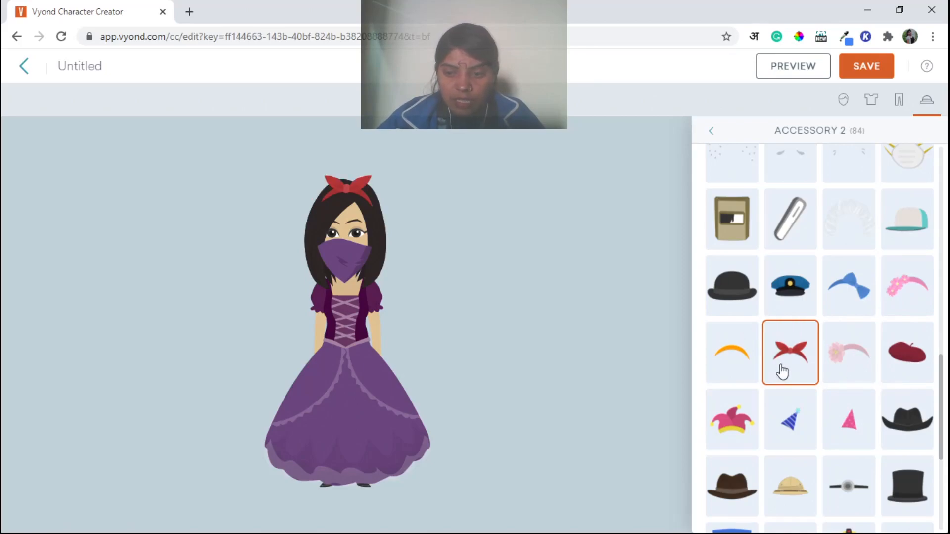
click(743, 364)
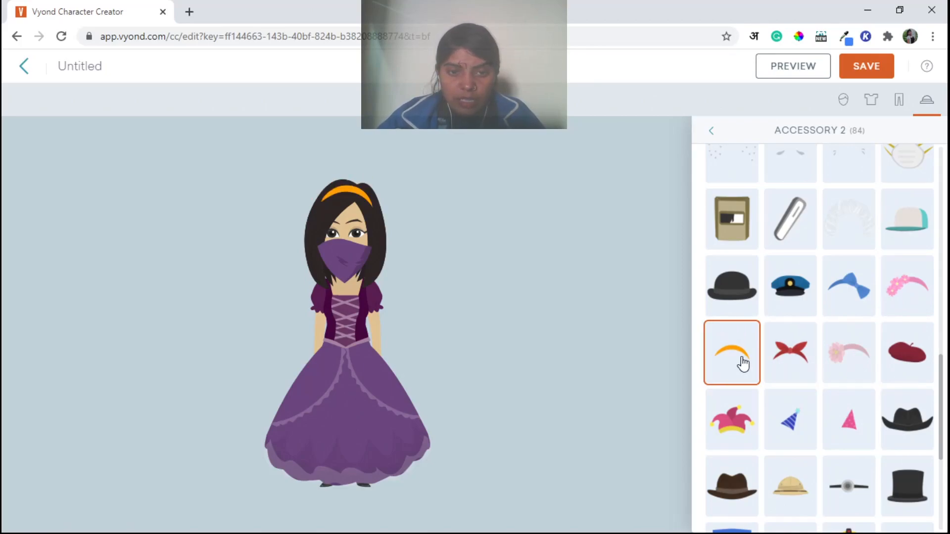
click(710, 132)
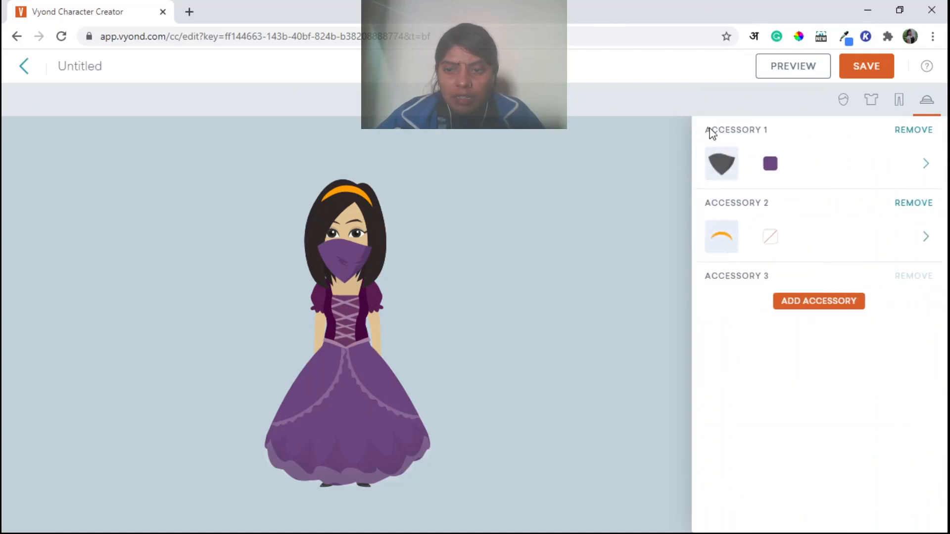
Step: Try the bandana's purple and other purple shades on the headband, and set its colour to light purple B16DD5
click(771, 237)
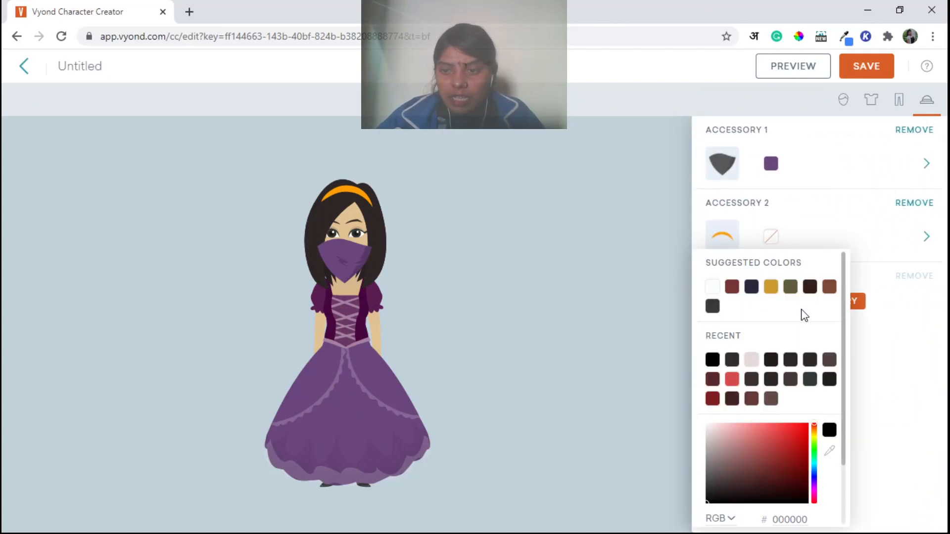
click(829, 450)
click(347, 280)
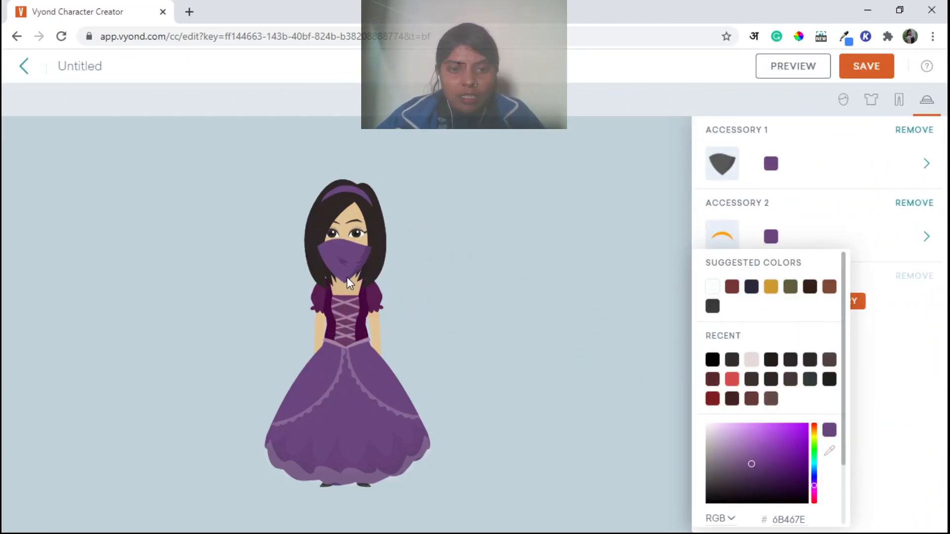
click(772, 484)
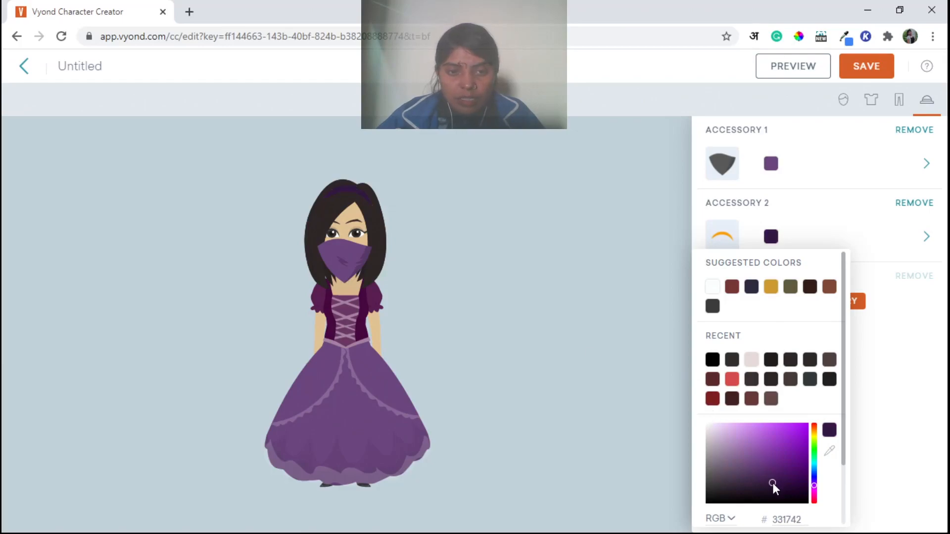
click(756, 449)
click(755, 436)
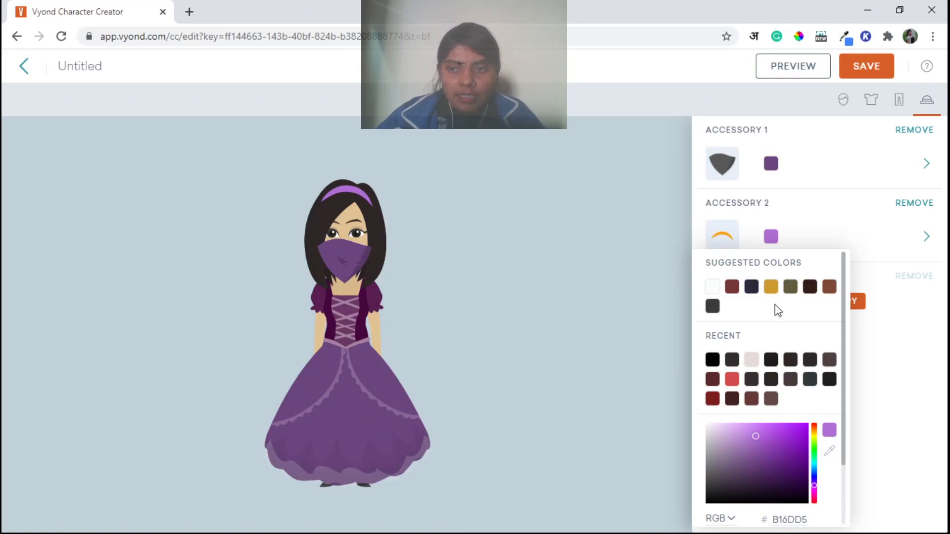
click(822, 162)
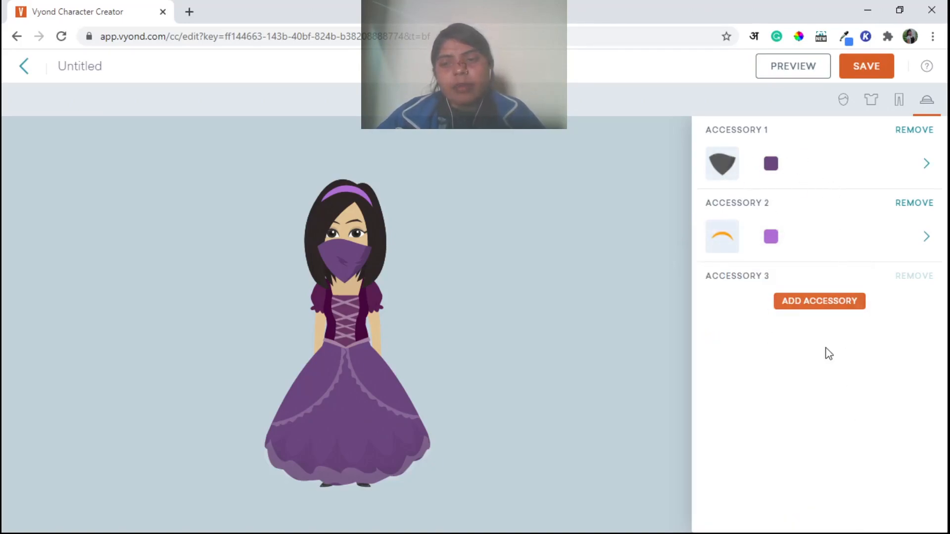
Step: Try the white respirator mask with yellow straps as the third accessory, and undo it
click(808, 305)
scroll(842, 410, down, 3)
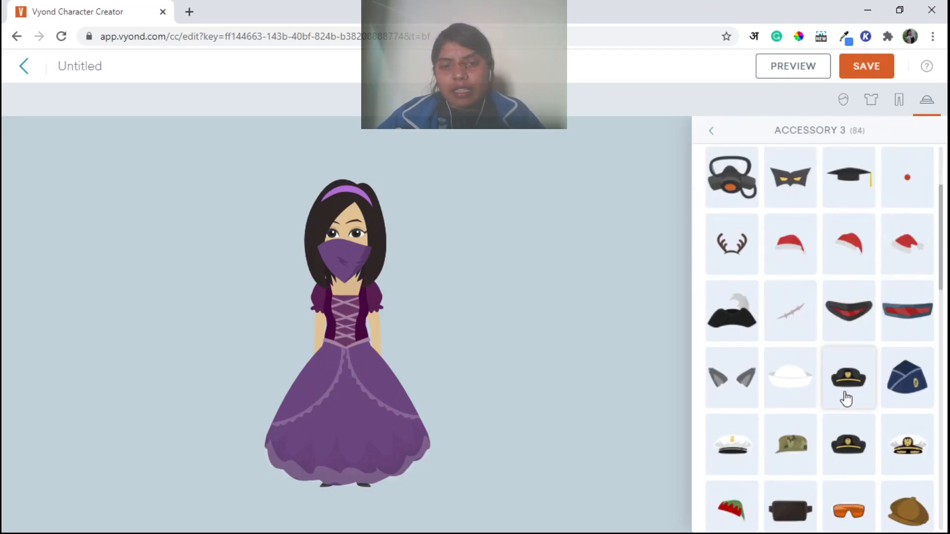
scroll(846, 397, down, 3)
scroll(846, 396, up, 6)
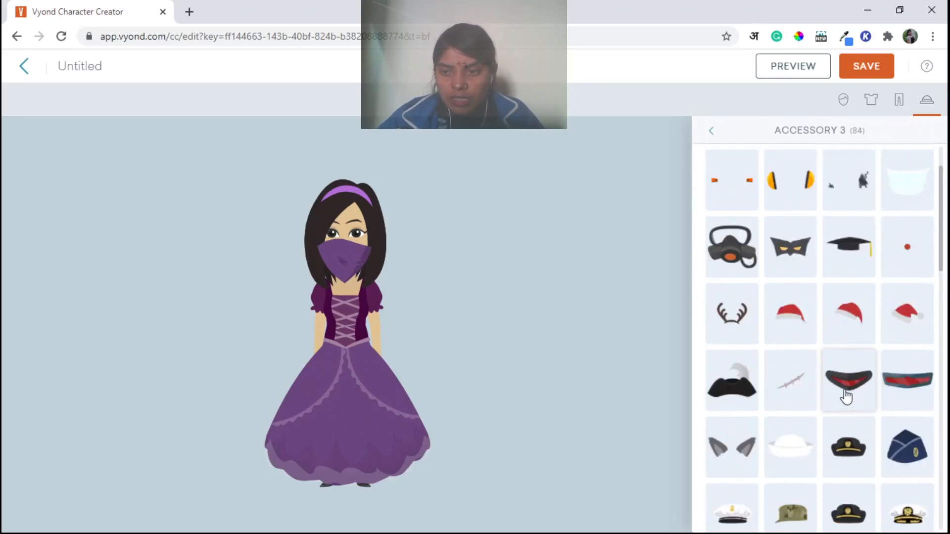
scroll(846, 396, down, 12)
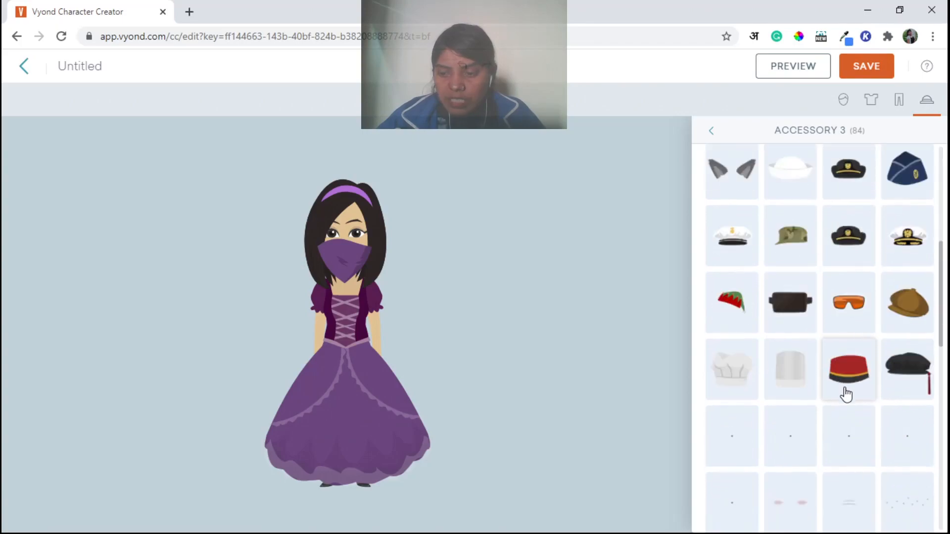
scroll(846, 394, down, 2)
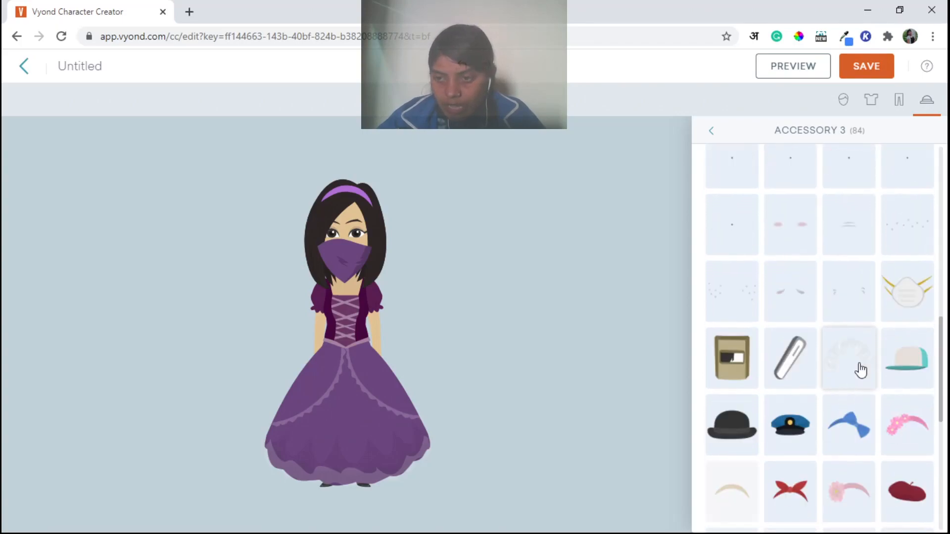
click(909, 296)
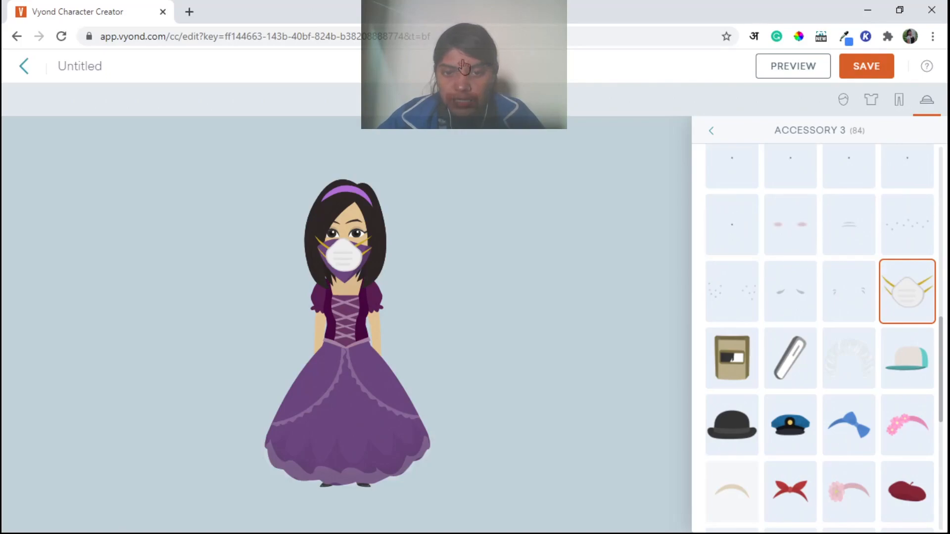
click(463, 65)
Step: Add the gold crown with red jewels as the third accessory
scroll(787, 328, down, 7)
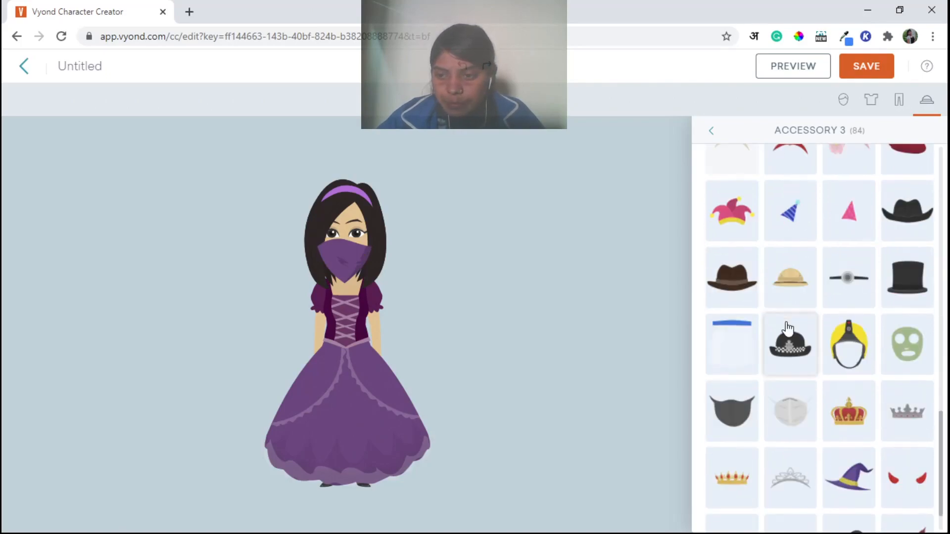
scroll(788, 328, down, 1)
click(730, 438)
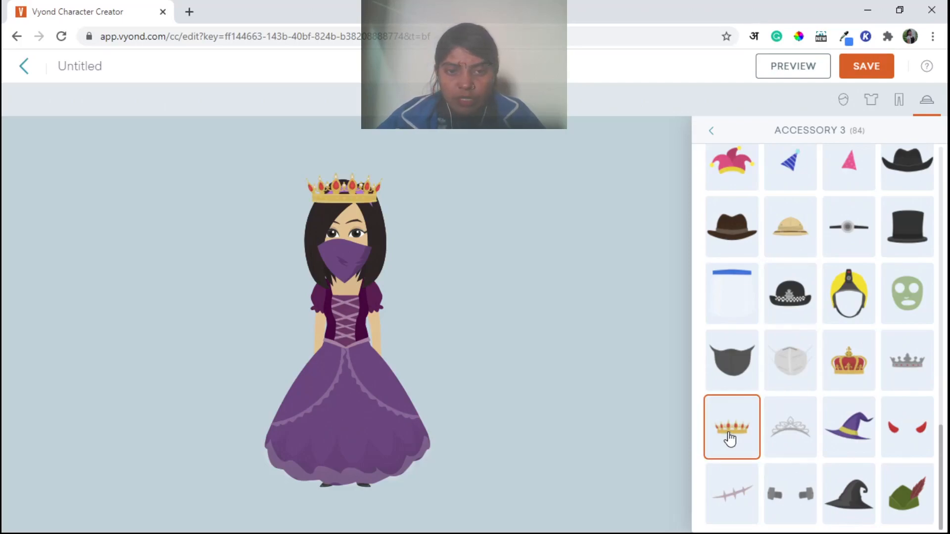
click(711, 131)
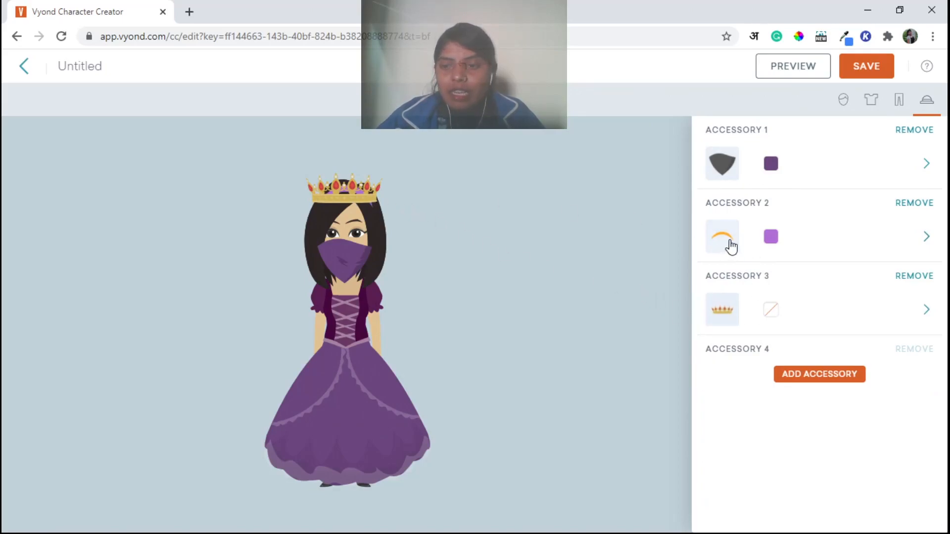
Step: Try removing the headband and bandana, and undo both removals and the addition of the crown
click(920, 207)
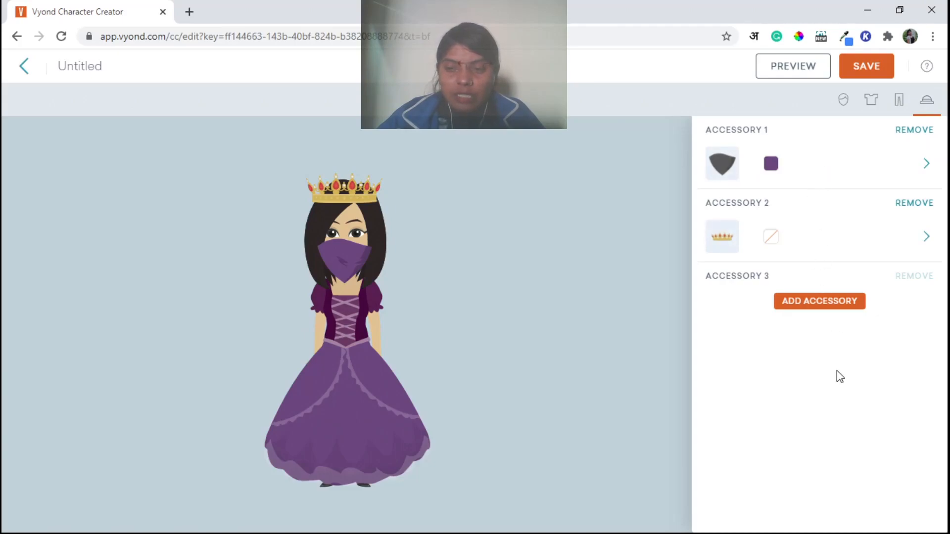
click(905, 131)
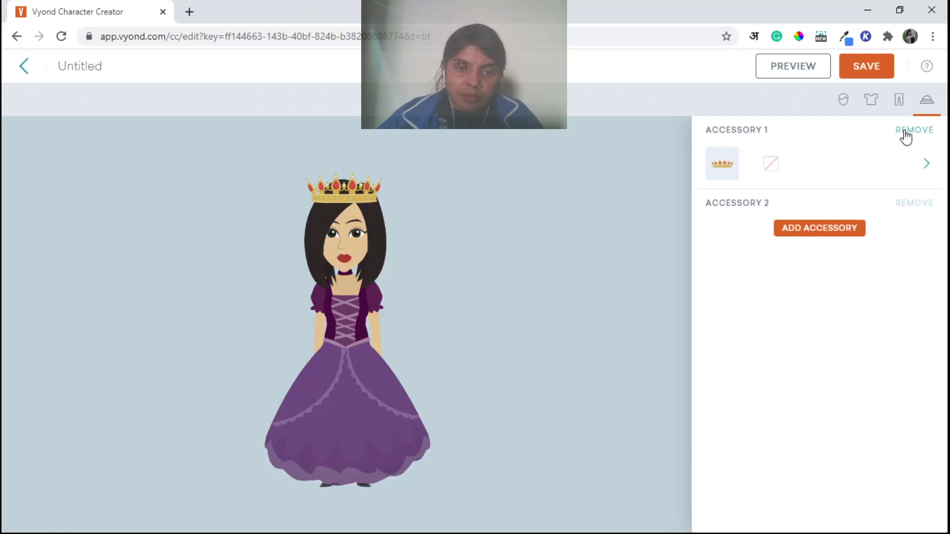
click(465, 68)
click(465, 68)
click(465, 68)
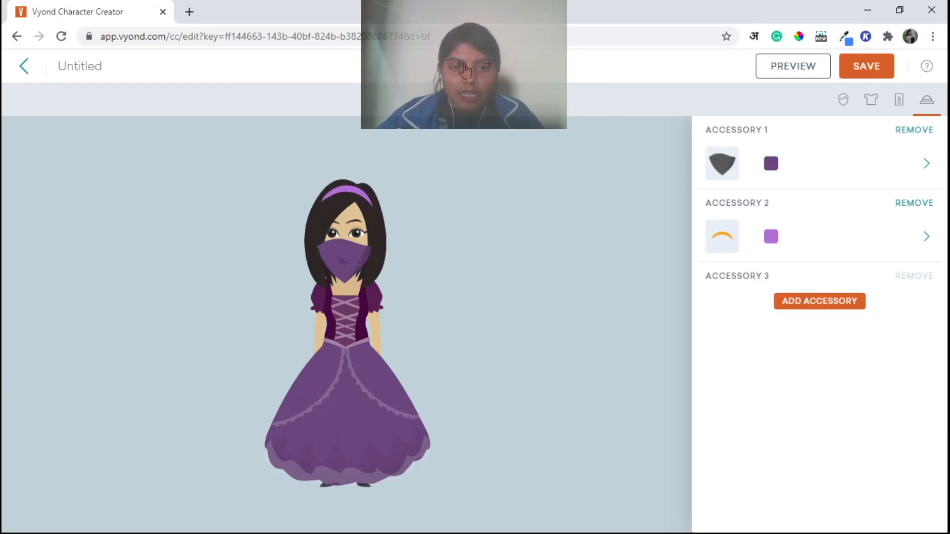
Step: Remove the bandana, and try both facial line options and the light blue surgical mask as the second accessory
click(928, 132)
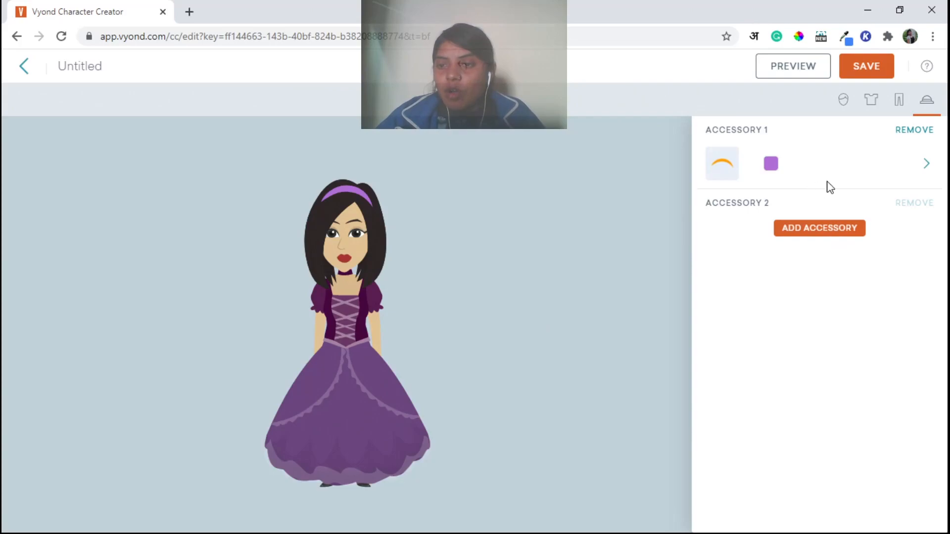
click(824, 238)
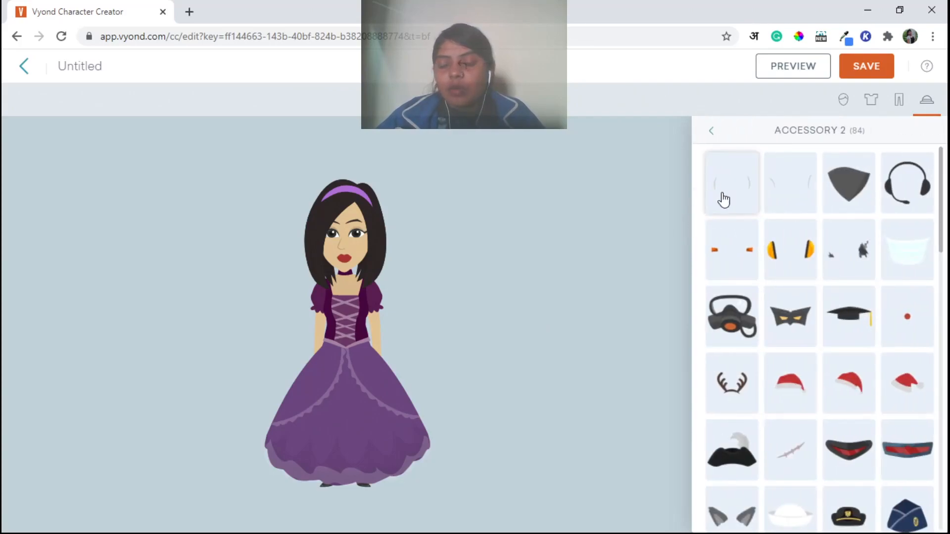
click(734, 198)
click(779, 188)
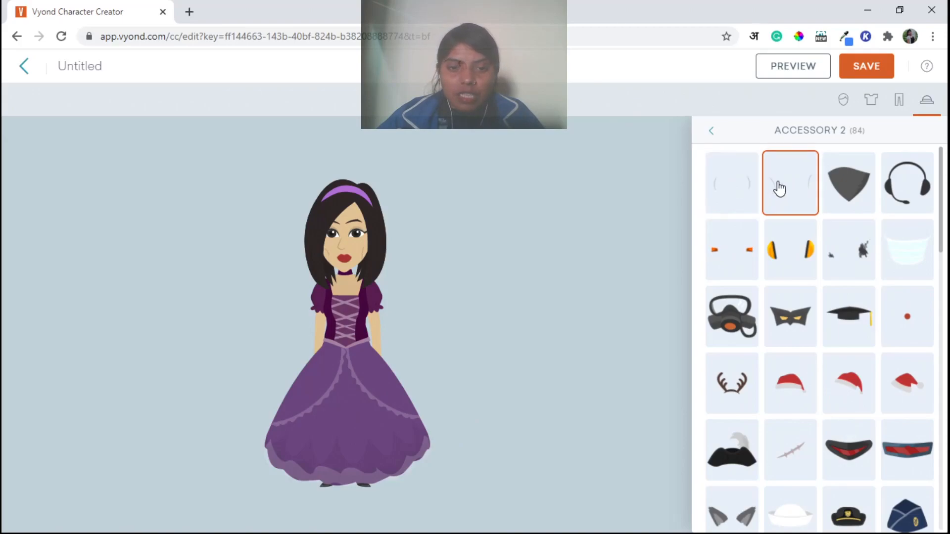
click(925, 259)
Step: Try a red Santa hat, the two red-and-dark mouth pieces, the navy garrison cap and the black officer's cap as the second accessory
scroll(915, 269, down, 3)
click(770, 263)
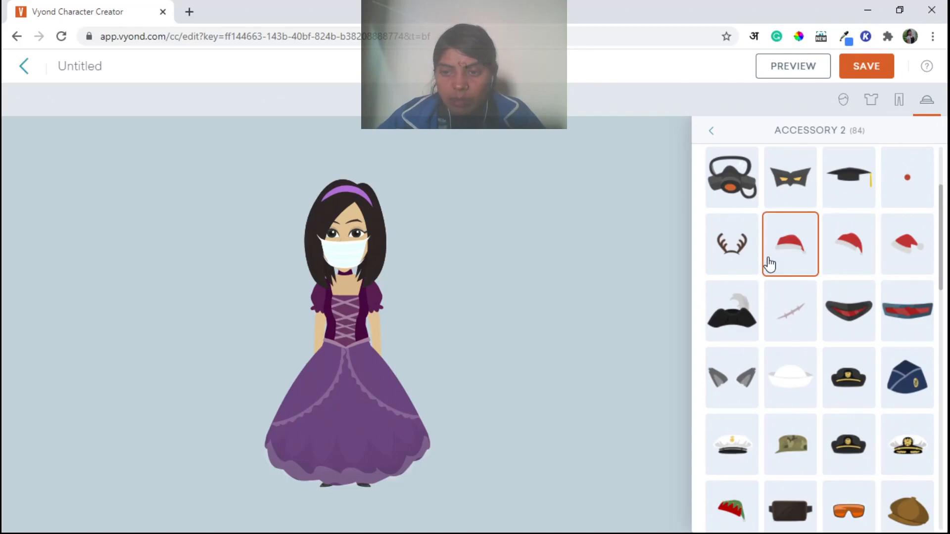
click(839, 308)
click(912, 322)
click(913, 398)
click(853, 433)
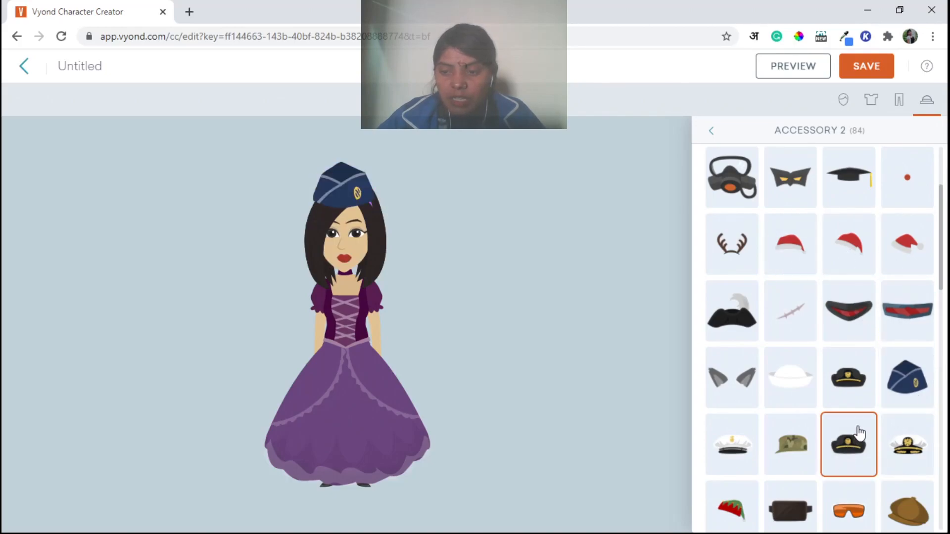
Step: Try the white captain's cap, the orange goggles and the black cap with a red tassel as the second accessory
scroll(855, 421, down, 1)
click(911, 381)
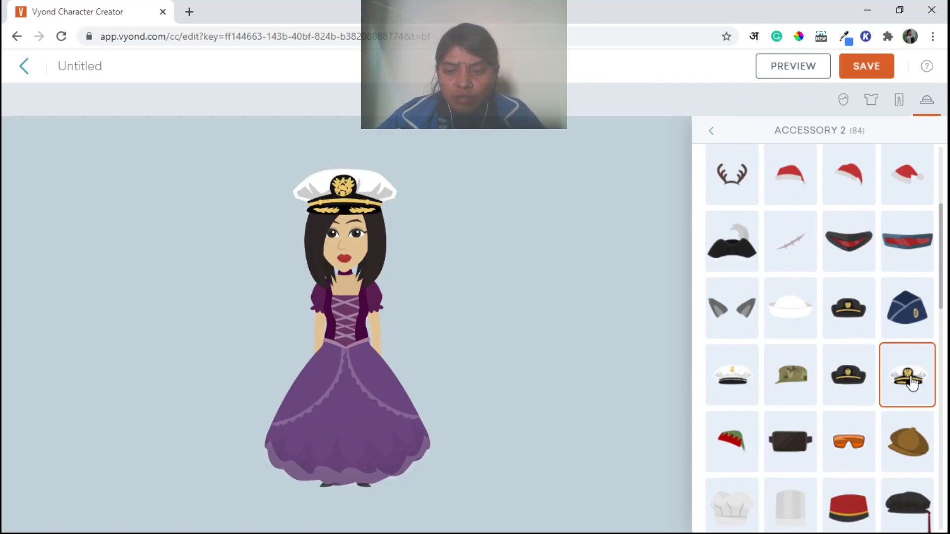
scroll(912, 381, down, 1)
click(851, 392)
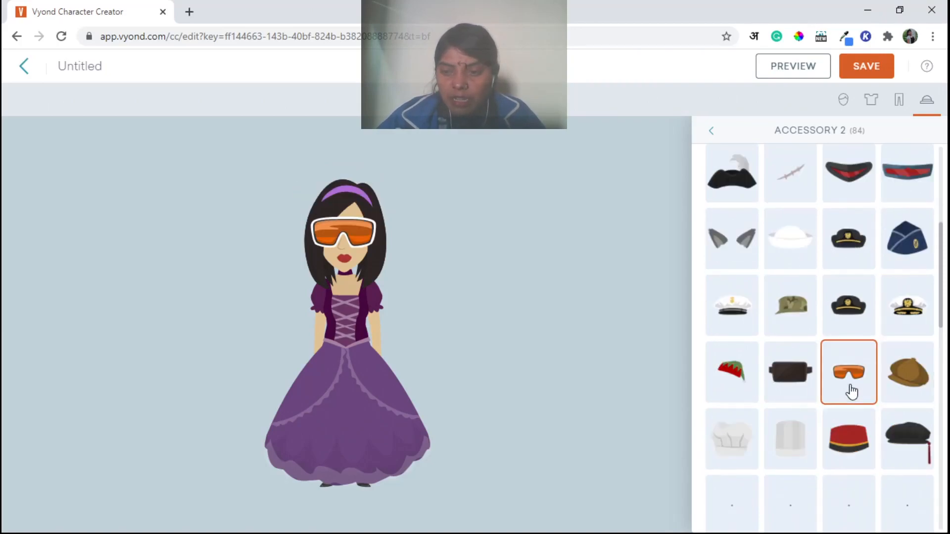
scroll(887, 379, down, 5)
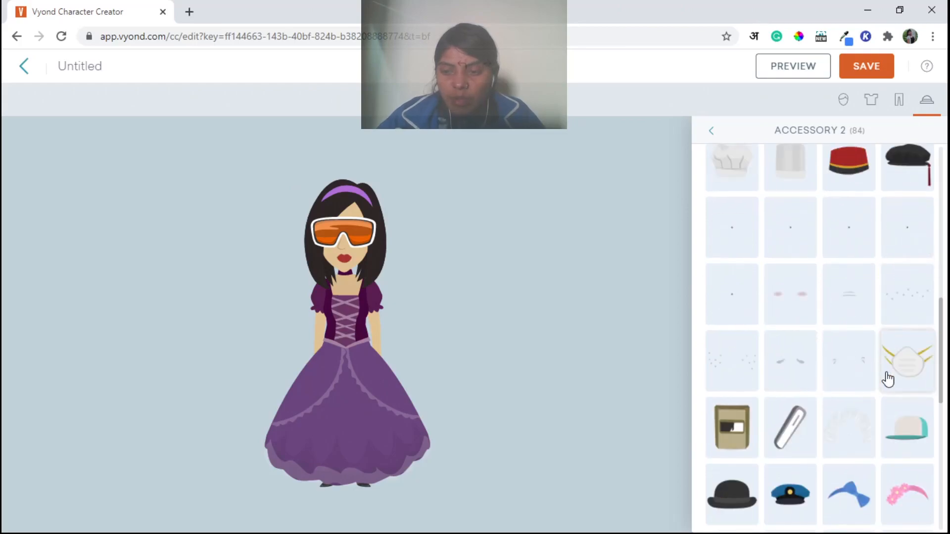
click(900, 165)
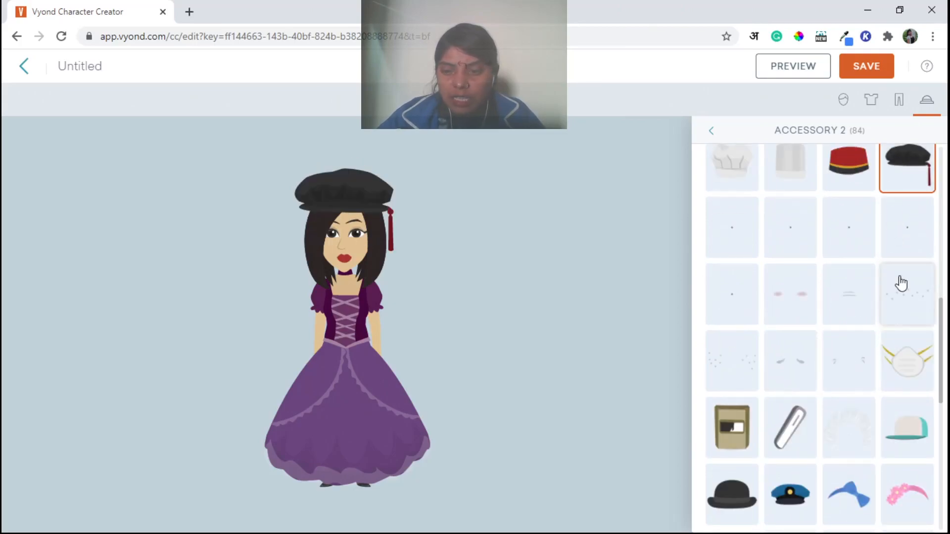
Step: Try the beige welding mask and the white-and-teal baseball cap as the second accessory
scroll(901, 282, down, 3)
click(744, 296)
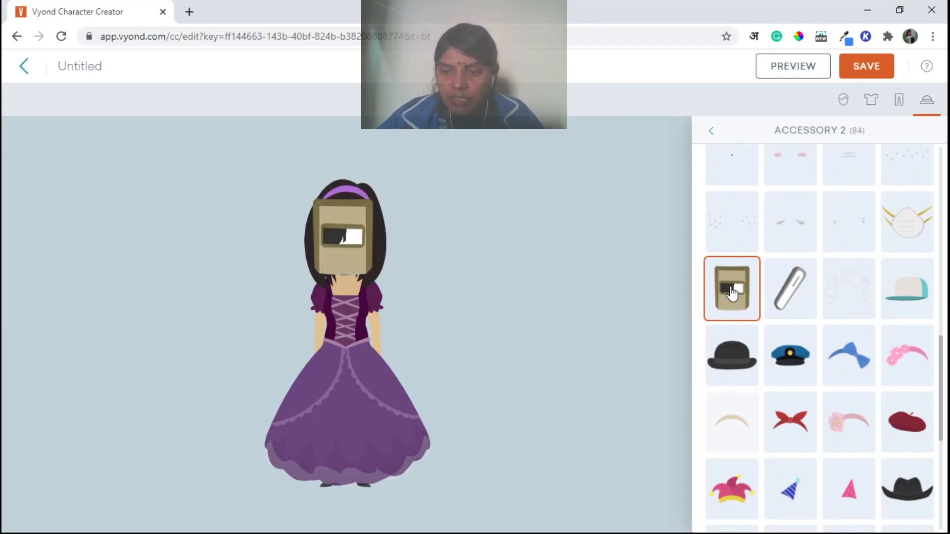
scroll(742, 299, down, 1)
click(899, 237)
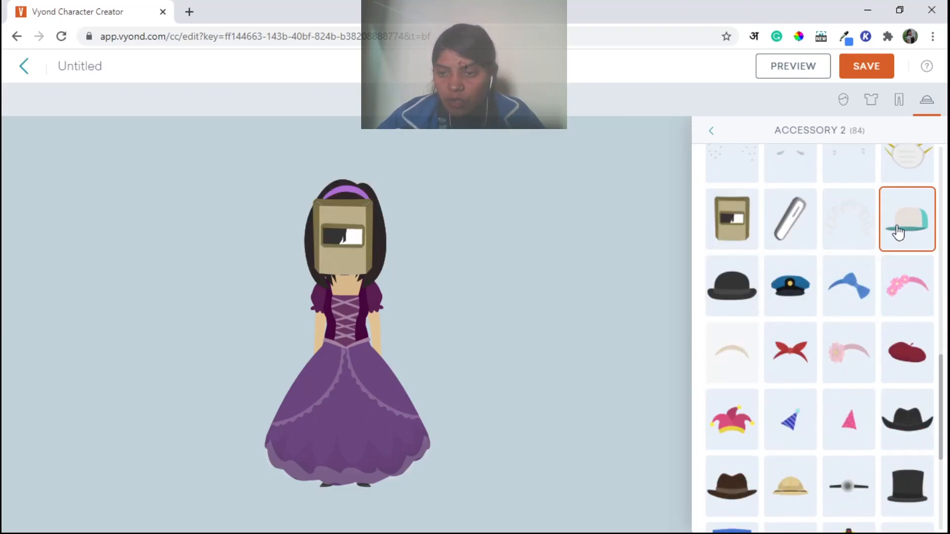
Step: Try the red and gold crown, the silver crown and the red devil horns as the second accessory
scroll(898, 245, down, 4)
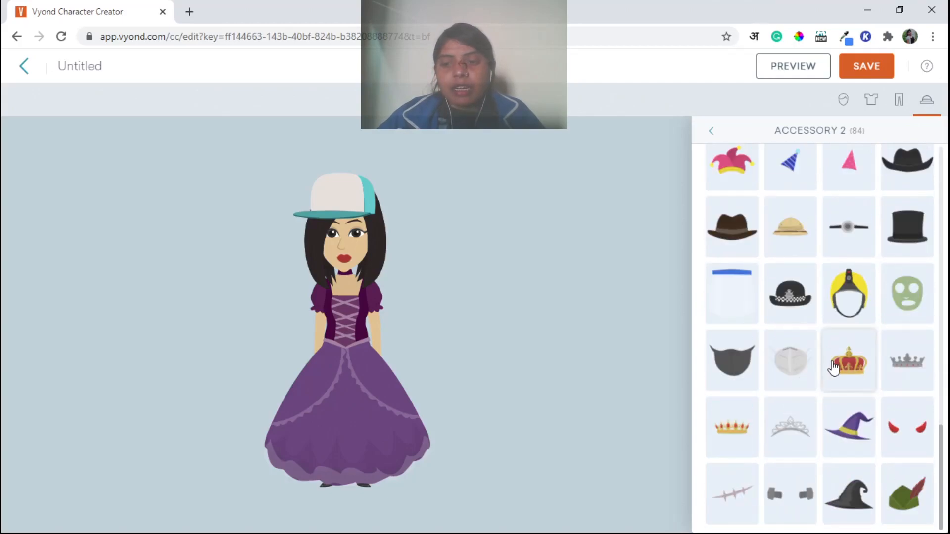
click(836, 366)
click(910, 367)
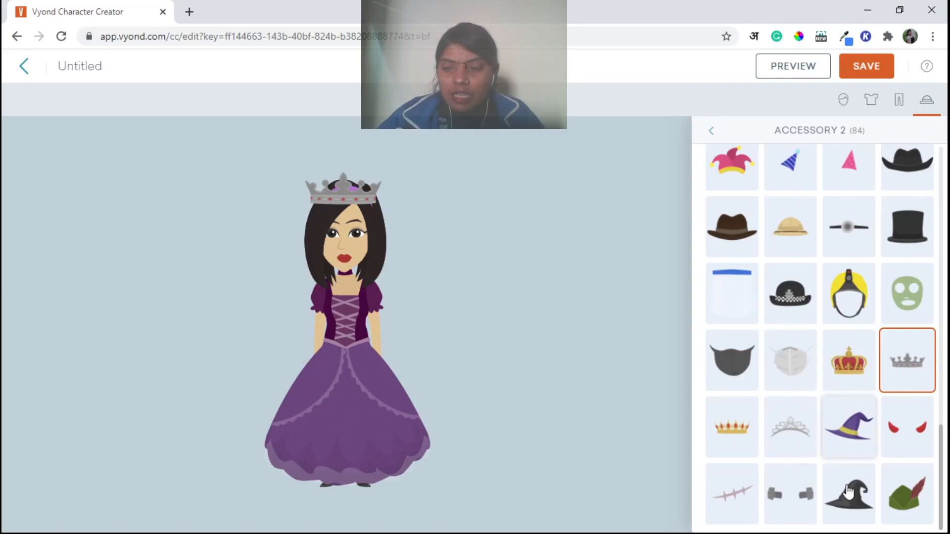
click(888, 438)
Step: Look through the other options for the second accessory, and remove the red devil horns
scroll(893, 361, up, 15)
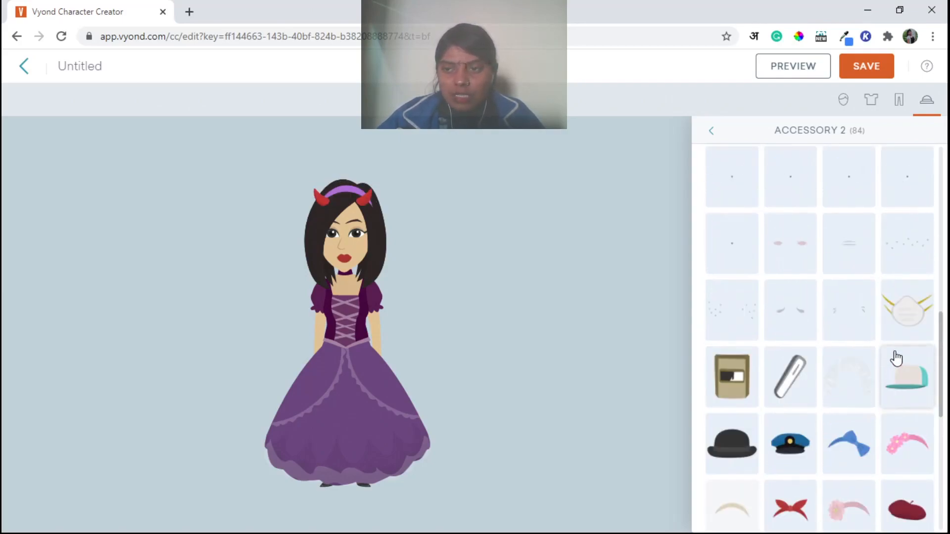
scroll(853, 350, up, 3)
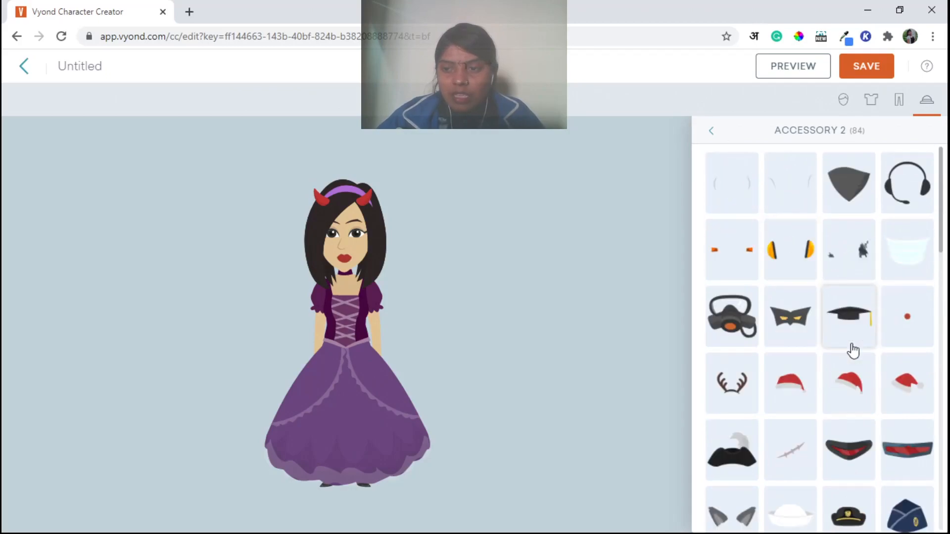
scroll(853, 349, down, 15)
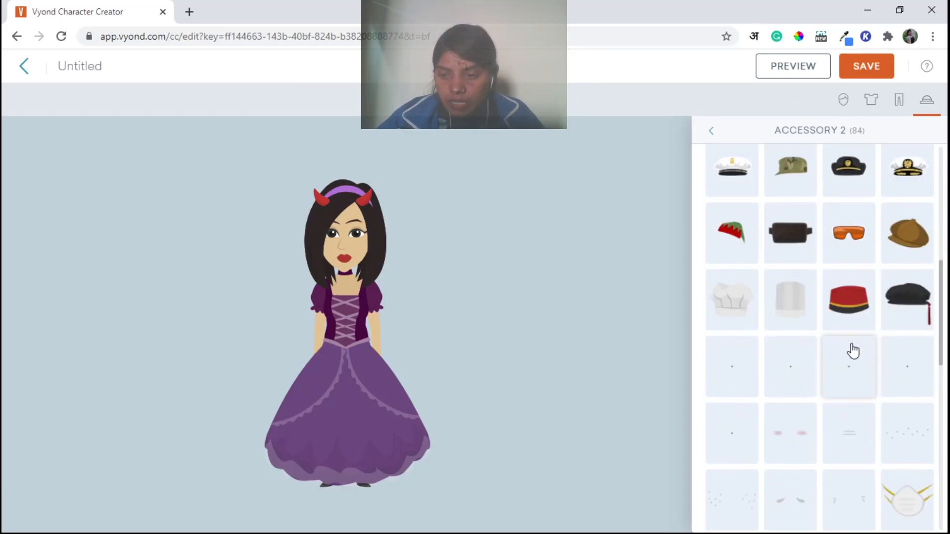
scroll(853, 350, down, 5)
scroll(836, 331, up, 4)
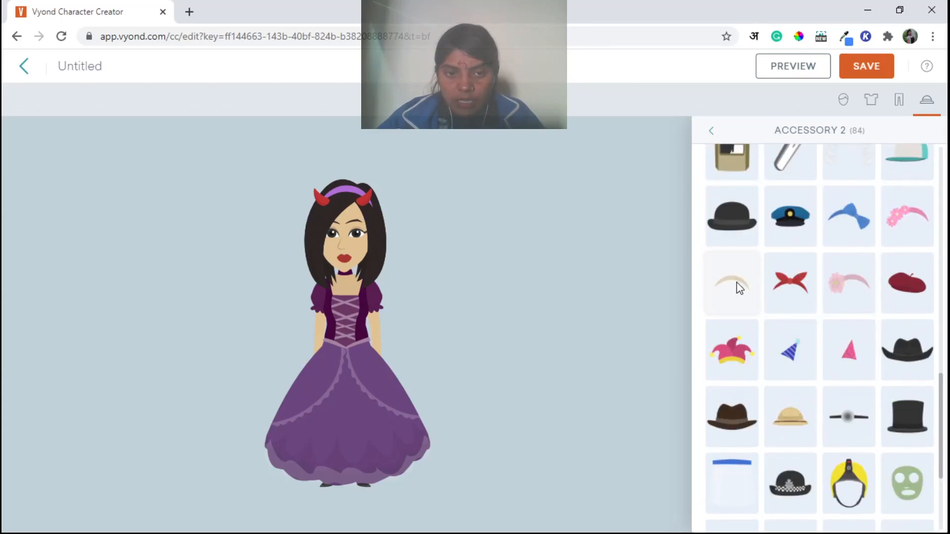
click(713, 132)
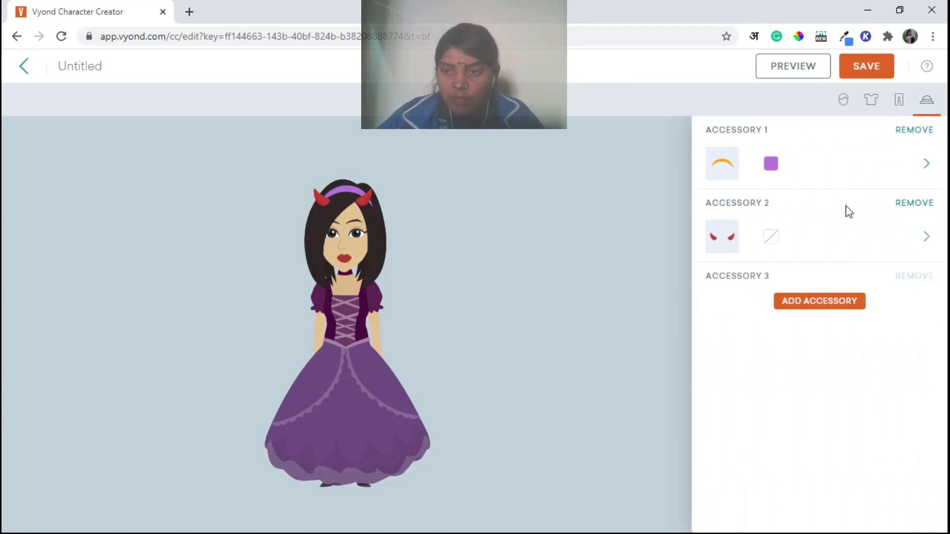
click(928, 206)
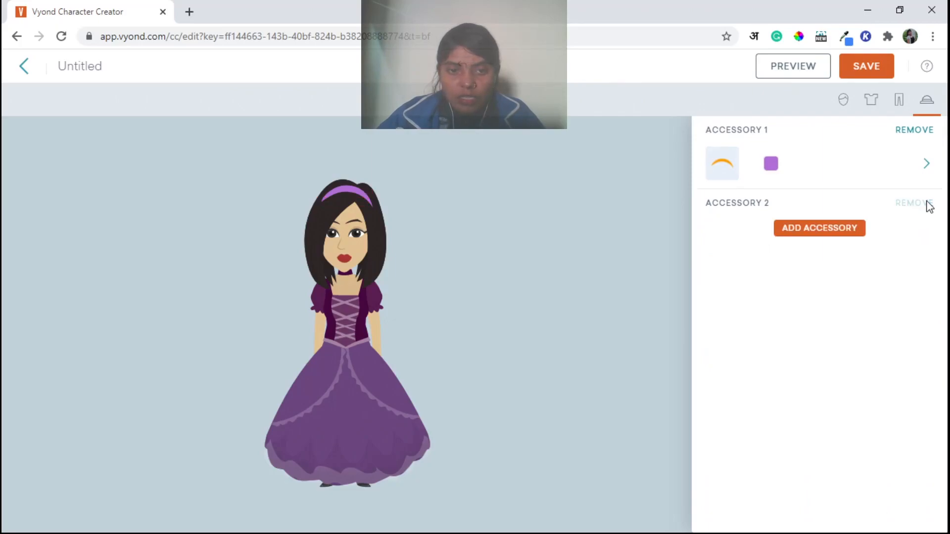